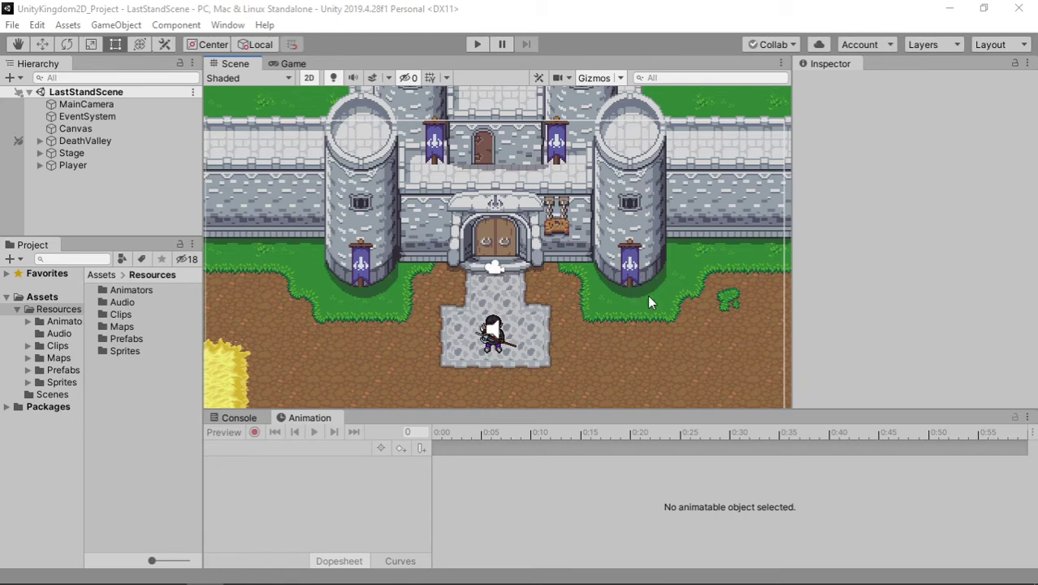
# Open the Timeline window and dock it beside the Animation tab in the bottom panel, enlarging its area slightly
pyautogui.moveTo(648, 290); pyautogui.dragTo(639, 294, button='middle')
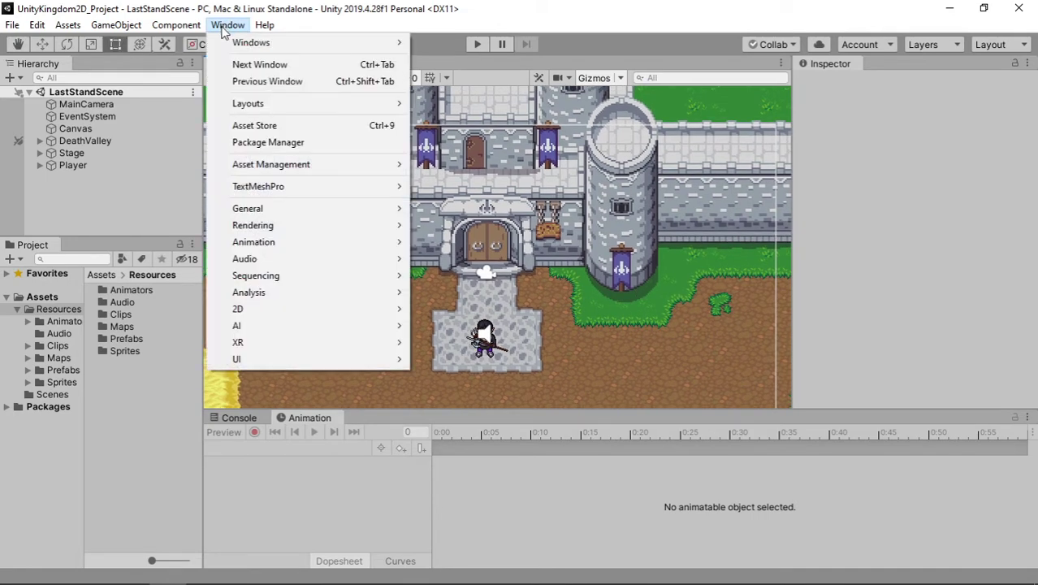
pyautogui.moveTo(295, 279)
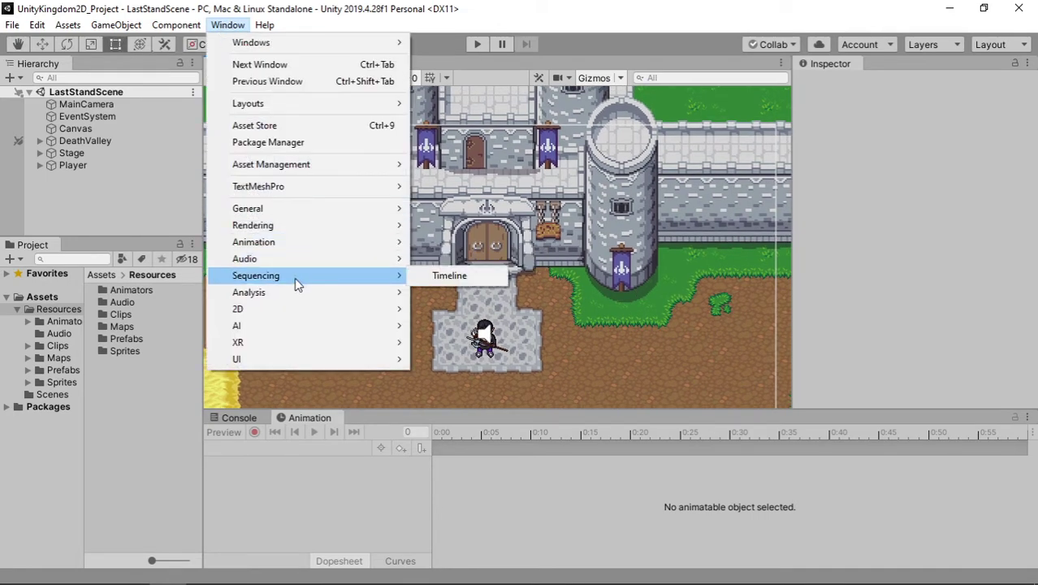
pyautogui.click(418, 278)
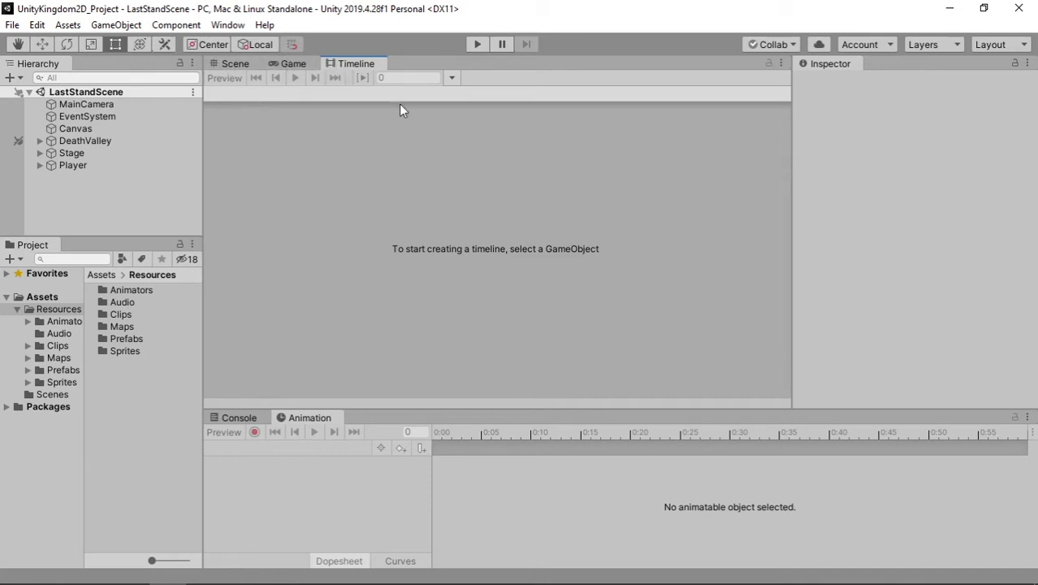
pyautogui.moveTo(356, 64)
pyautogui.mouseDown()
pyautogui.moveTo(434, 430)
pyautogui.moveTo(490, 264)
pyautogui.mouseUp()
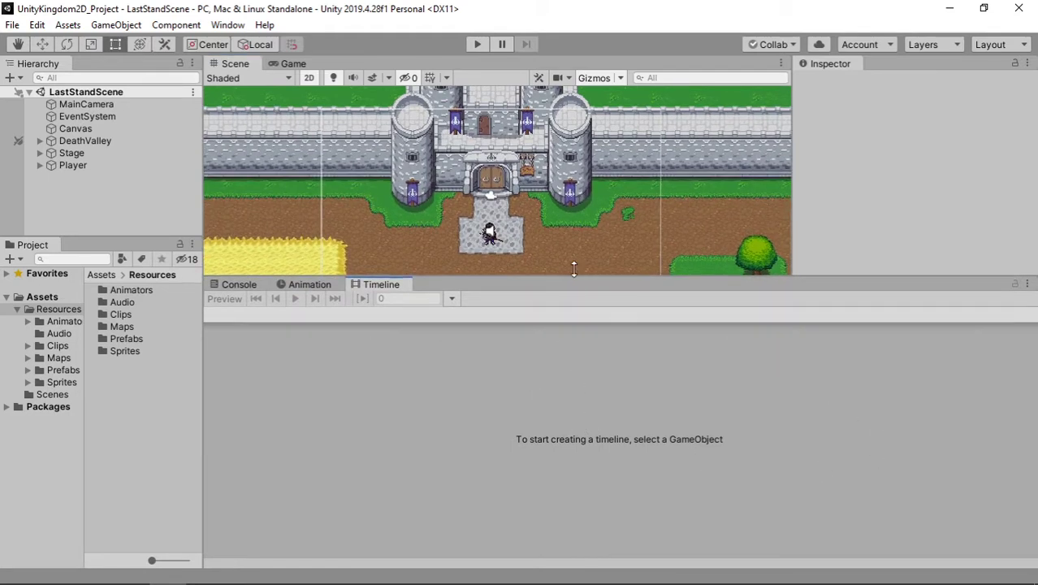
pyautogui.moveTo(574, 278); pyautogui.dragTo(568, 269)
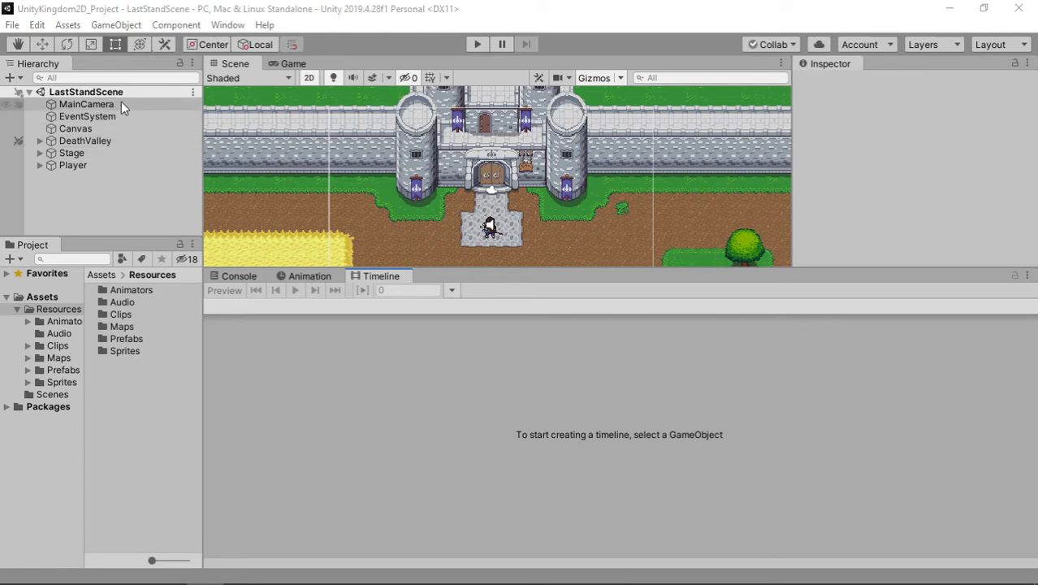
# Select the Stage object and widen the Scene view slightly
pyautogui.click(88, 152)
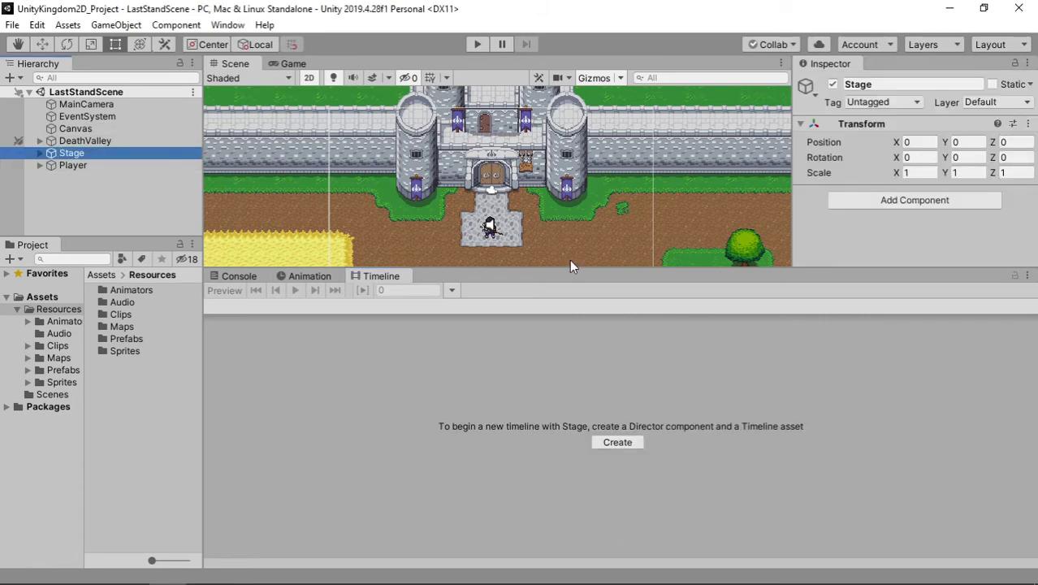
pyautogui.moveTo(572, 268); pyautogui.dragTo(471, 289)
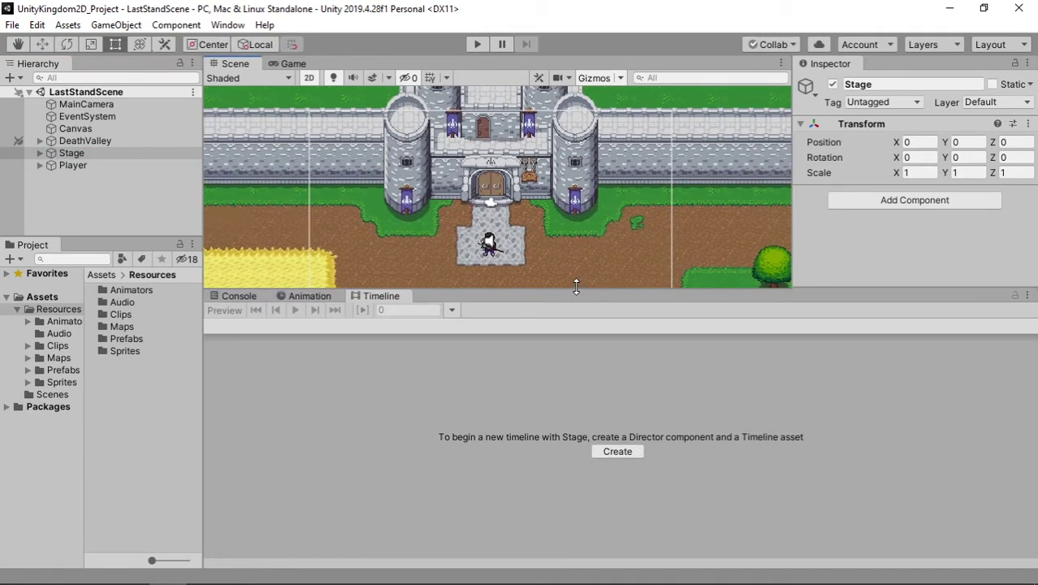
pyautogui.click(165, 154)
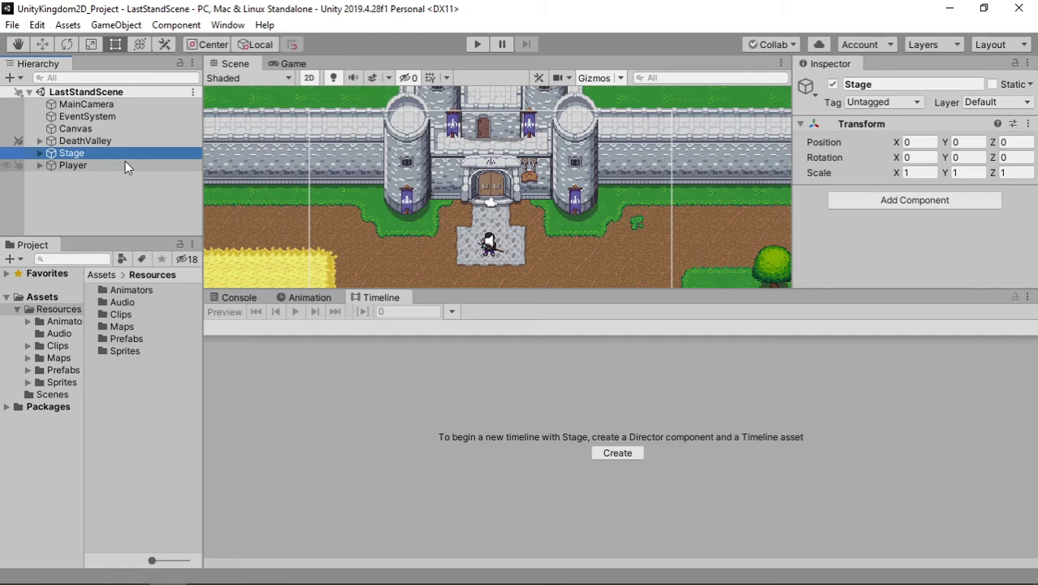
# Create a new folder named Cutscenes inside Resources and open it
pyautogui.rightClick(126, 369)
pyautogui.moveTo(163, 213)
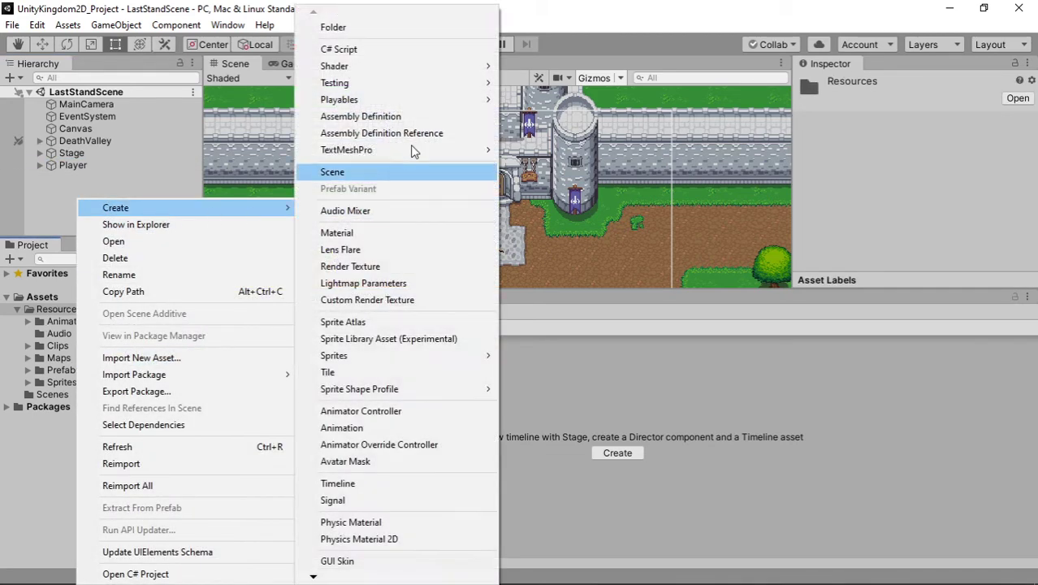
pyautogui.click(418, 26)
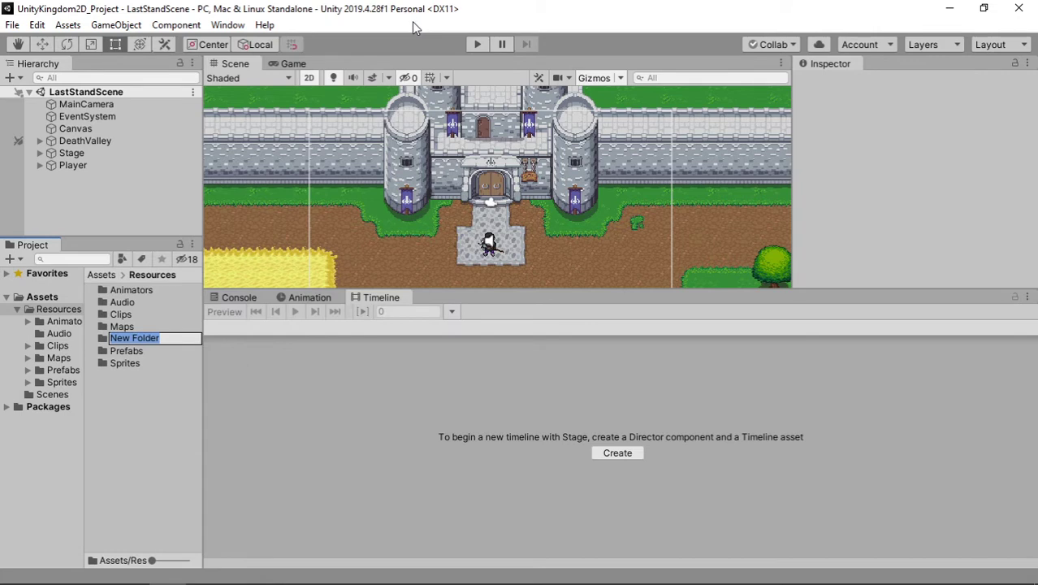
pyautogui.write('Cuts')
pyautogui.write('c')
pyautogui.write('ene')
pyautogui.write('s')
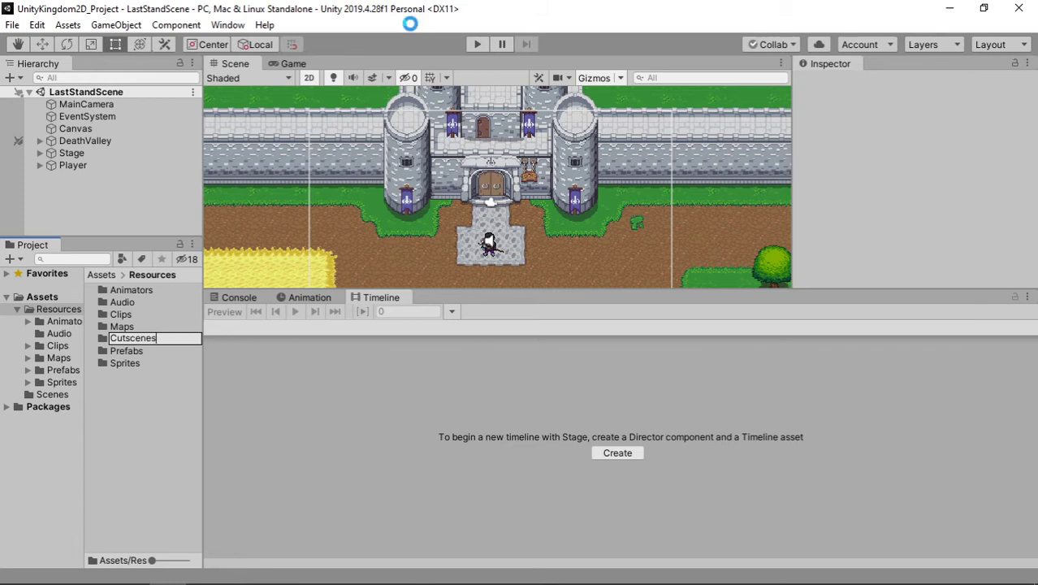
pyautogui.press('Return')
pyautogui.press('Return')
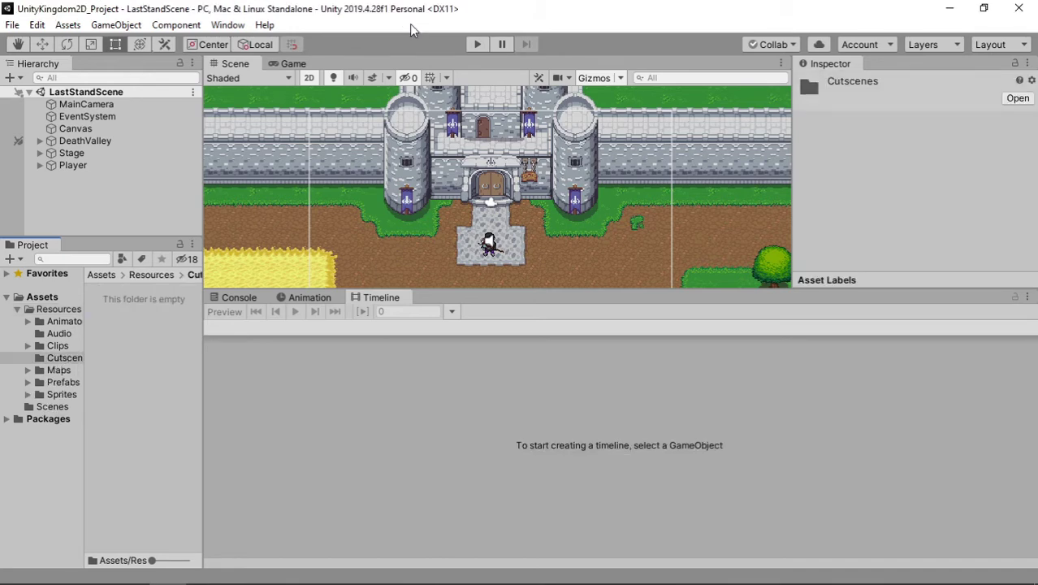
# Create a Timeline asset in Cutscenes named LastStandProlog
pyautogui.rightClick(150, 324)
pyautogui.moveTo(234, 212)
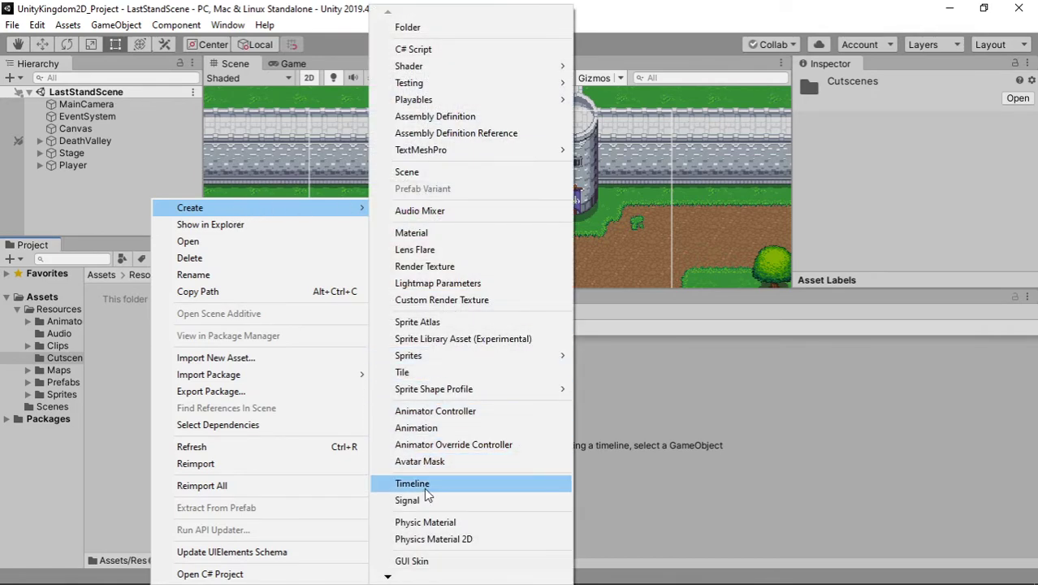
pyautogui.click(464, 484)
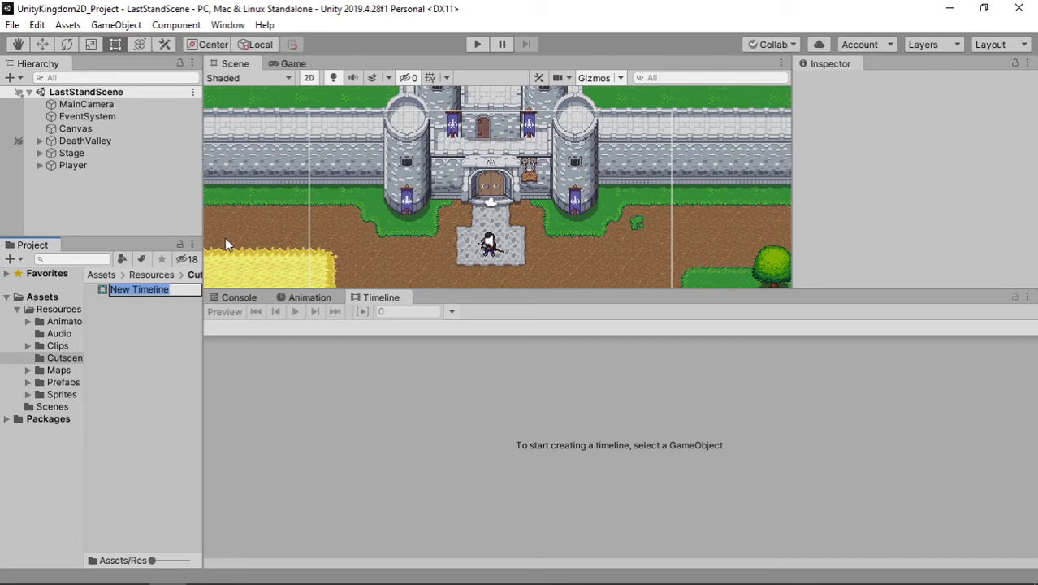
pyautogui.write('LastS')
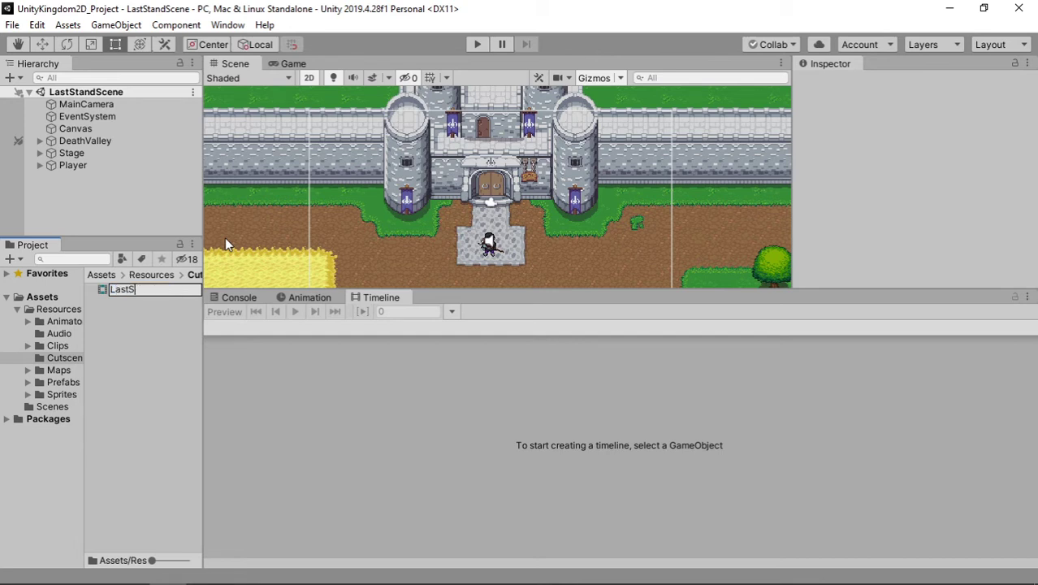
pyautogui.write('tand')
pyautogui.write('P')
pyautogui.write('re')
pyautogui.press('BackSpace')
pyautogui.write('ol')
pyautogui.write('og')
pyautogui.press('Return')
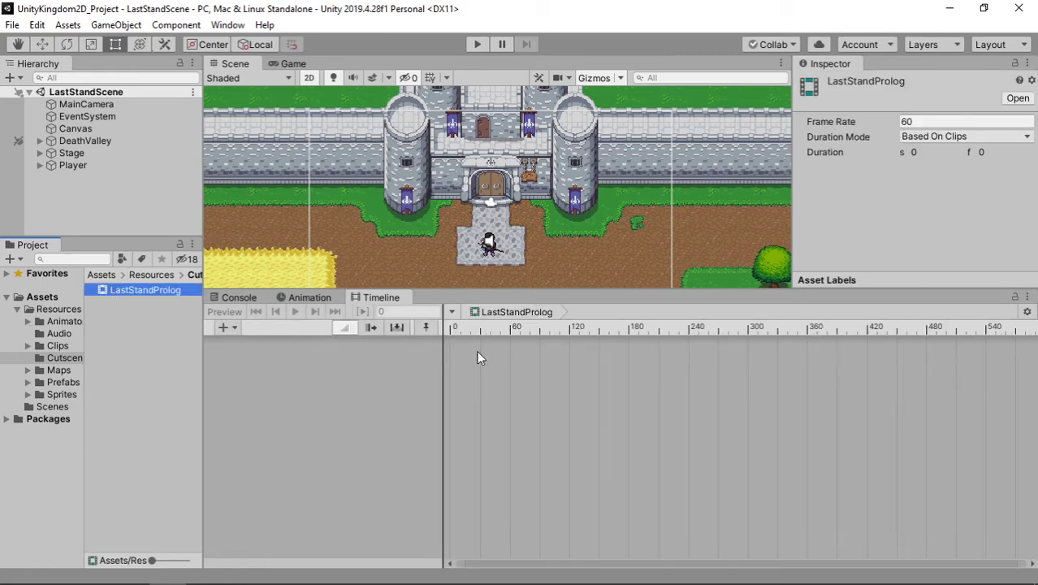
# Browse the Project panel, adjust the panel divider, and select Stage in the Hierarchy
pyautogui.scroll(-2, 649, 430)
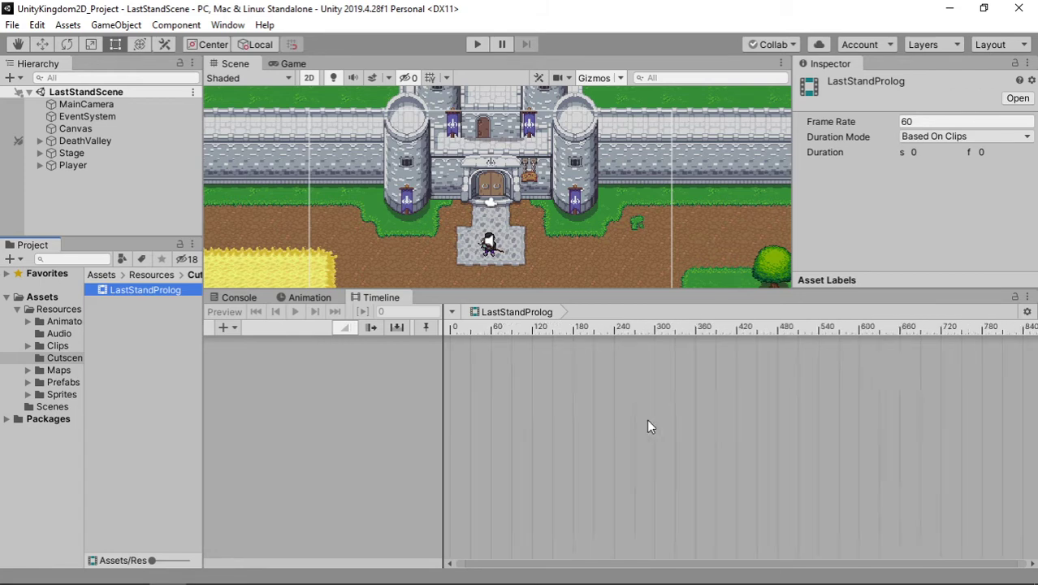
pyautogui.scroll(-2, 649, 426)
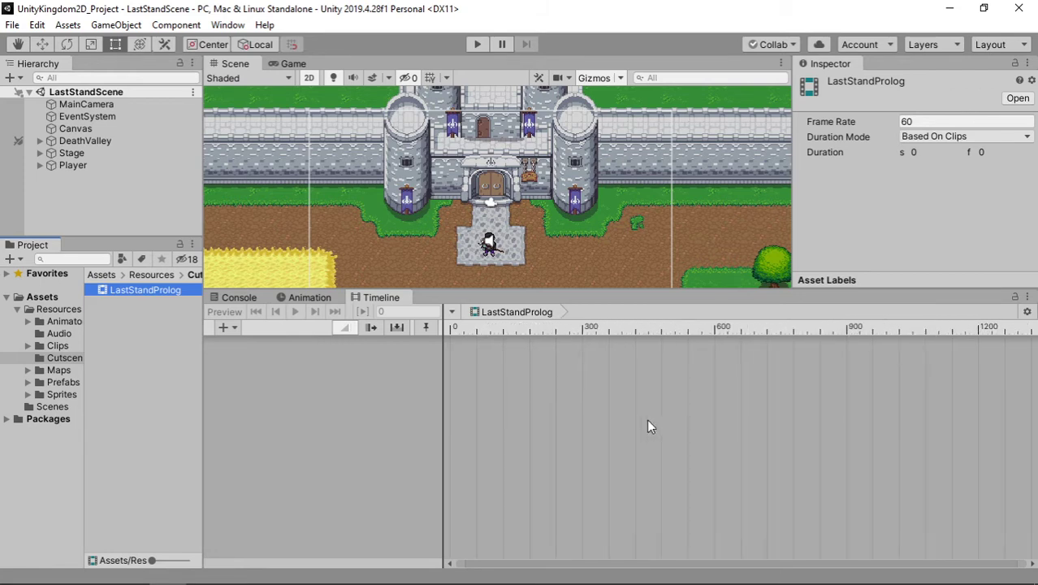
pyautogui.scroll(1, 648, 426)
pyautogui.scroll(1, 642, 423)
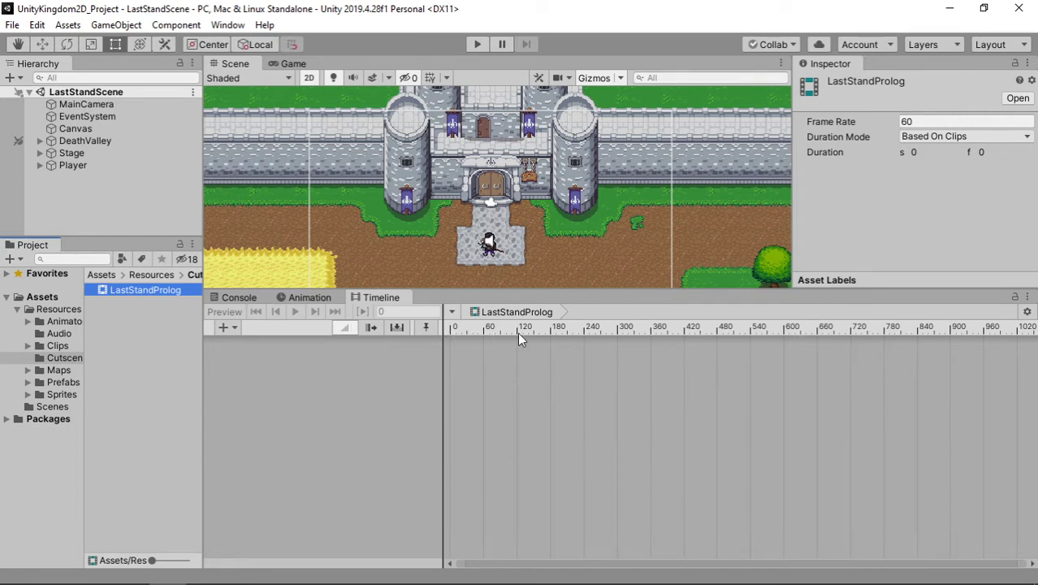
pyautogui.scroll(1, 572, 431)
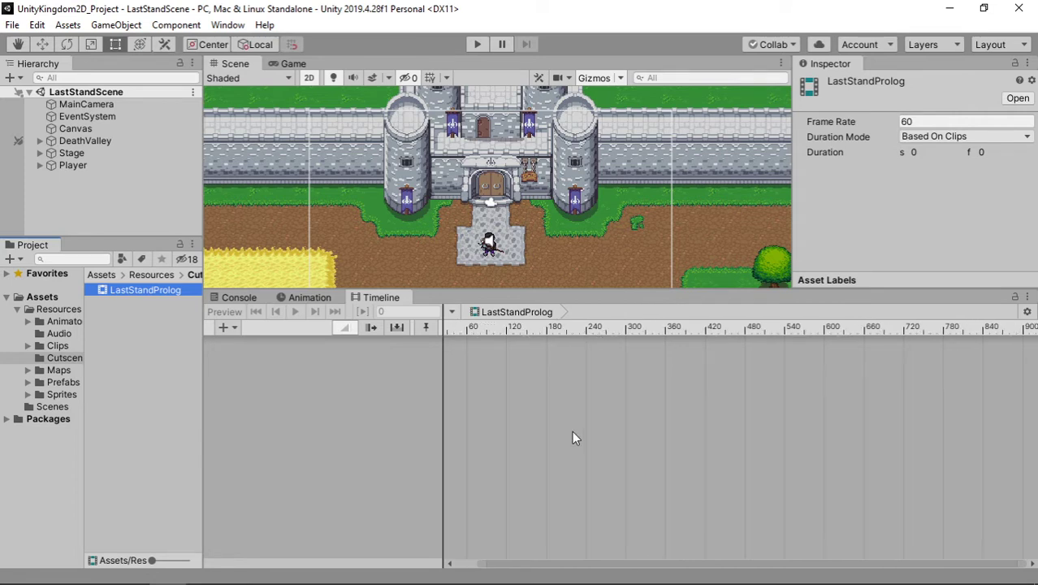
pyautogui.scroll(1, 572, 430)
pyautogui.scroll(1, 572, 432)
pyautogui.scroll(1, 573, 433)
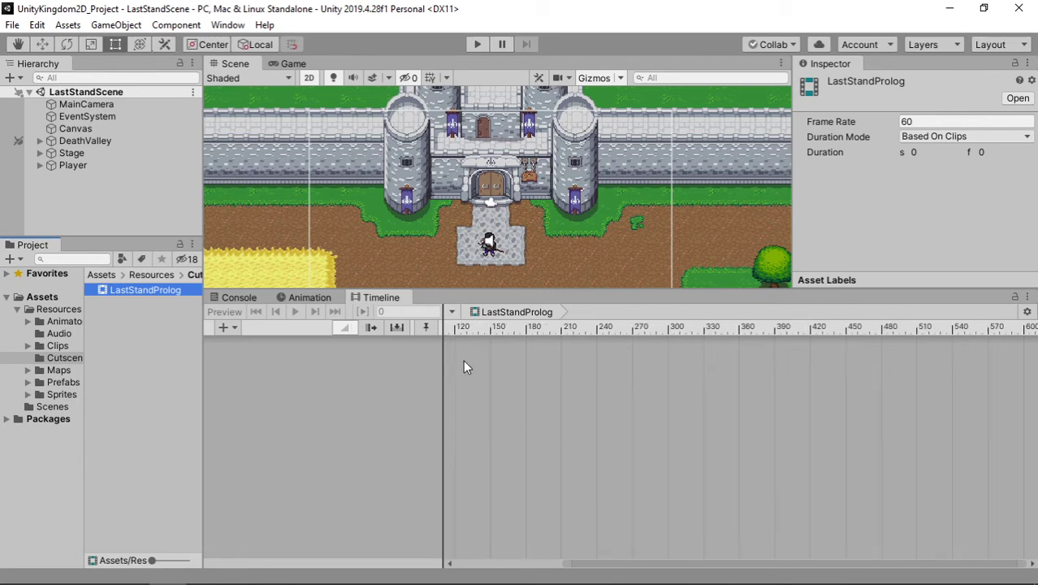
pyautogui.scroll(-2, 494, 333)
pyautogui.scroll(-1, 494, 333)
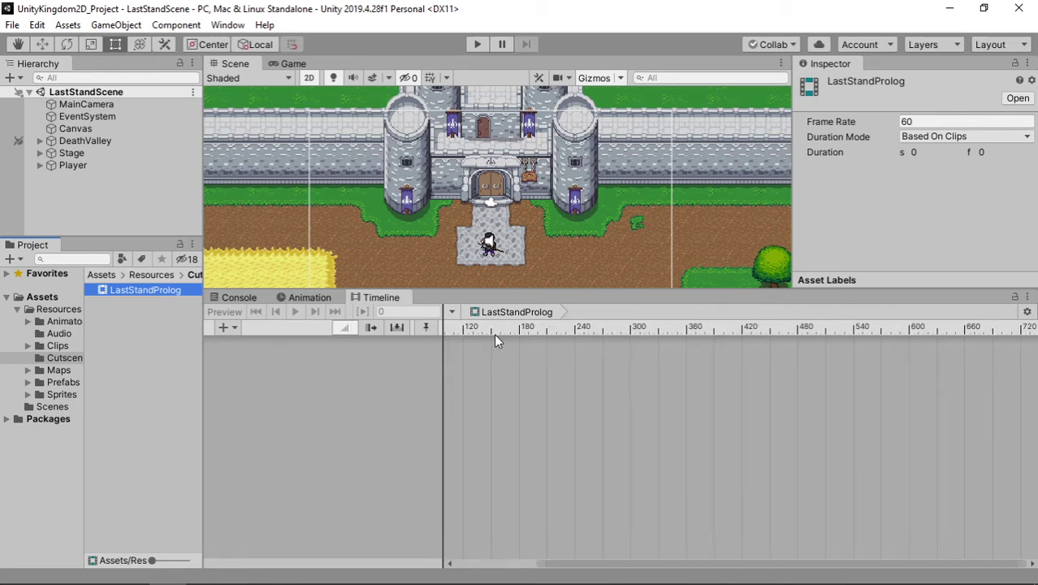
pyautogui.scroll(-1, 494, 334)
pyautogui.moveTo(589, 567); pyautogui.dragTo(512, 566)
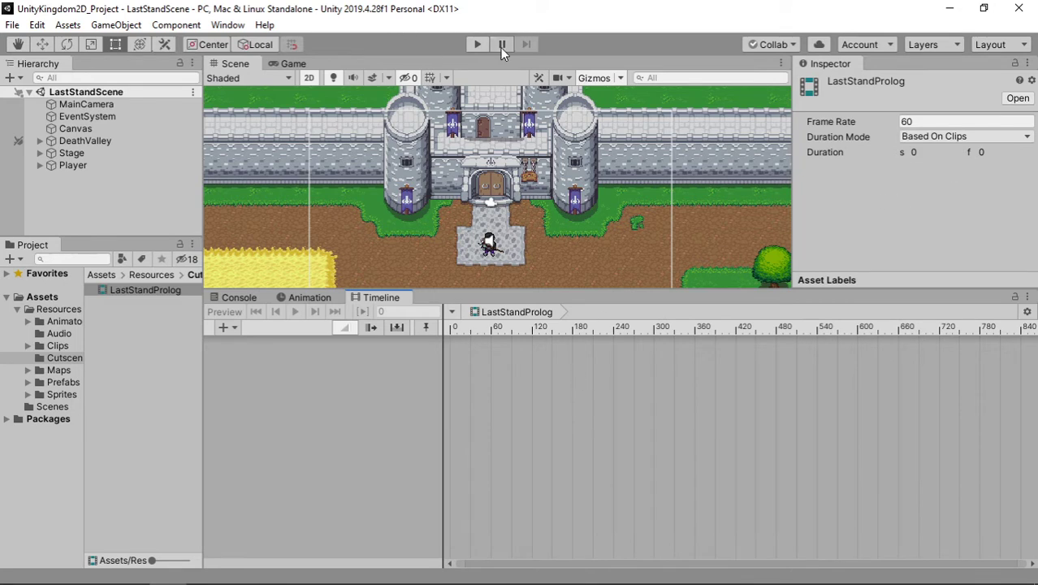
pyautogui.click(88, 151)
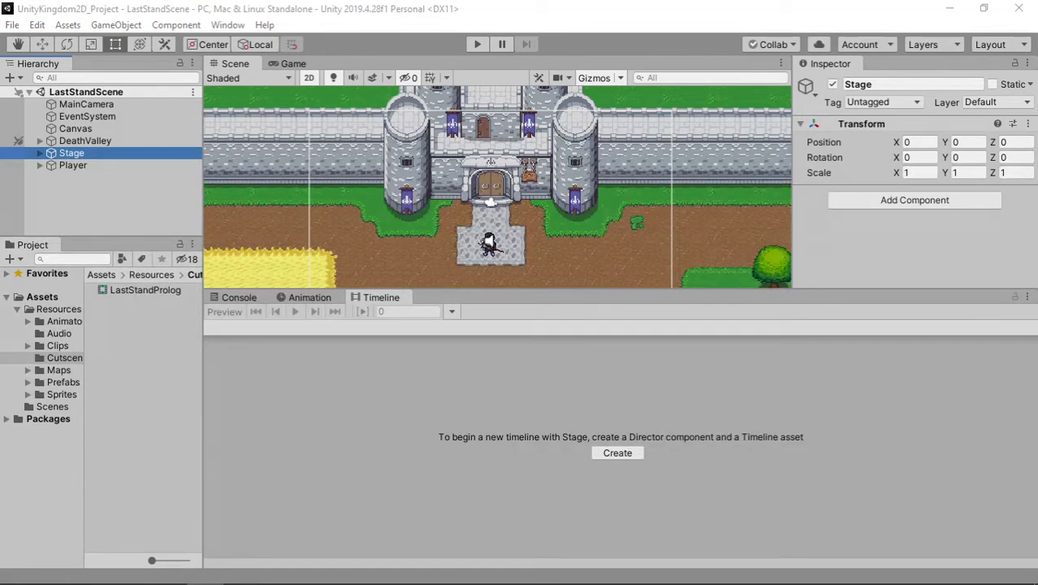
# Add a Playable Director component to Stage by searching 'dire'
pyautogui.click(878, 203)
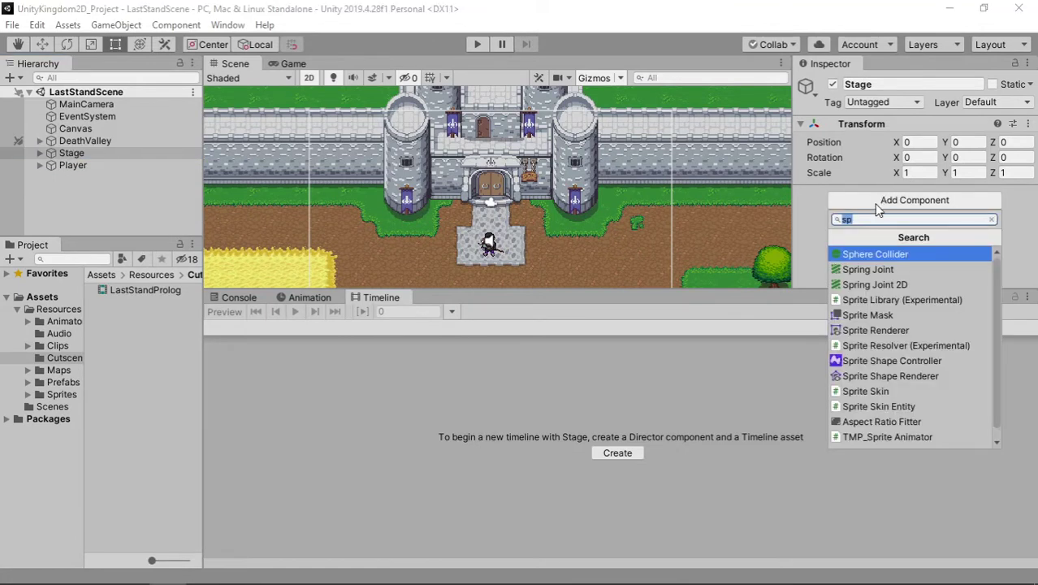
pyautogui.click(992, 221)
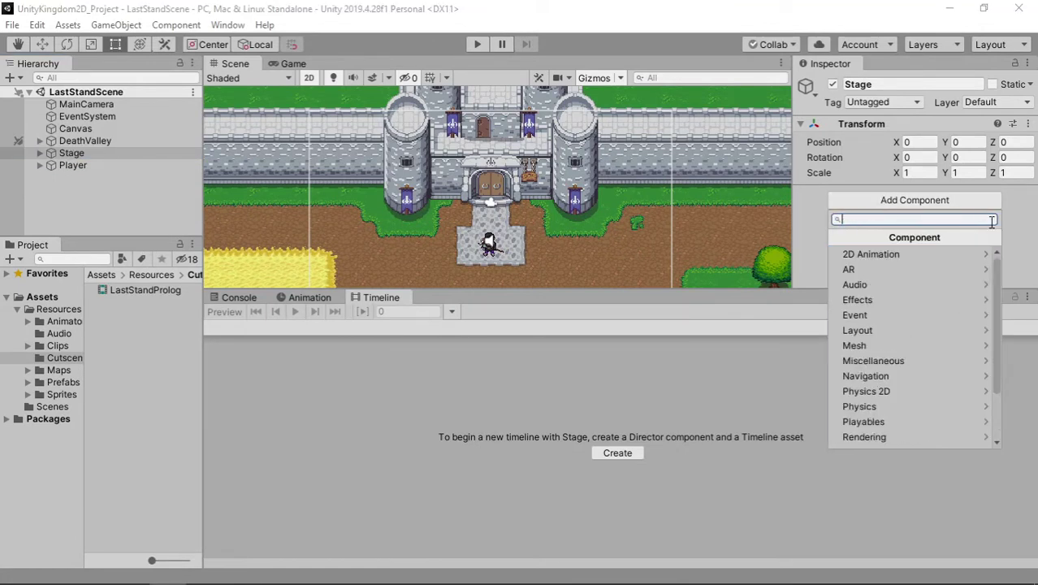
pyautogui.write('dire')
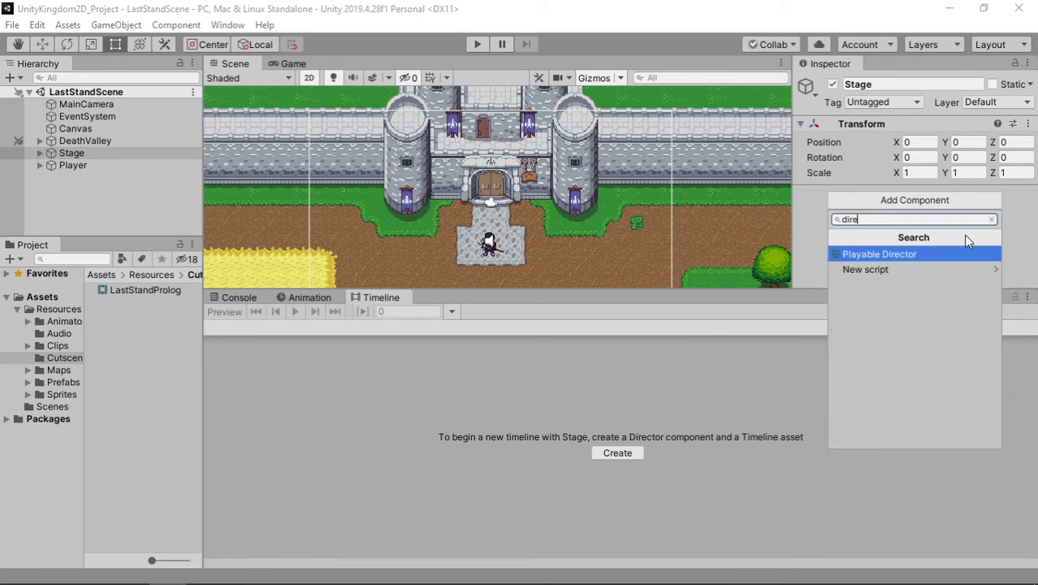
pyautogui.click(935, 254)
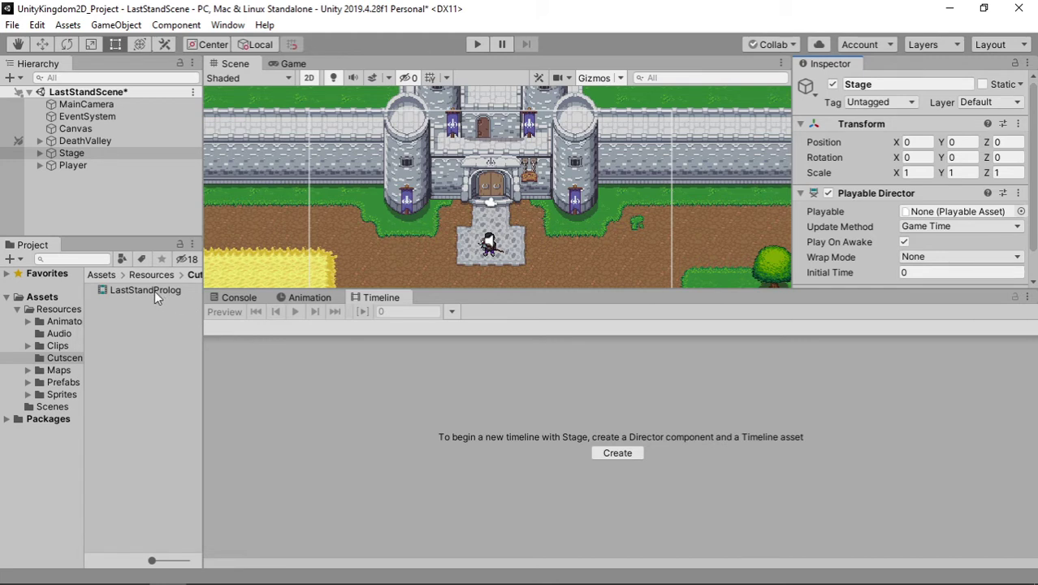
# Assign LastStandProlog as the Playable Director's playable asset
pyautogui.click(1021, 211)
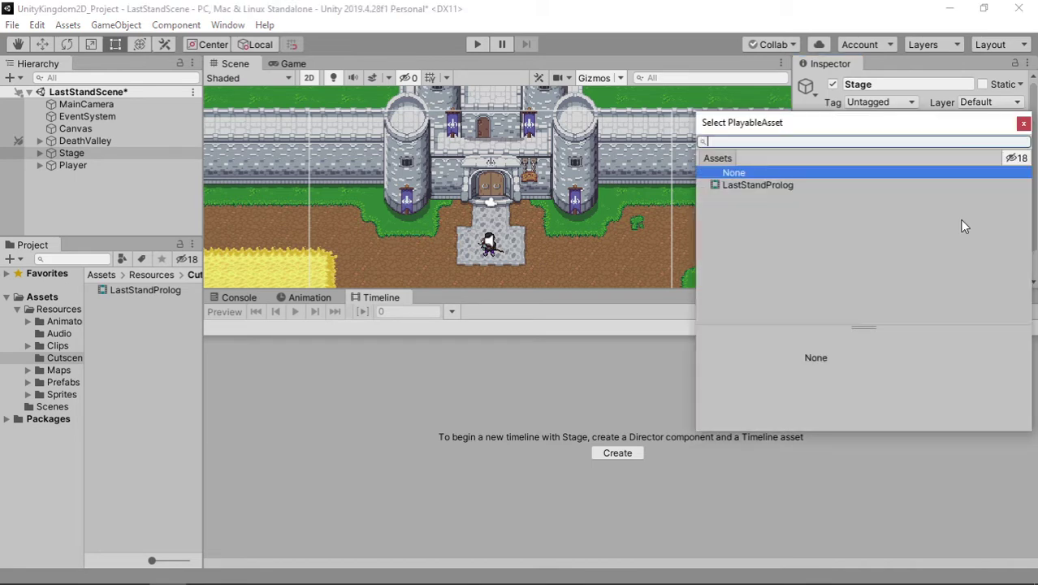
pyautogui.click(810, 184)
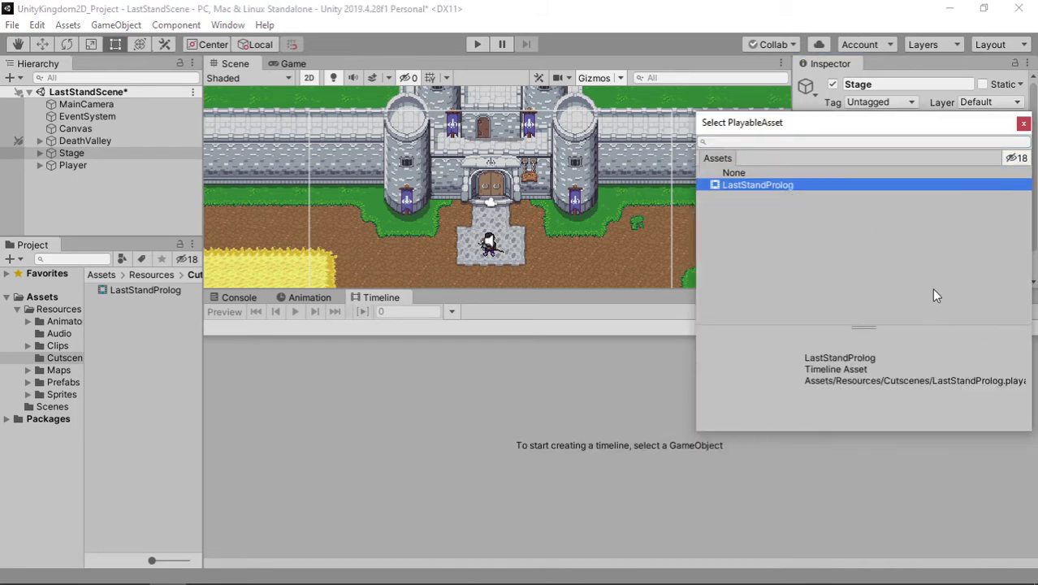
pyautogui.press('Return')
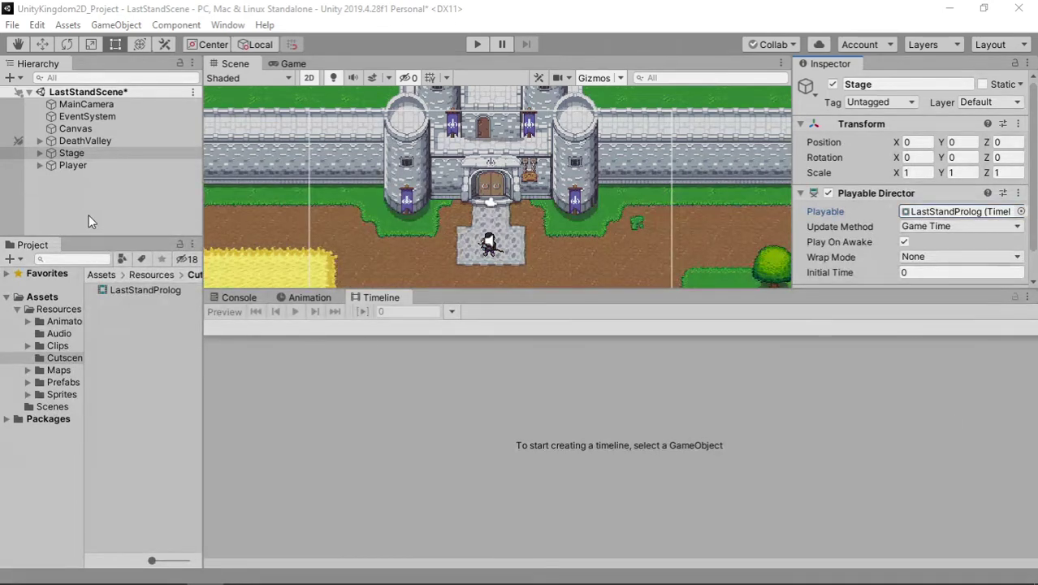
# Reselect Stage so the Timeline window shows the LastStandProlog (Stage) timeline
pyautogui.click(76, 153)
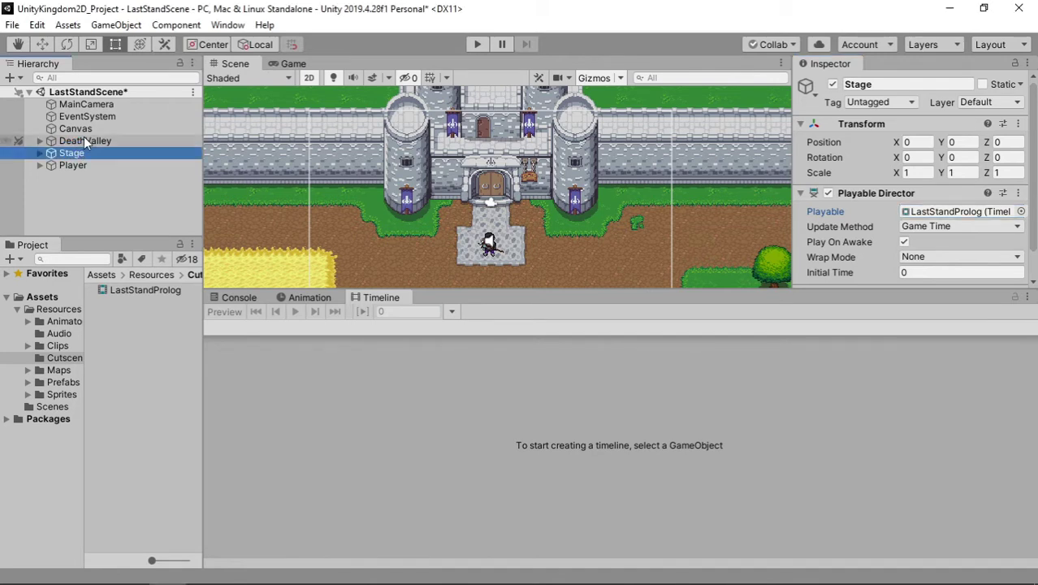
pyautogui.click(77, 128)
pyautogui.click(72, 152)
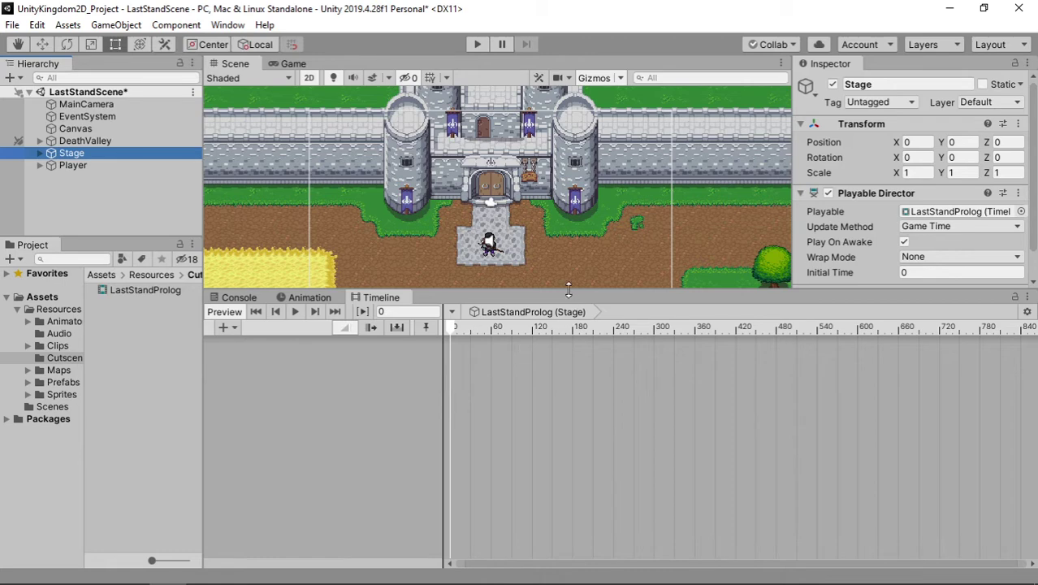
# Enlarge and zoom out the Scene view, panning over the fields and pond back to the Player and castle gate
pyautogui.moveTo(579, 290); pyautogui.dragTo(578, 410)
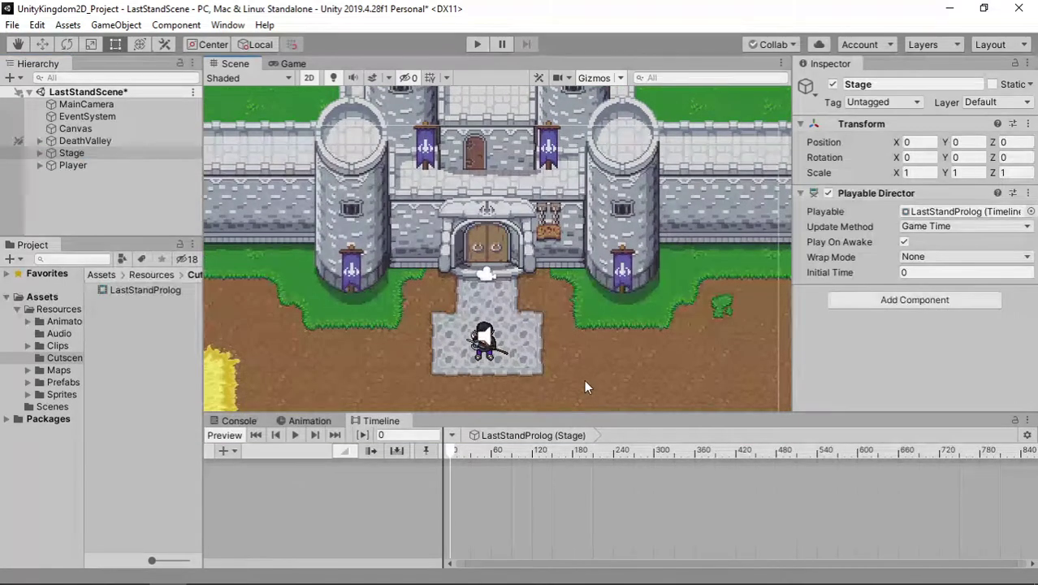
pyautogui.scroll(-2, 591, 324)
pyautogui.scroll(-2, 590, 325)
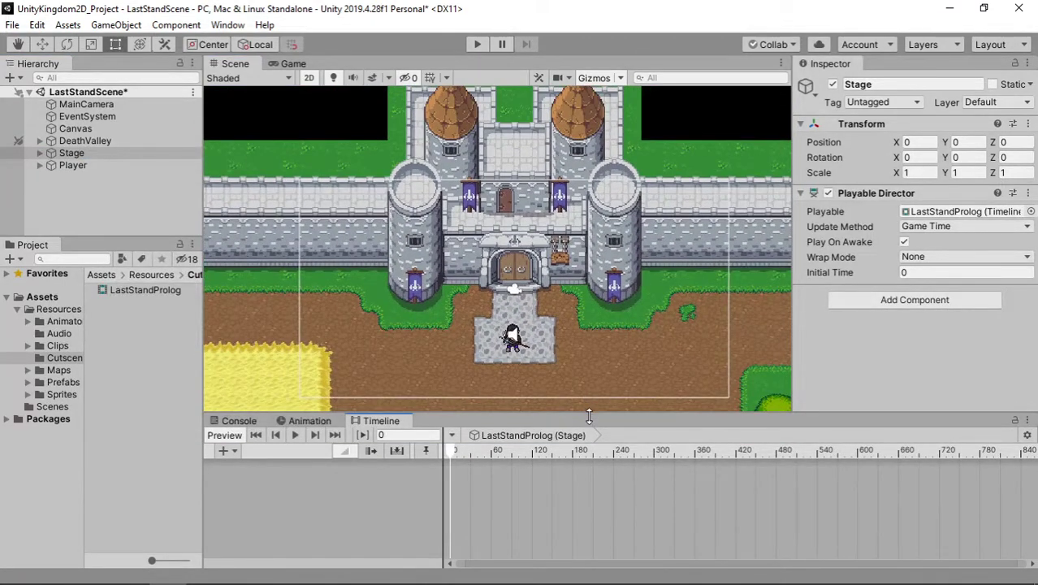
pyautogui.moveTo(589, 410); pyautogui.dragTo(589, 422)
pyautogui.moveTo(608, 382); pyautogui.dragTo(547, 237, button='middle')
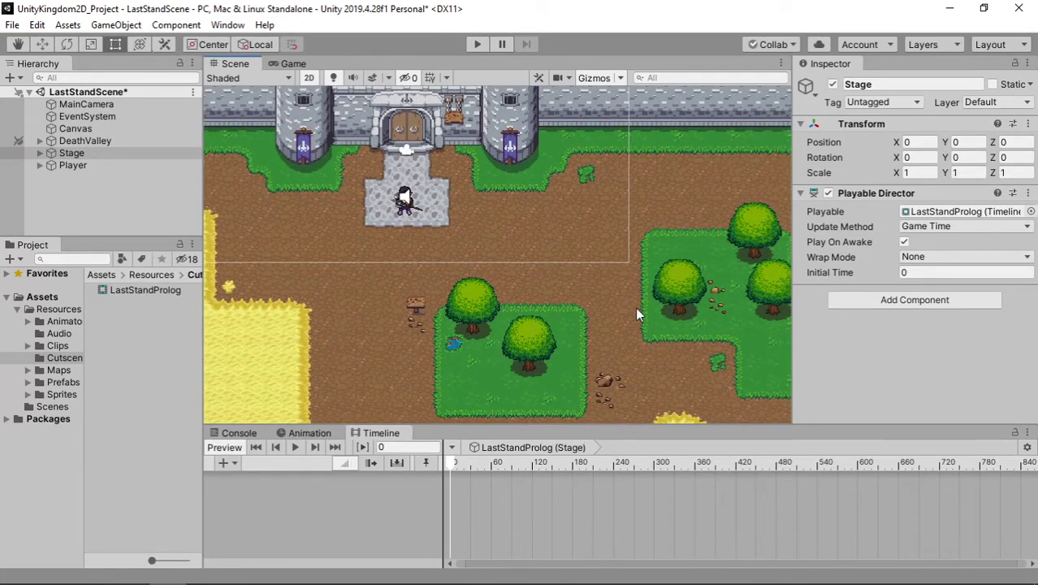
pyautogui.moveTo(642, 341); pyautogui.dragTo(516, 315, button='middle')
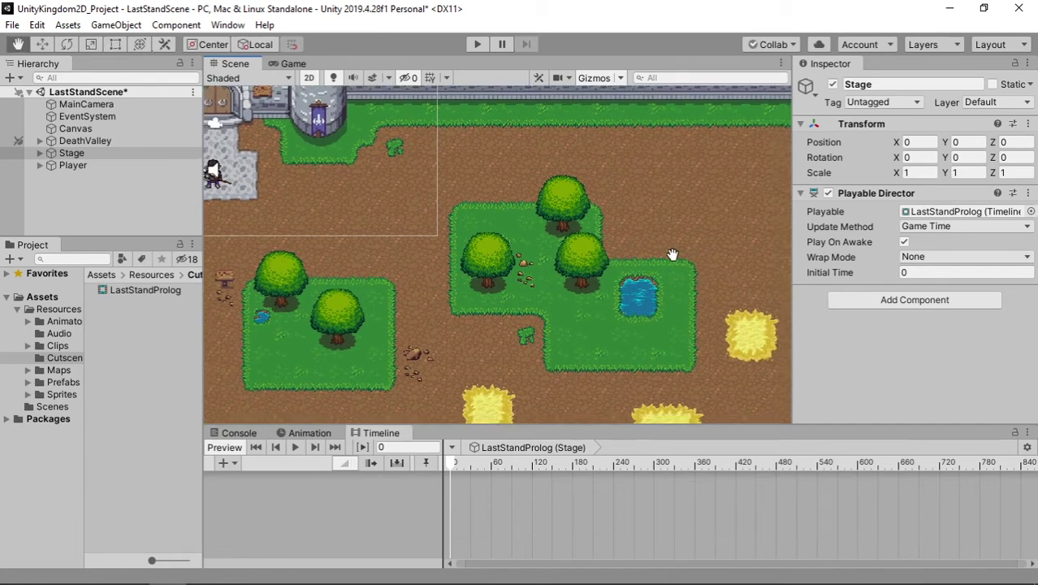
pyautogui.moveTo(707, 279)
pyautogui.mouseDown(button='middle')
pyautogui.moveTo(669, 246)
pyautogui.moveTo(631, 298)
pyautogui.mouseUp(button='middle')
pyautogui.moveTo(545, 358); pyautogui.dragTo(562, 380, button='middle')
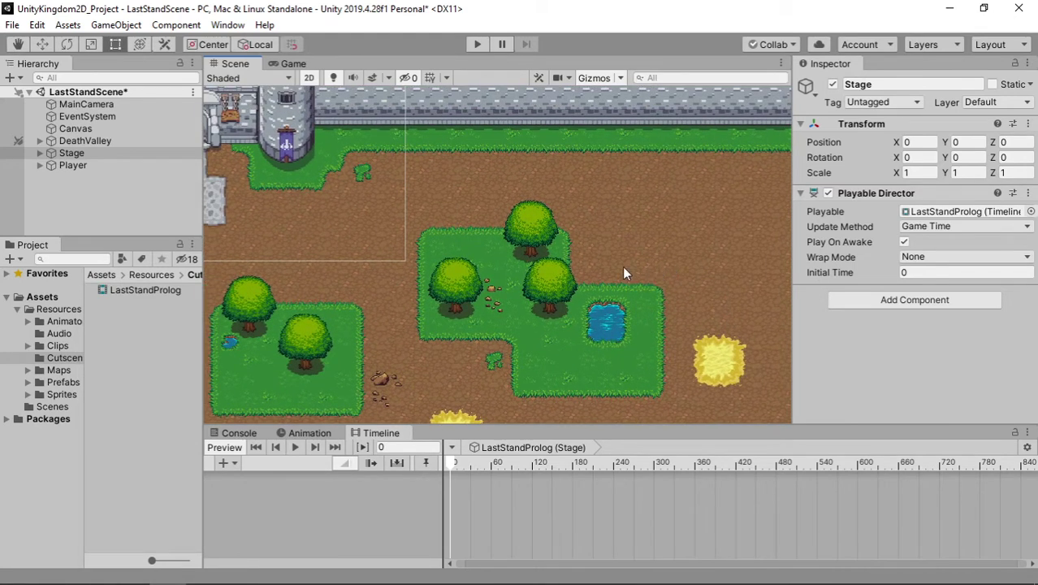
pyautogui.moveTo(555, 267); pyautogui.dragTo(664, 269, button='middle')
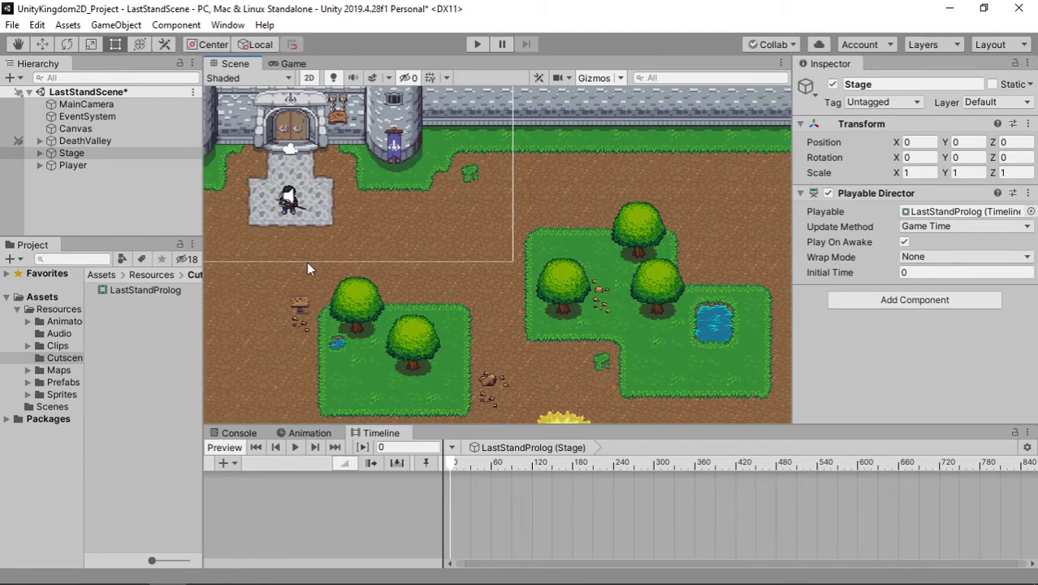
pyautogui.moveTo(276, 270); pyautogui.dragTo(358, 307, button='middle')
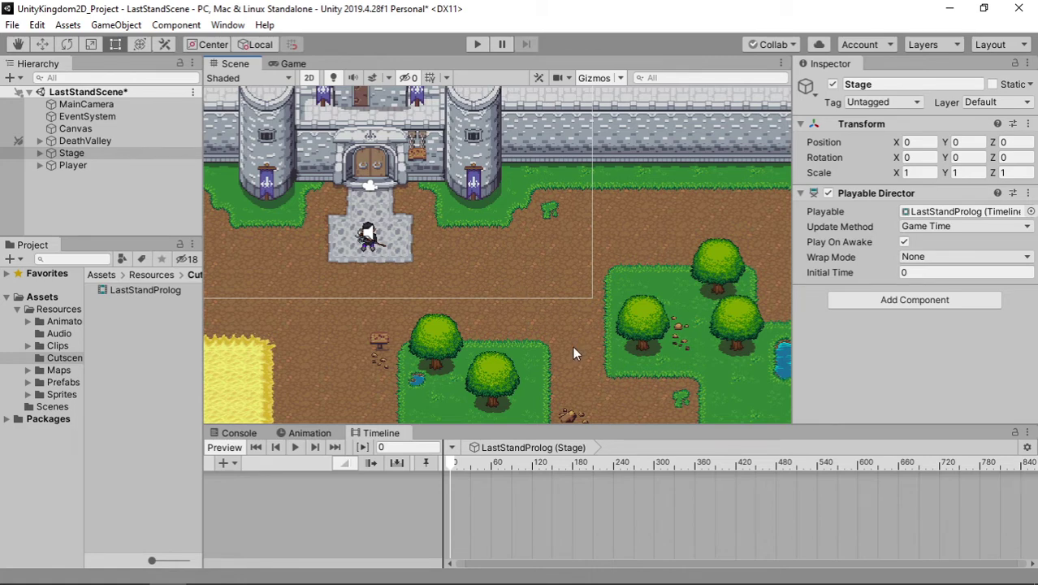
pyautogui.scroll(-2, 573, 346)
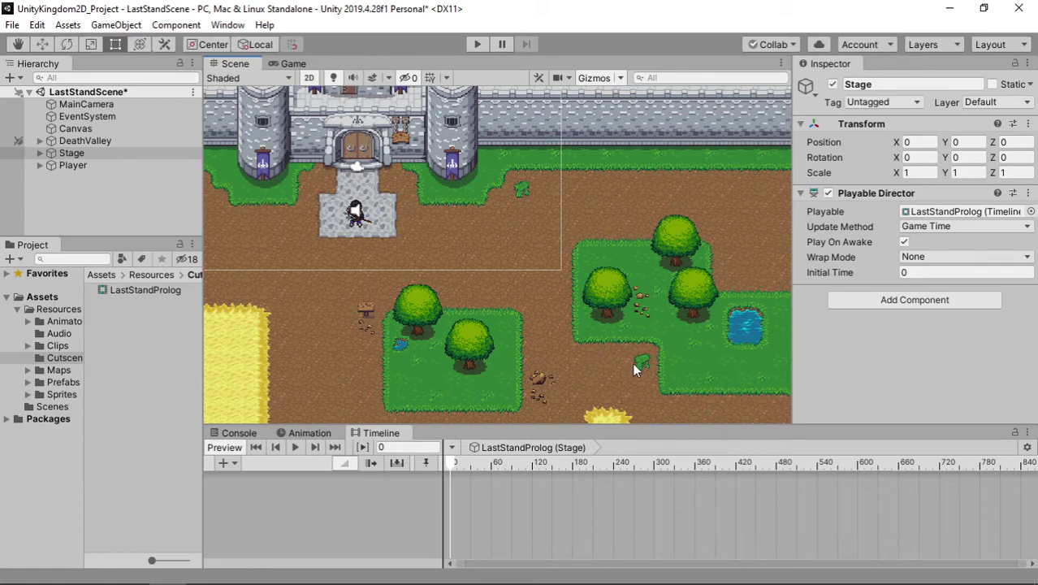
pyautogui.moveTo(666, 345); pyautogui.dragTo(589, 344, button='middle')
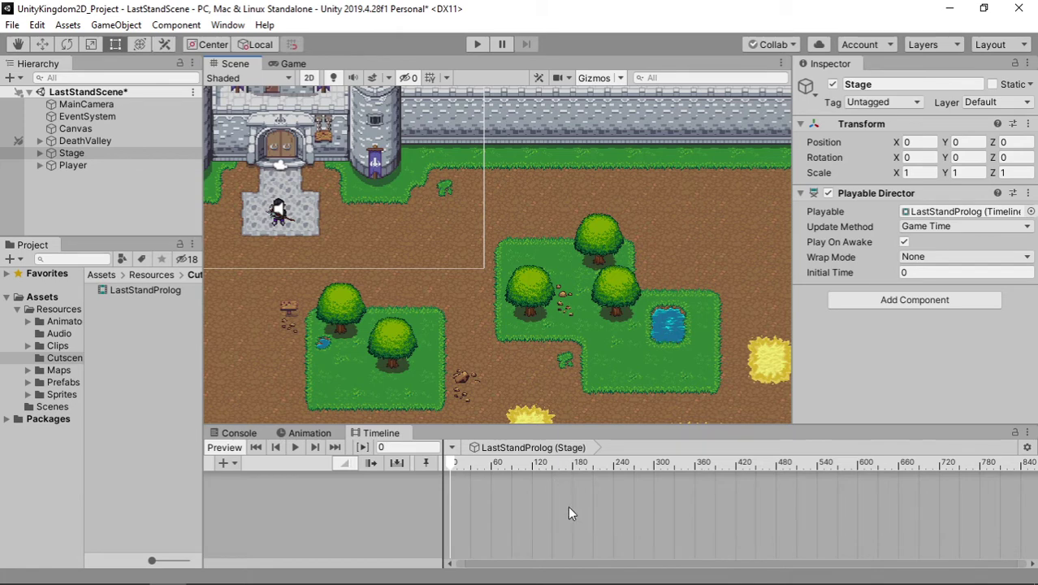
pyautogui.click(855, 468)
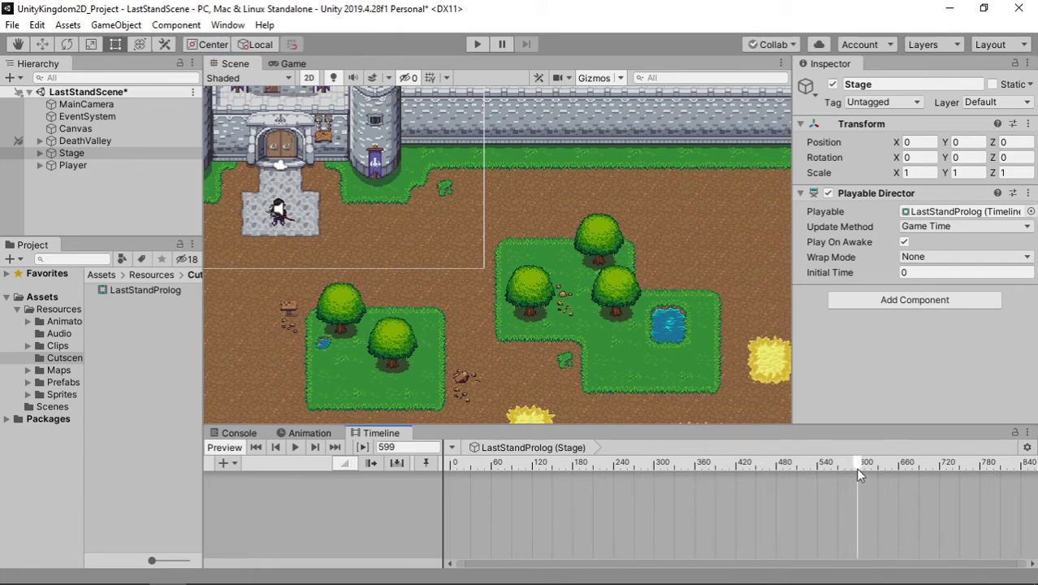
pyautogui.moveTo(856, 463); pyautogui.dragTo(685, 462)
pyautogui.moveTo(557, 462)
pyautogui.mouseDown()
pyautogui.moveTo(861, 473)
pyautogui.moveTo(493, 463)
pyautogui.mouseUp()
pyautogui.moveTo(493, 463); pyautogui.dragTo(861, 479)
pyautogui.click(255, 447)
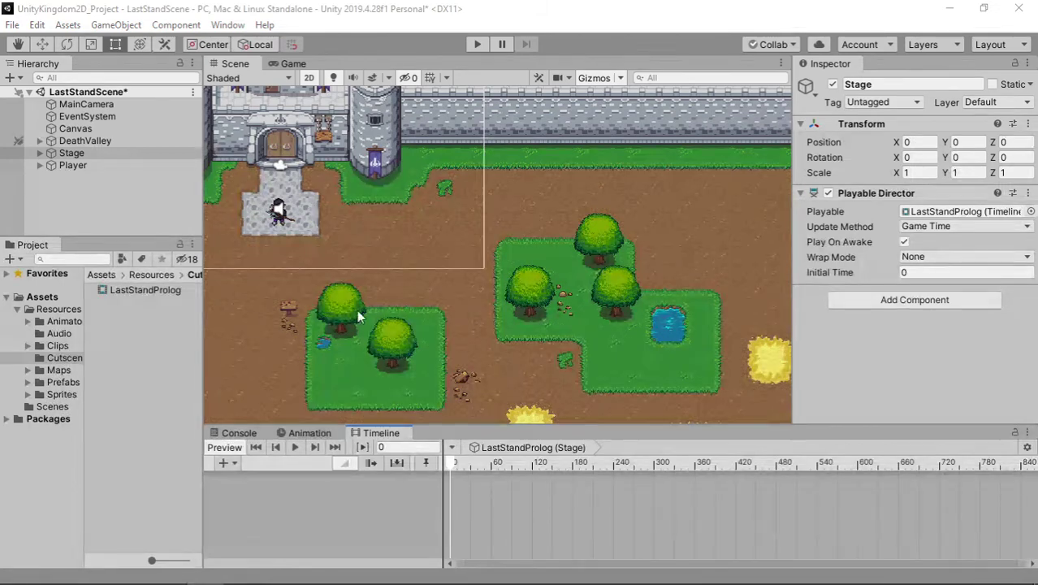
# Create an empty child object named Dialog under Player
pyautogui.click(70, 182)
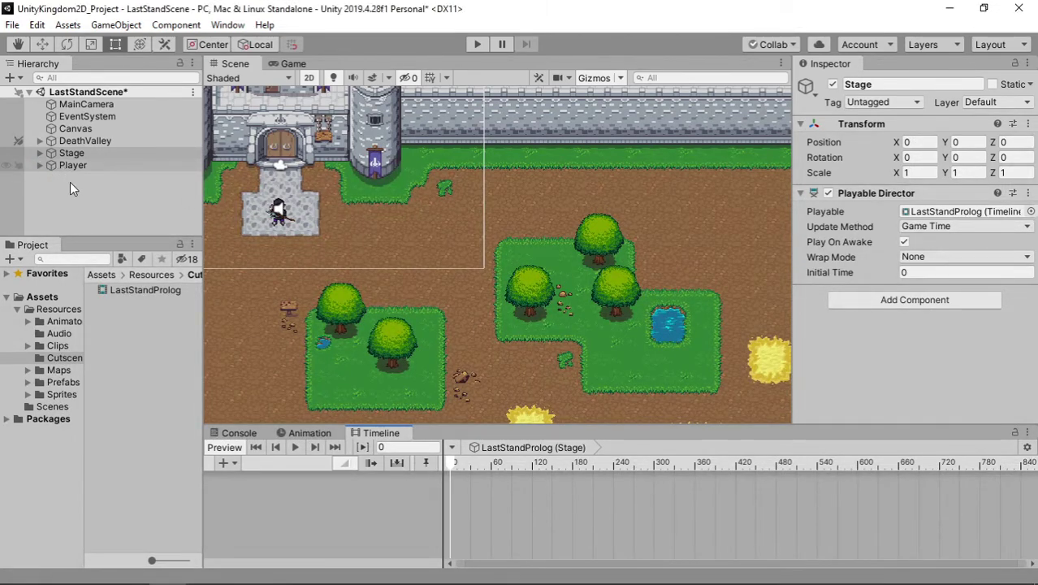
pyautogui.click(39, 165)
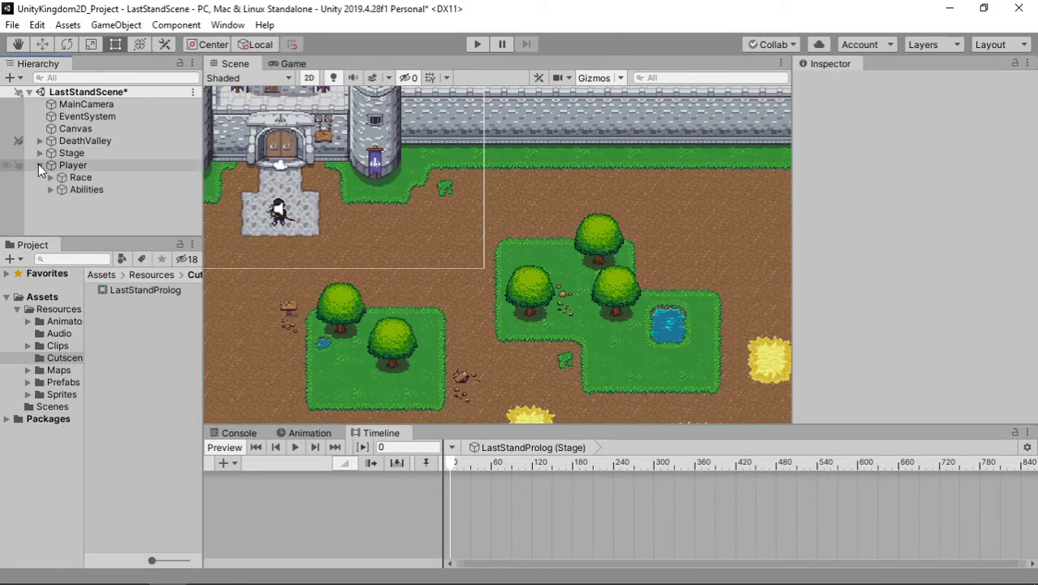
pyautogui.click(56, 166)
pyautogui.doubleClick(86, 167)
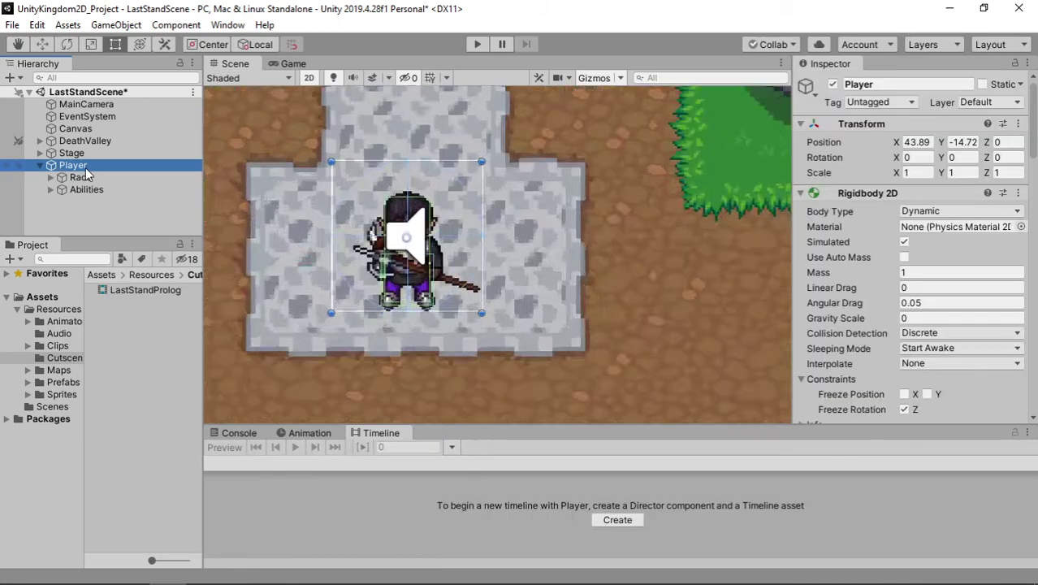
pyautogui.scroll(-2, 497, 304)
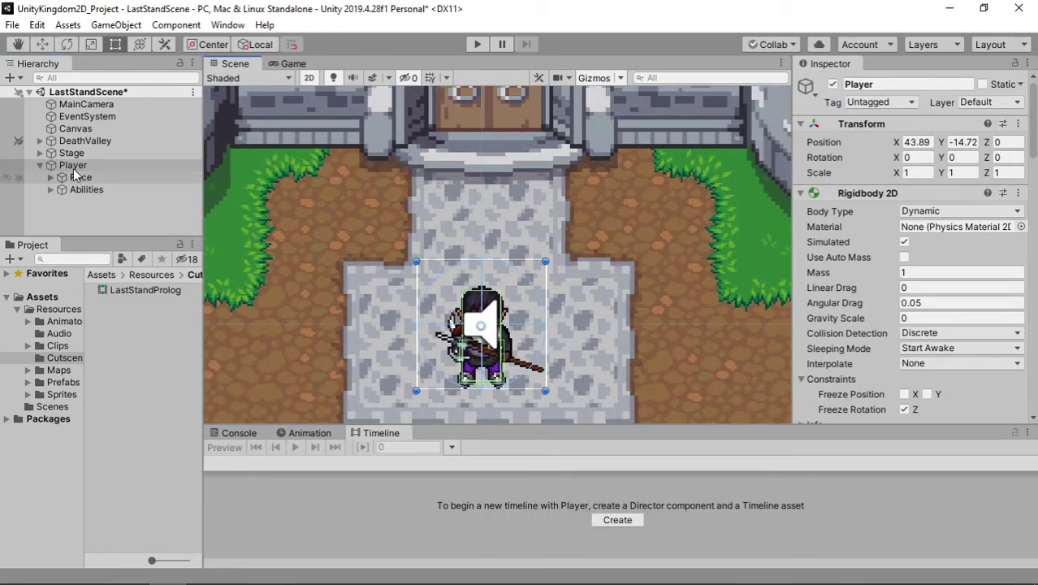
pyautogui.rightClick(73, 166)
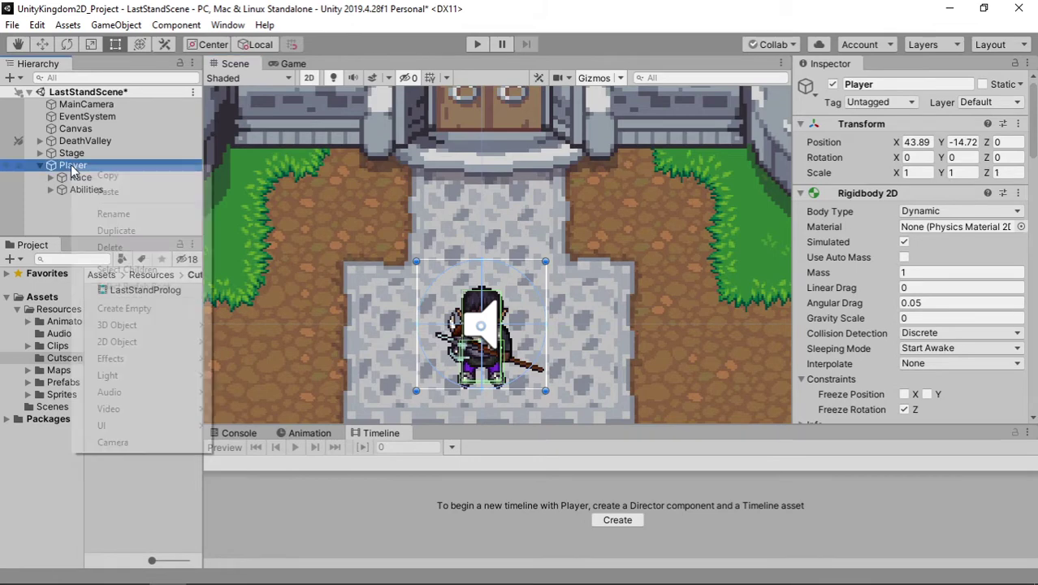
pyautogui.click(157, 309)
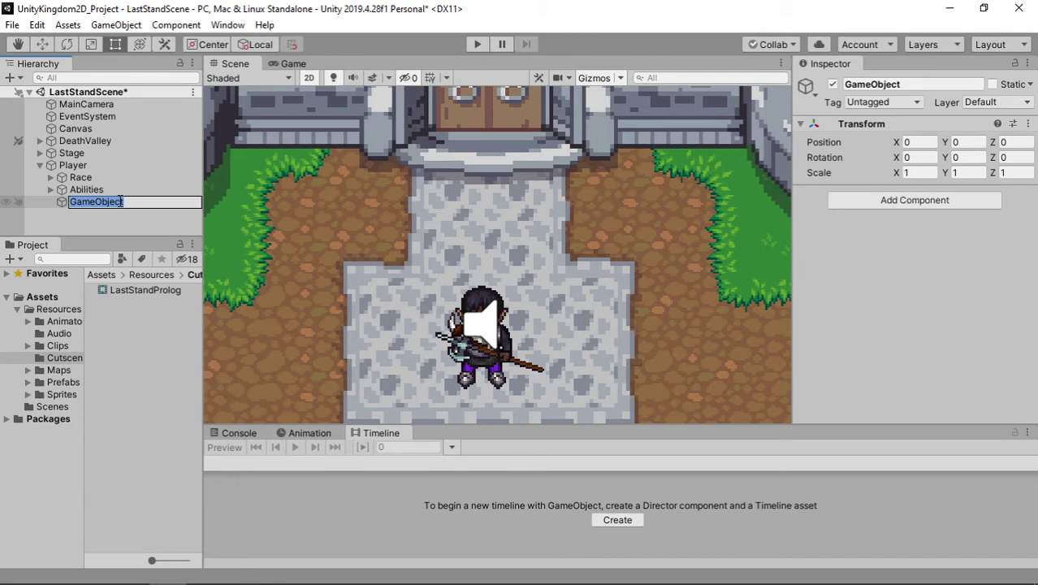
pyautogui.write('Dialog')
pyautogui.press('Return')
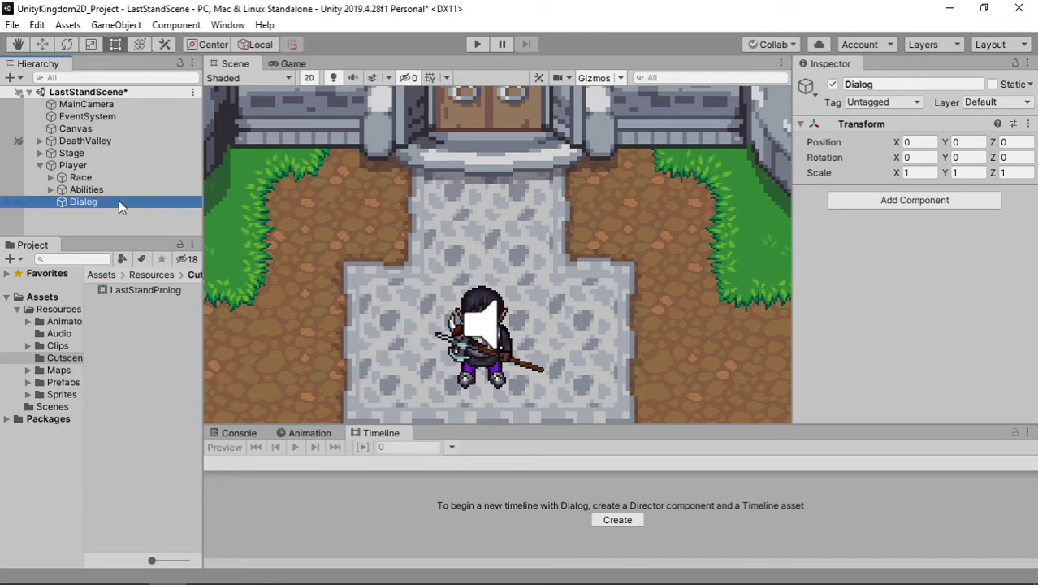
# Add a Sprite Renderer component to Dialog by searching 'Spr'
pyautogui.click(829, 203)
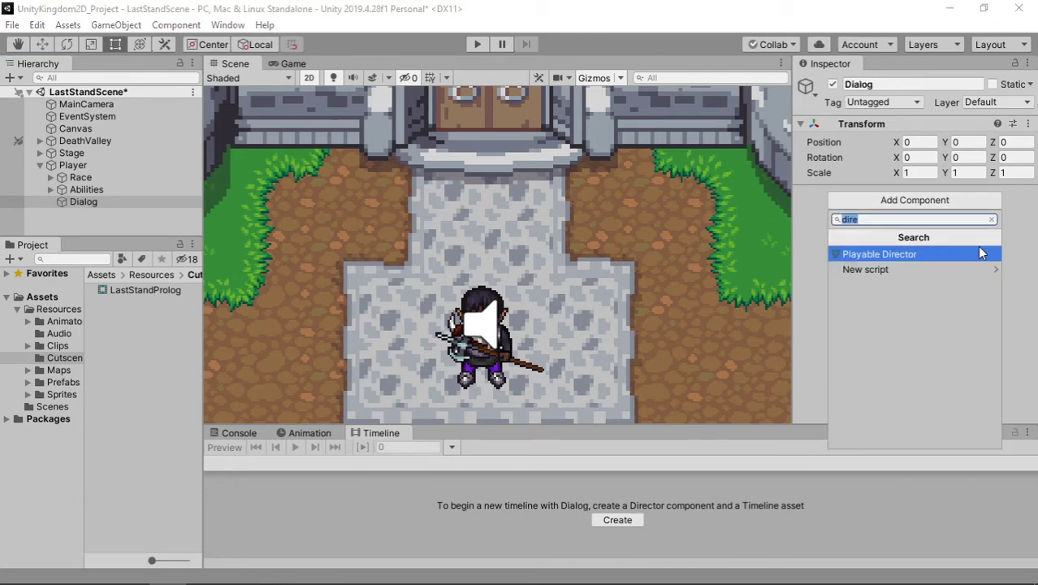
pyautogui.press('BackSpace')
pyautogui.write('S')
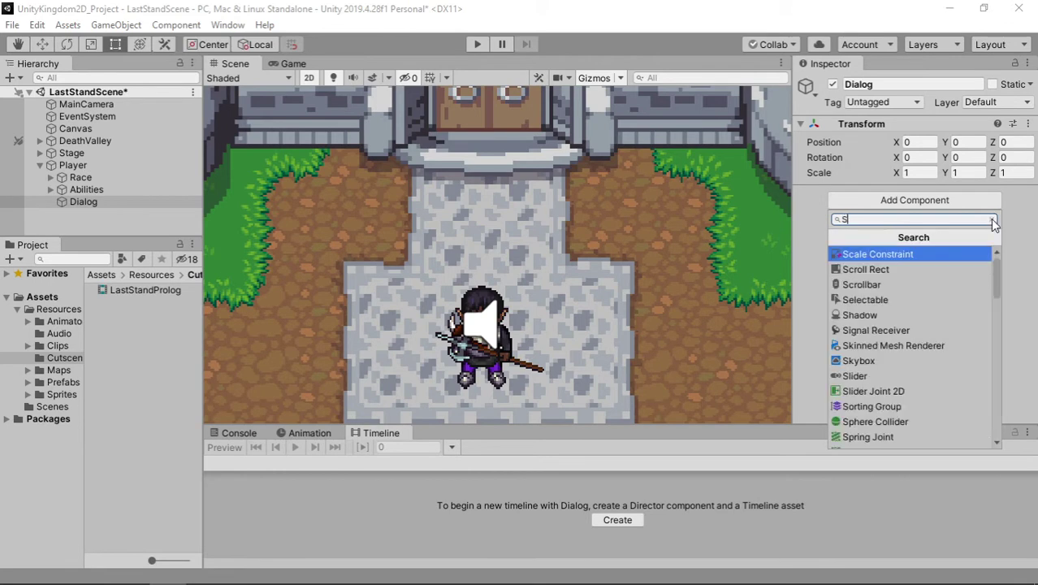
pyautogui.write('pr')
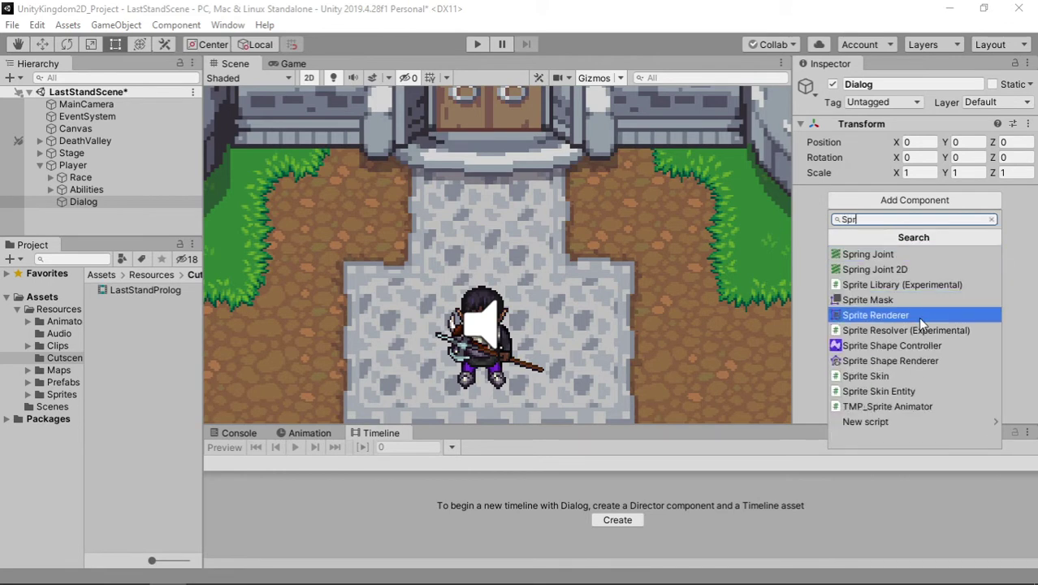
pyautogui.click(920, 316)
pyautogui.scroll(-1, 942, 232)
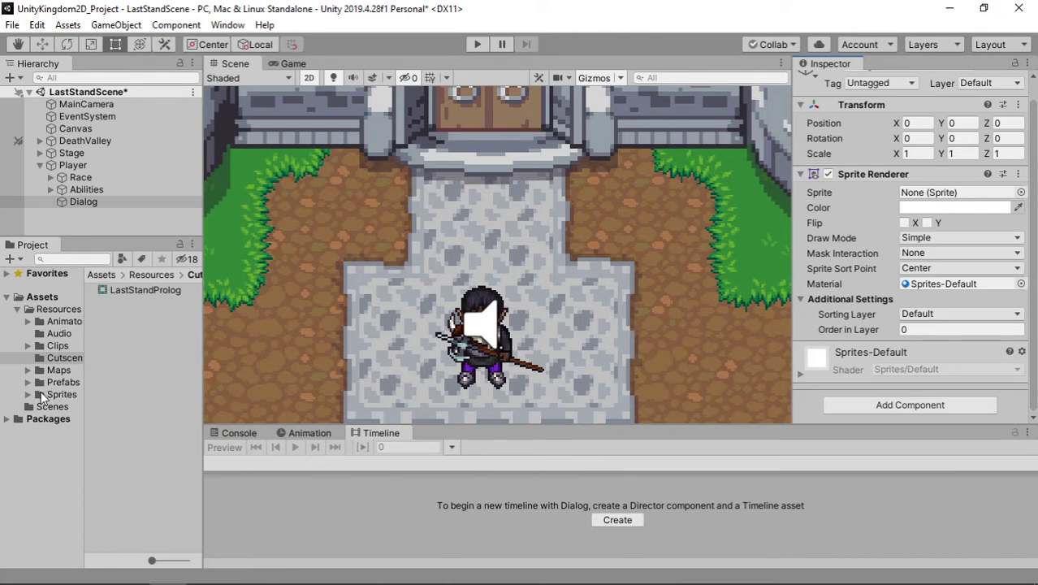
# Open the envi1_GFX sprite sheet from Sprites > object sprites in the Sprite Editor
pyautogui.click(28, 394)
pyautogui.click(53, 419)
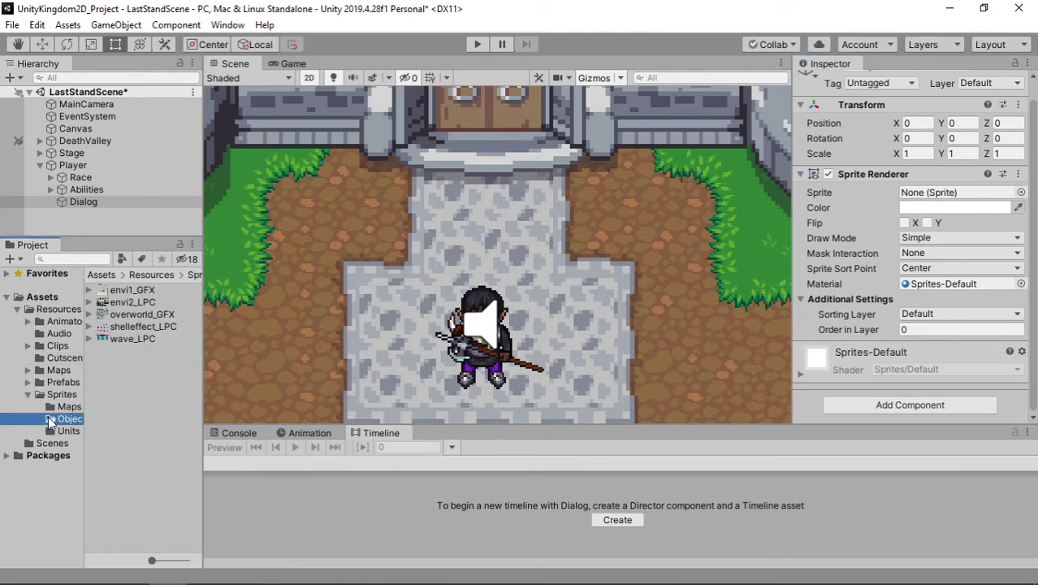
pyautogui.click(130, 290)
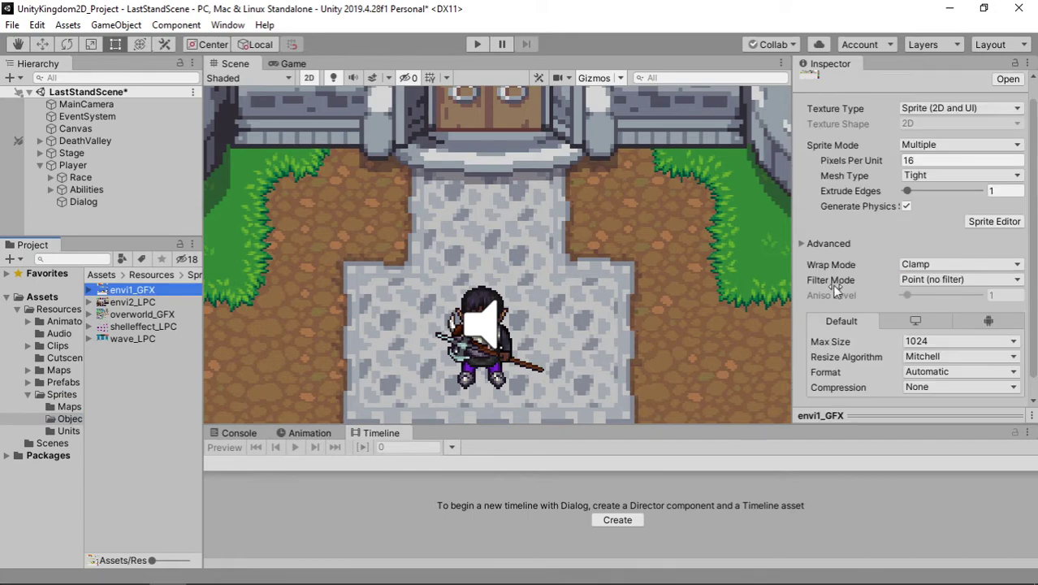
pyautogui.click(994, 221)
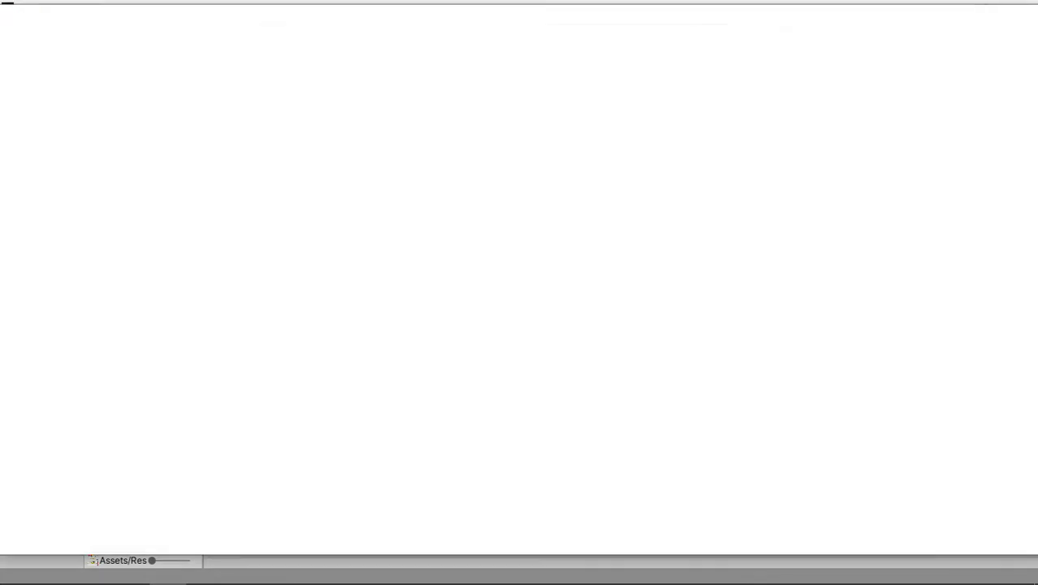
# Compare the Effect_GFX_270 scroll slice with the white square slice, then close the Sprite Editor
pyautogui.click(591, 418)
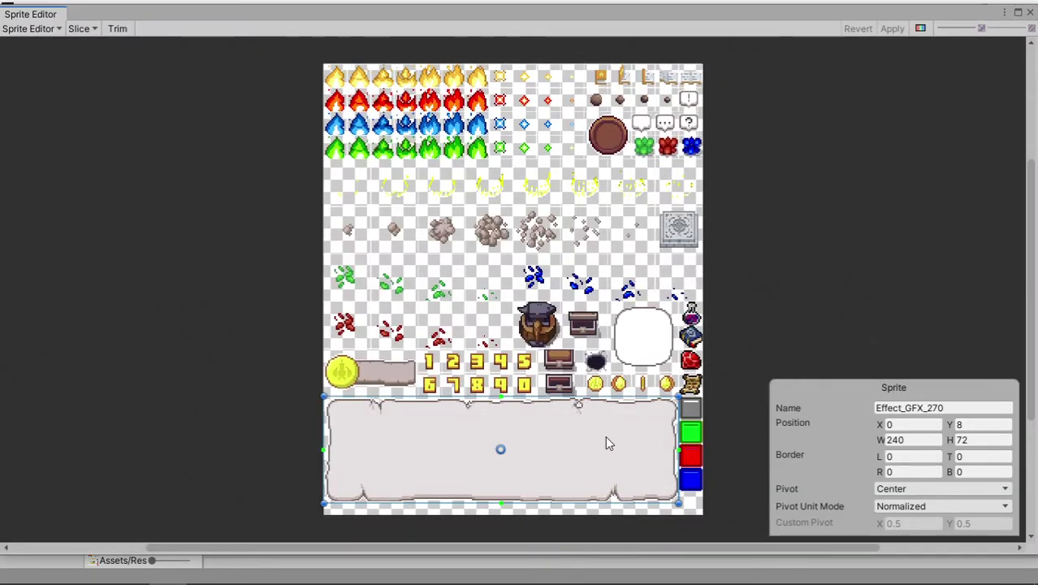
pyautogui.scroll(1, 606, 434)
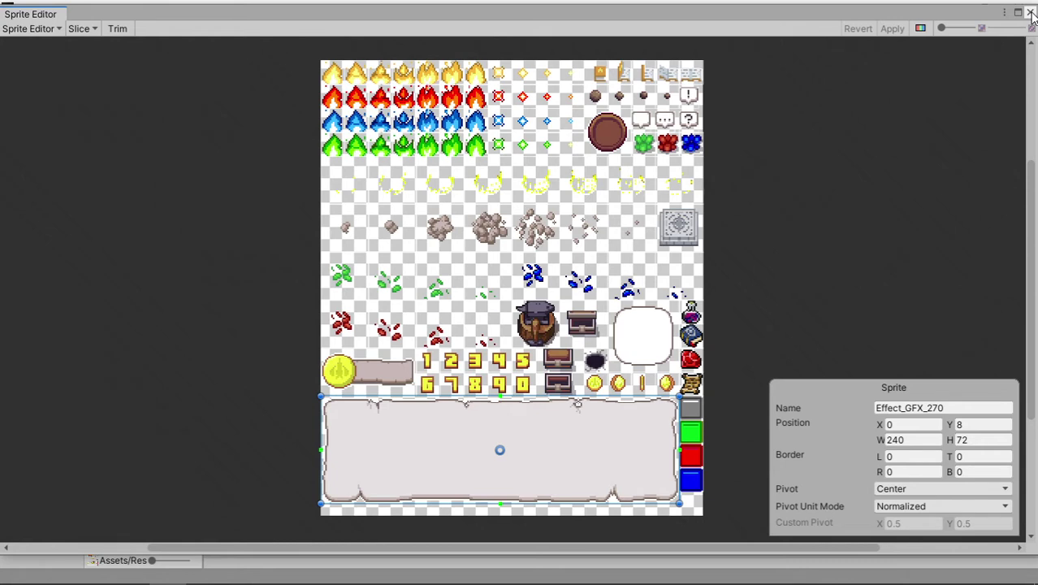
pyautogui.click(642, 342)
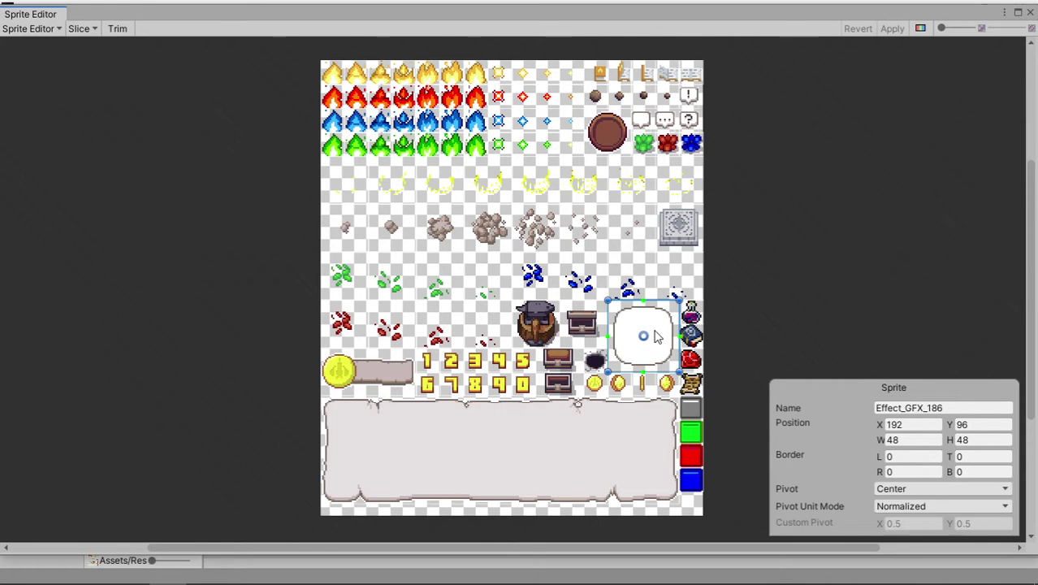
pyautogui.click(612, 441)
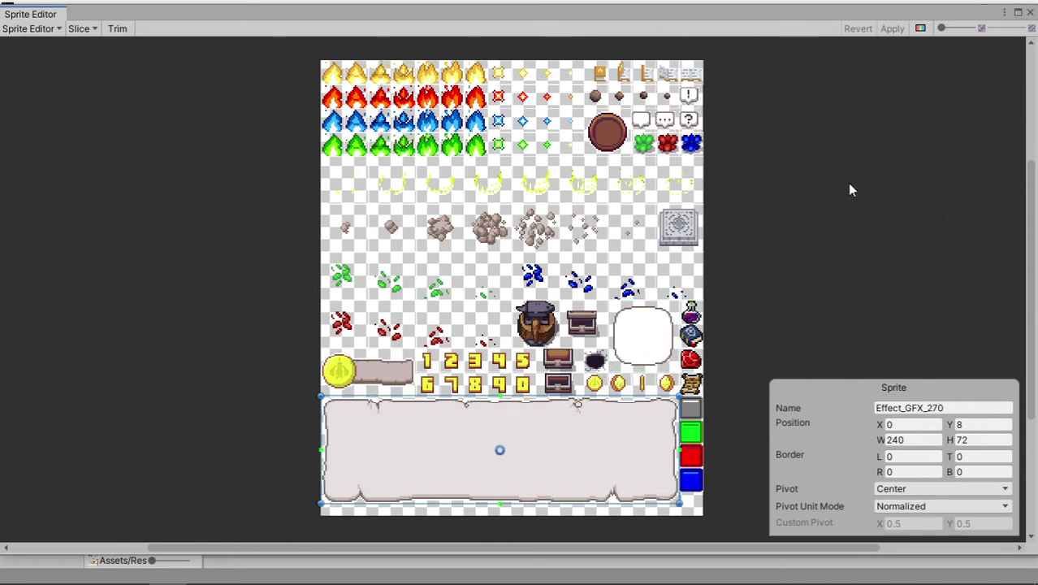
pyautogui.click(1030, 15)
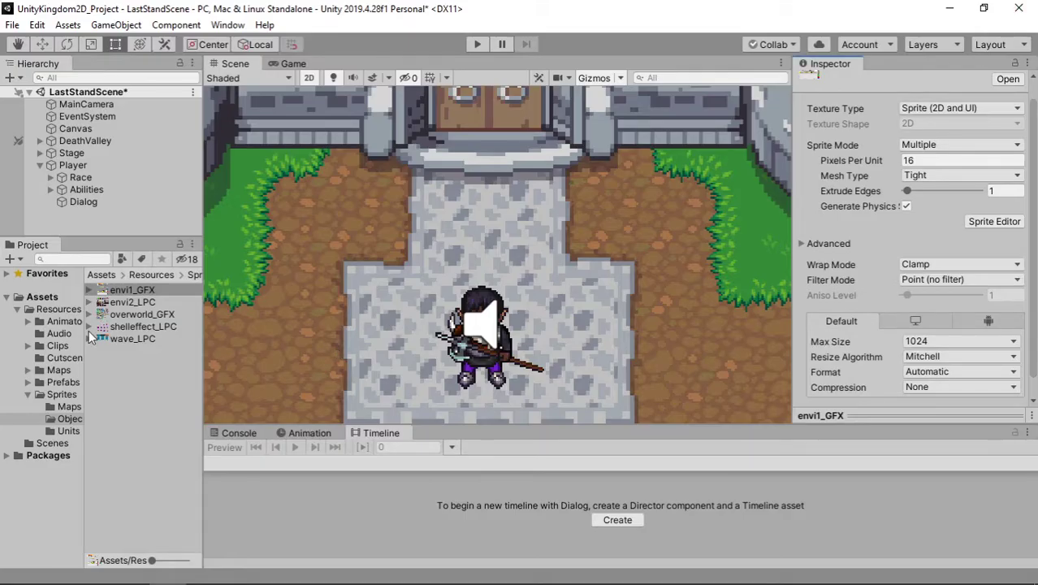
# Assign the Effect_GFX_270 sprite to the Dialog's Sprite Renderer
pyautogui.click(90, 292)
pyautogui.scroll(-5, 143, 472)
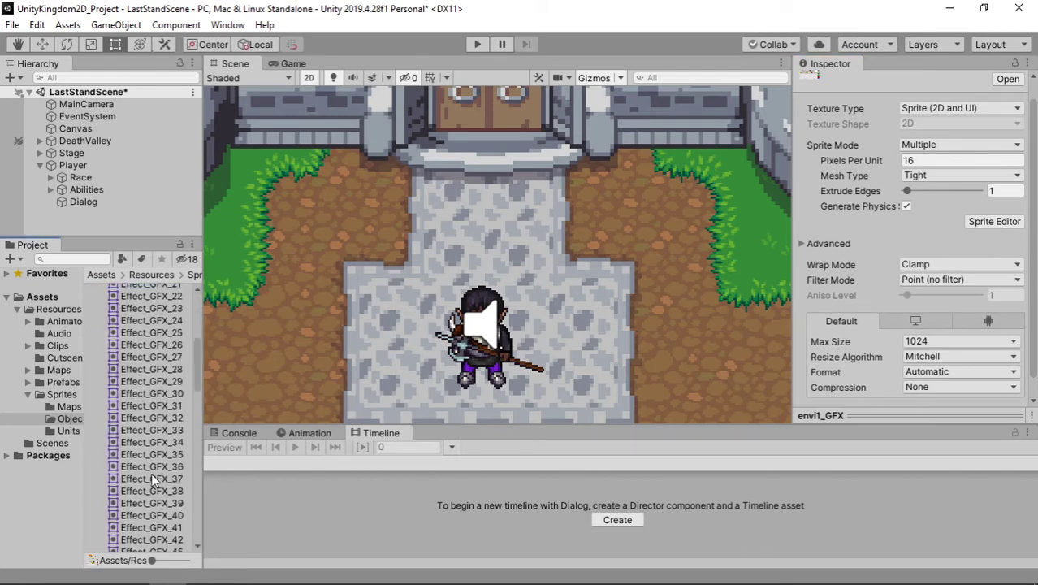
pyautogui.scroll(-5, 151, 473)
pyautogui.scroll(-5, 174, 517)
pyautogui.scroll(-5, 168, 488)
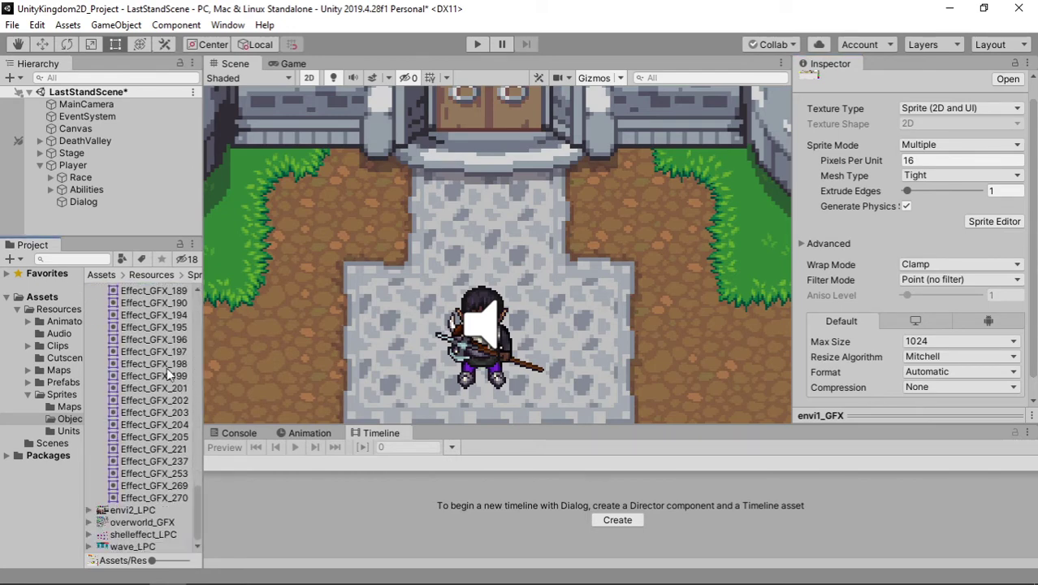
pyautogui.click(96, 202)
pyautogui.moveTo(167, 498); pyautogui.dragTo(949, 200)
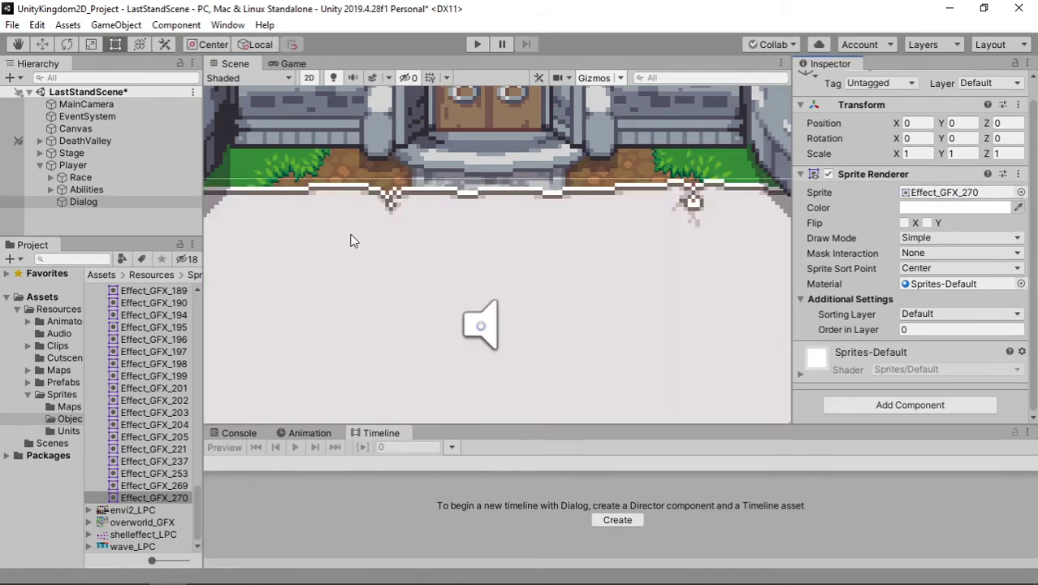
# Shrink the scroll sprite's edges with the Rect tool and preview it in the Game view
pyautogui.scroll(-3, 366, 228)
pyautogui.scroll(-2, 396, 254)
pyautogui.scroll(-2, 396, 253)
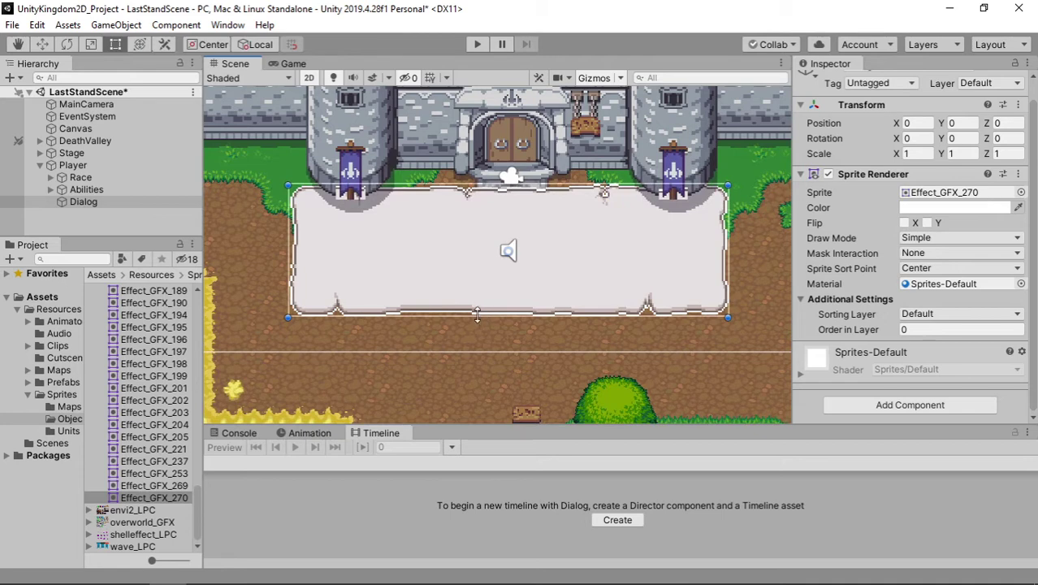
pyautogui.moveTo(479, 309); pyautogui.dragTo(481, 287)
pyautogui.moveTo(486, 186); pyautogui.dragTo(486, 199)
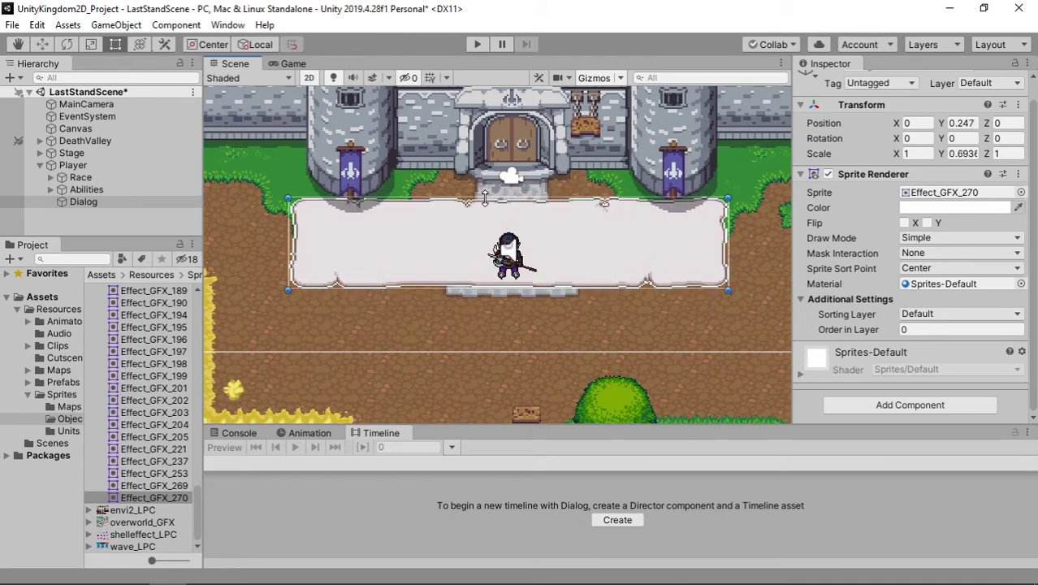
pyautogui.moveTo(291, 238); pyautogui.dragTo(390, 249)
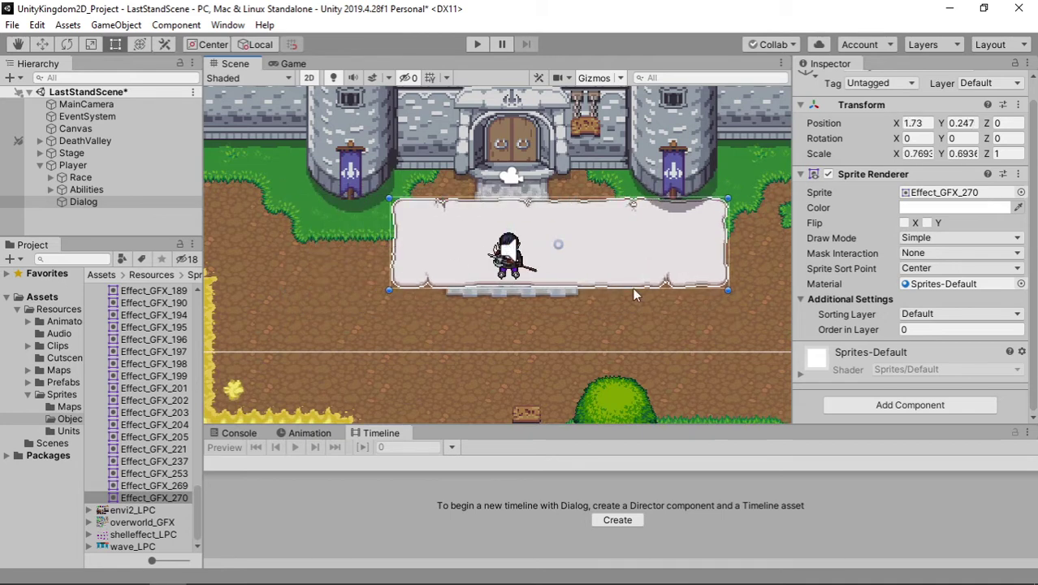
pyautogui.moveTo(728, 248)
pyautogui.mouseDown()
pyautogui.moveTo(607, 252)
pyautogui.moveTo(623, 251)
pyautogui.mouseUp()
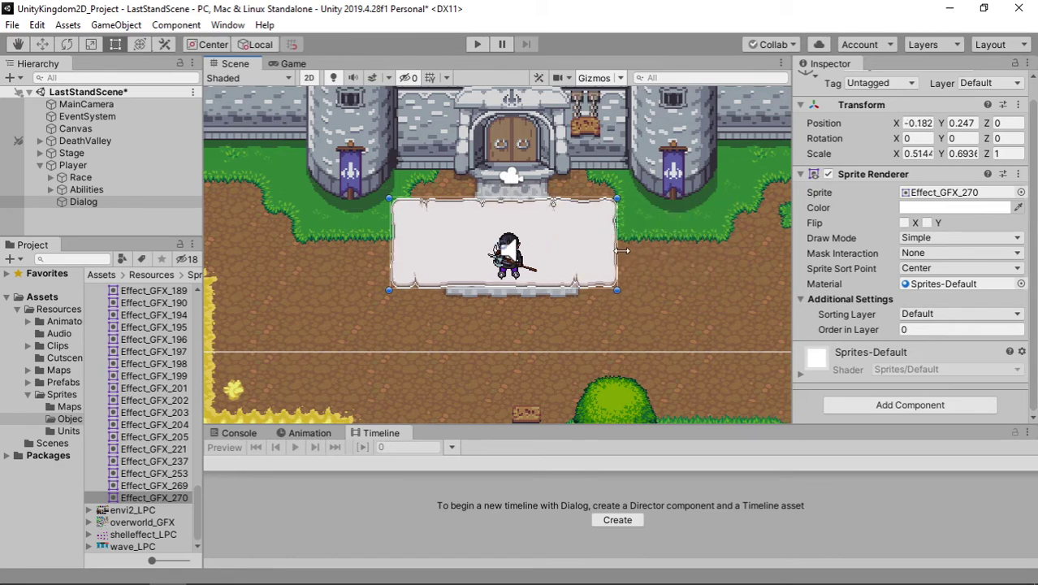
pyautogui.moveTo(549, 201); pyautogui.dragTo(550, 210)
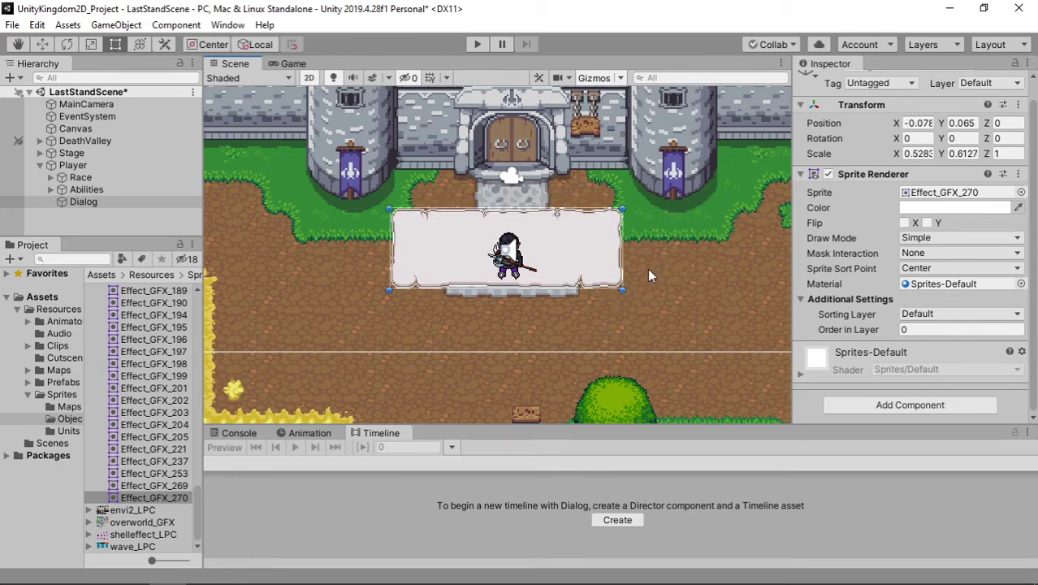
pyautogui.click(282, 63)
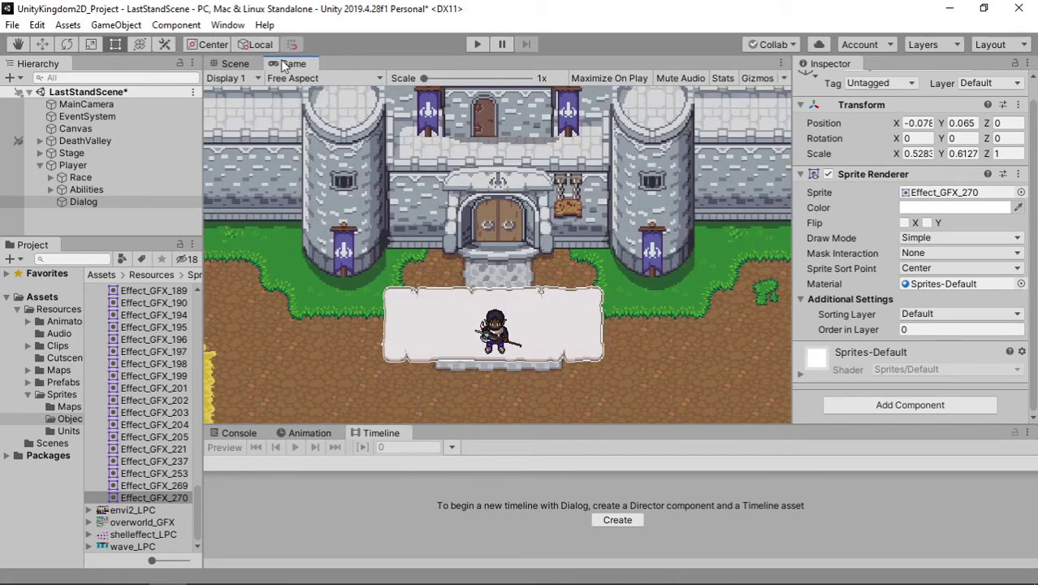
pyautogui.click(233, 63)
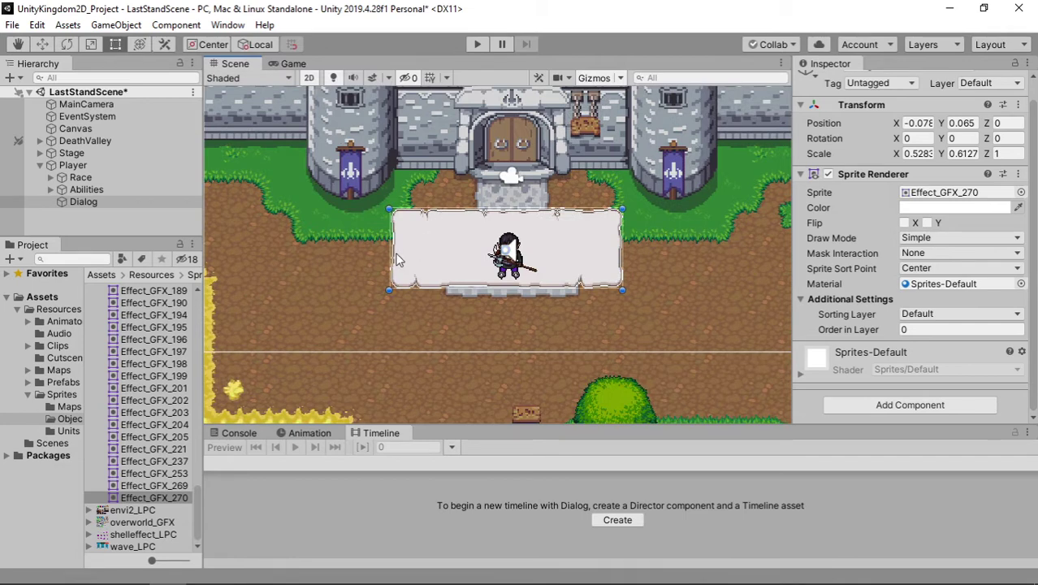
# Widen and heighten the scroll to about 0.8092 by 0.7861 scale, rechecking it in Game view
pyautogui.moveTo(392, 259); pyautogui.dragTo(342, 258)
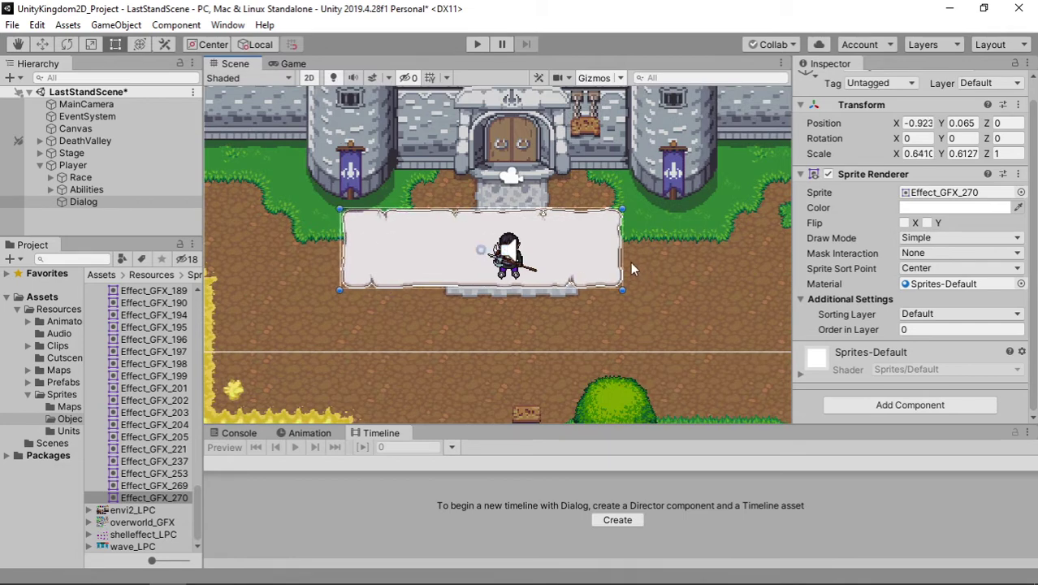
pyautogui.moveTo(624, 260); pyautogui.dragTo(702, 252)
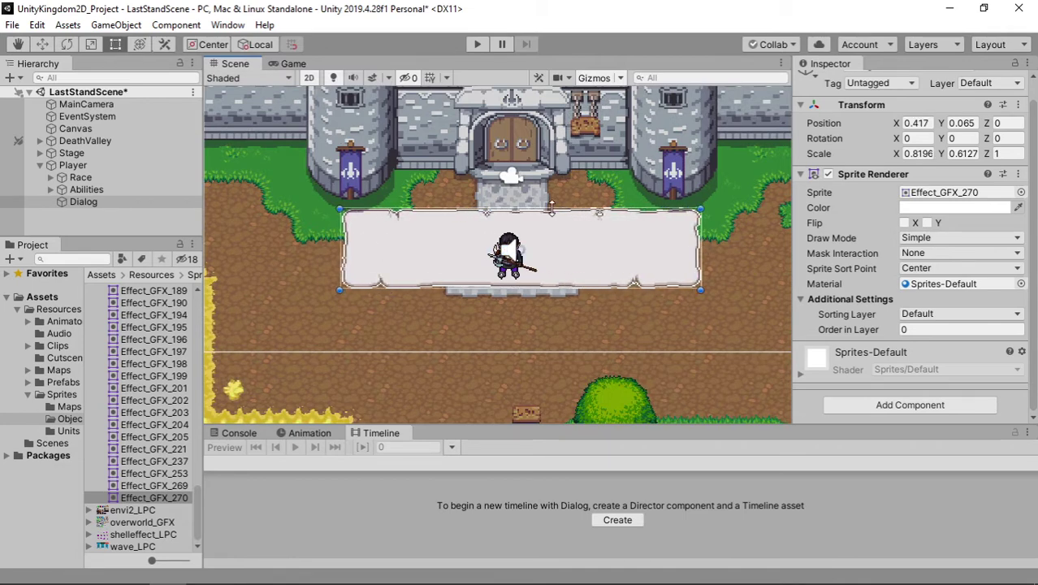
pyautogui.moveTo(552, 211); pyautogui.dragTo(552, 198)
pyautogui.moveTo(697, 245); pyautogui.dragTo(694, 244)
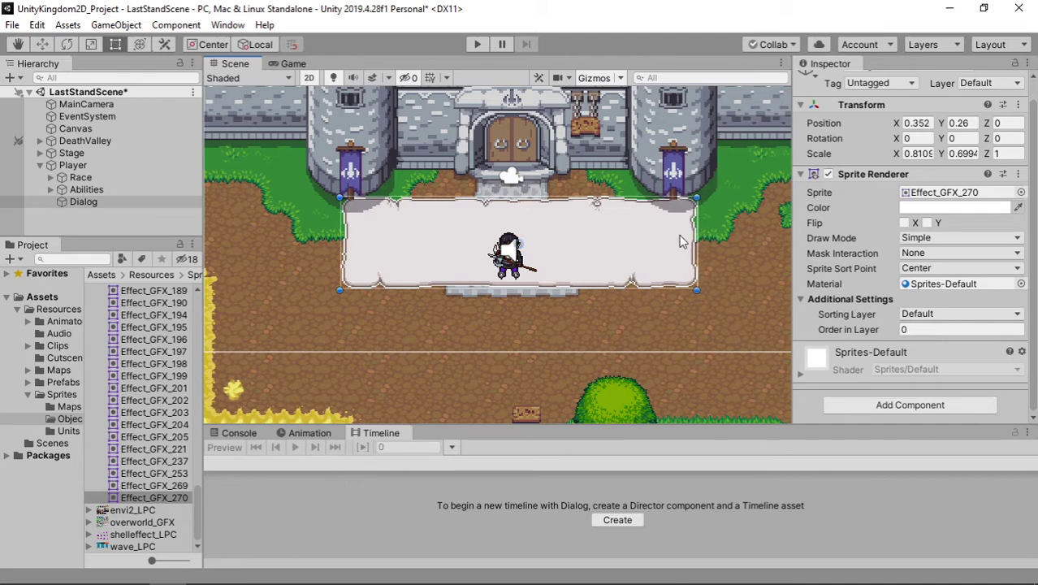
pyautogui.moveTo(555, 198); pyautogui.dragTo(555, 187)
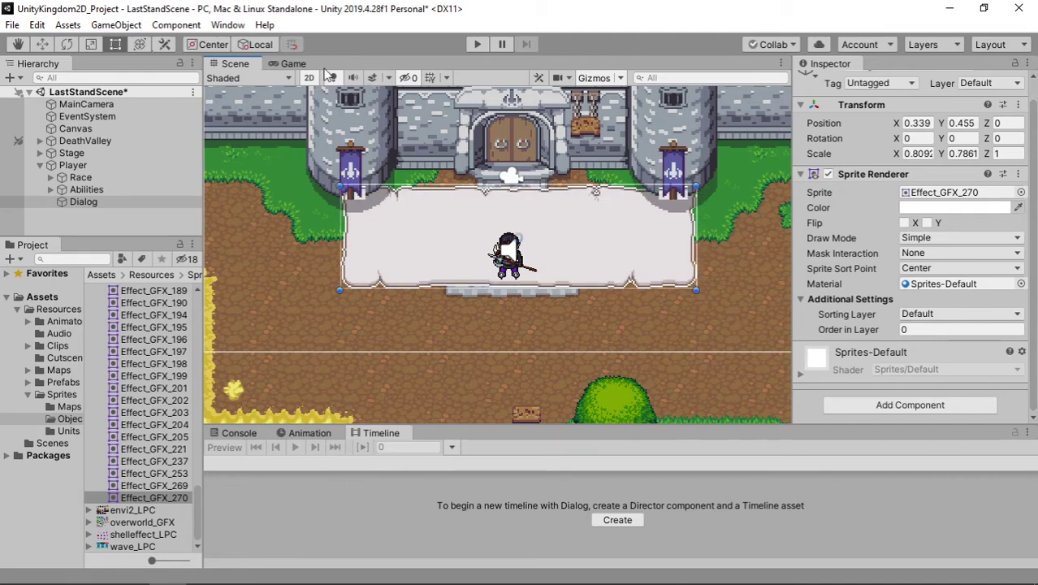
pyautogui.click(290, 63)
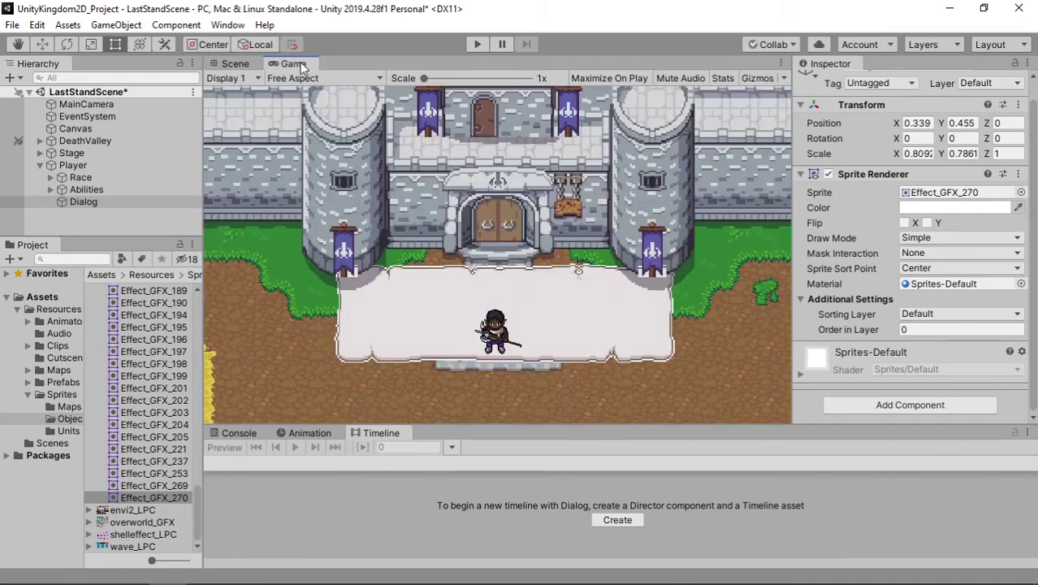
pyautogui.click(234, 64)
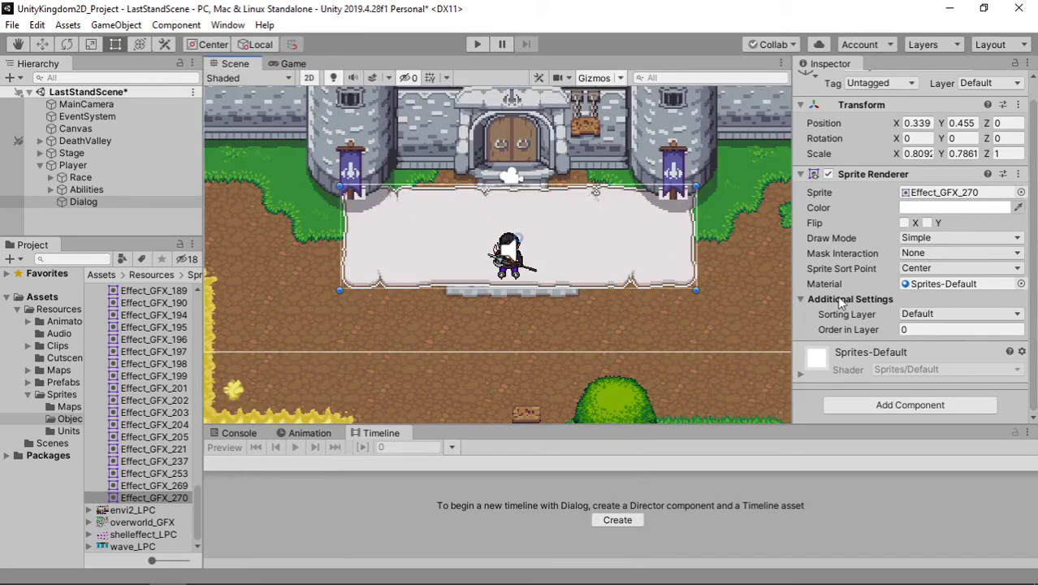
# Set the Dialog's Sprite Renderer Order in Layer to 6
pyautogui.click(926, 330)
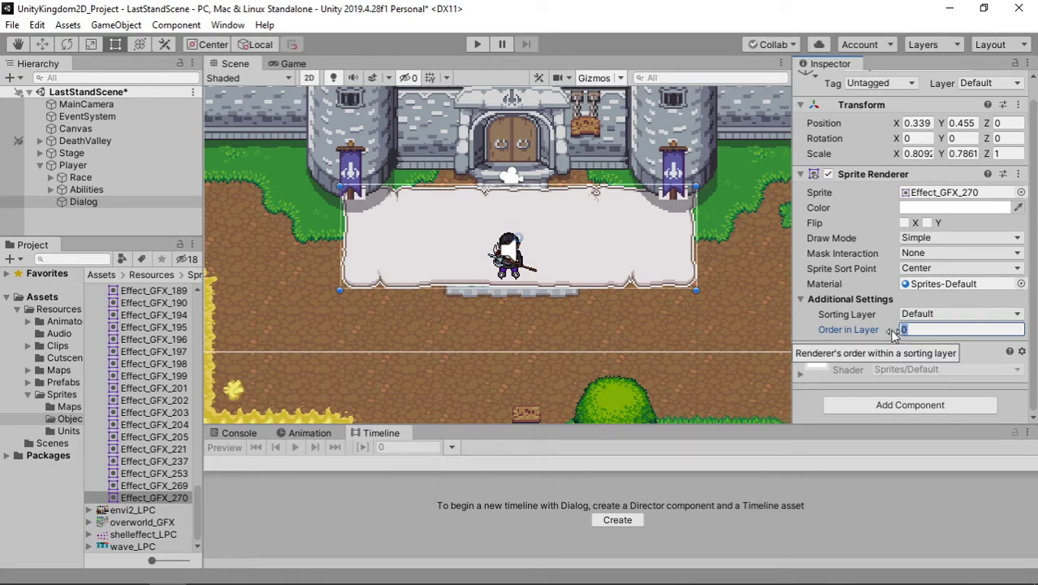
pyautogui.moveTo(893, 335); pyautogui.dragTo(930, 348)
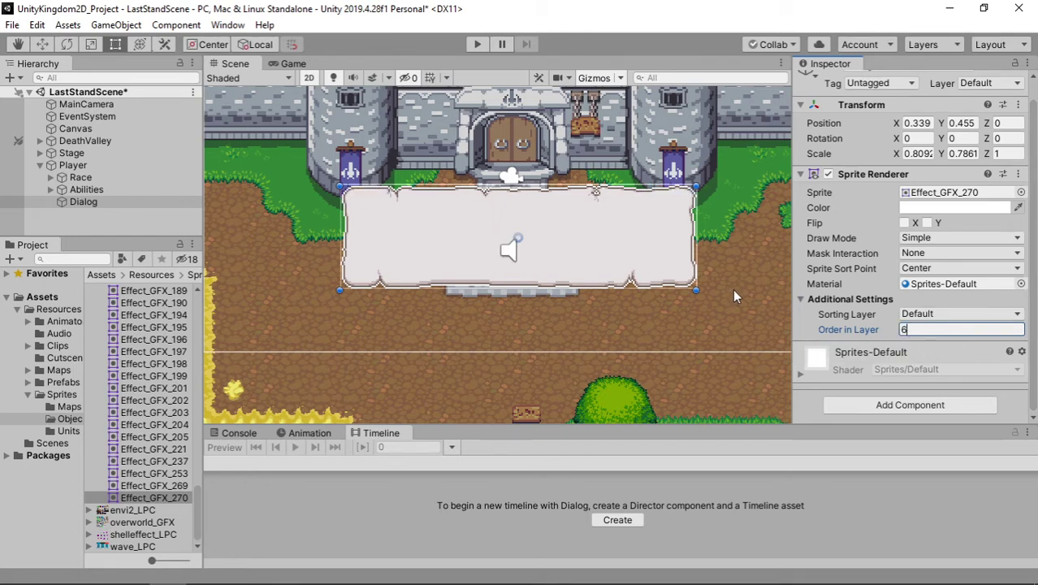
pyautogui.click(507, 215)
# Move the Dialog up along Y to about 2.56, above the Player
pyautogui.press('w')
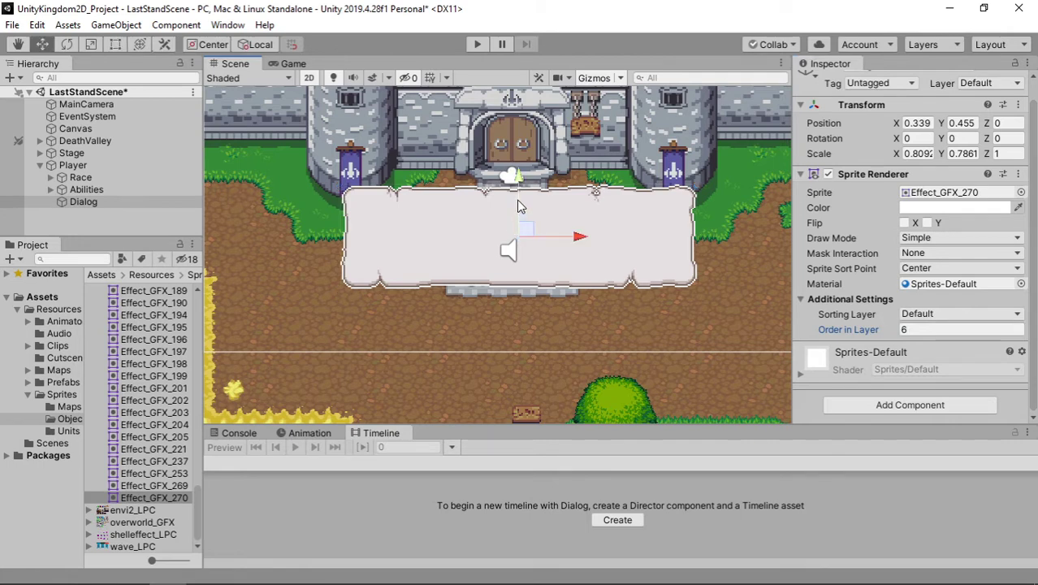
pyautogui.moveTo(520, 205); pyautogui.dragTo(520, 139)
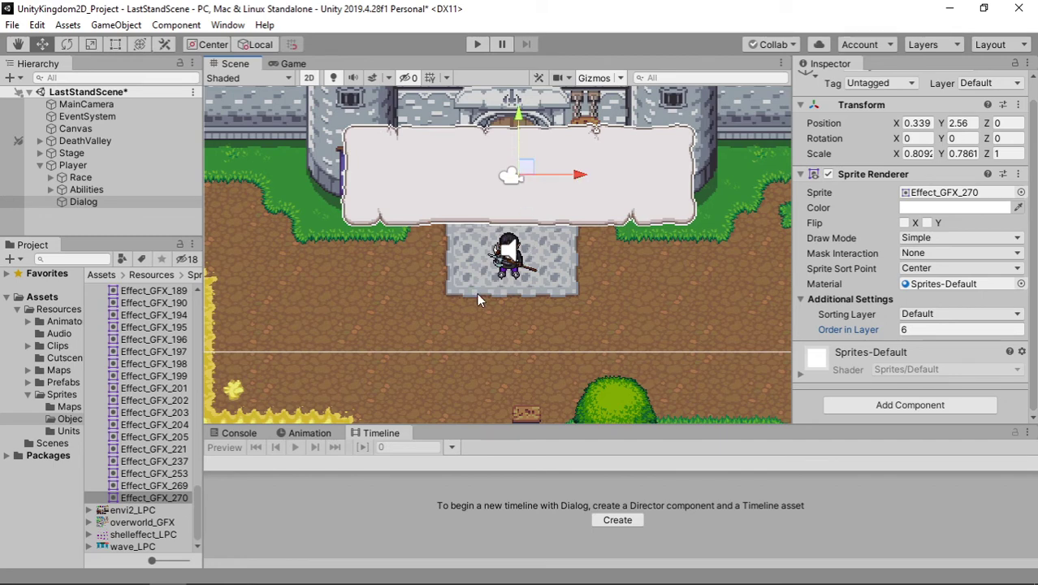
pyautogui.scroll(2, 476, 293)
pyautogui.scroll(-3, 476, 291)
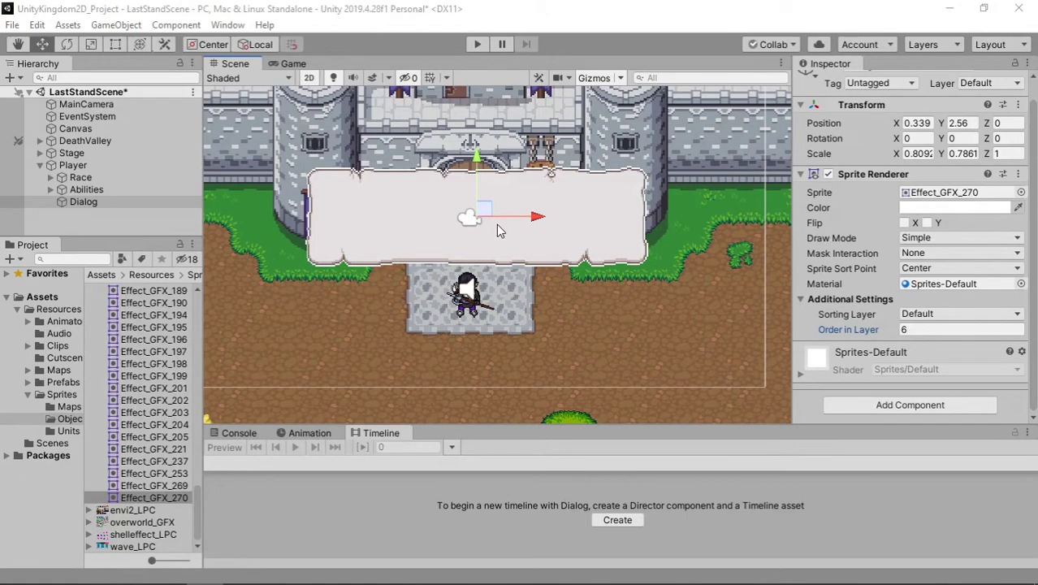
# Create an empty GameObject under Dialog and rename it 'Message'
pyautogui.click(84, 202)
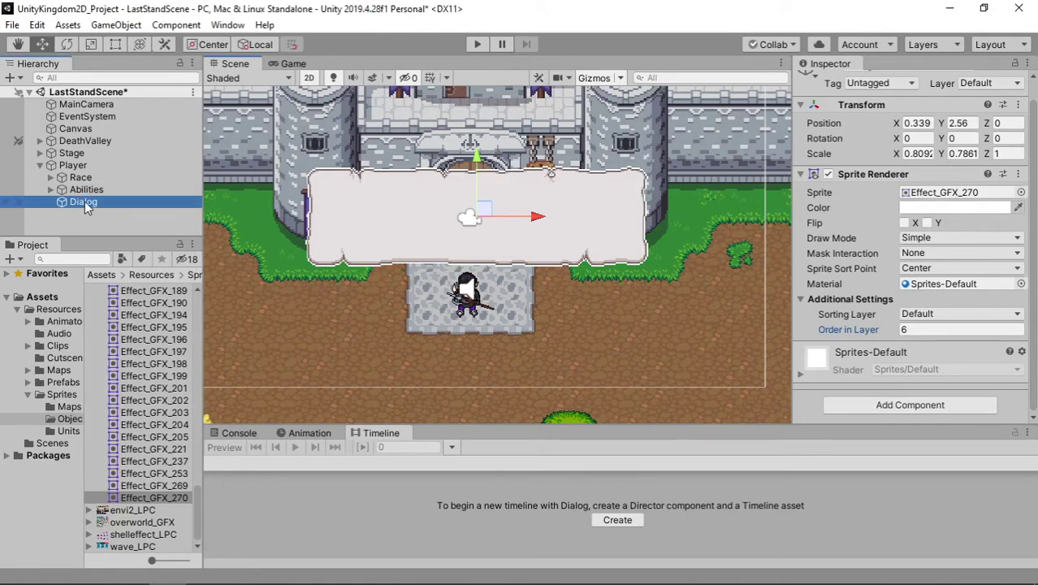
pyautogui.rightClick(85, 201)
pyautogui.click(180, 344)
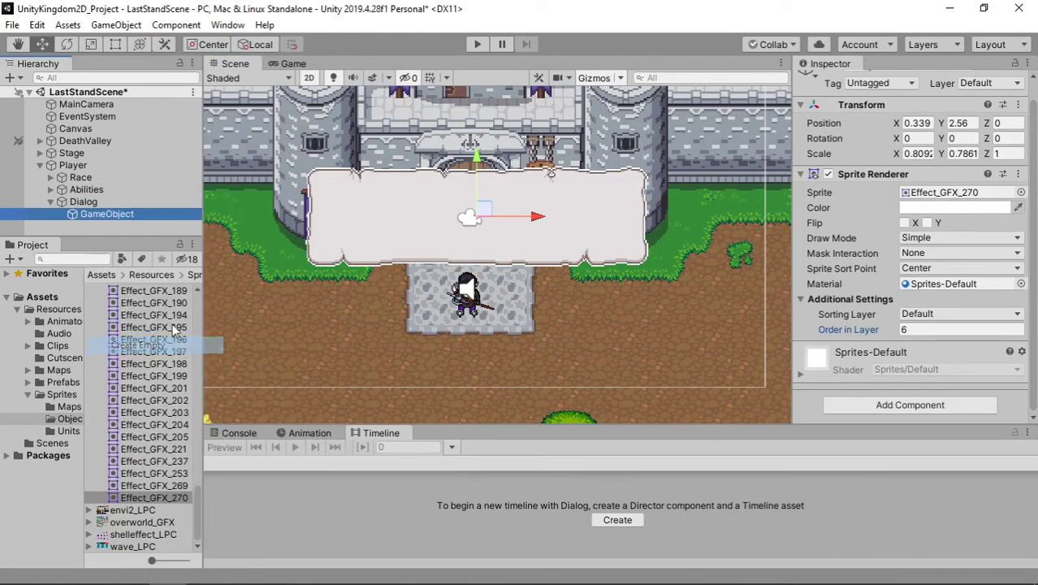
pyautogui.click(110, 216)
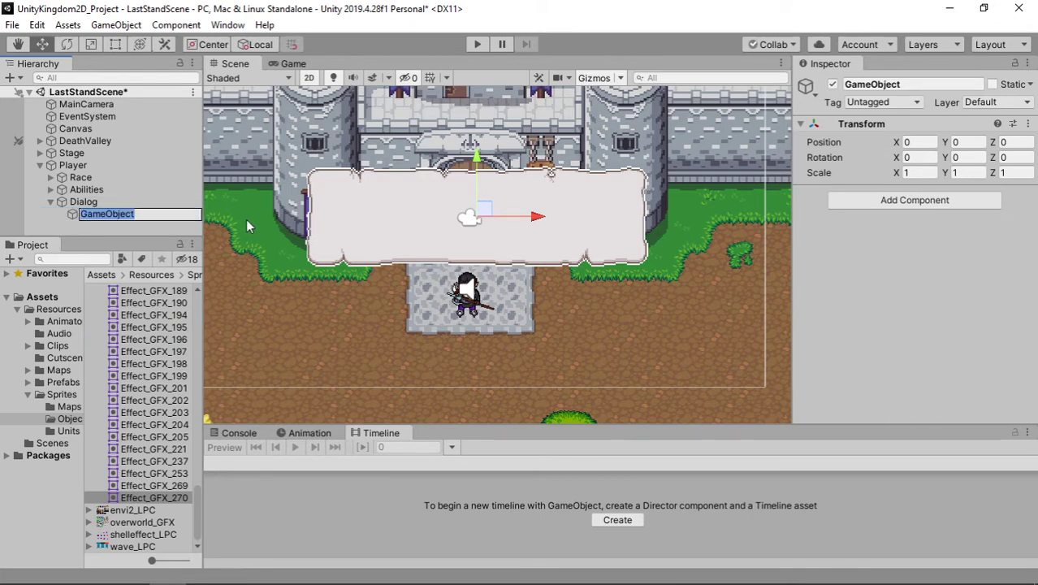
pyautogui.write('Messa')
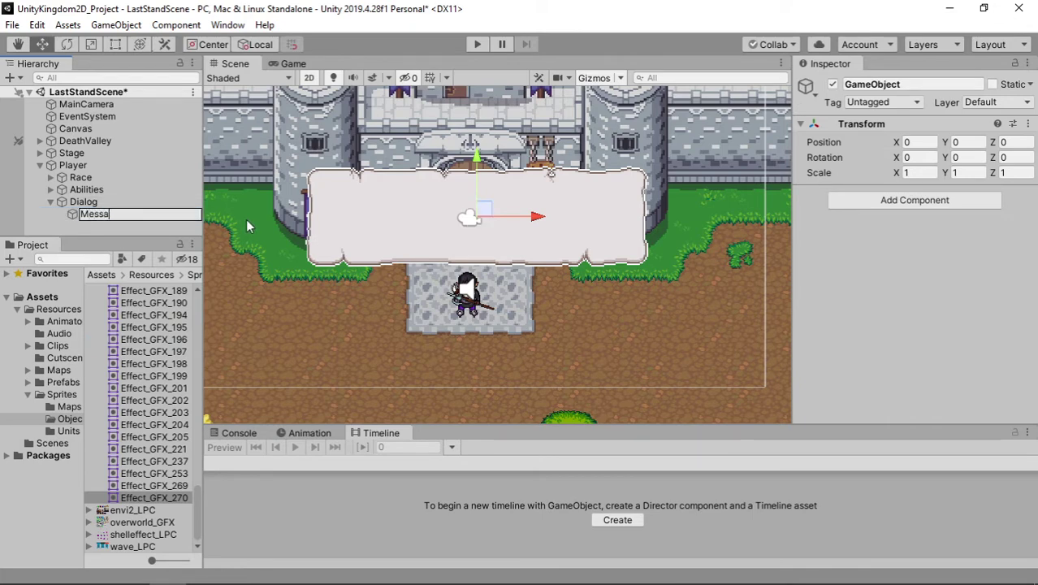
pyautogui.write('ge')
pyautogui.press('Return')
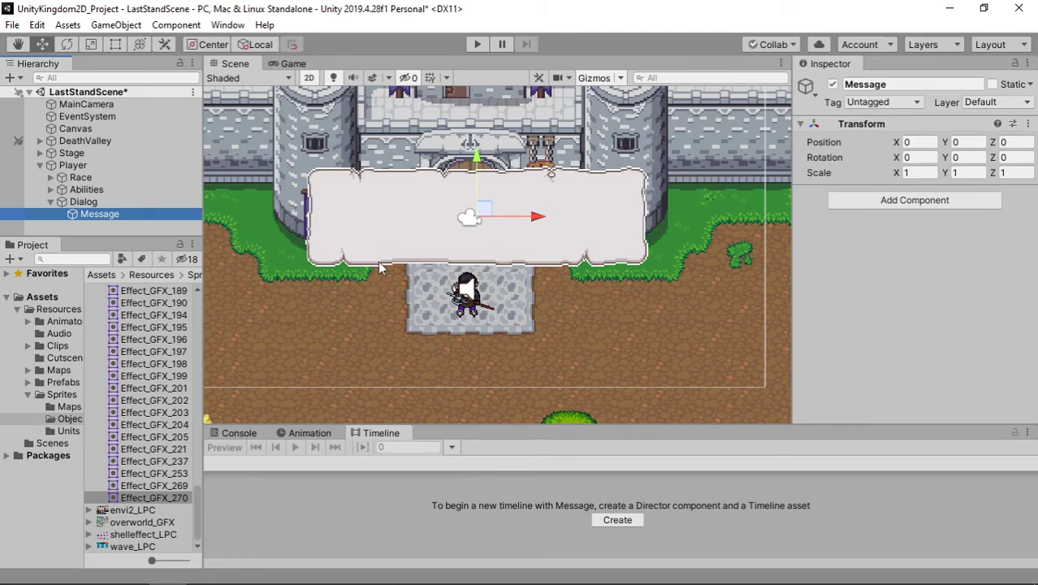
# Search Add Component on Message, replacing 'tmp' with 'text' to list the text components
pyautogui.click(837, 205)
pyautogui.write('t')
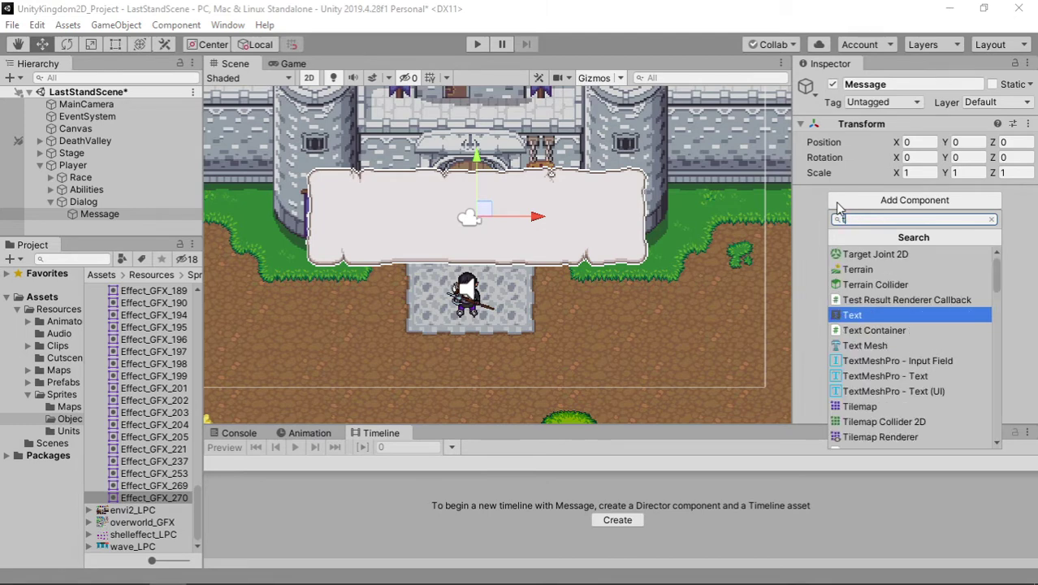
pyautogui.write('mp')
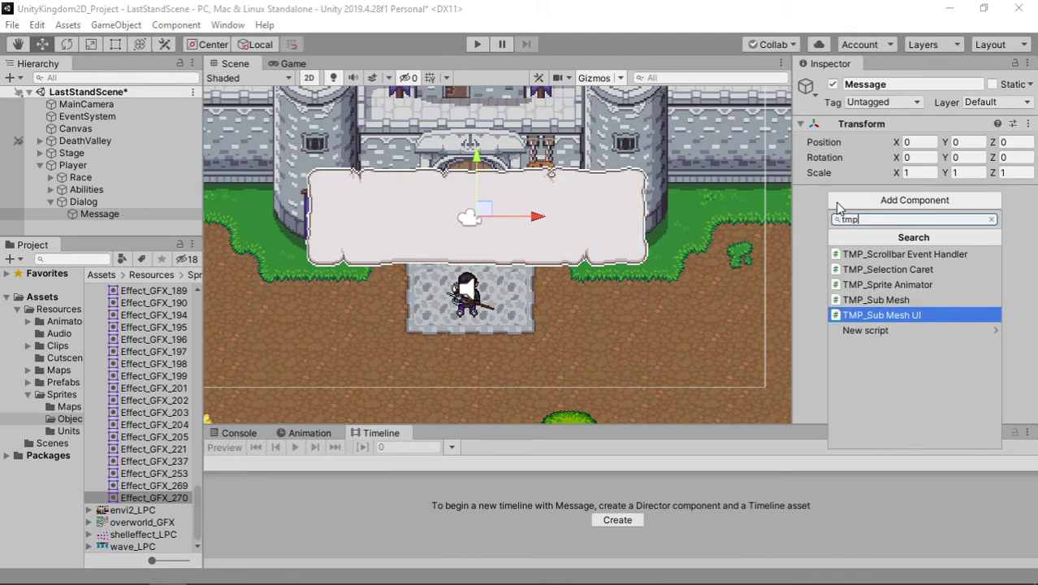
pyautogui.press('BackSpace')
pyautogui.press('BackSpace')
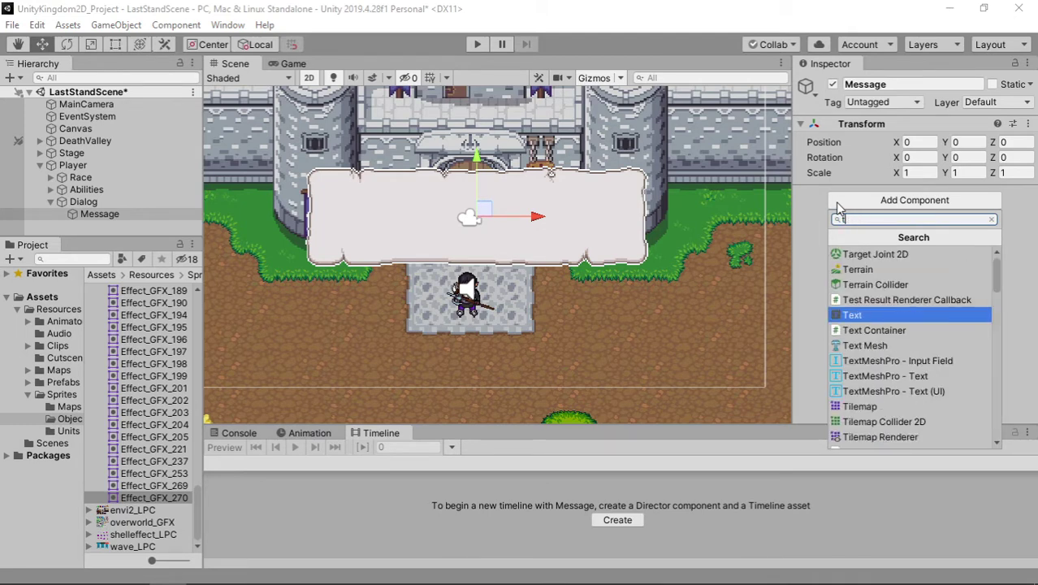
pyautogui.press('BackSpace')
pyautogui.write('text')
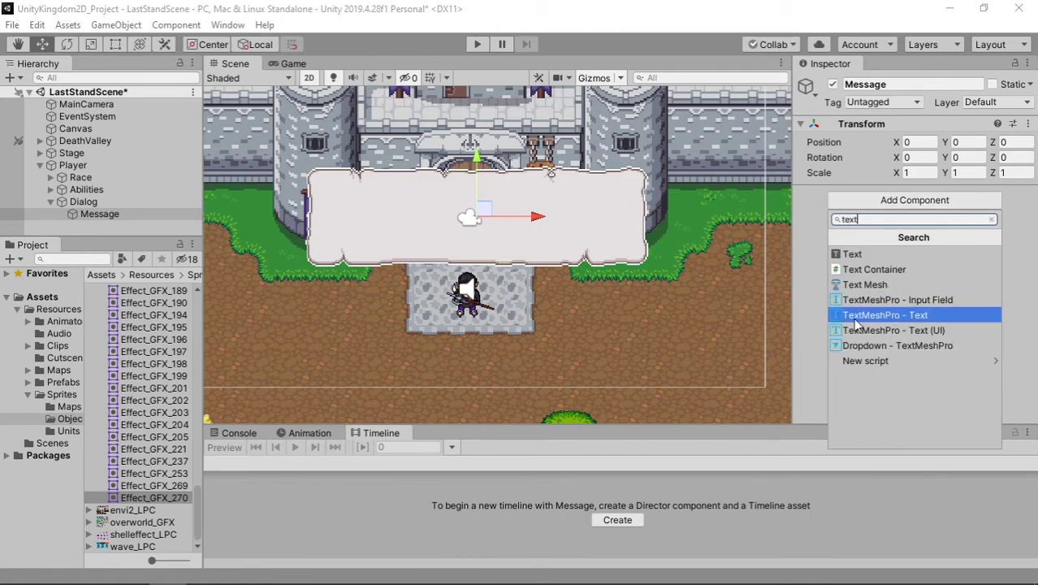
# Add TextMeshPro - Text to Message and import the TMP Essential Resources
pyautogui.click(904, 318)
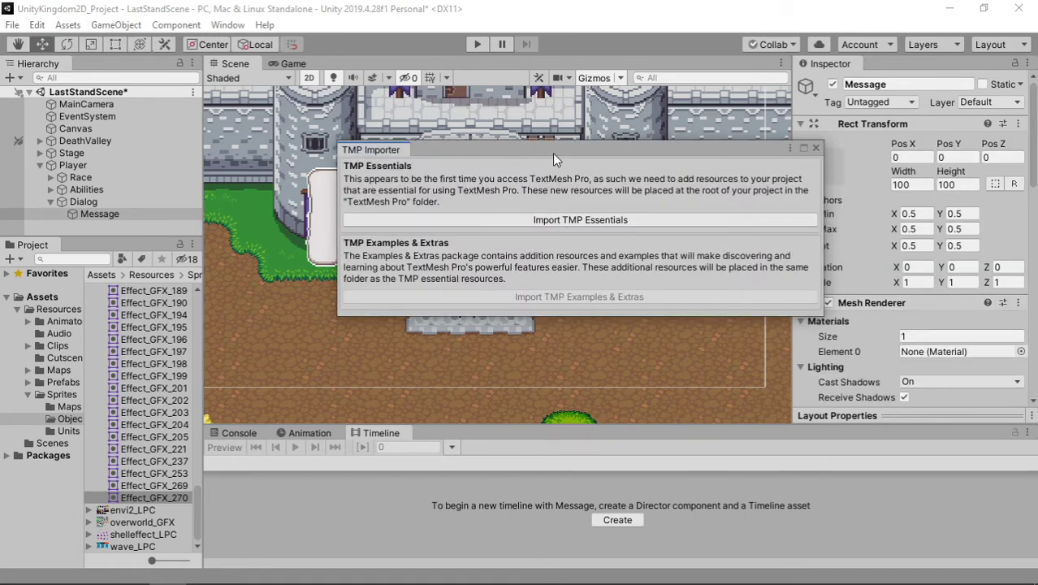
pyautogui.click(615, 217)
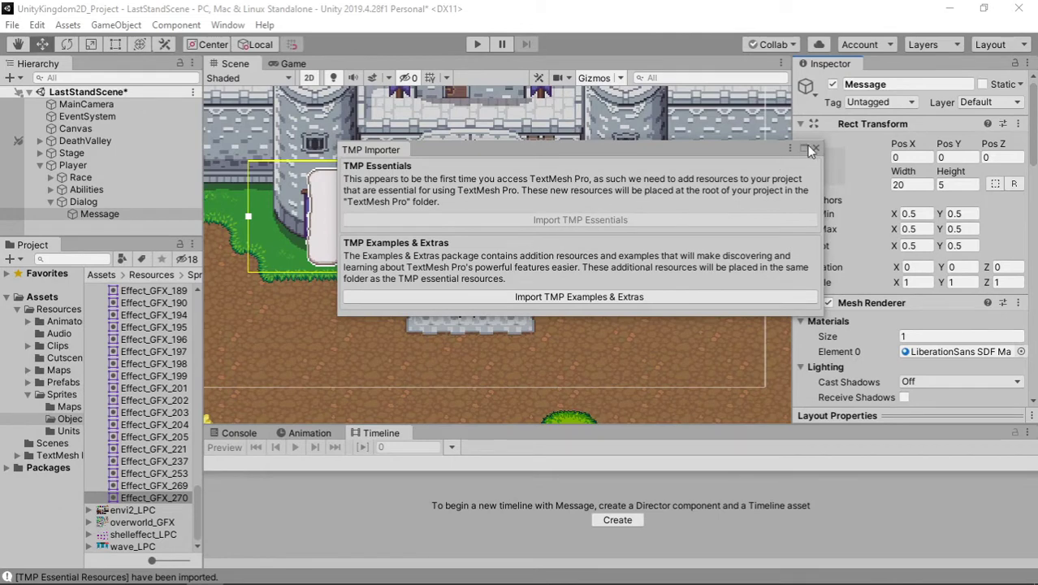
pyautogui.click(817, 150)
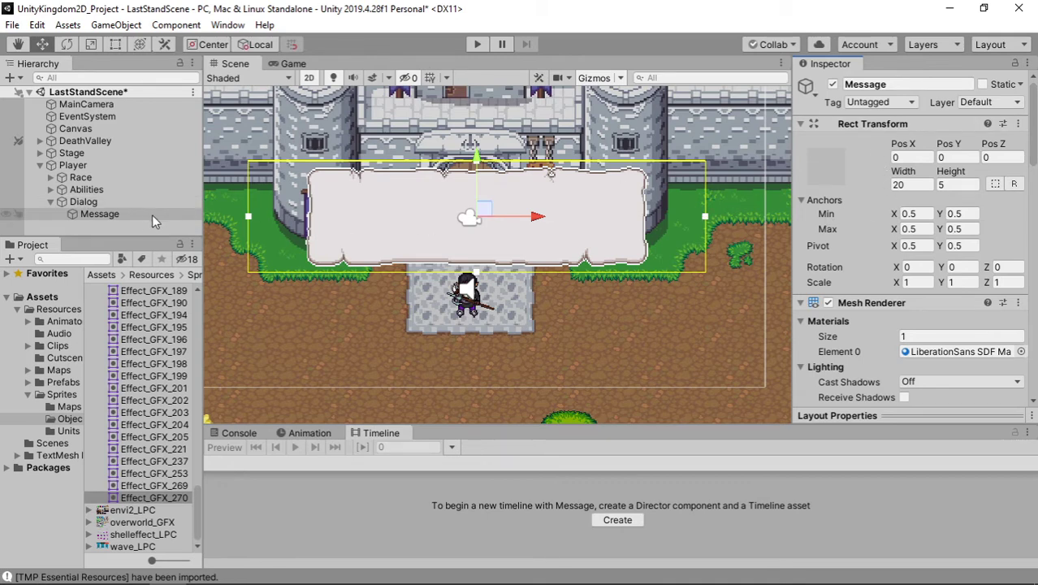
# Enter 'Hello World!' in the Message Text Input, correcting the typo and extra '!'
pyautogui.click(941, 186)
pyautogui.scroll(-5, 946, 289)
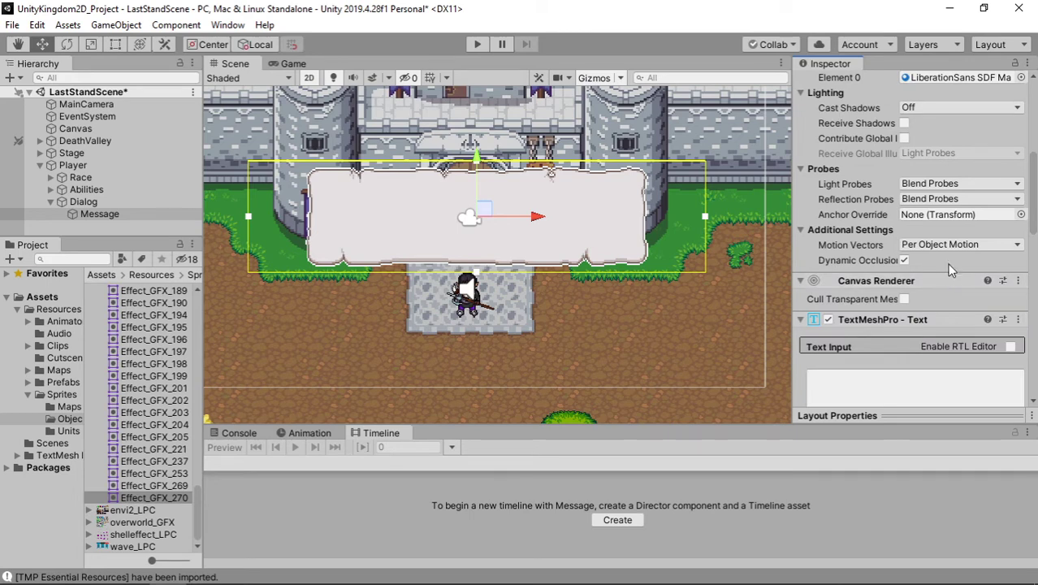
pyautogui.scroll(-4, 947, 262)
pyautogui.click(852, 253)
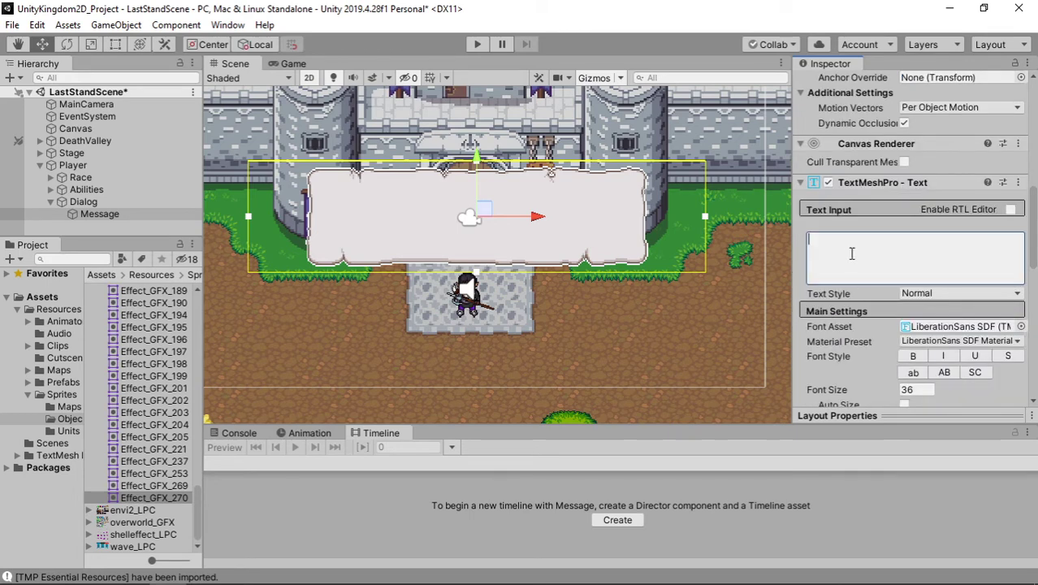
pyautogui.write('H')
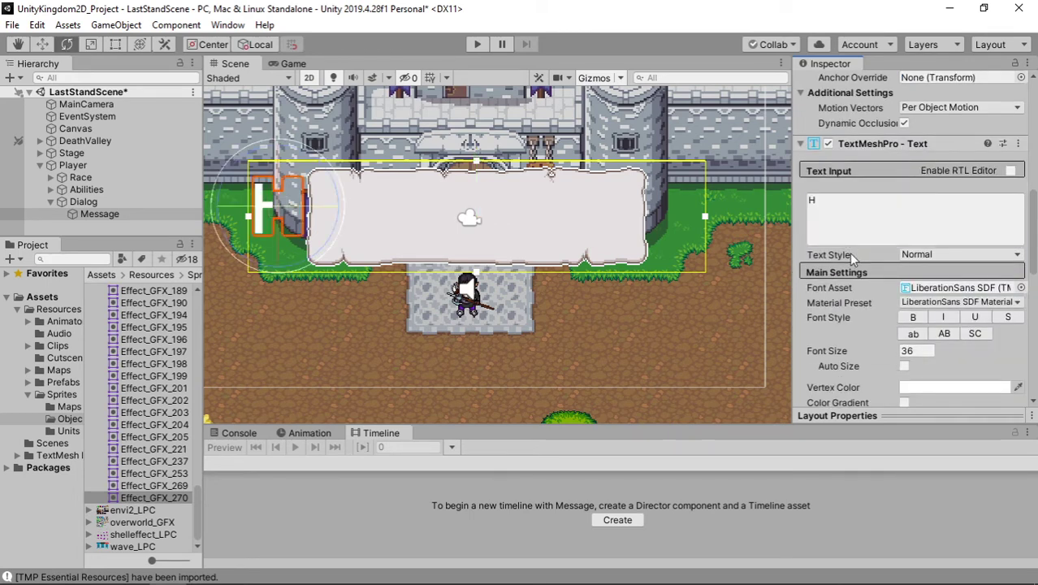
pyautogui.click(845, 211)
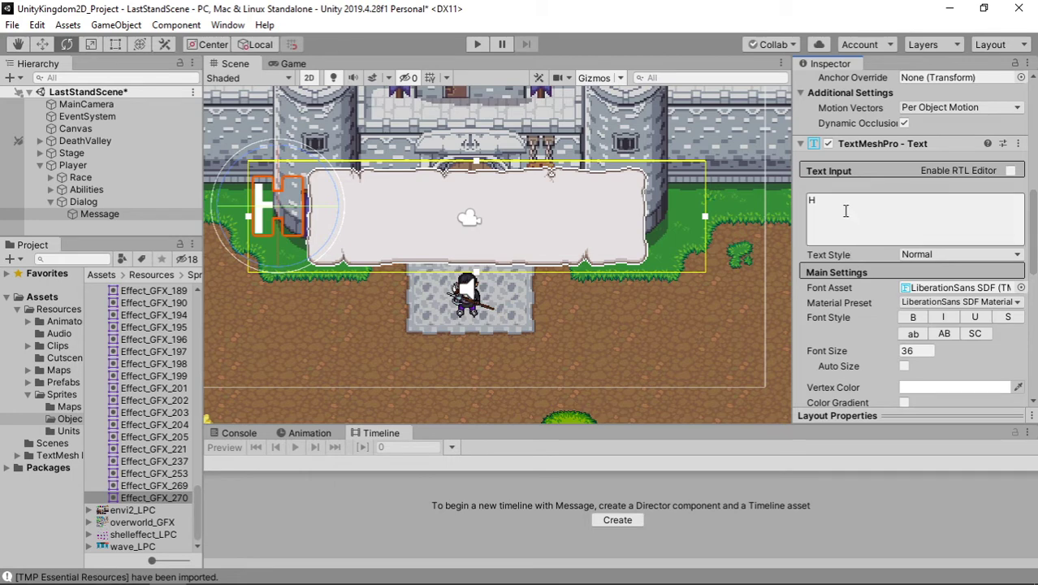
pyautogui.write('He')
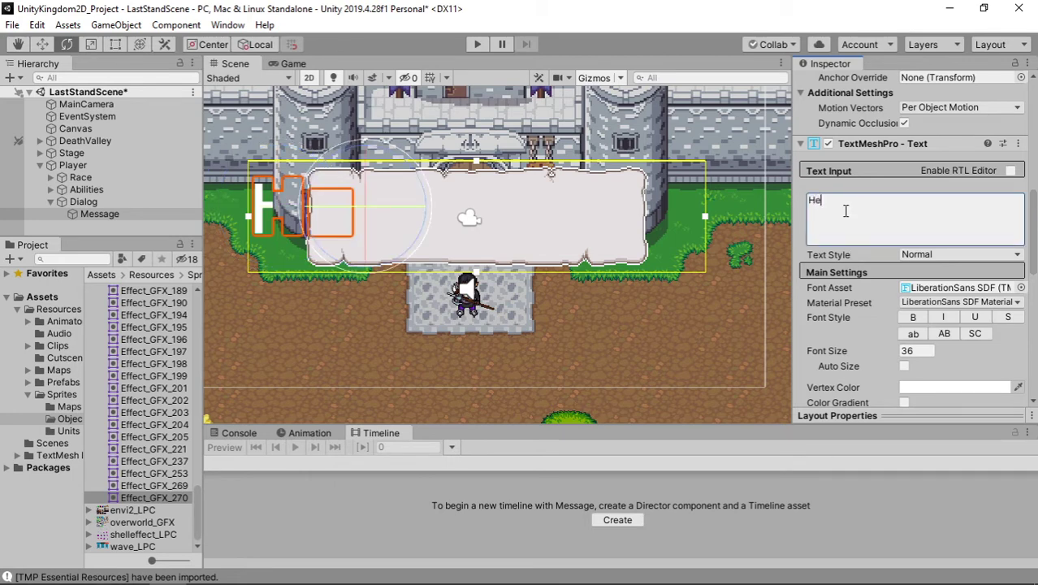
pyautogui.write('llo W')
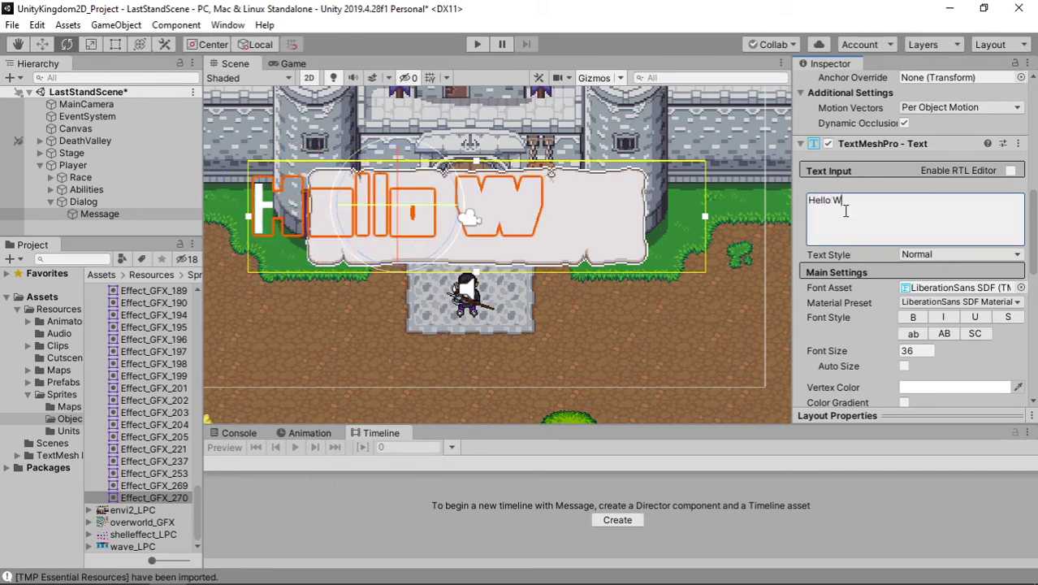
pyautogui.write('olrd')
pyautogui.press('BackSpace')
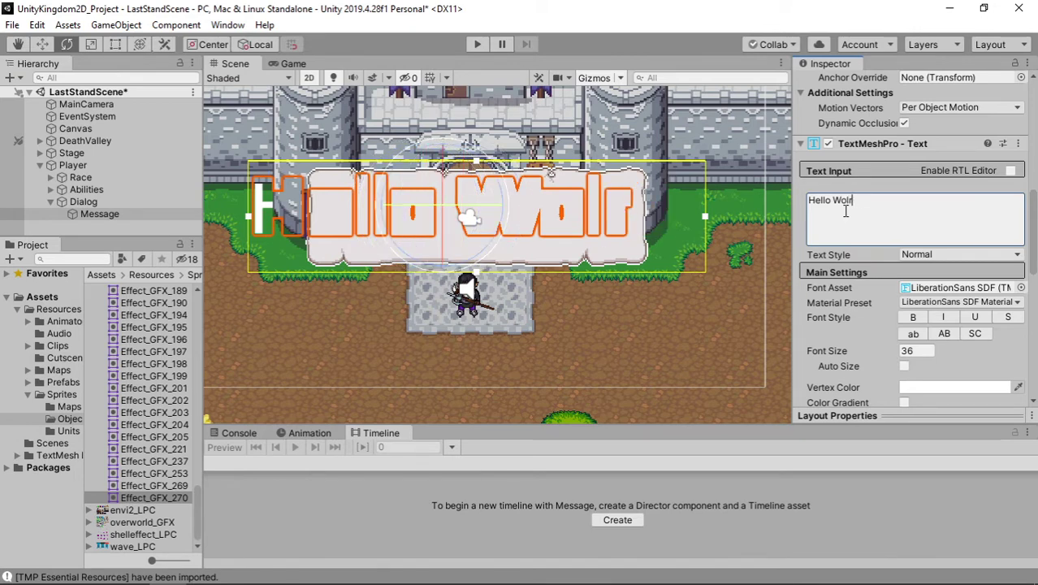
pyautogui.press('BackSpace')
pyautogui.press('BackSpace')
pyautogui.write('r')
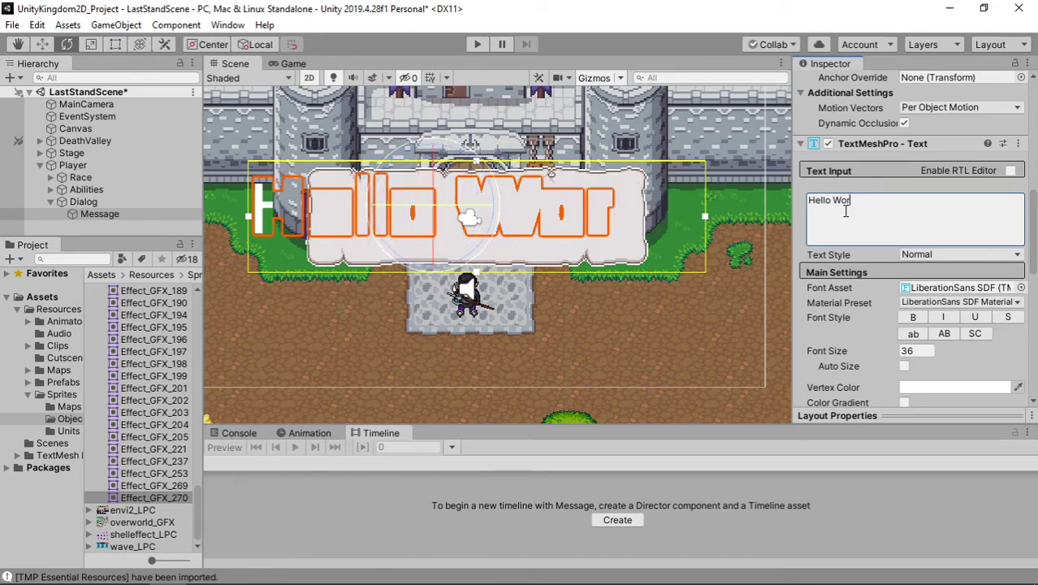
pyautogui.write('ld!')
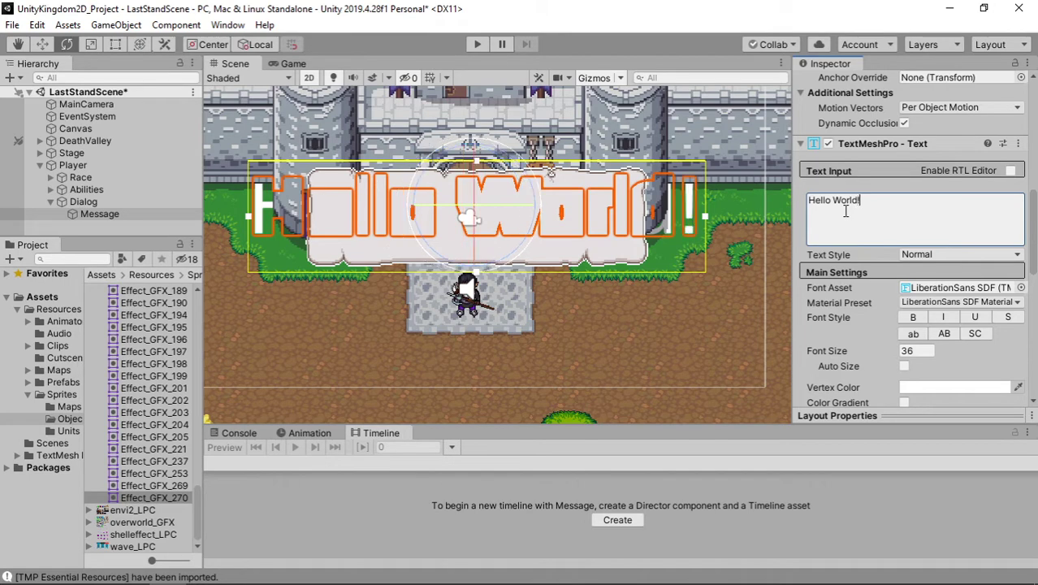
pyautogui.write('!')
pyautogui.press('BackSpace')
# Turn on Auto Size for the text and expand Extra Settings
pyautogui.click(983, 363)
pyautogui.click(893, 213)
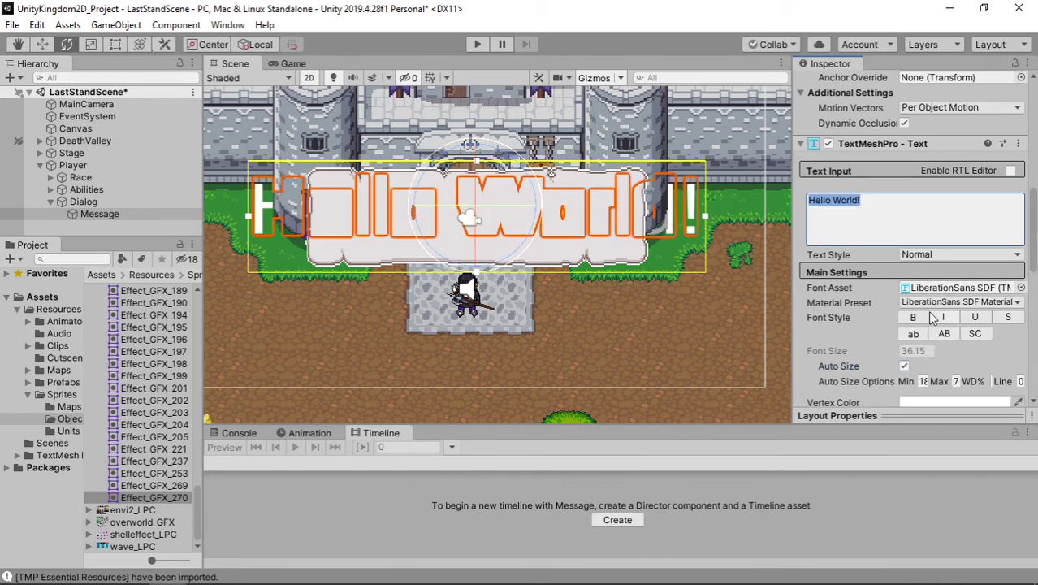
pyautogui.scroll(-3, 928, 310)
pyautogui.scroll(-3, 927, 309)
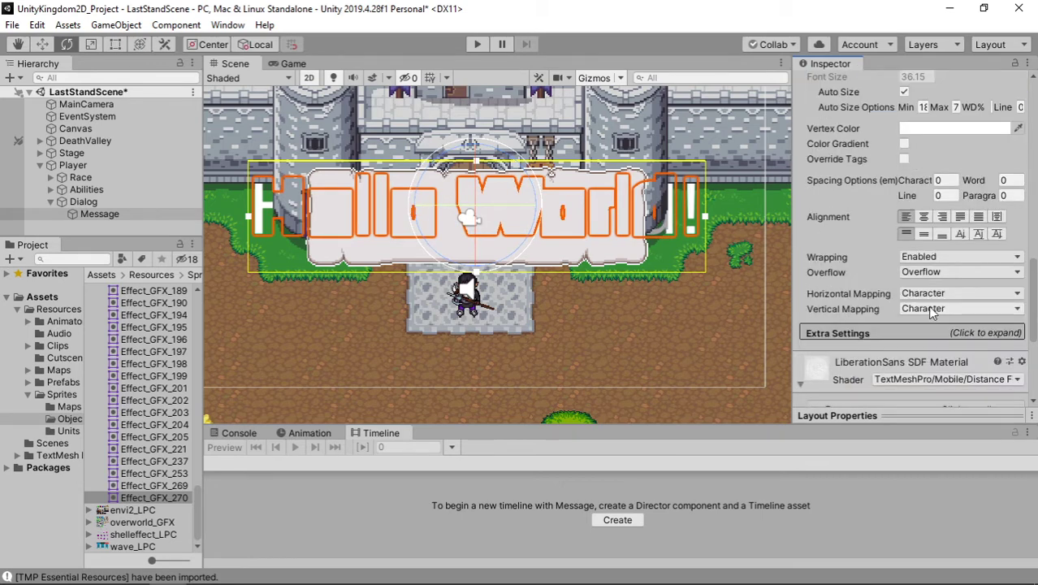
pyautogui.click(848, 334)
# Set the Message text's Order in Layer to 70
pyautogui.scroll(-3, 922, 313)
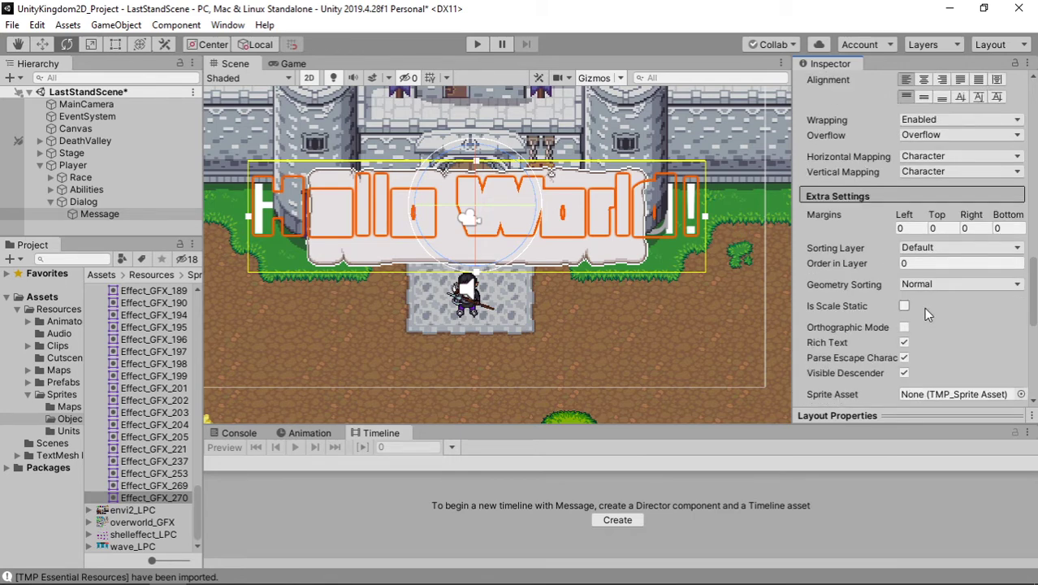
pyautogui.scroll(-3, 924, 307)
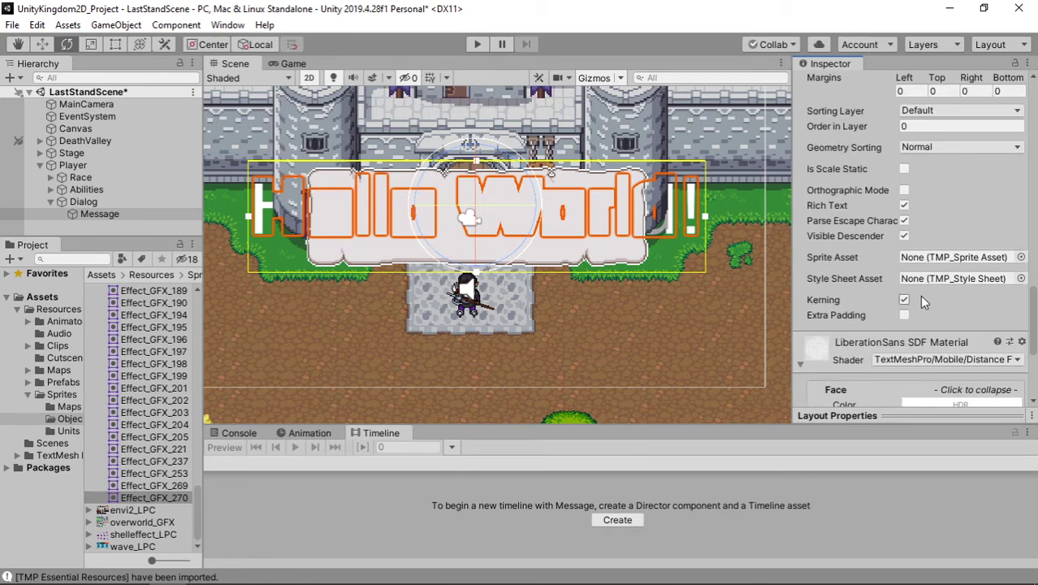
pyautogui.scroll(3, 922, 301)
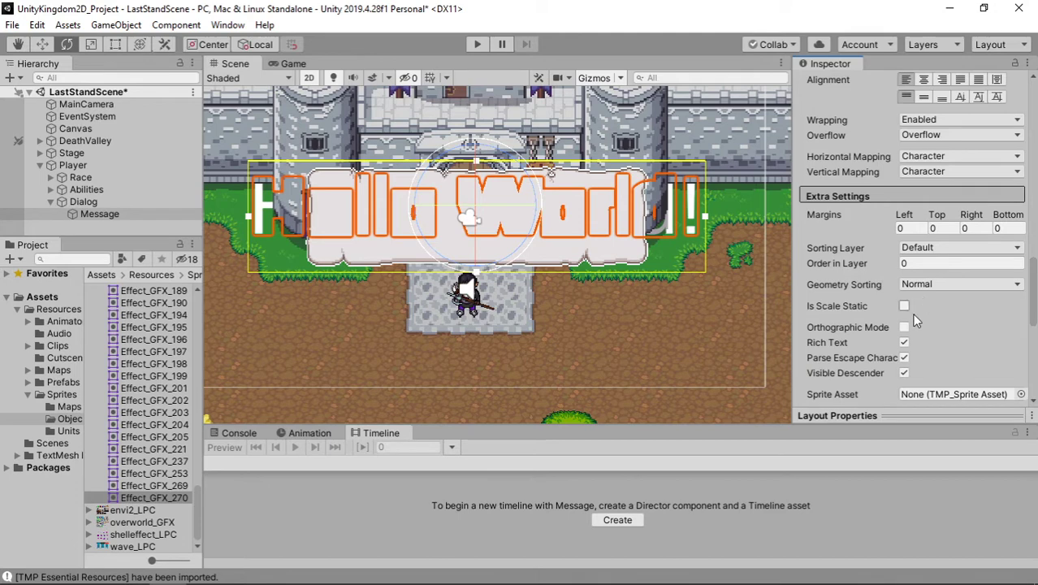
pyautogui.scroll(3, 924, 360)
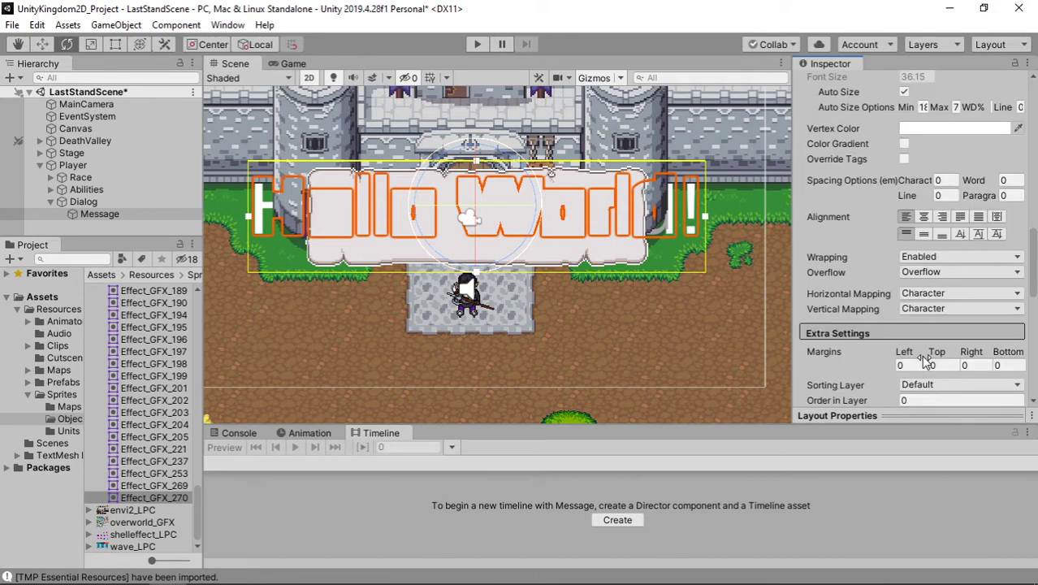
pyautogui.scroll(3, 924, 341)
pyautogui.scroll(6, 931, 266)
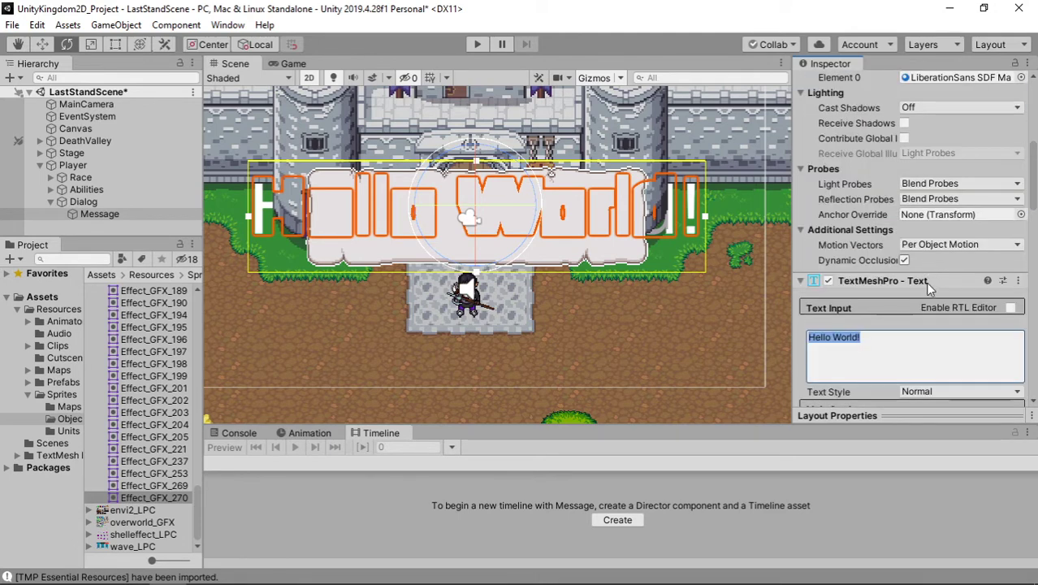
pyautogui.scroll(3, 910, 288)
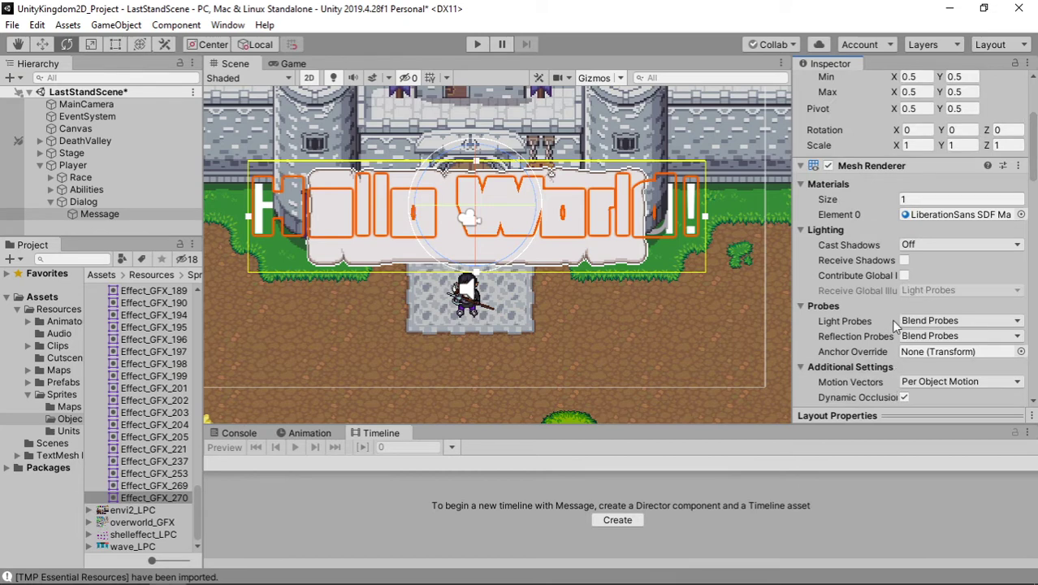
pyautogui.scroll(3, 935, 266)
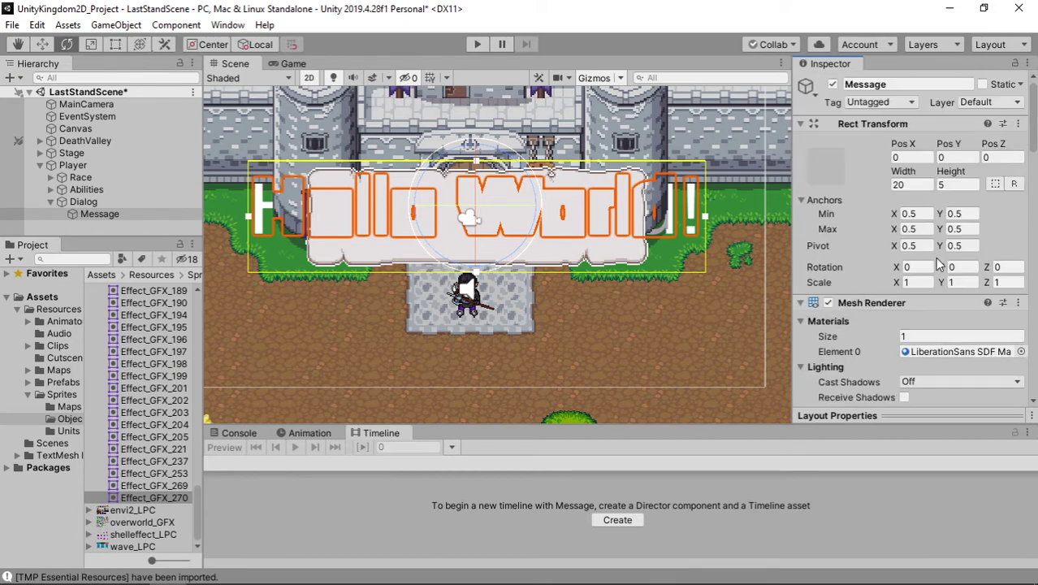
pyautogui.scroll(-5, 936, 260)
pyautogui.scroll(-4, 937, 260)
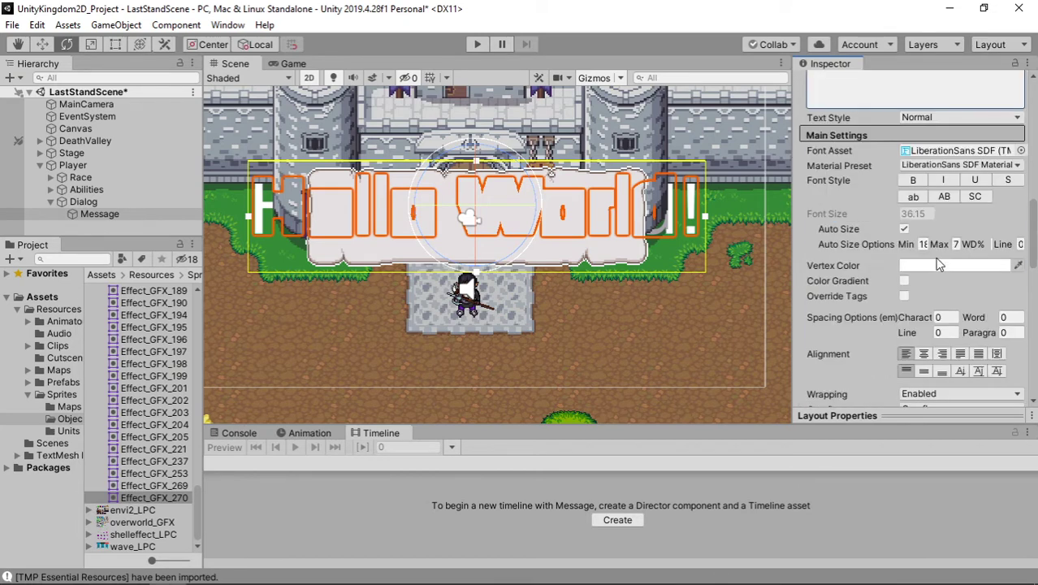
pyautogui.scroll(-6, 938, 264)
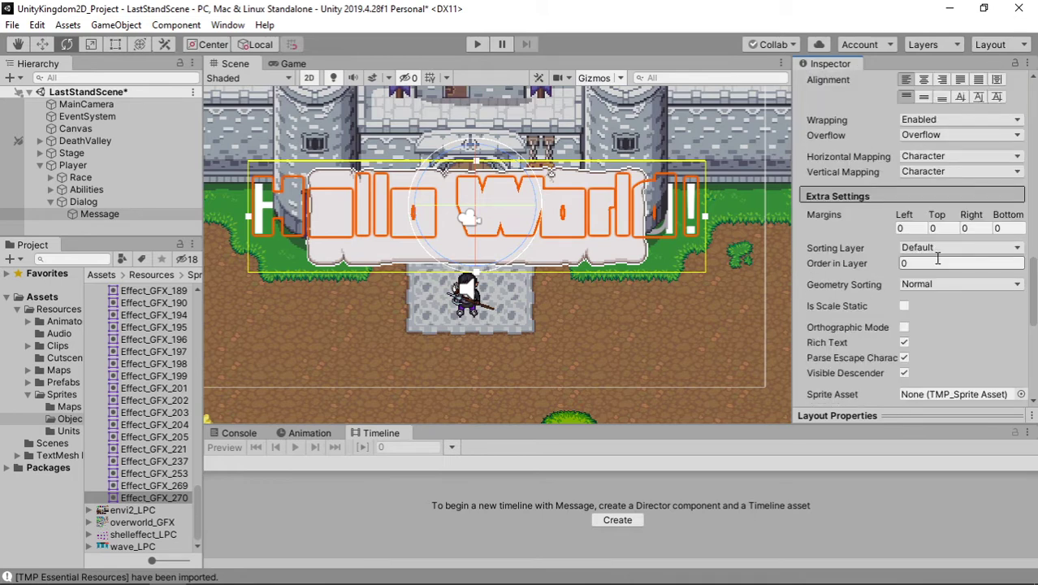
pyautogui.click(938, 258)
pyautogui.click(937, 259)
pyautogui.write('70')
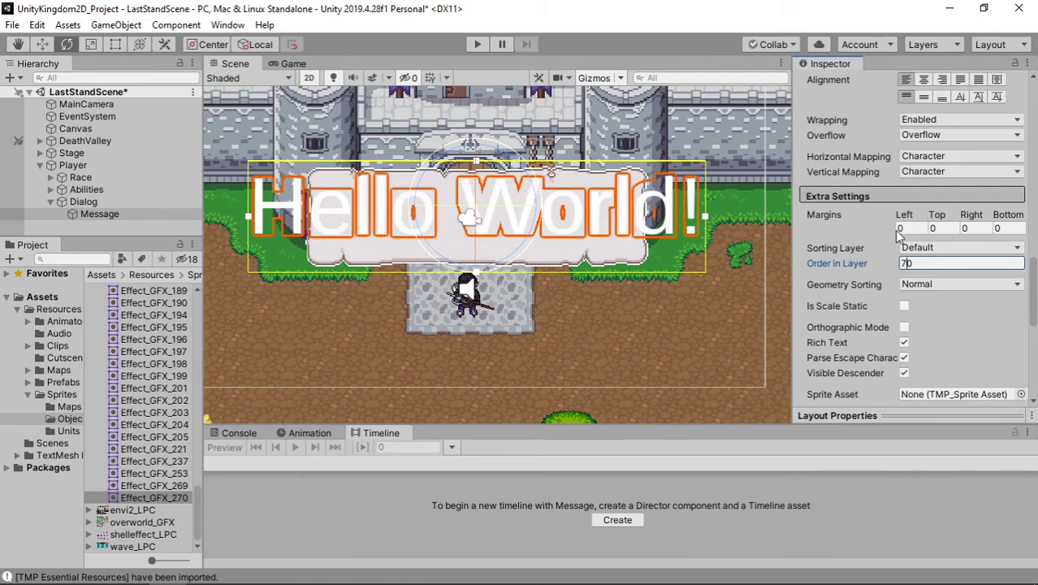
pyautogui.scroll(-5, 926, 260)
pyautogui.scroll(-1, 927, 259)
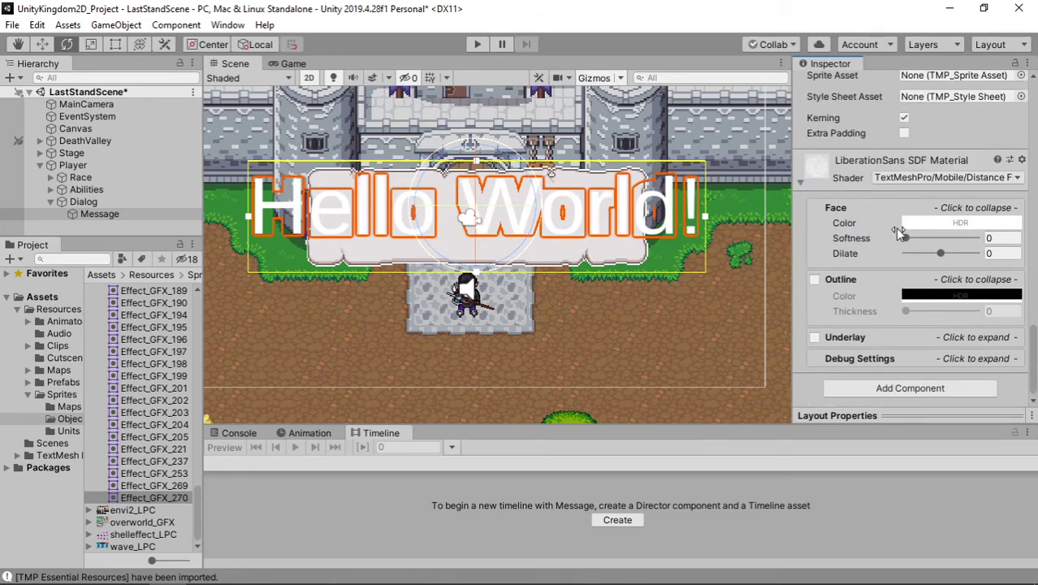
# Make the text face colour black
pyautogui.click(922, 224)
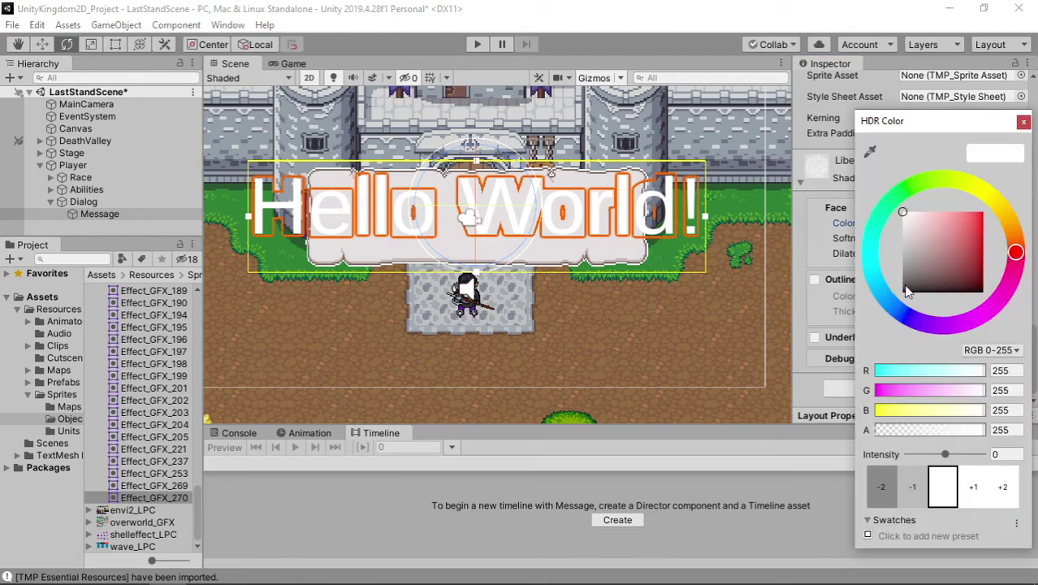
pyautogui.click(908, 292)
pyautogui.click(1024, 121)
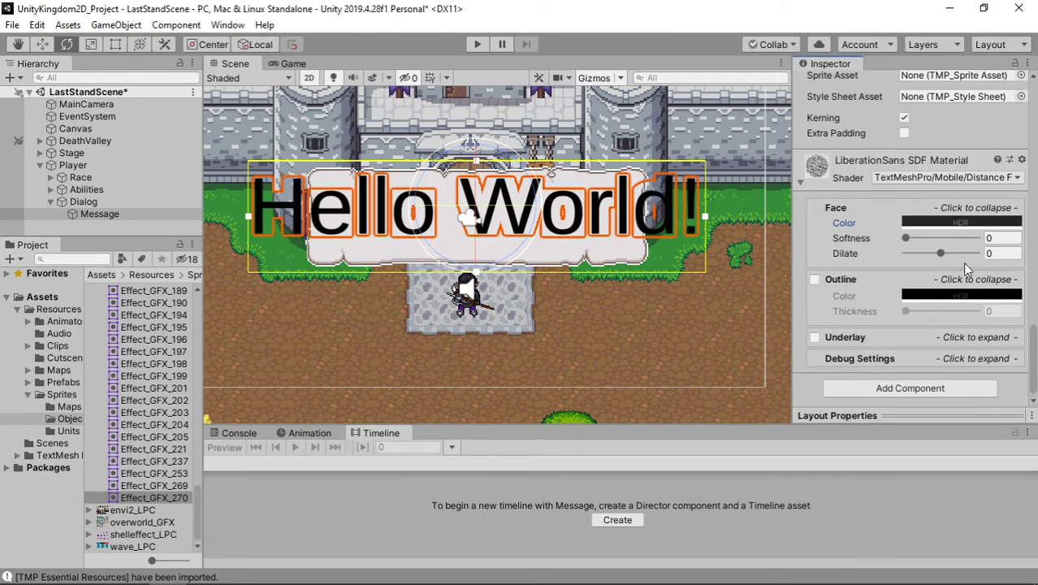
# Change the Message text's Order in Layer to 7
pyautogui.scroll(3, 962, 262)
pyautogui.scroll(8, 961, 263)
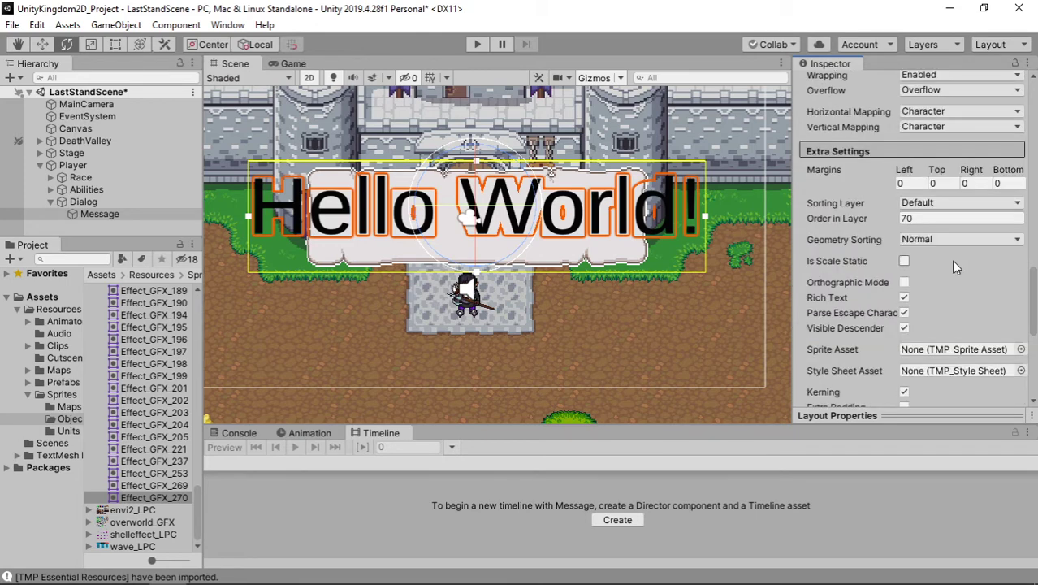
pyautogui.click(921, 219)
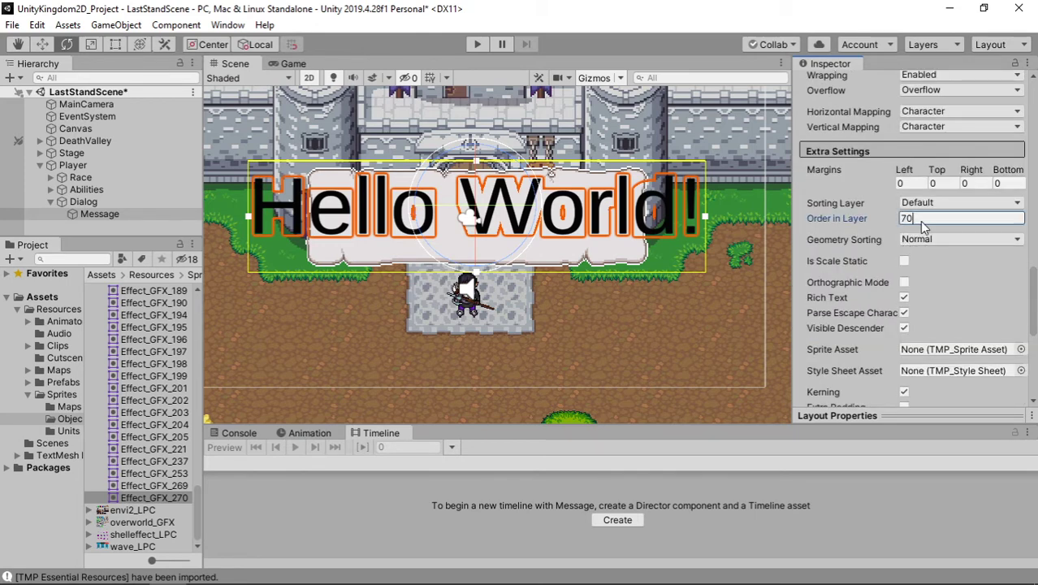
pyautogui.write('7')
pyautogui.scroll(3, 923, 221)
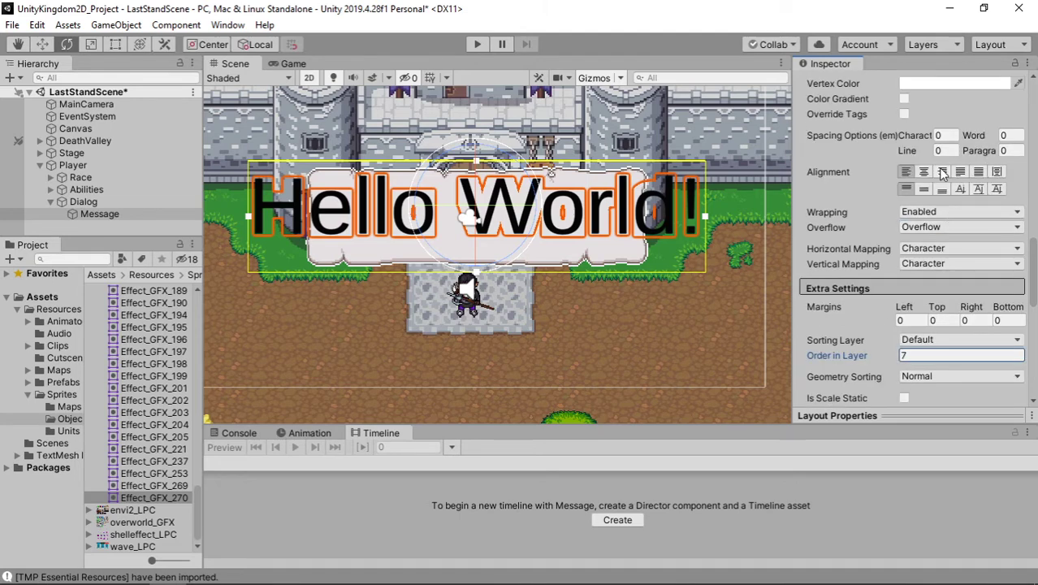
pyautogui.scroll(3, 913, 184)
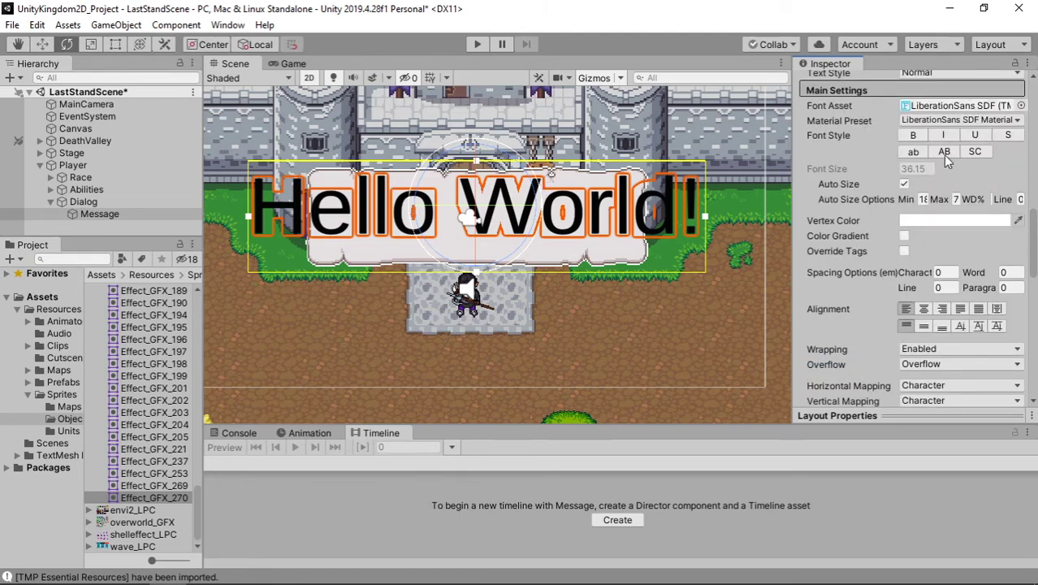
pyautogui.scroll(3, 907, 172)
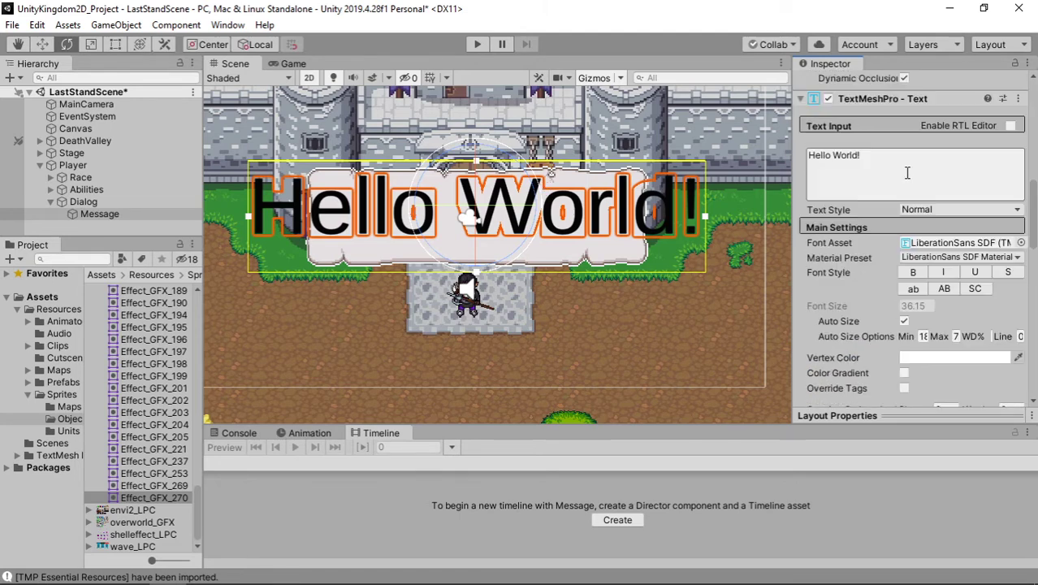
# Make the Hello World! text bold
pyautogui.click(913, 273)
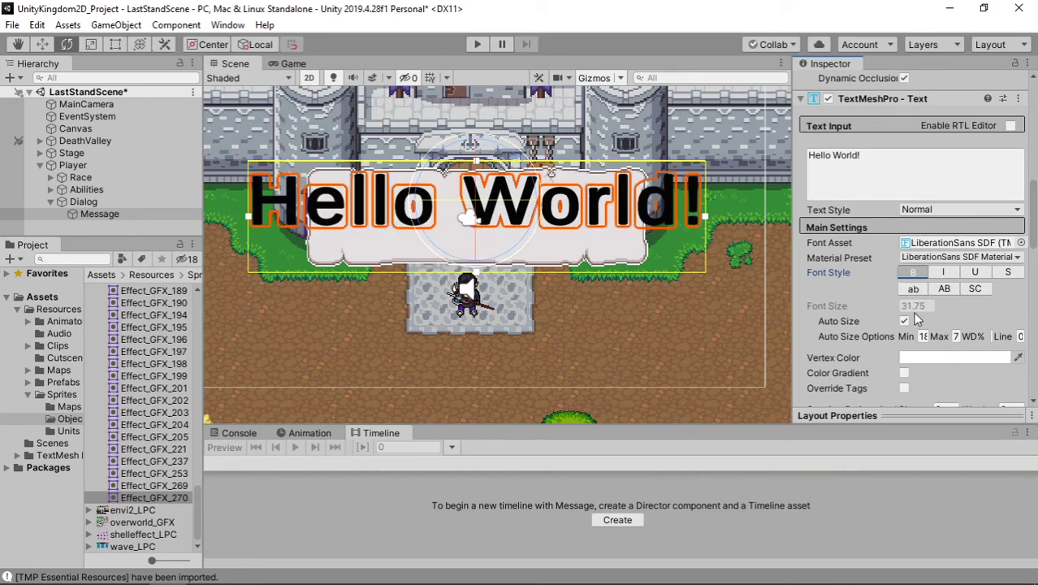
pyautogui.scroll(3, 915, 312)
pyautogui.scroll(-3, 916, 319)
pyautogui.click(863, 174)
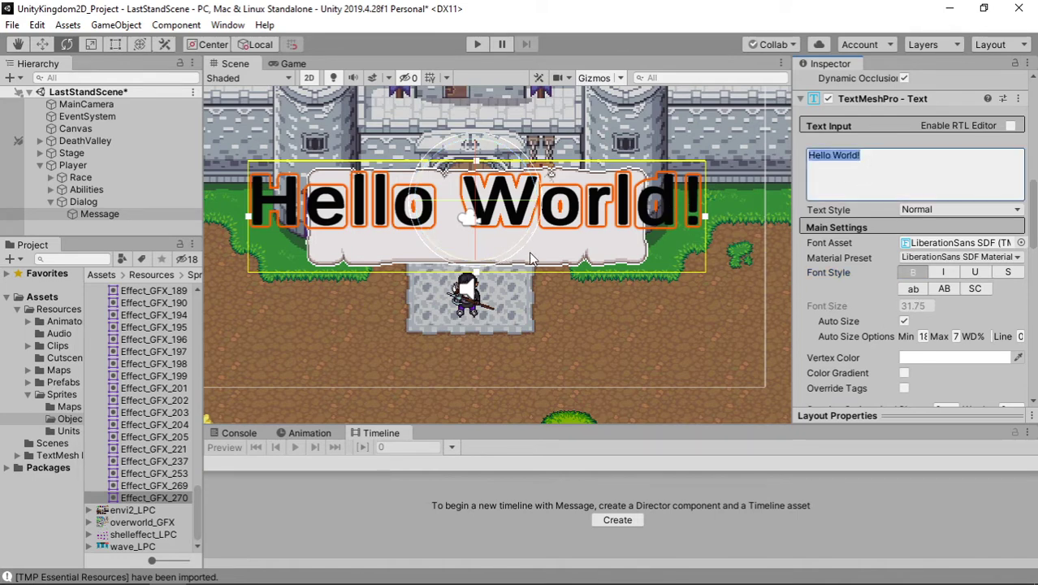
pyautogui.click(656, 294)
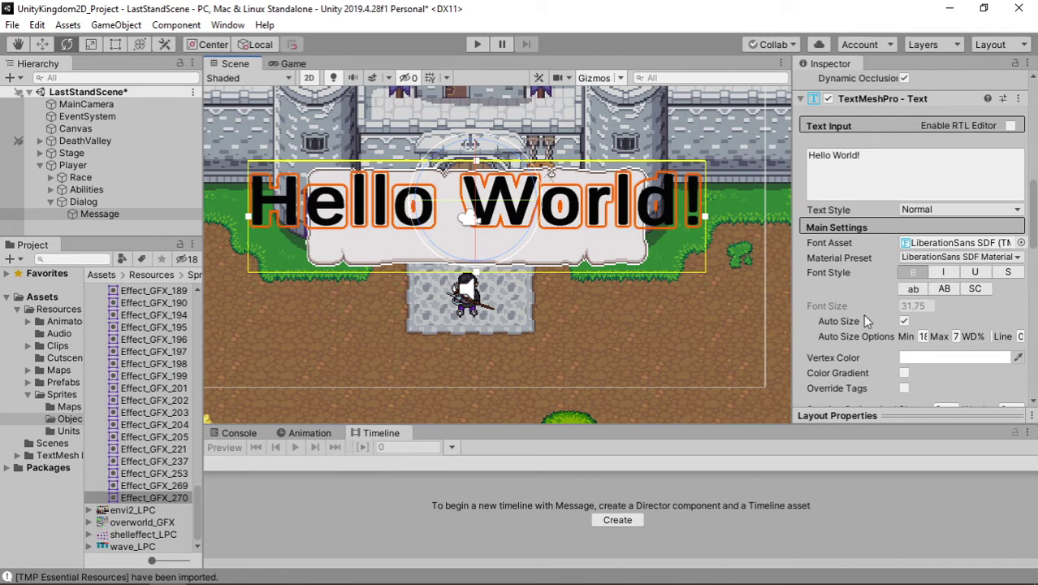
# Turn off Auto Size and set the font size to 8
pyautogui.click(902, 322)
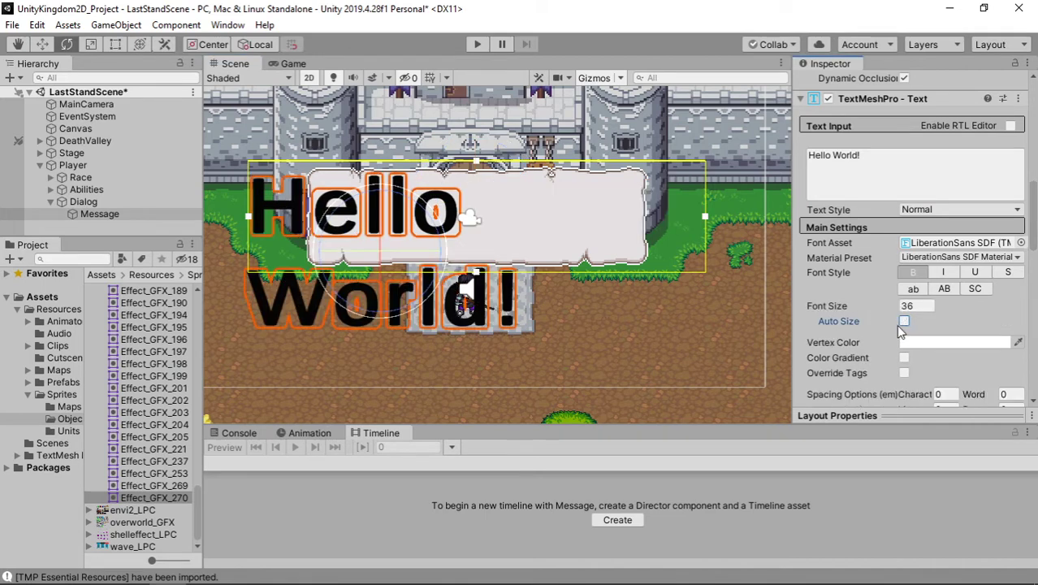
pyautogui.click(914, 305)
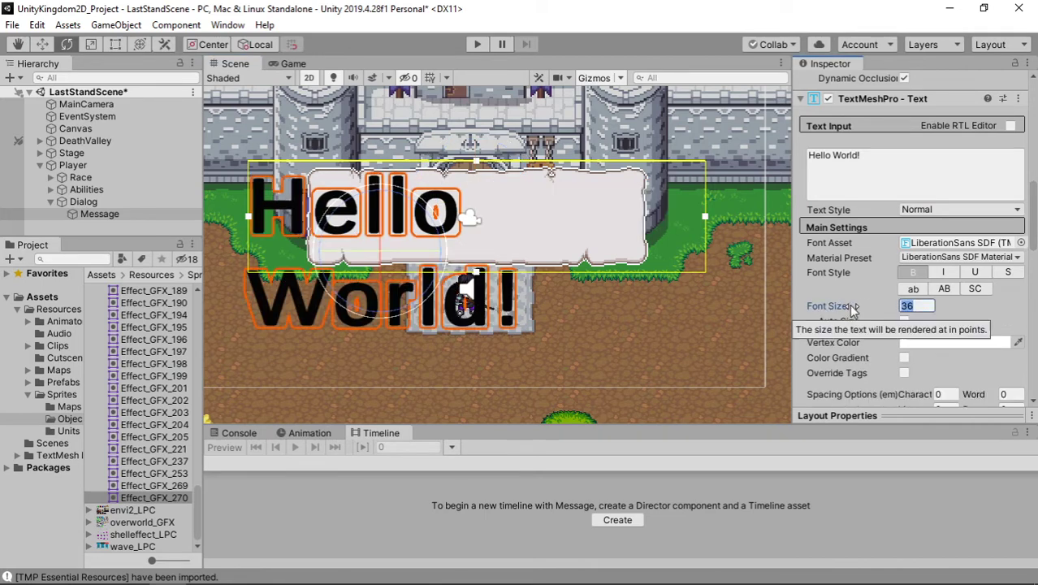
pyautogui.write('12')
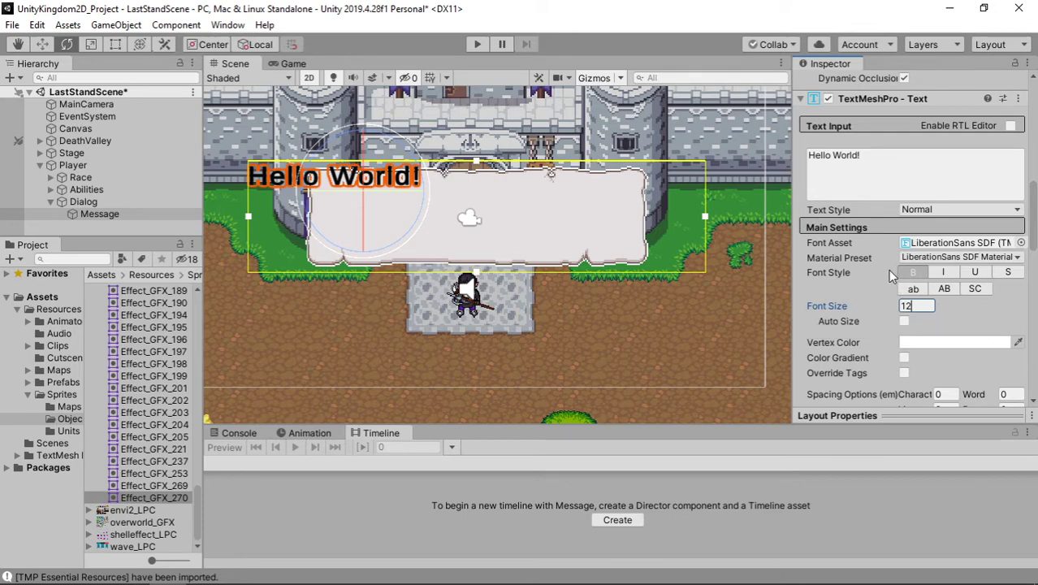
pyautogui.press('BackSpace')
pyautogui.press('BackSpace')
pyautogui.write('8')
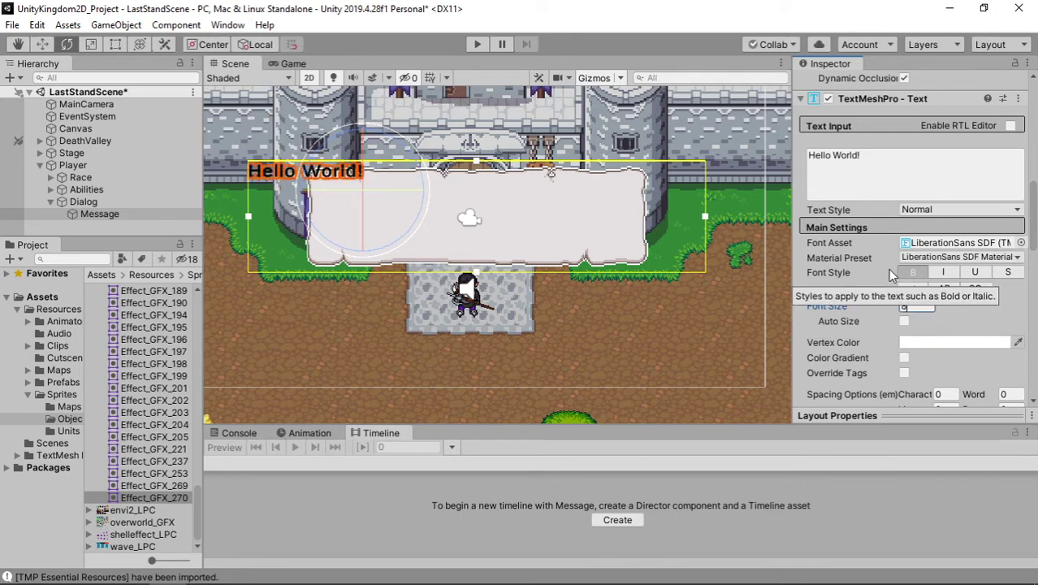
pyautogui.click(139, 216)
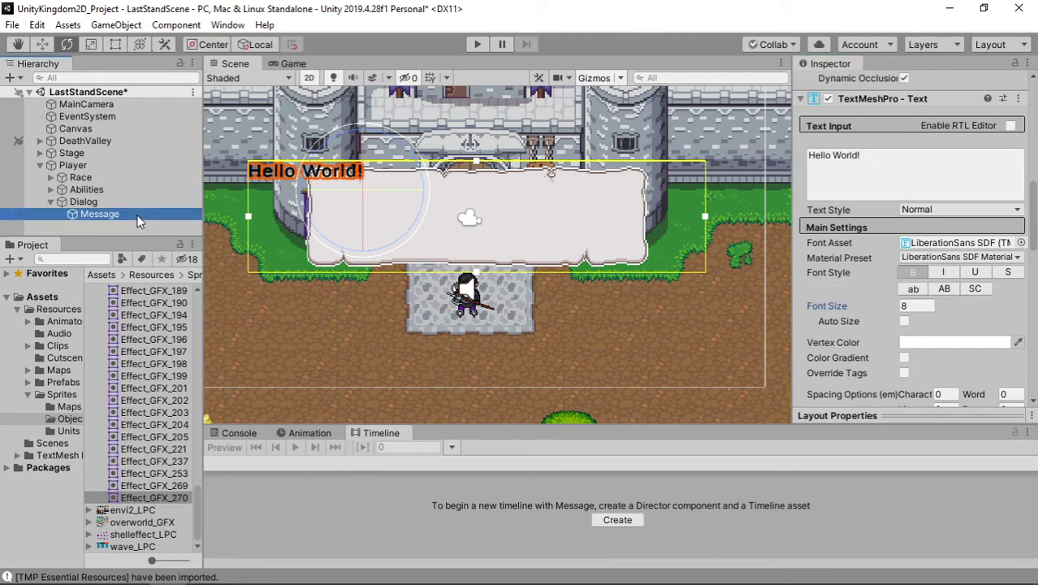
# Shrink the Message rect in the Scene to fit inside the speech bubble, checking the Game view
pyautogui.scroll(-1, 407, 328)
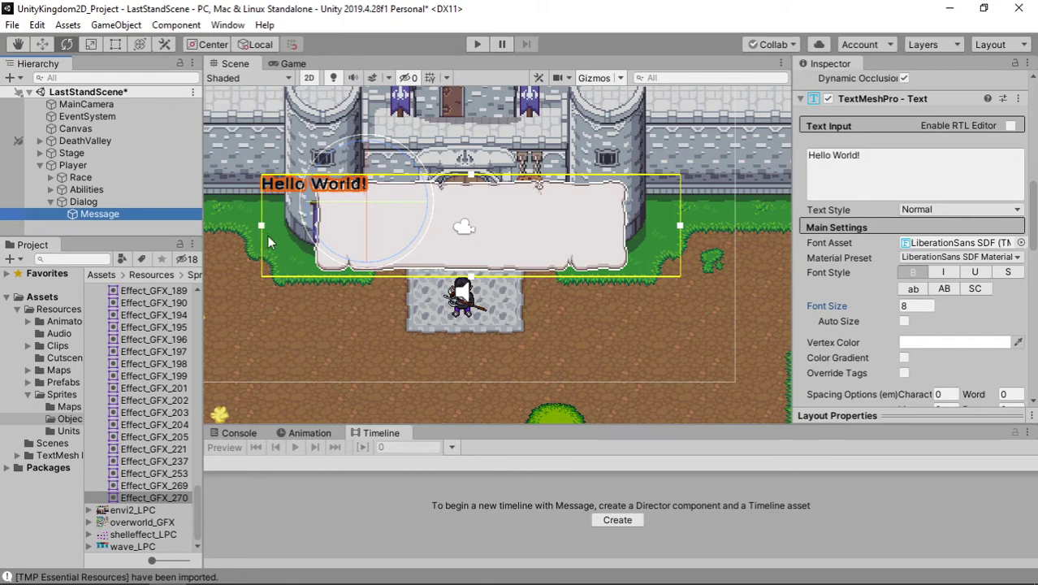
pyautogui.moveTo(262, 226)
pyautogui.mouseDown()
pyautogui.moveTo(356, 240)
pyautogui.moveTo(322, 237)
pyautogui.mouseUp()
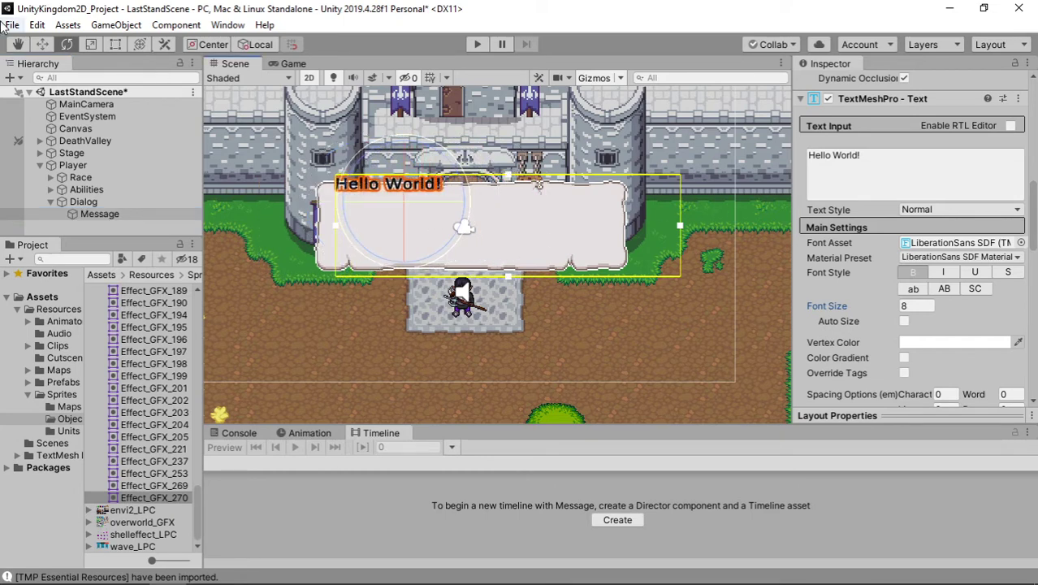
pyautogui.click(42, 44)
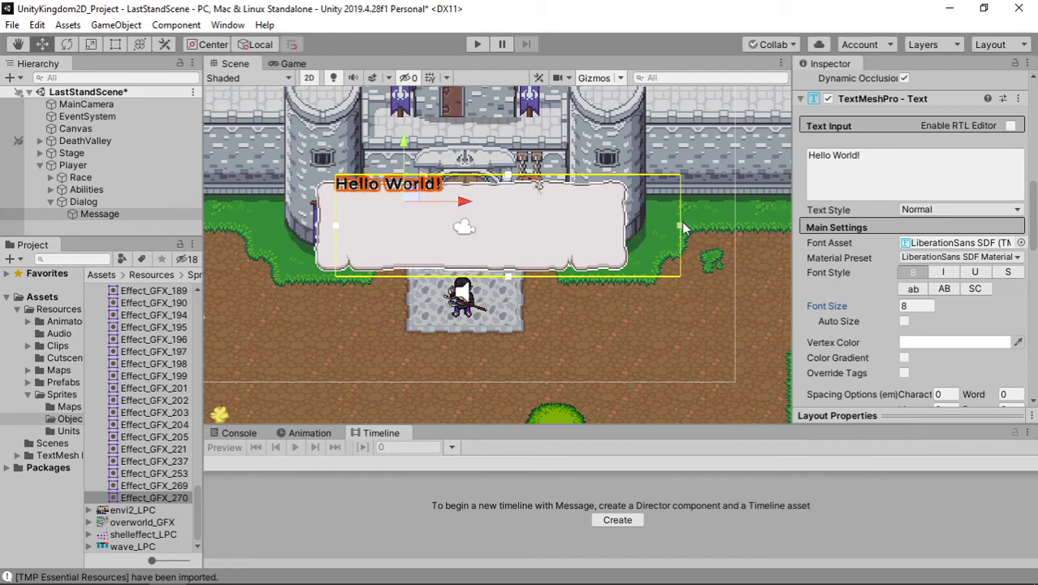
pyautogui.moveTo(680, 228); pyautogui.dragTo(607, 233)
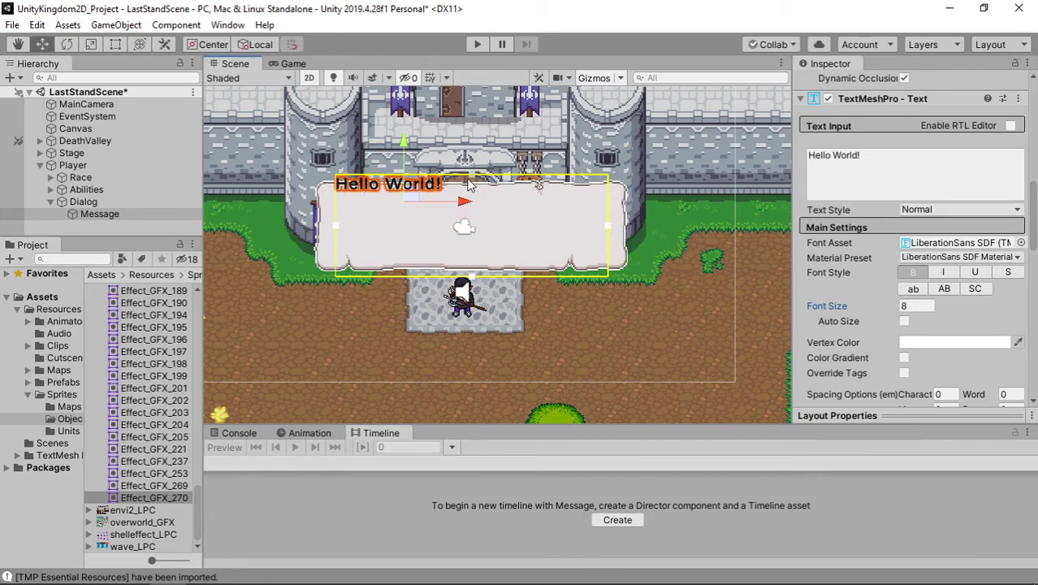
pyautogui.moveTo(473, 176); pyautogui.dragTo(474, 195)
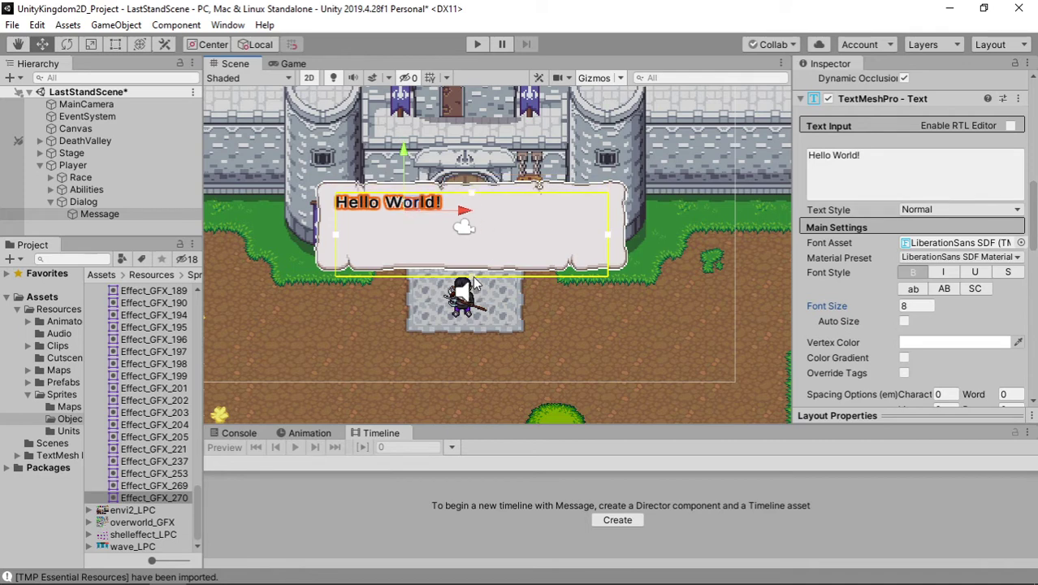
pyautogui.moveTo(473, 276); pyautogui.dragTo(476, 257)
pyautogui.click(288, 64)
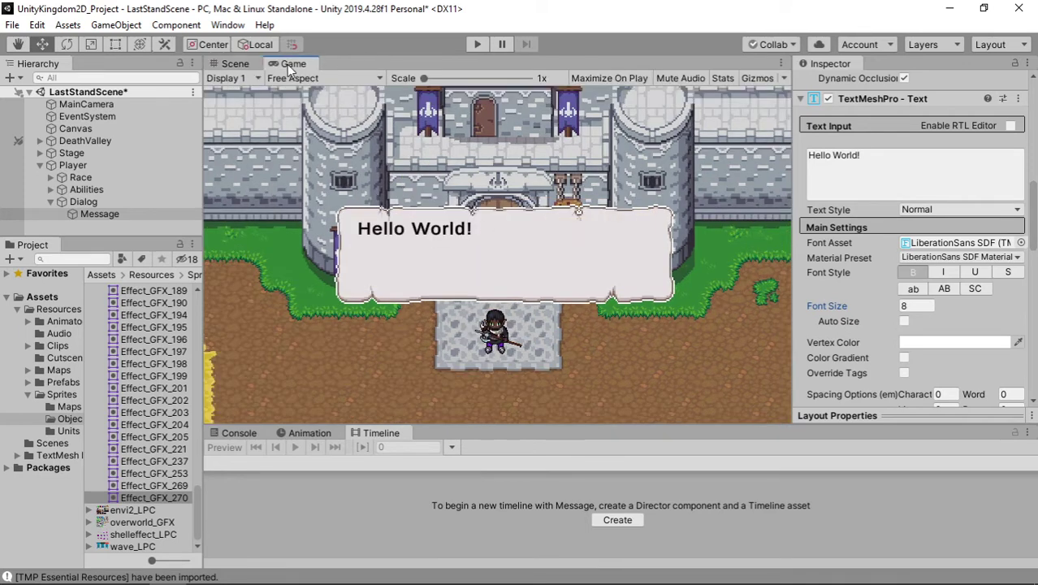
pyautogui.click(230, 63)
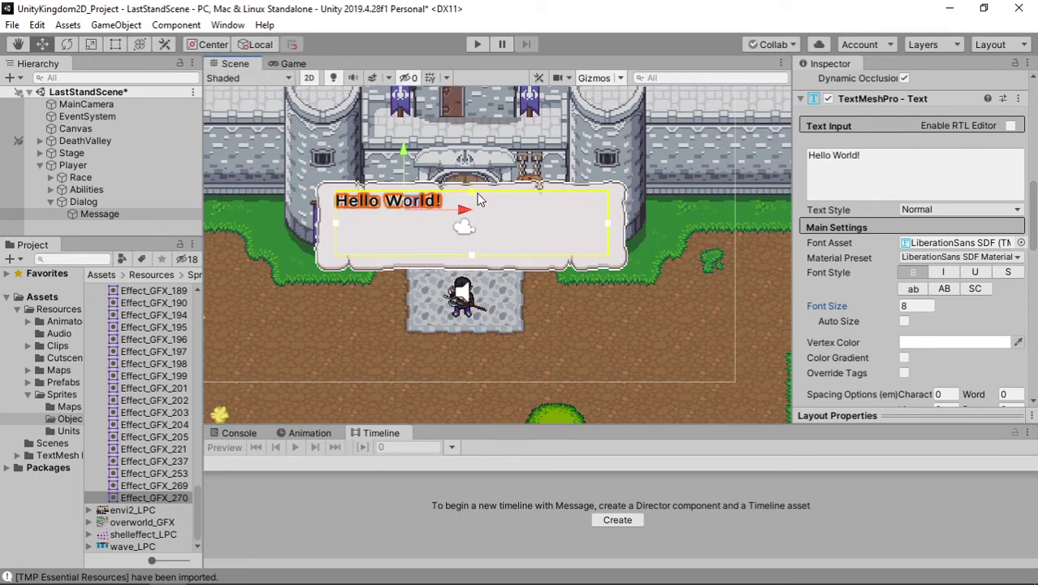
# Deactivate the Dialog object and collapse the Player's children
pyautogui.click(905, 176)
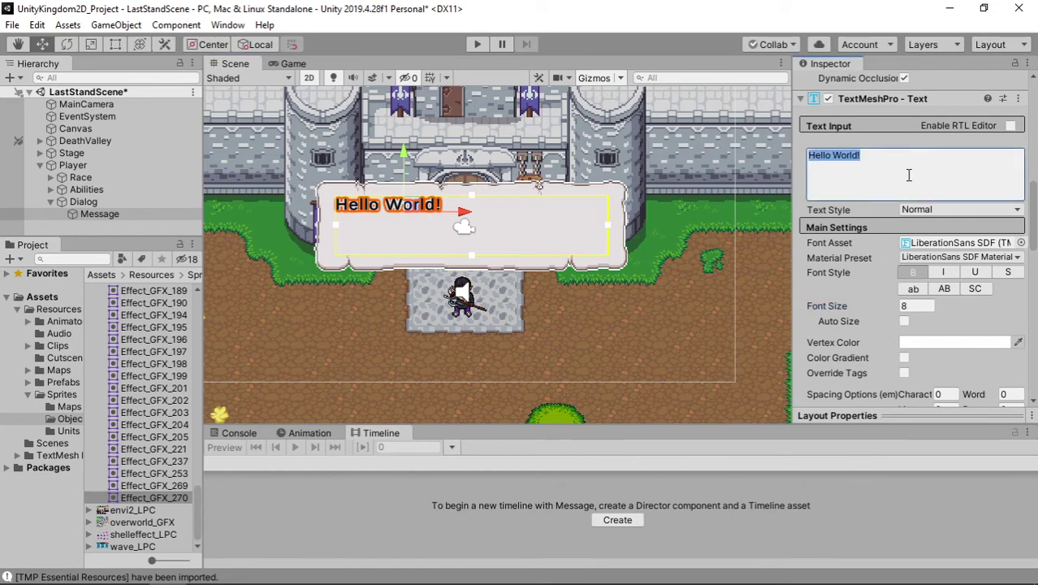
pyautogui.click(755, 347)
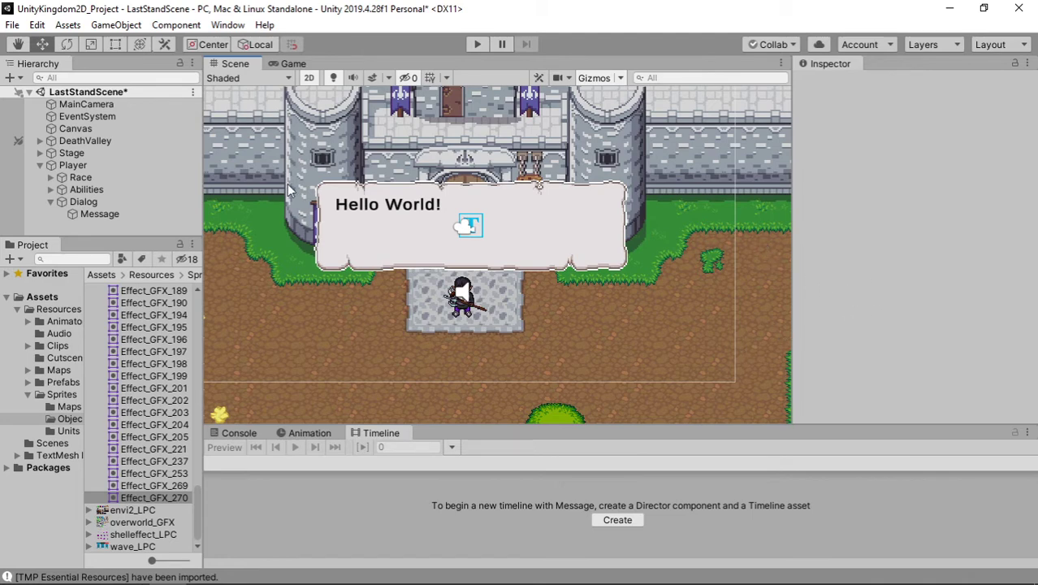
pyautogui.click(52, 202)
pyautogui.click(80, 203)
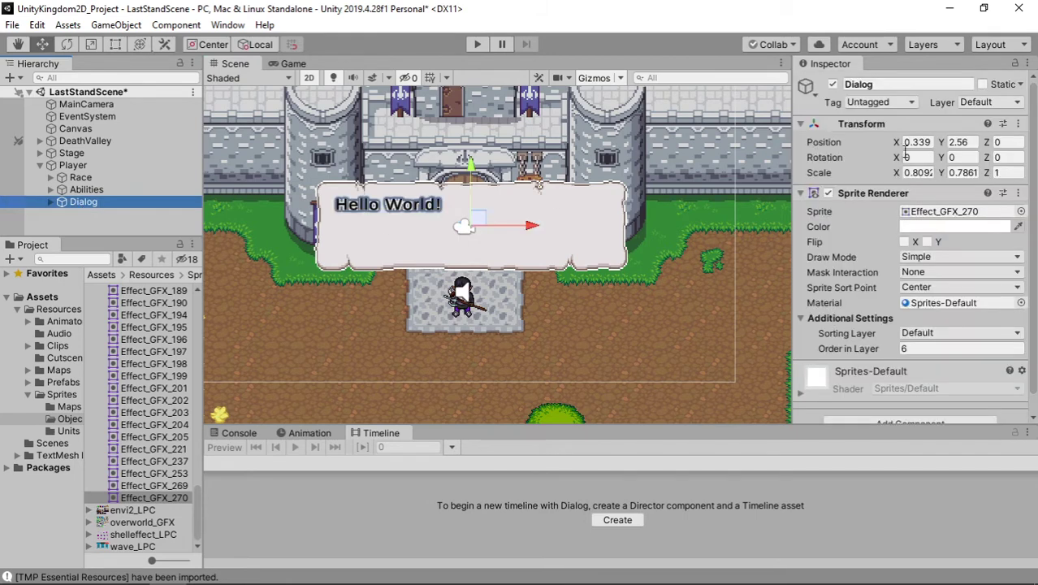
pyautogui.click(832, 85)
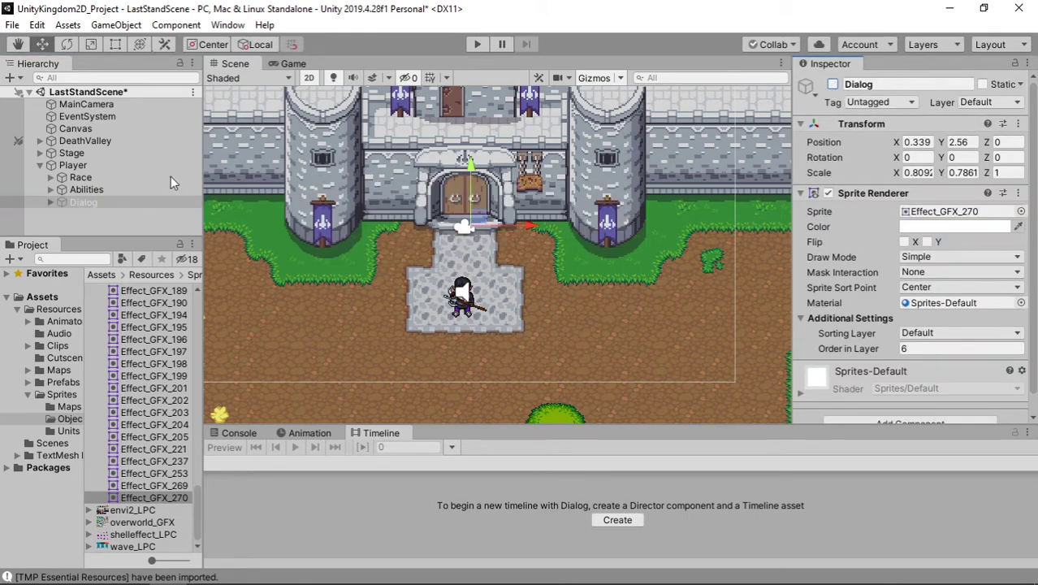
pyautogui.click(40, 165)
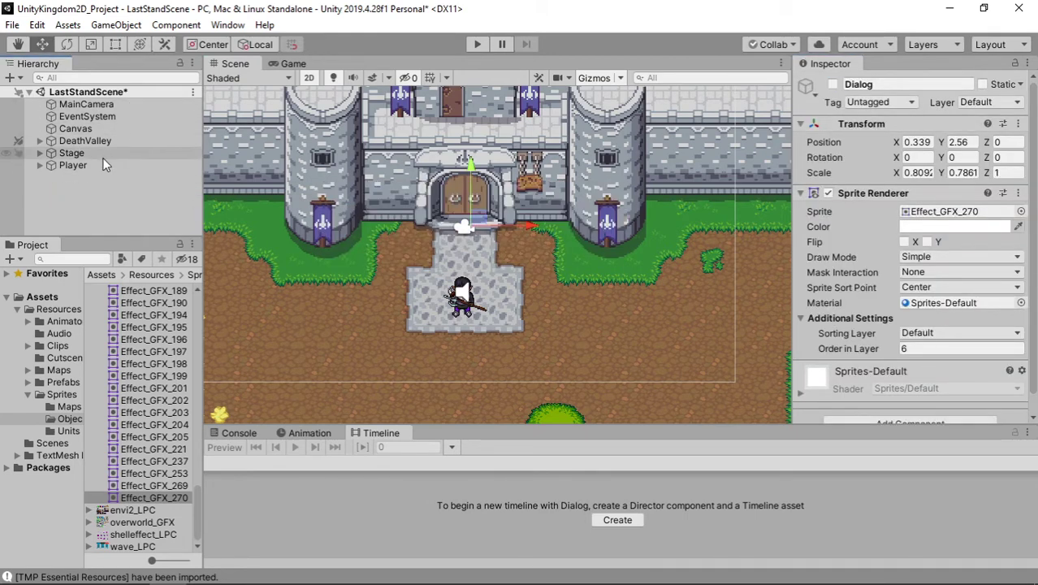
# Add a new camera below MainCamera and name it CutSceneCamera
pyautogui.rightClick(99, 207)
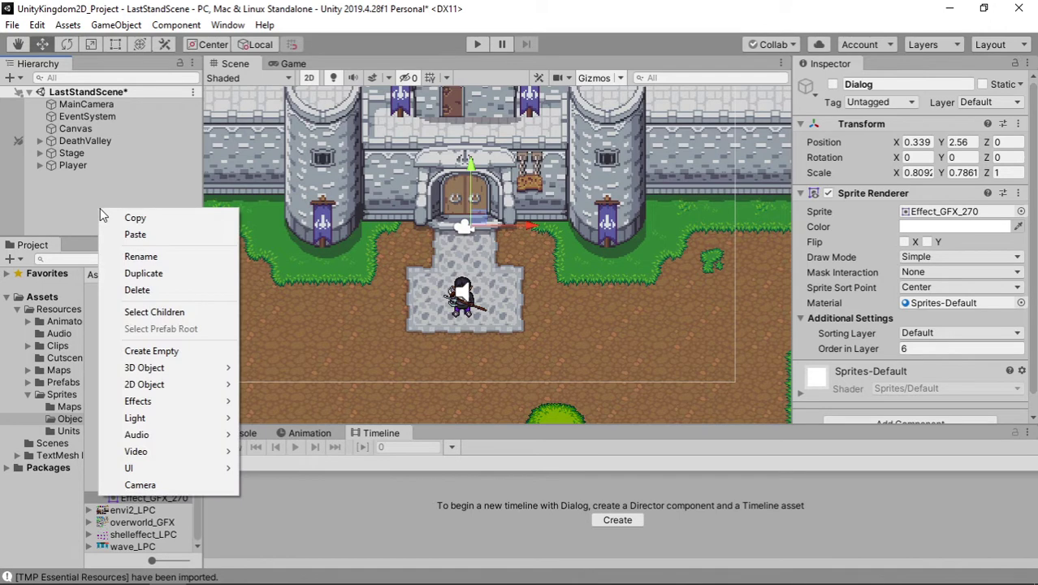
pyautogui.click(175, 485)
pyautogui.moveTo(76, 212); pyautogui.dragTo(95, 118)
pyautogui.click(40, 177)
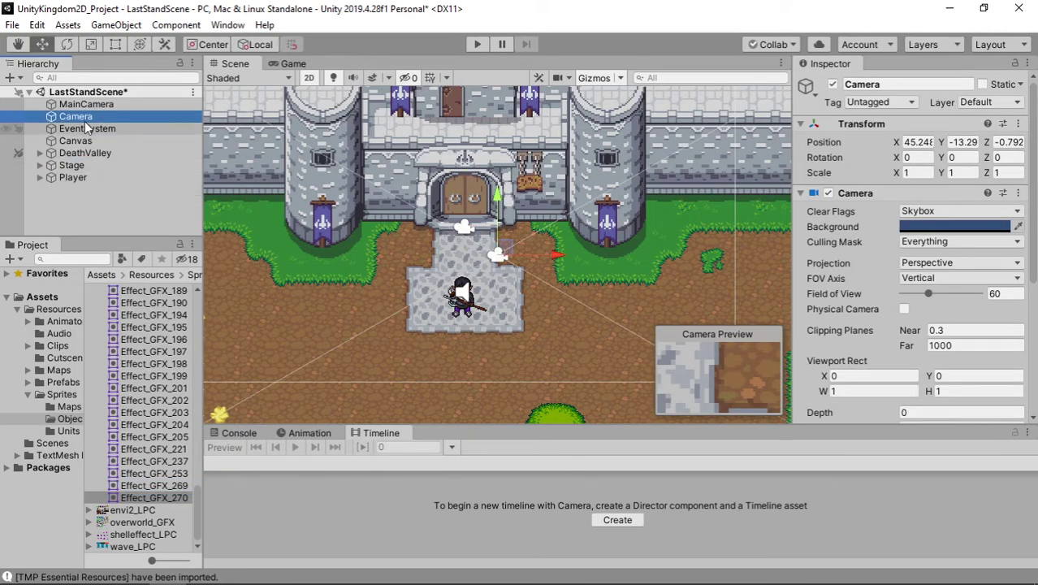
pyautogui.click(88, 120)
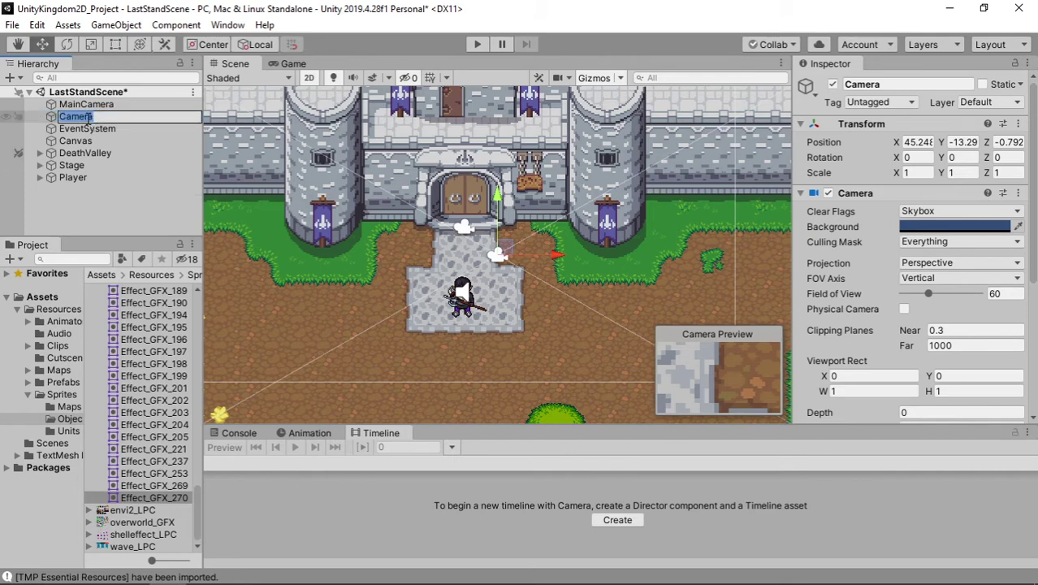
pyautogui.write('CutS')
pyautogui.write('cene')
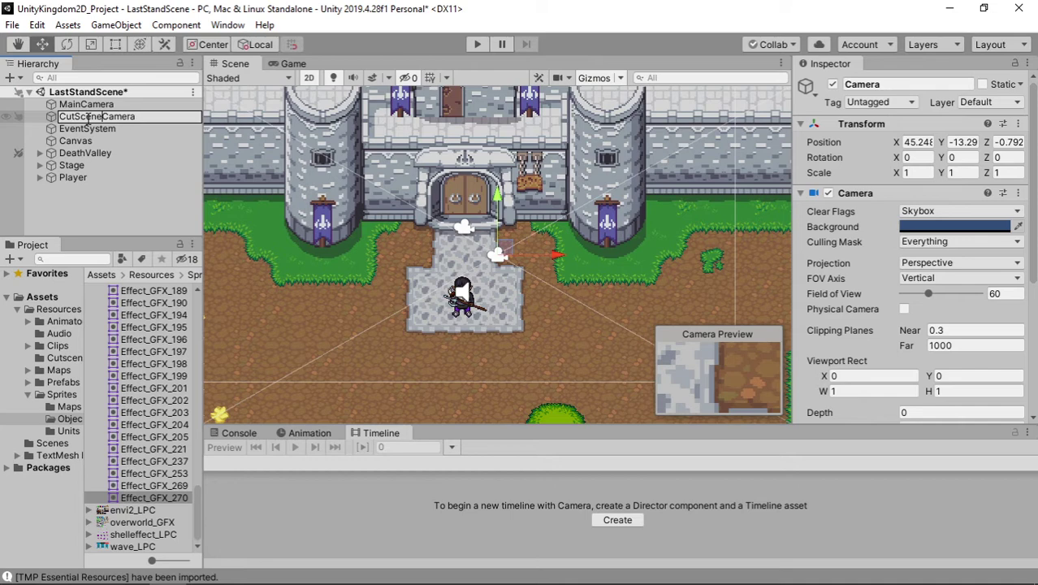
pyautogui.press('Return')
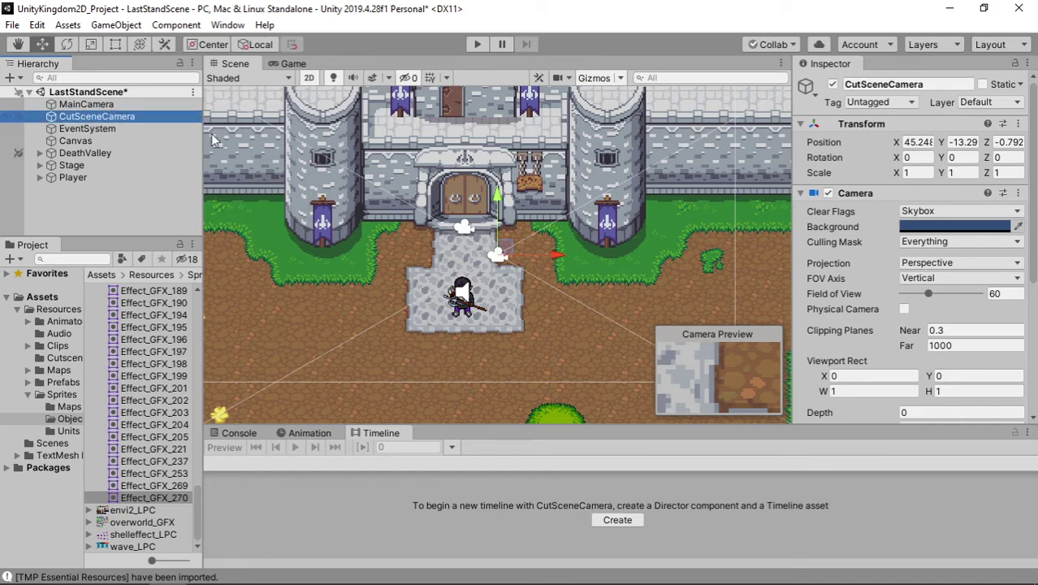
# Set CutSceneCamera to Orthographic with size 4.5 and preview it in the Game view
pyautogui.click(906, 262)
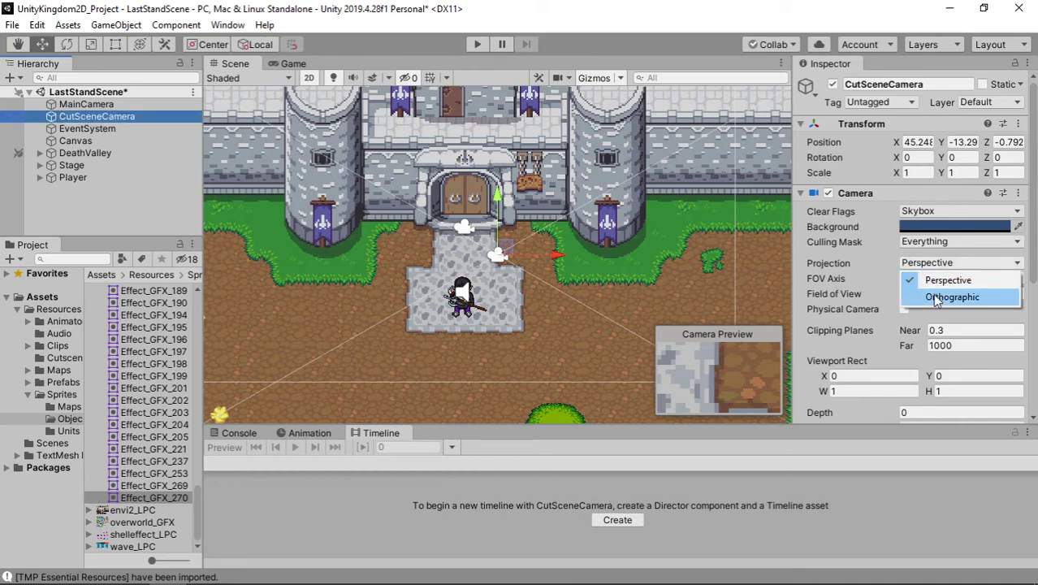
pyautogui.click(933, 294)
pyautogui.click(920, 278)
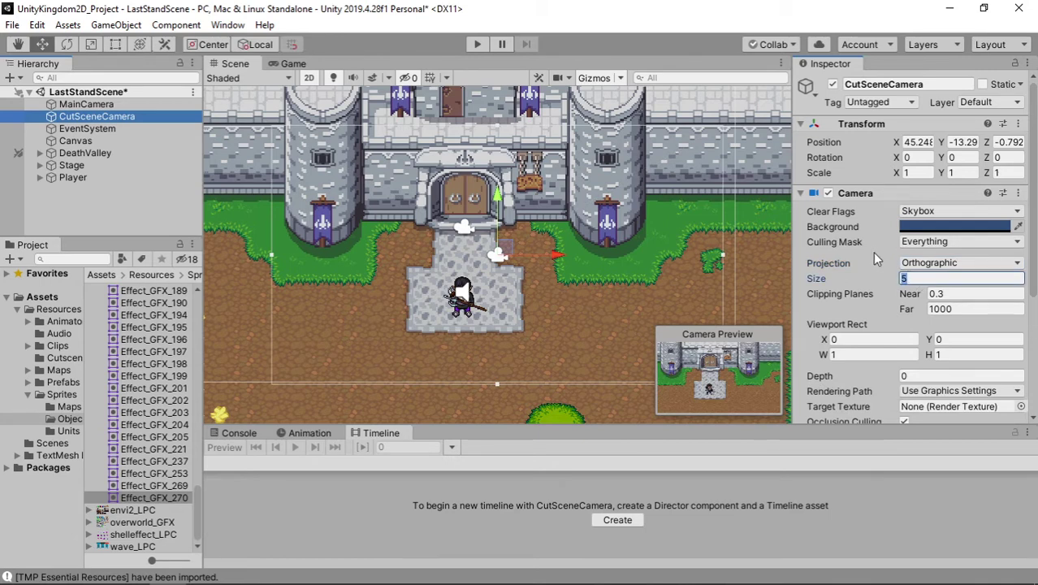
pyautogui.write('4.')
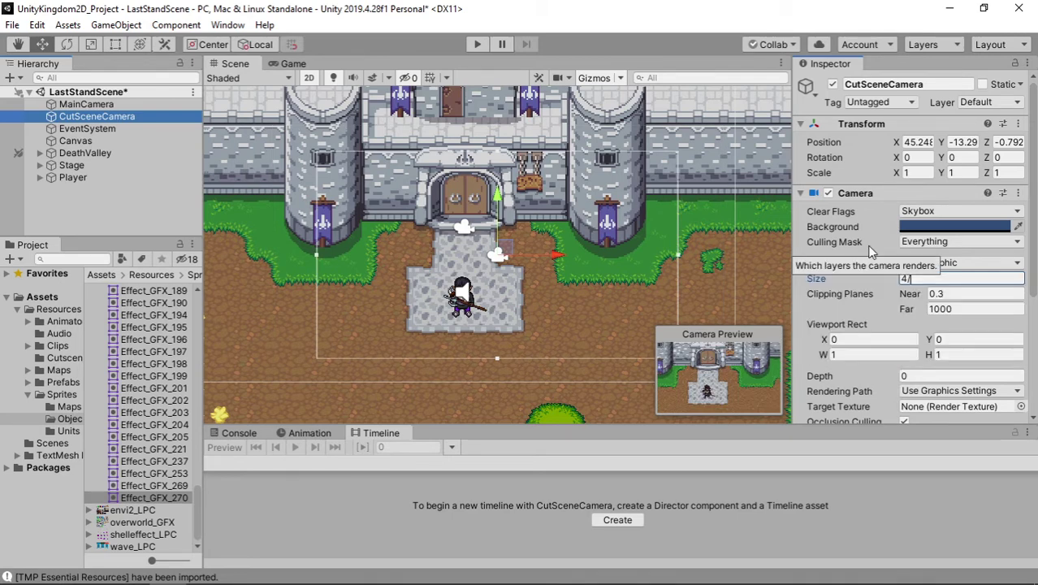
pyautogui.write('5')
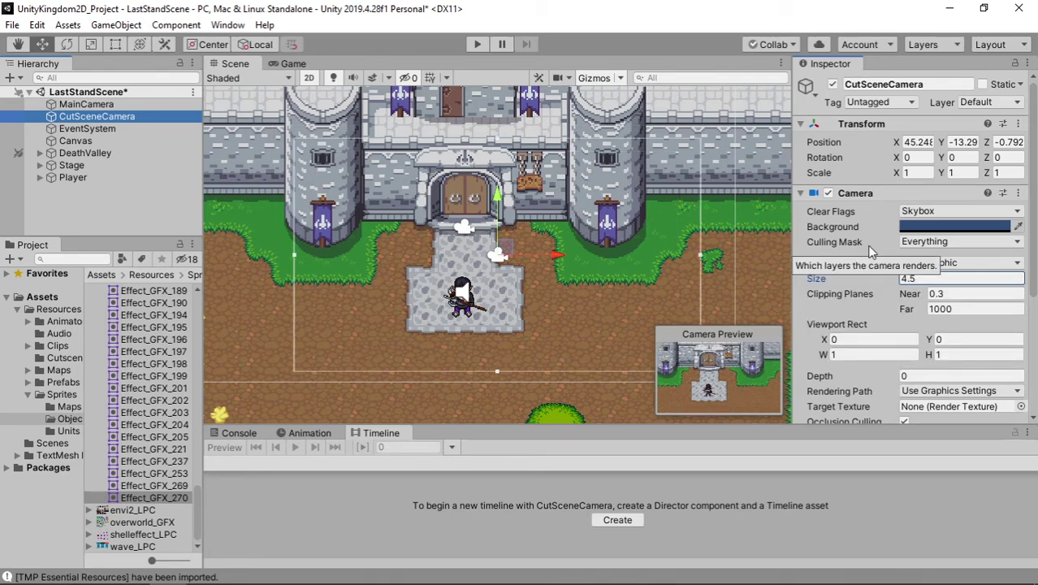
pyautogui.scroll(-2, 648, 274)
pyautogui.scroll(1, 647, 273)
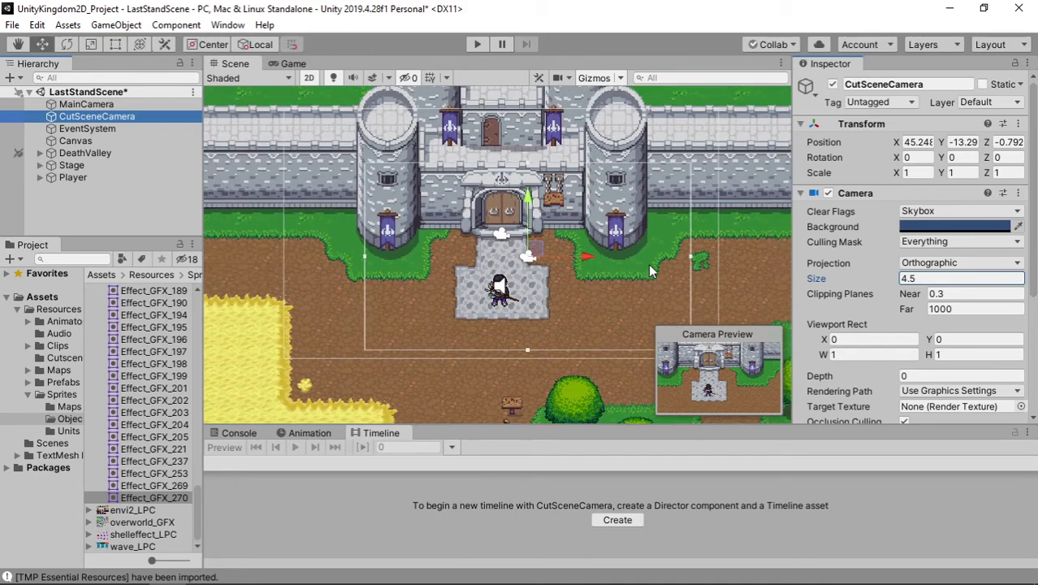
pyautogui.scroll(1, 648, 263)
pyautogui.click(289, 64)
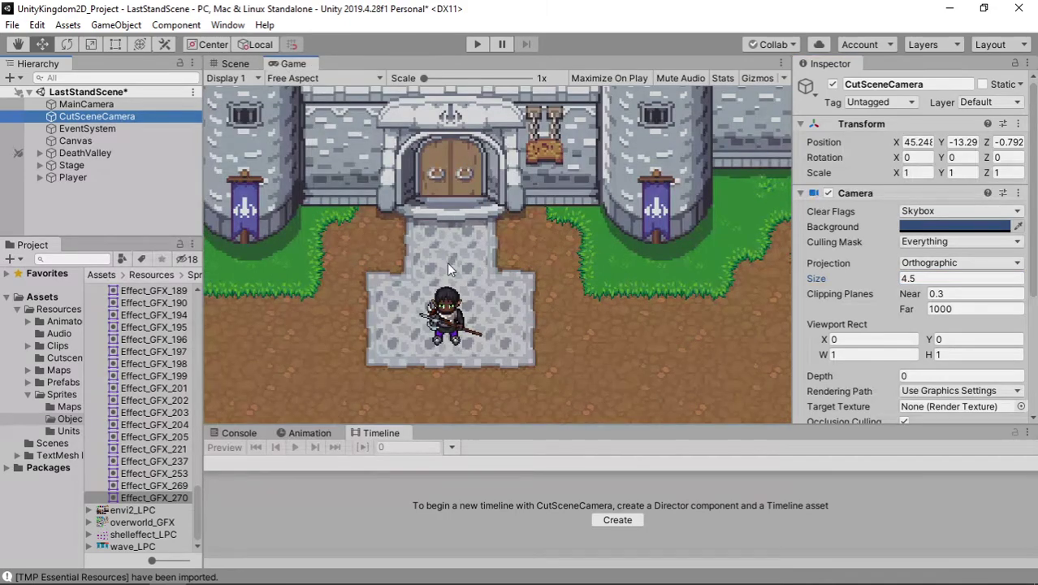
pyautogui.click(235, 64)
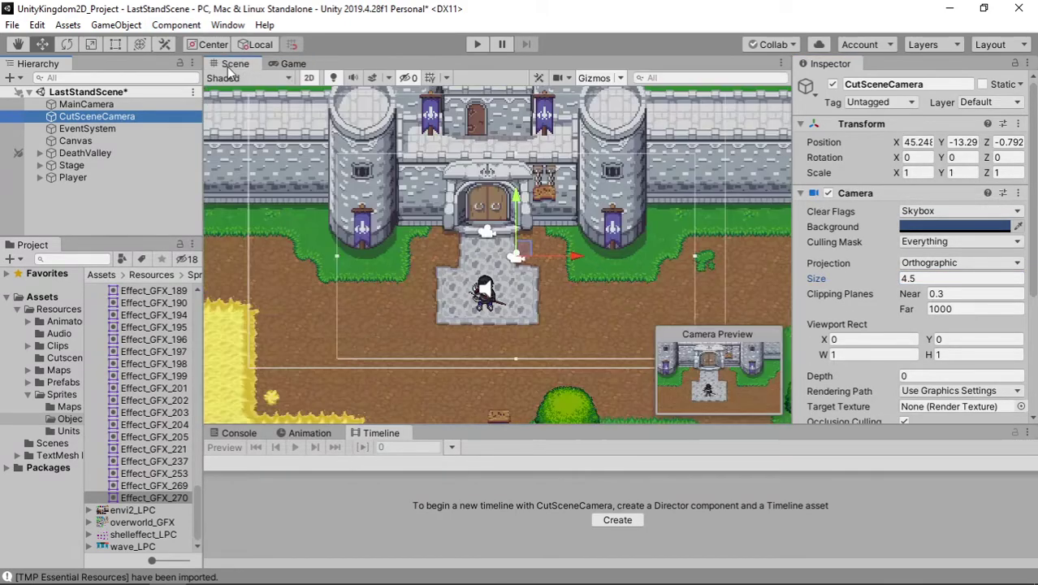
# Compare MainCamera's Game view, then deactivate the CutSceneCamera object
pyautogui.click(110, 104)
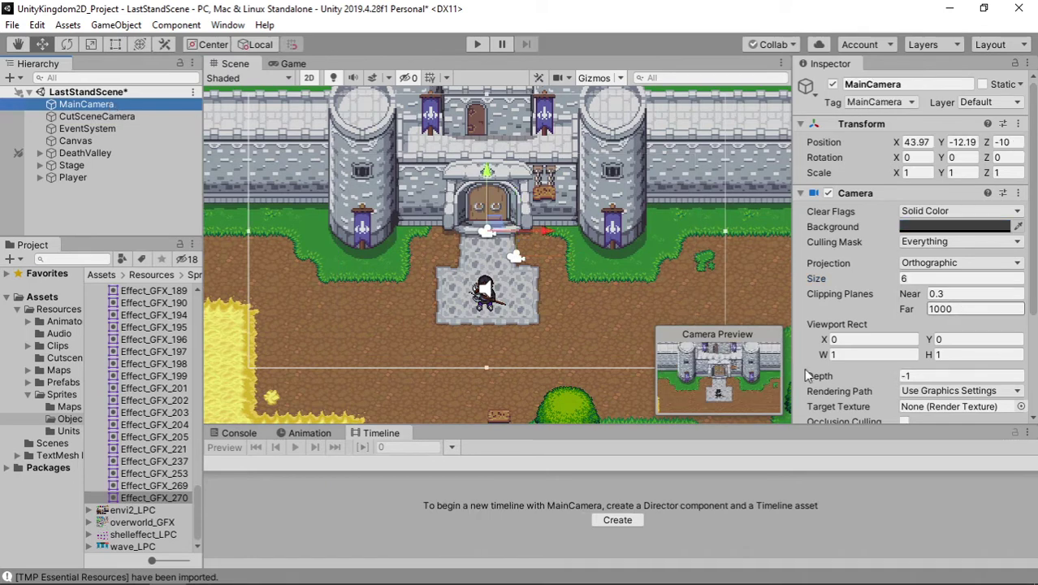
pyautogui.click(287, 64)
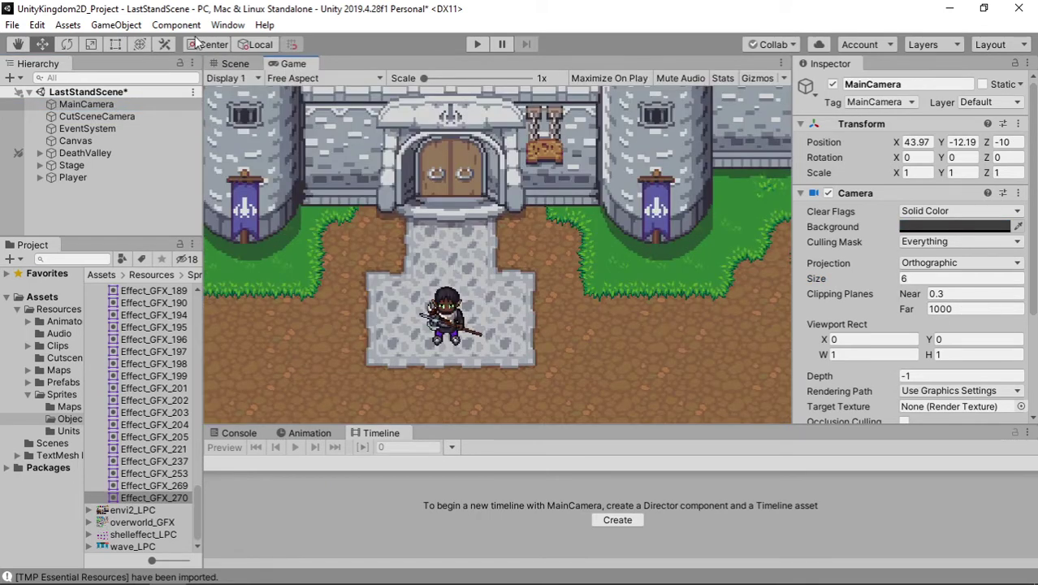
pyautogui.click(235, 64)
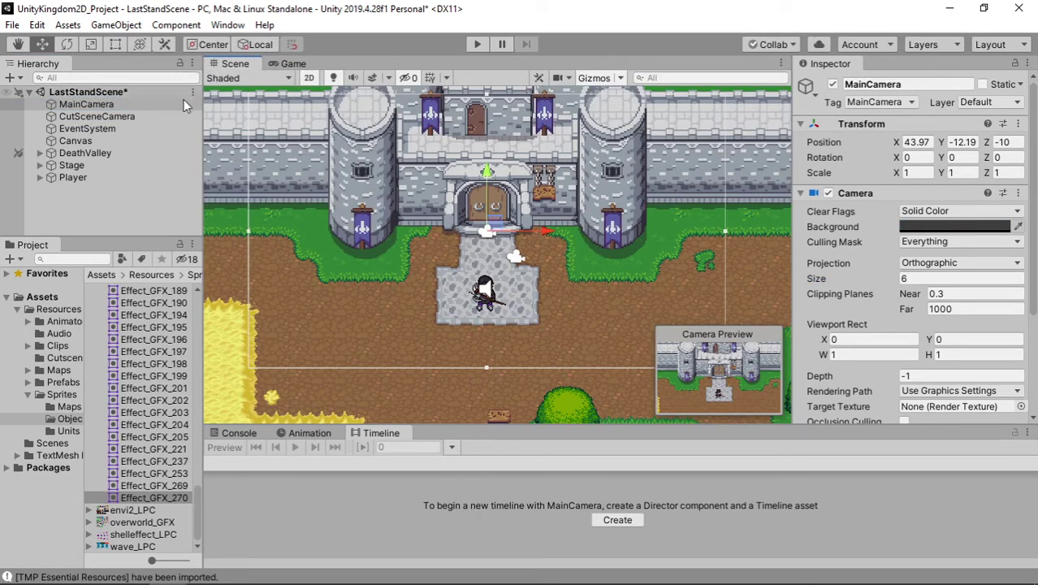
pyautogui.click(133, 116)
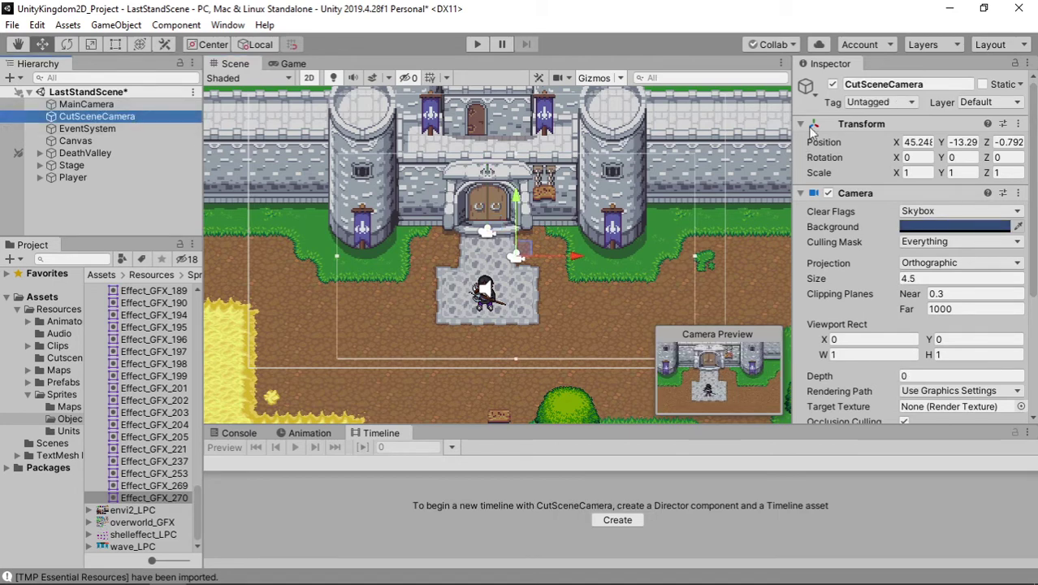
pyautogui.click(833, 84)
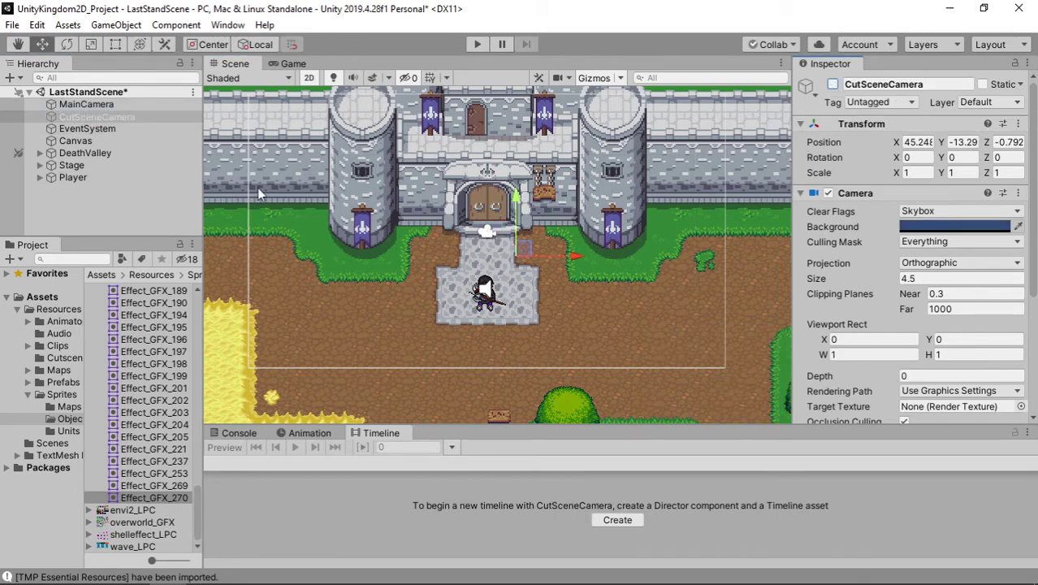
pyautogui.scroll(-1, 443, 258)
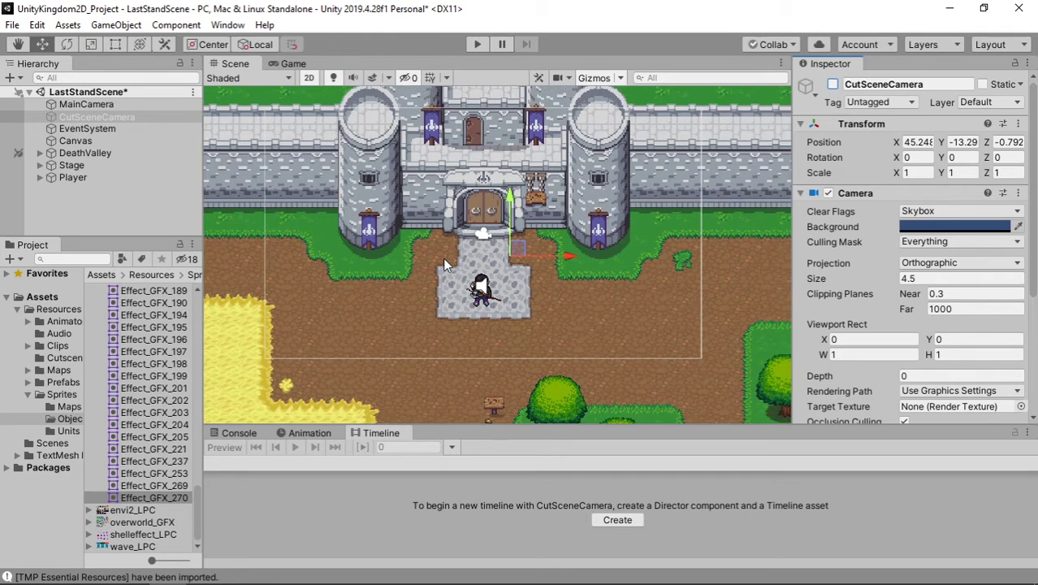
pyautogui.scroll(-2, 443, 259)
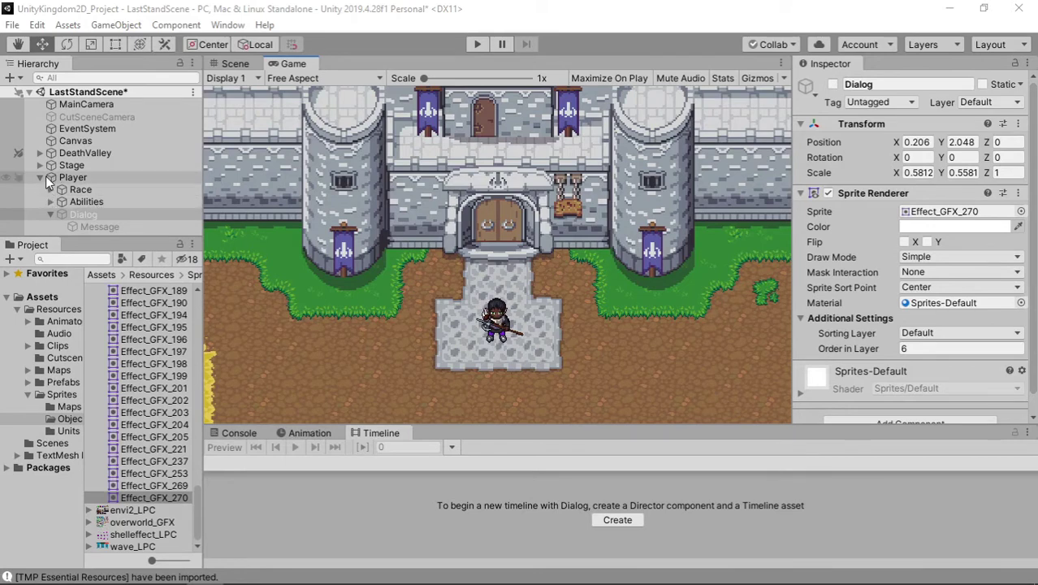
# Drag the Player from the castle toward the trees beside the pond
pyautogui.click(61, 181)
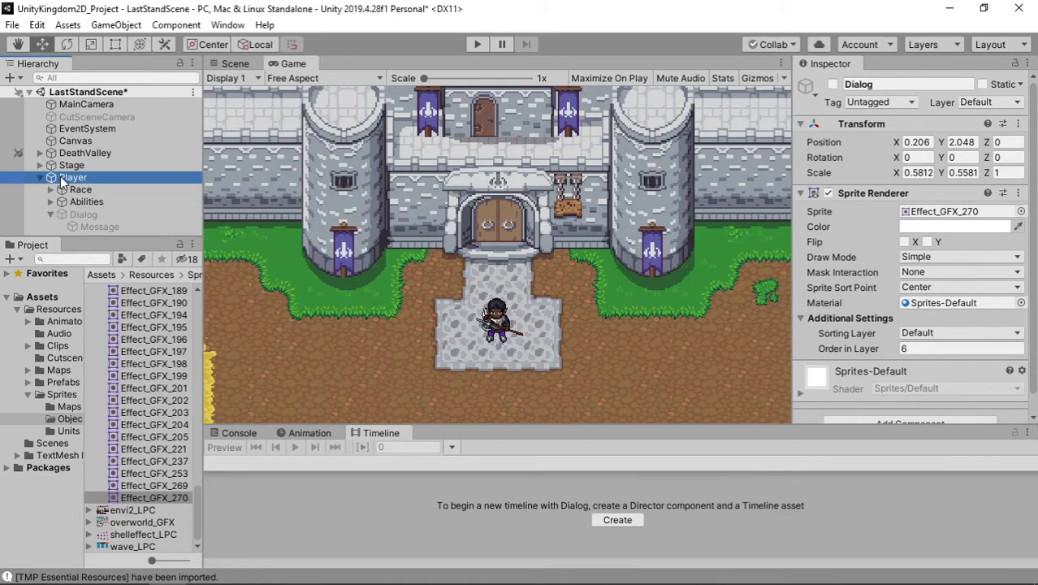
pyautogui.press('F2')
pyautogui.write('w')
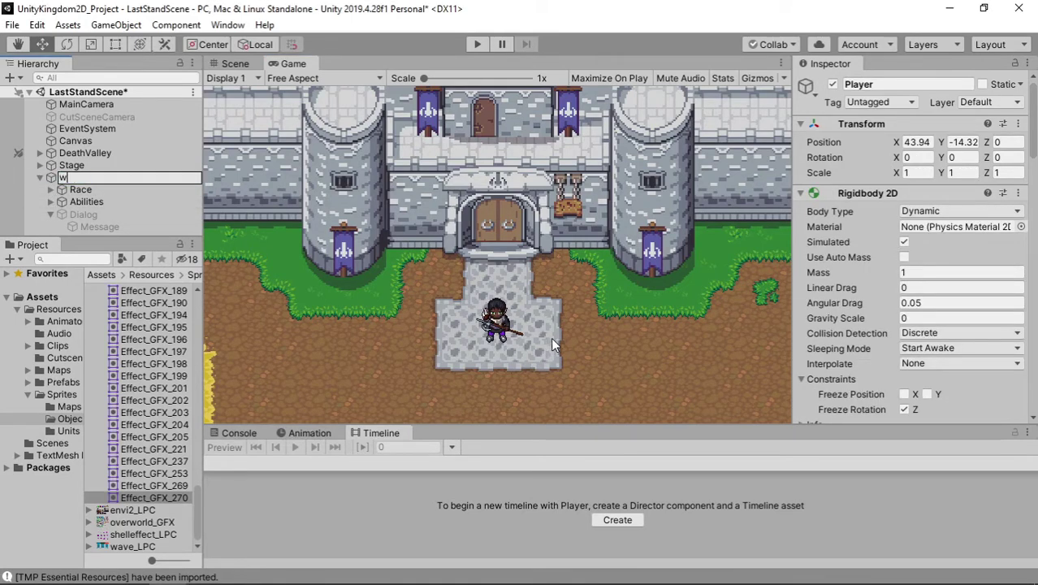
pyautogui.press('Escape')
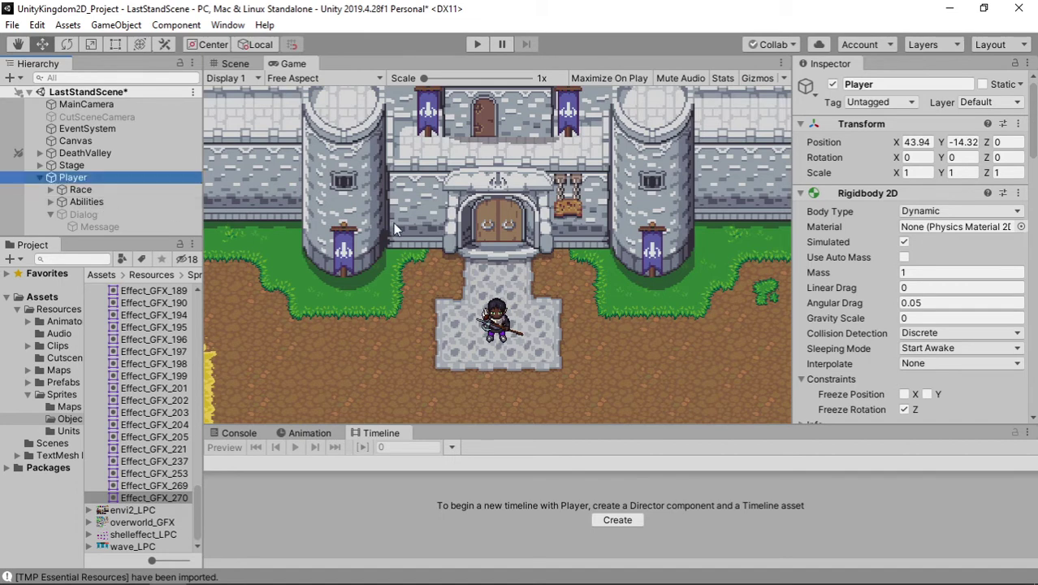
pyautogui.click(235, 63)
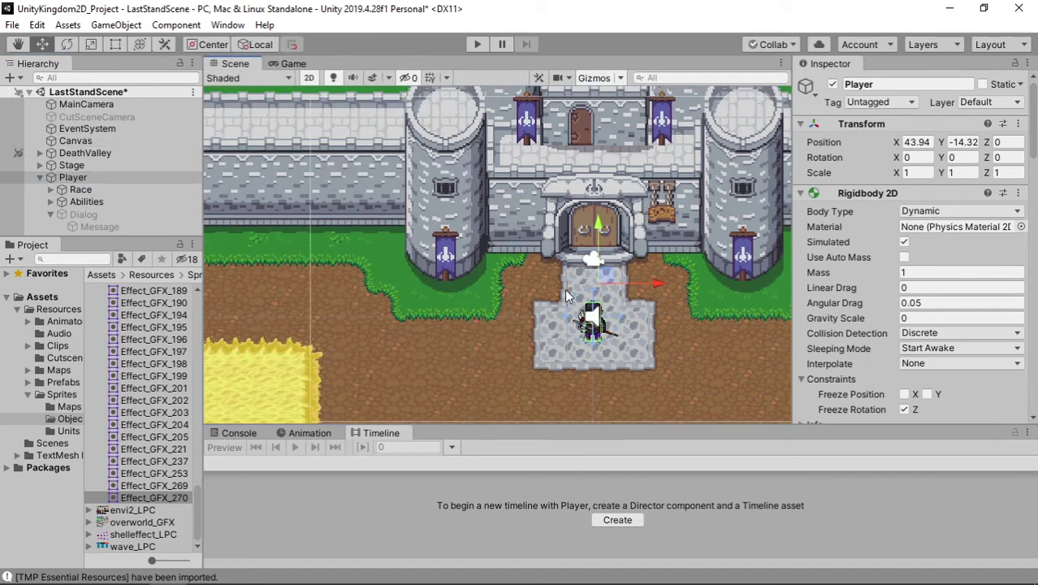
pyautogui.moveTo(504, 370); pyautogui.dragTo(272, 251, button='middle')
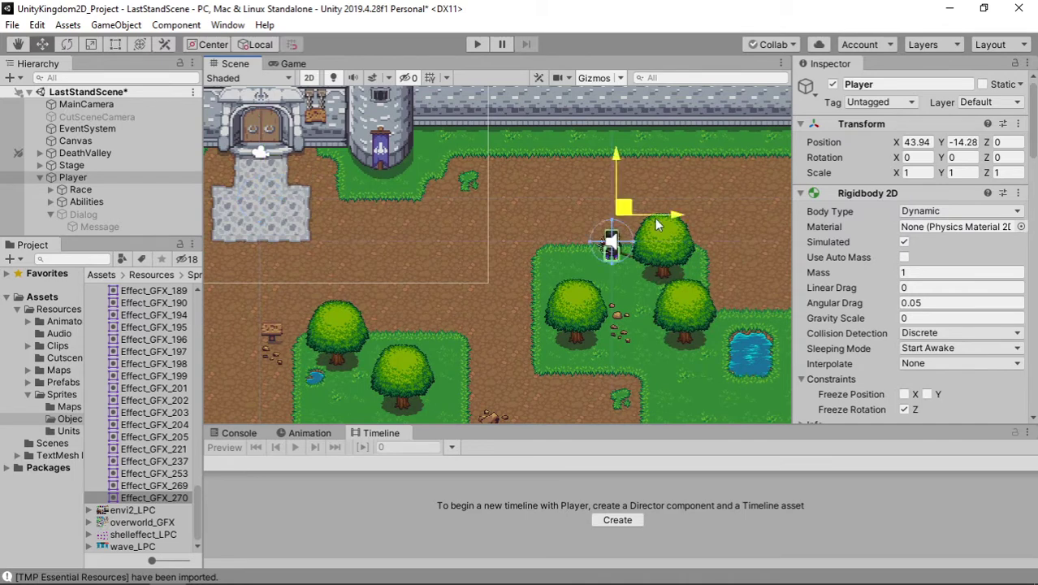
pyautogui.moveTo(271, 175); pyautogui.dragTo(680, 305)
pyautogui.moveTo(590, 325); pyautogui.dragTo(494, 323, button='middle')
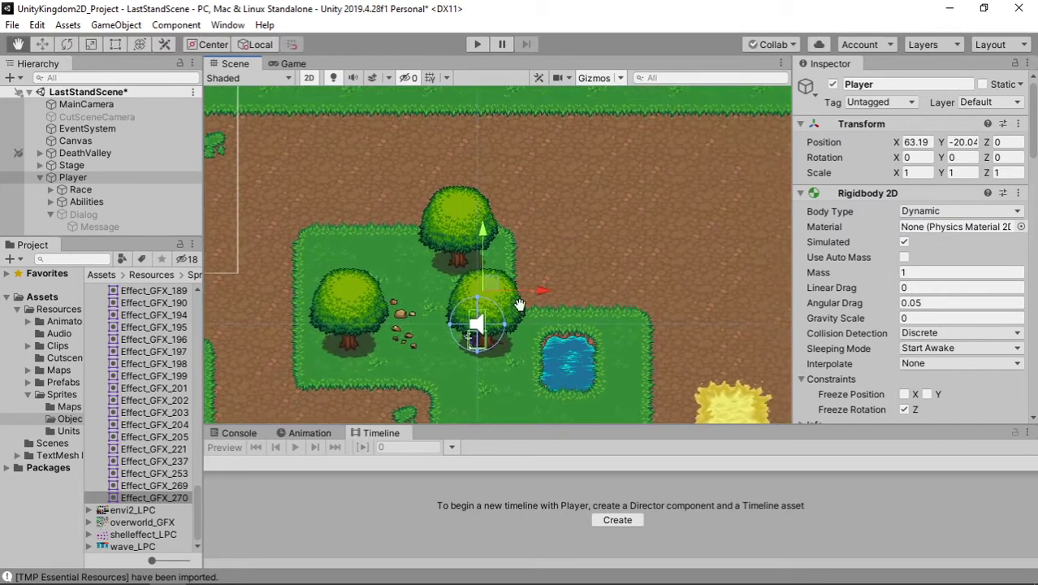
pyautogui.moveTo(490, 290); pyautogui.dragTo(549, 246)
# Fine-tune the Player's spot among the trees to about X 60.76, Y -18.35
pyautogui.moveTo(348, 357)
pyautogui.mouseDown(button='middle')
pyautogui.moveTo(445, 333)
pyautogui.moveTo(510, 366)
pyautogui.mouseUp(button='middle')
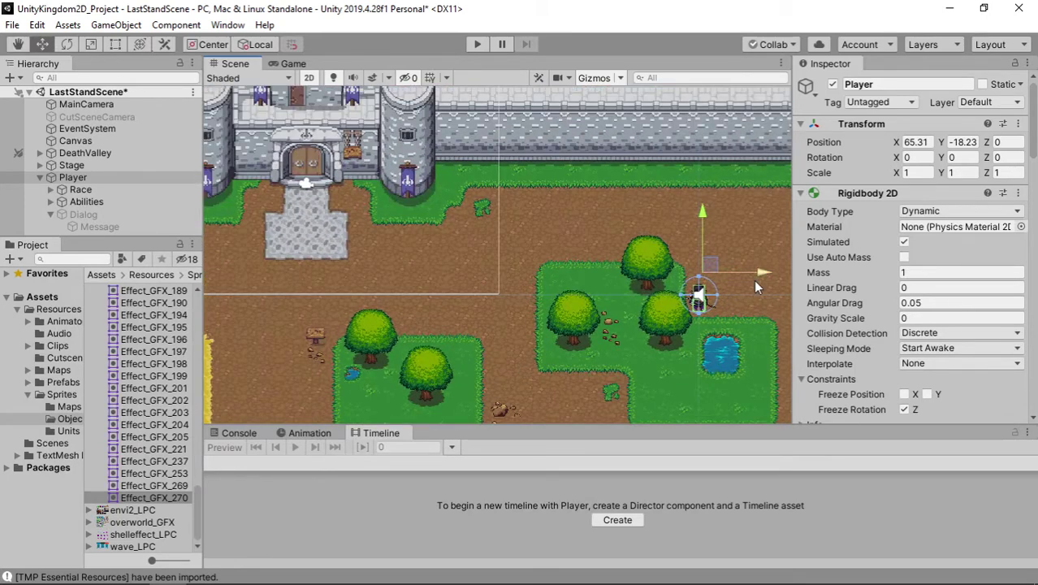
pyautogui.moveTo(746, 277); pyautogui.dragTo(762, 281)
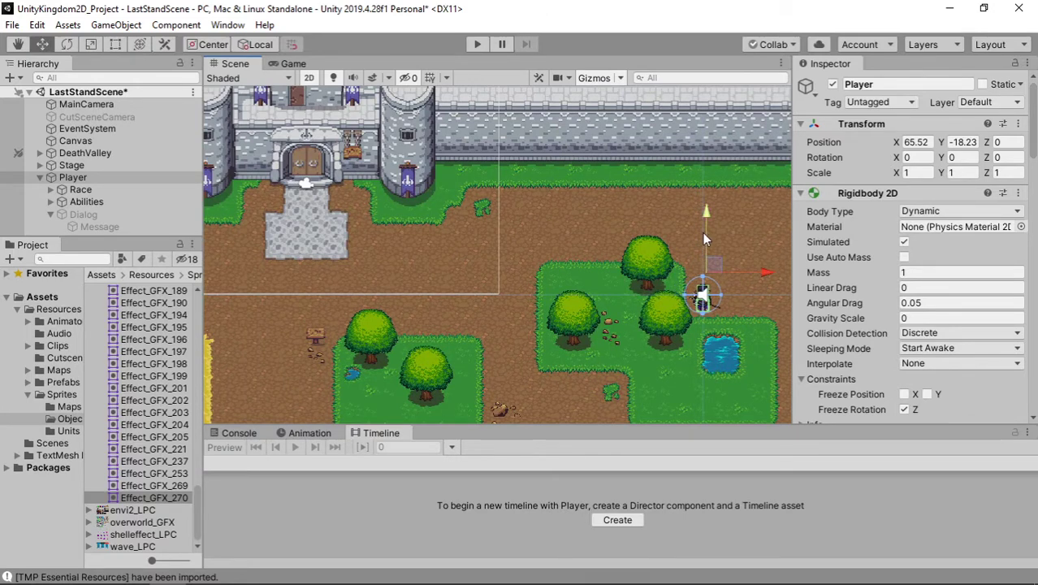
pyautogui.moveTo(703, 232)
pyautogui.mouseDown()
pyautogui.moveTo(706, 254)
pyautogui.moveTo(705, 229)
pyautogui.mouseUp()
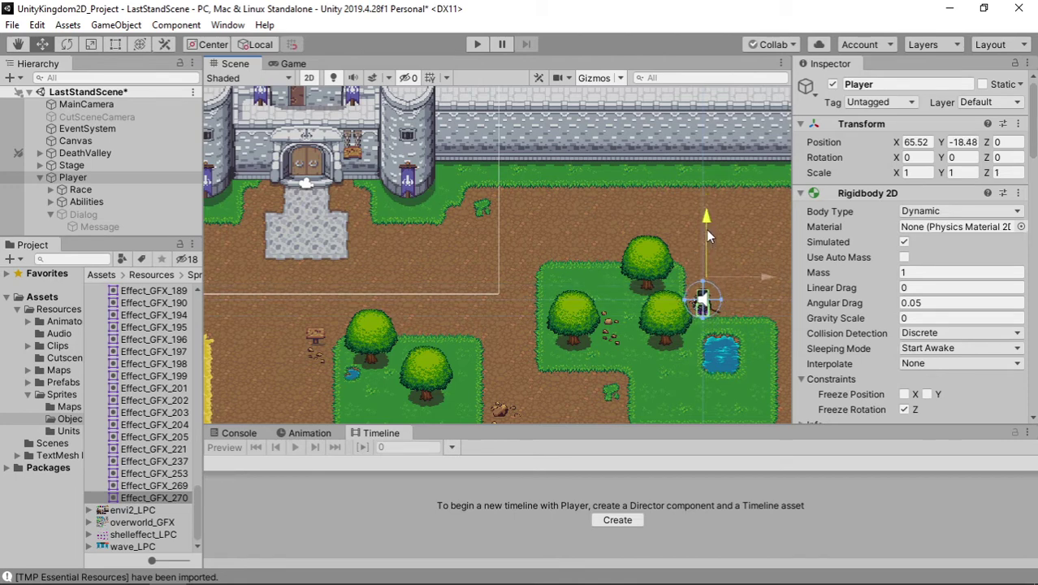
pyautogui.moveTo(768, 278)
pyautogui.mouseDown()
pyautogui.moveTo(713, 273)
pyautogui.moveTo(741, 275)
pyautogui.mouseUp()
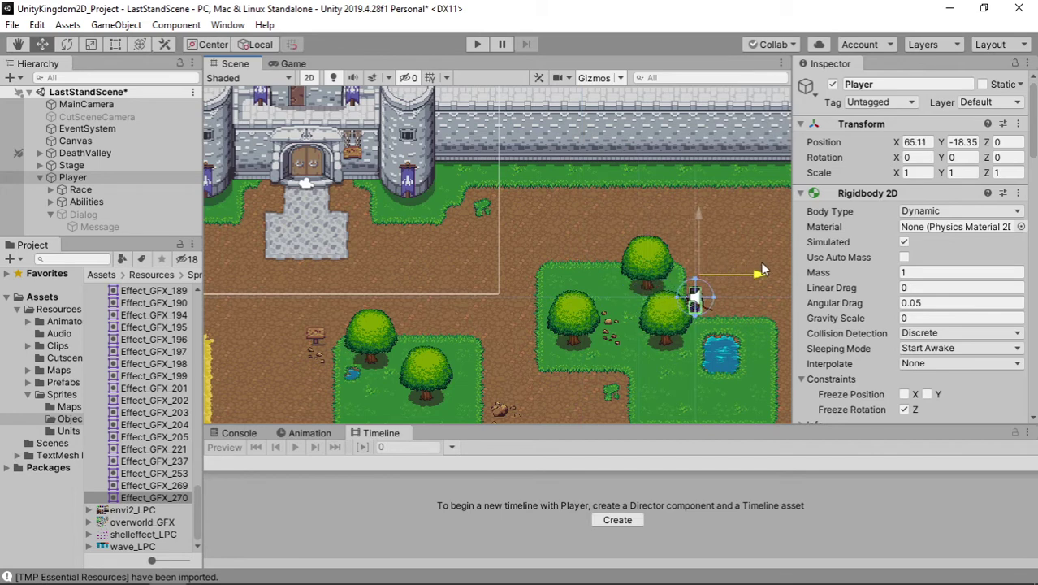
pyautogui.click(746, 282)
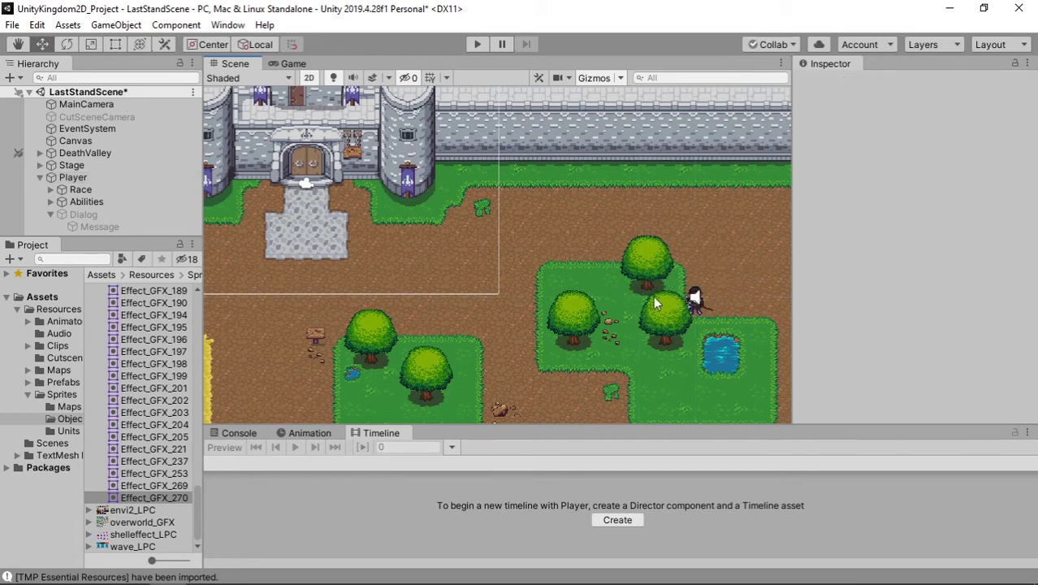
pyautogui.click(121, 179)
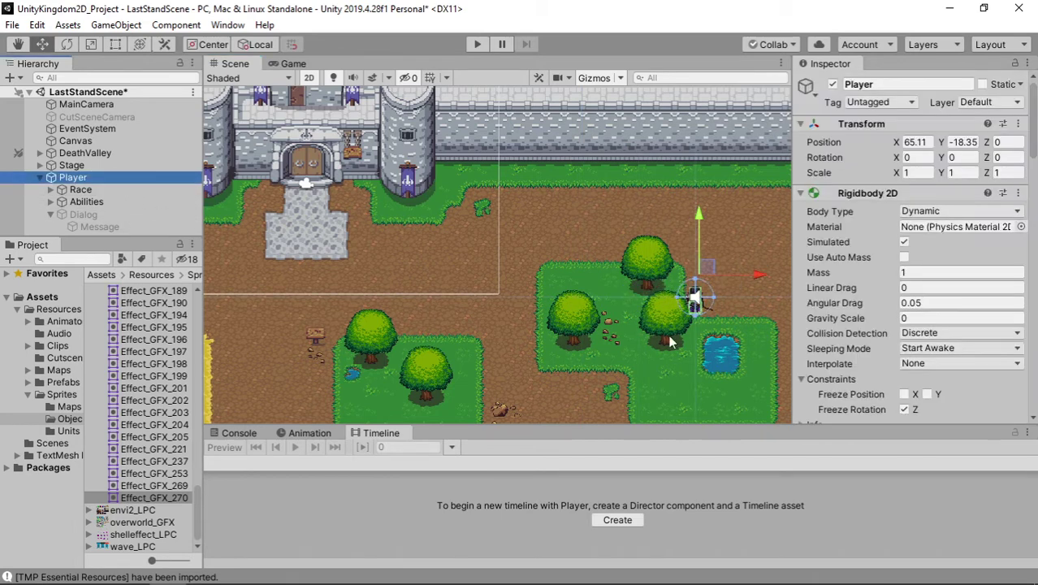
pyautogui.moveTo(740, 280); pyautogui.dragTo(671, 277)
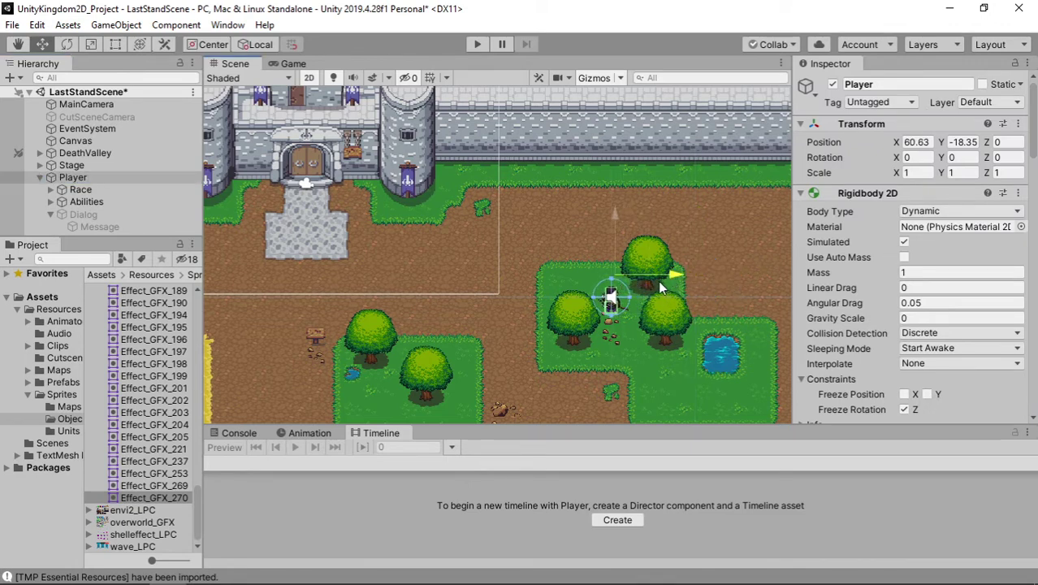
pyautogui.moveTo(671, 281); pyautogui.dragTo(662, 278)
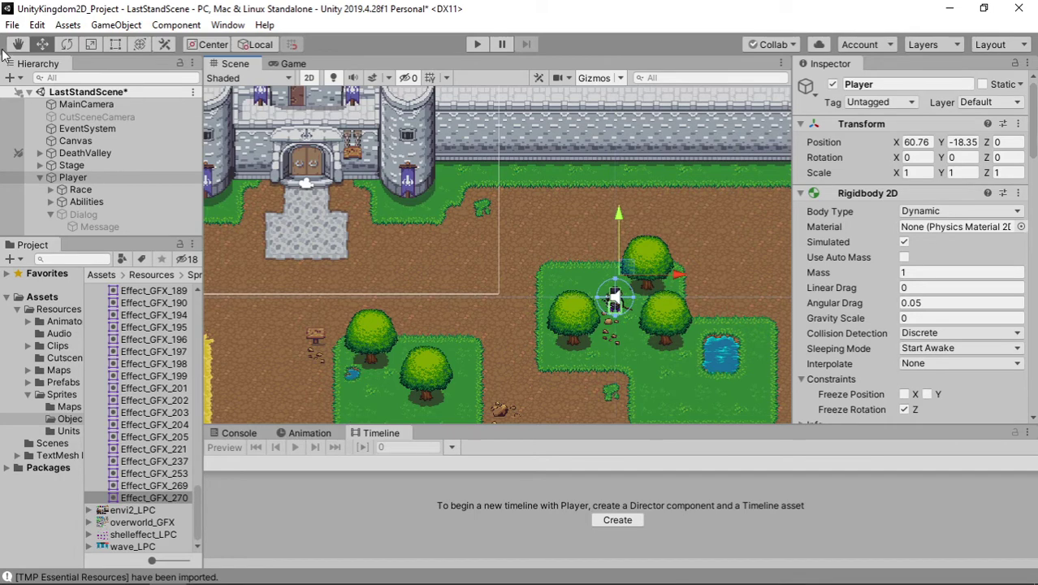
# Reactivate the CutSceneCamera object
pyautogui.click(104, 116)
pyautogui.scroll(-5, 443, 216)
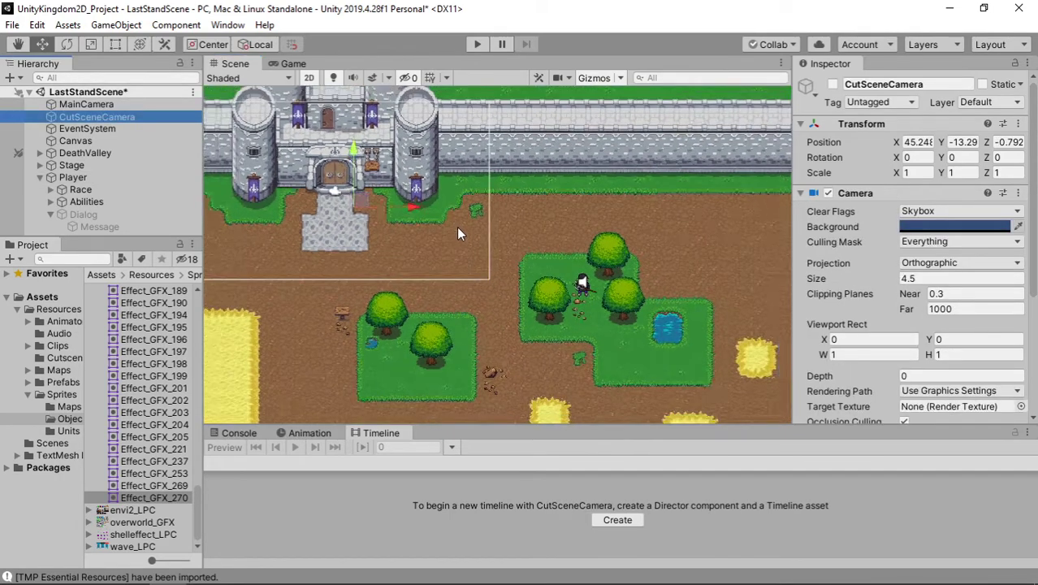
pyautogui.click(832, 84)
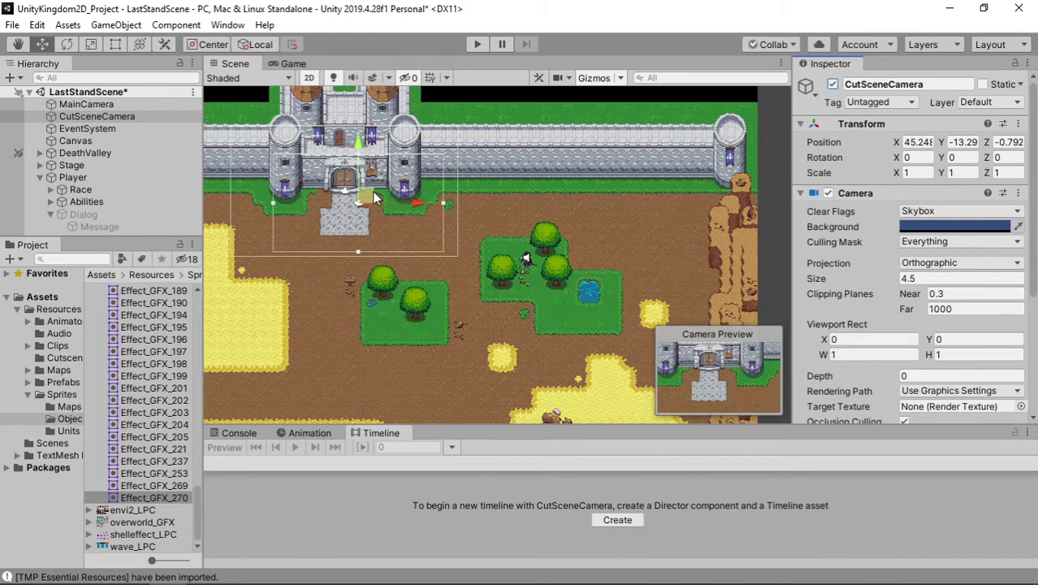
# Move the CutSceneCamera from the gate down onto the grass, just over the Player
pyautogui.moveTo(372, 197)
pyautogui.mouseDown()
pyautogui.moveTo(552, 259)
pyautogui.moveTo(542, 255)
pyautogui.mouseUp()
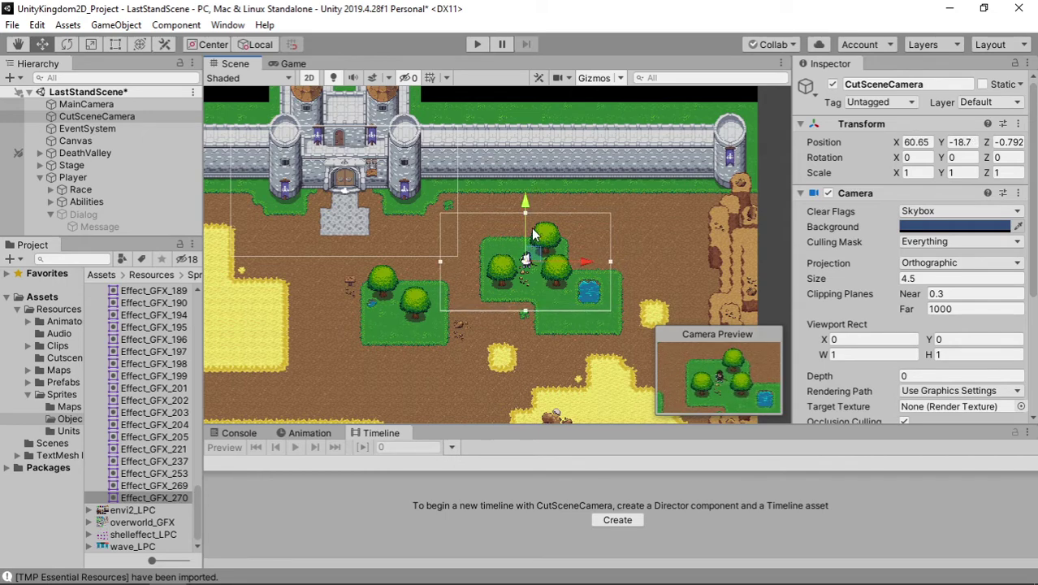
pyautogui.scroll(1, 531, 228)
pyautogui.scroll(2, 537, 226)
pyautogui.scroll(2, 538, 226)
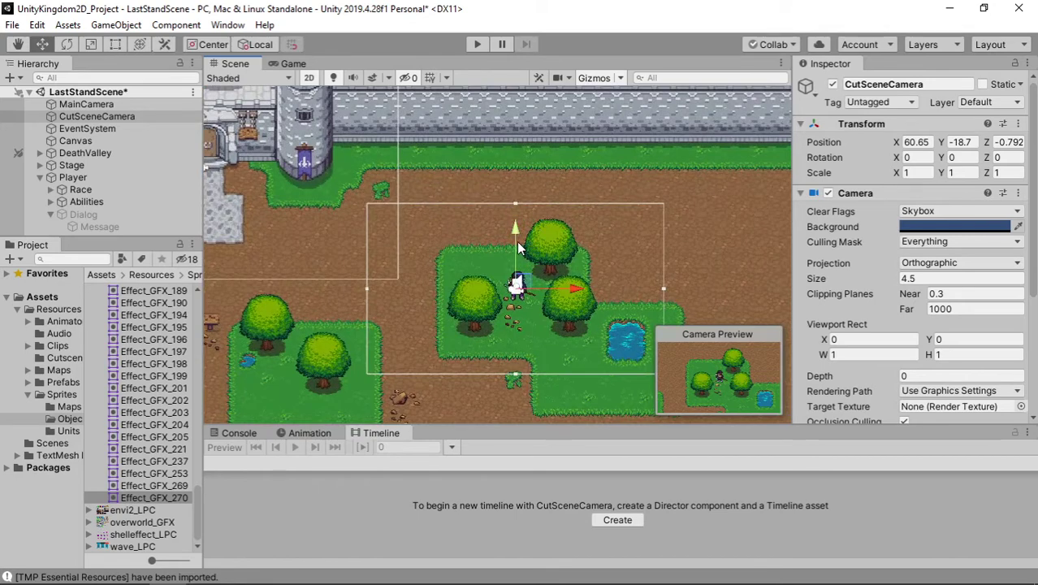
pyautogui.moveTo(518, 242); pyautogui.dragTo(514, 273)
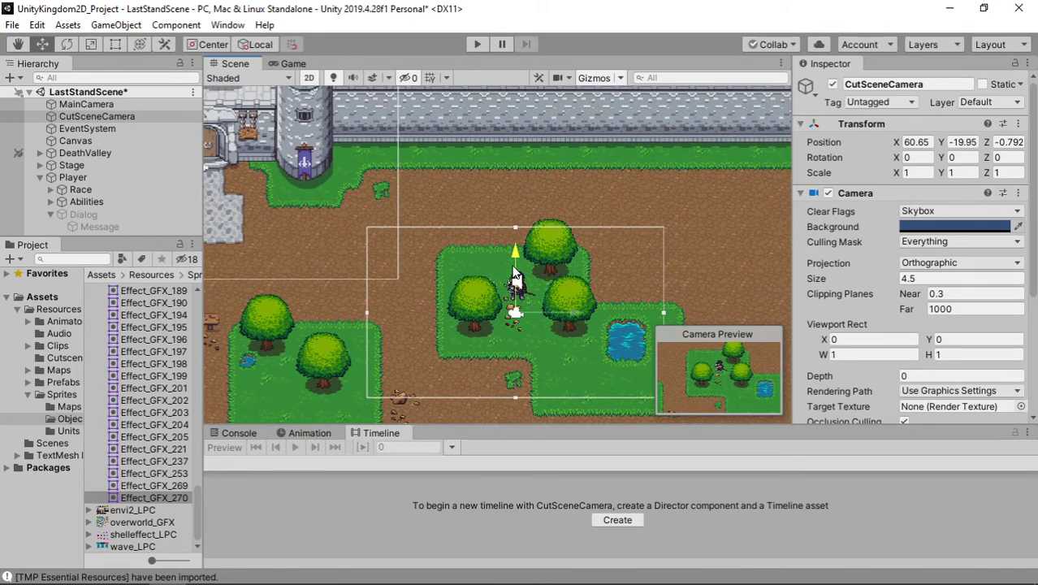
pyautogui.moveTo(516, 277); pyautogui.dragTo(516, 277)
# Preview the camera's framing in the Game view, raise it to recentre the Player, and preview again
pyautogui.click(294, 63)
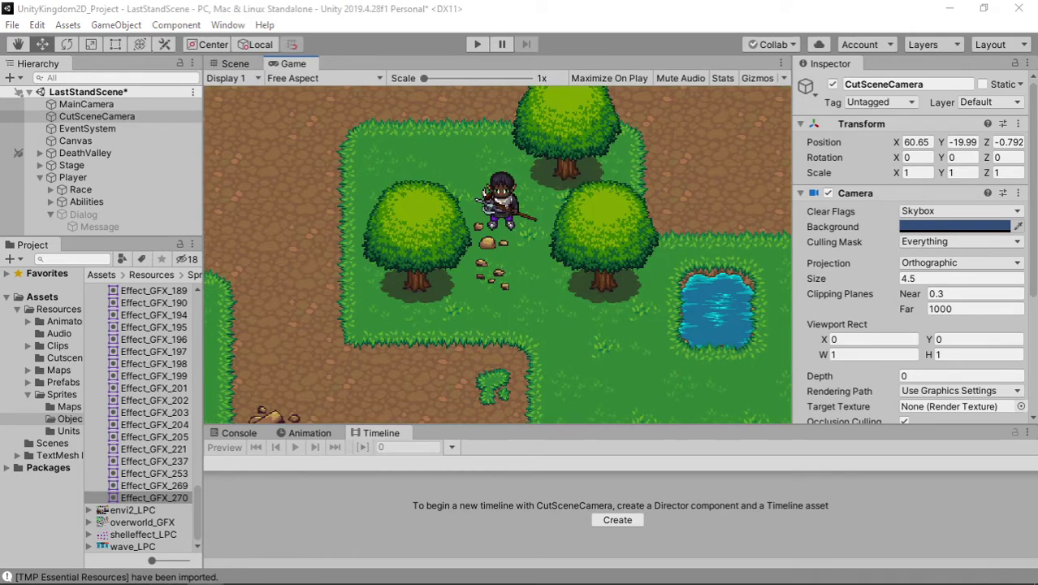
pyautogui.click(550, 166)
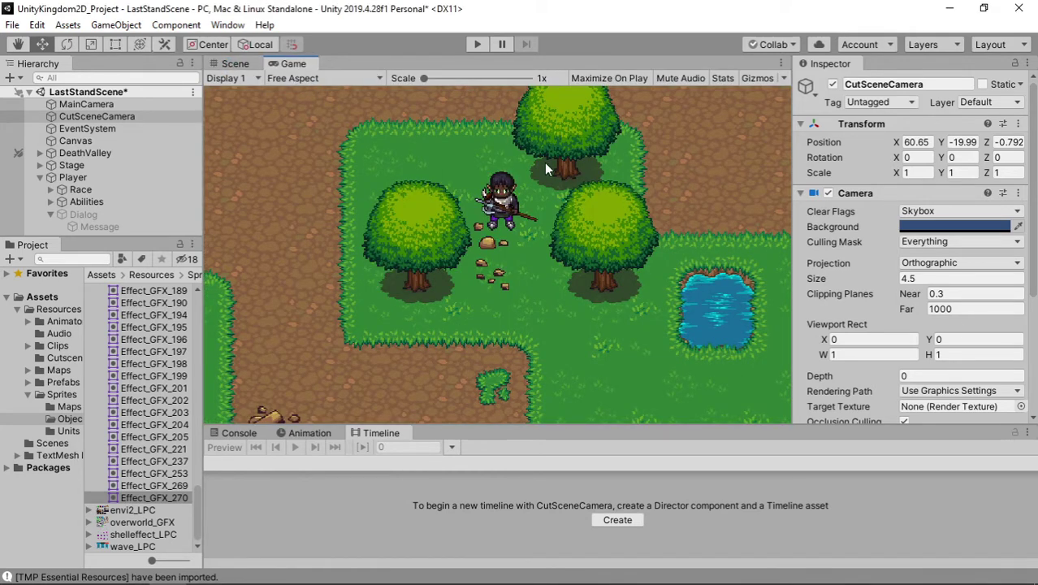
pyautogui.click(235, 63)
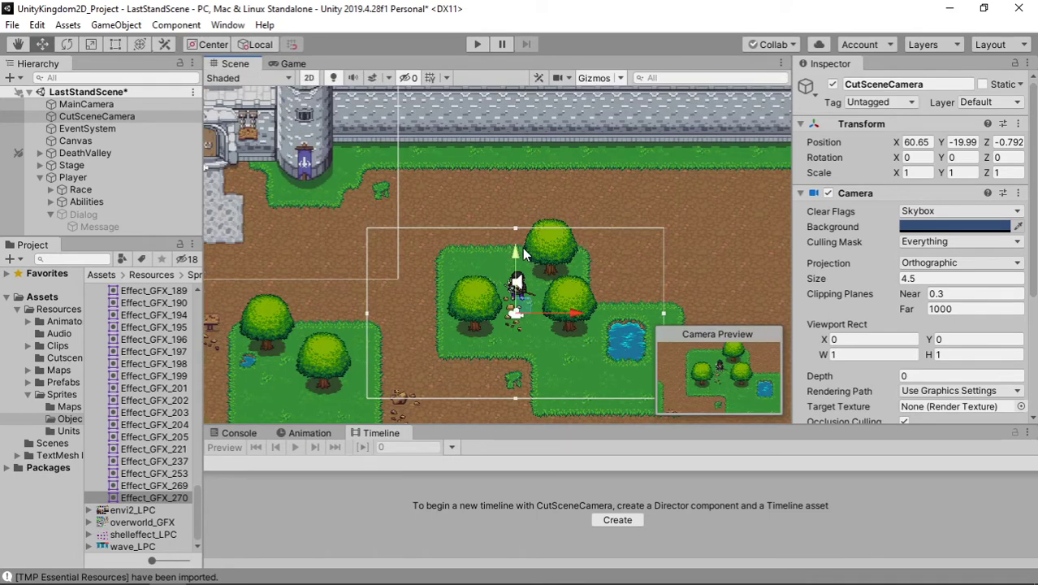
pyautogui.moveTo(517, 254); pyautogui.dragTo(512, 203)
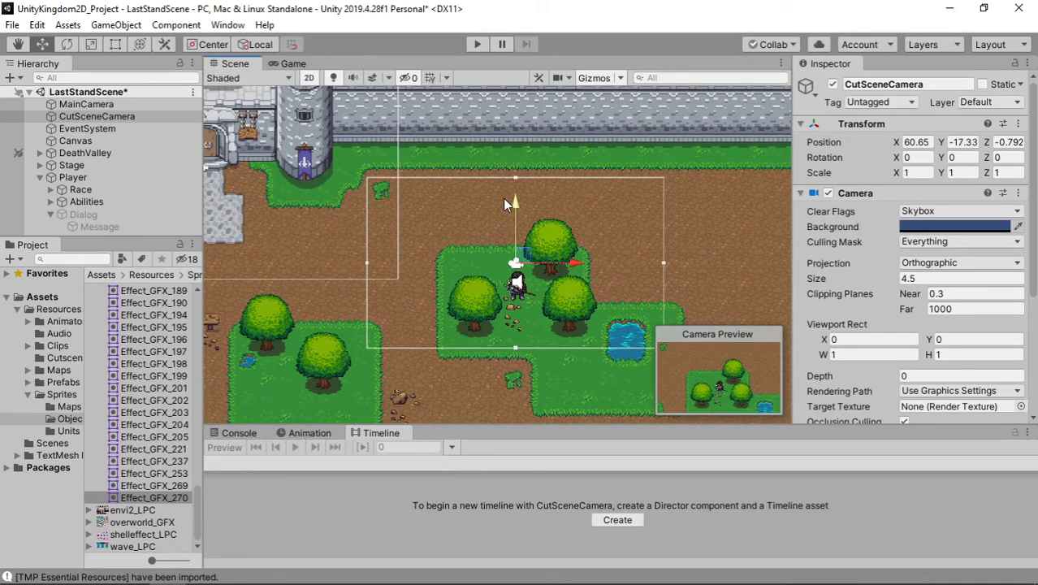
pyautogui.click(291, 65)
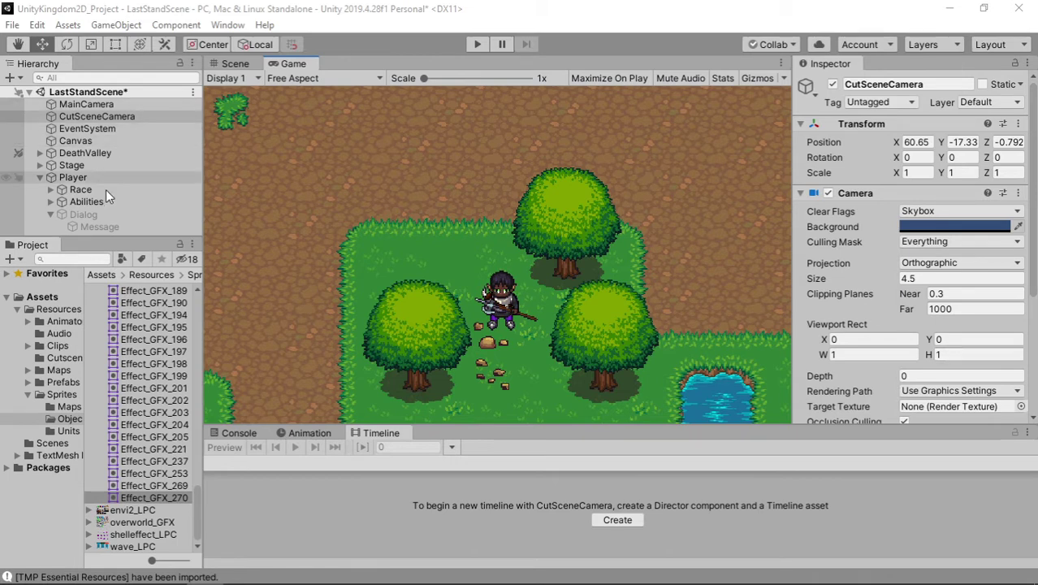
# Move Stage under Race and back to the top, then deactivate the CutSceneCamera
pyautogui.moveTo(61, 165); pyautogui.dragTo(49, 190)
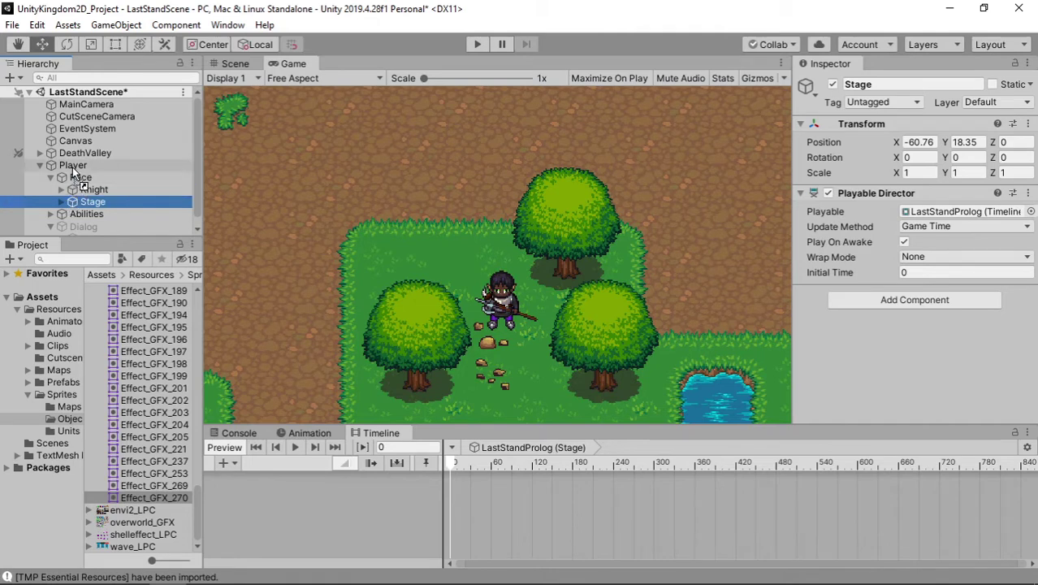
pyautogui.moveTo(71, 172); pyautogui.dragTo(78, 160)
pyautogui.click(83, 128)
pyautogui.click(91, 105)
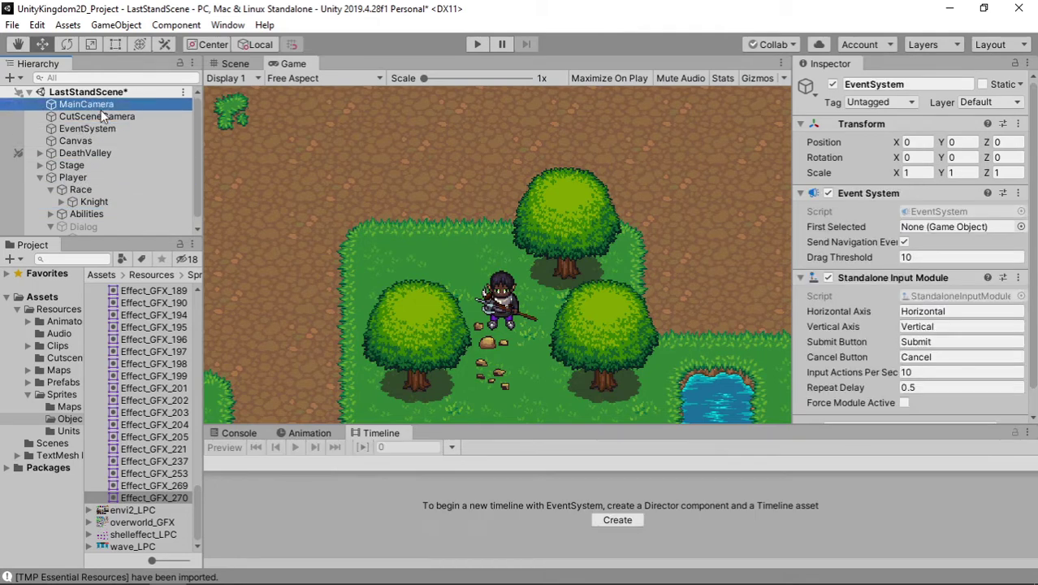
pyautogui.click(103, 117)
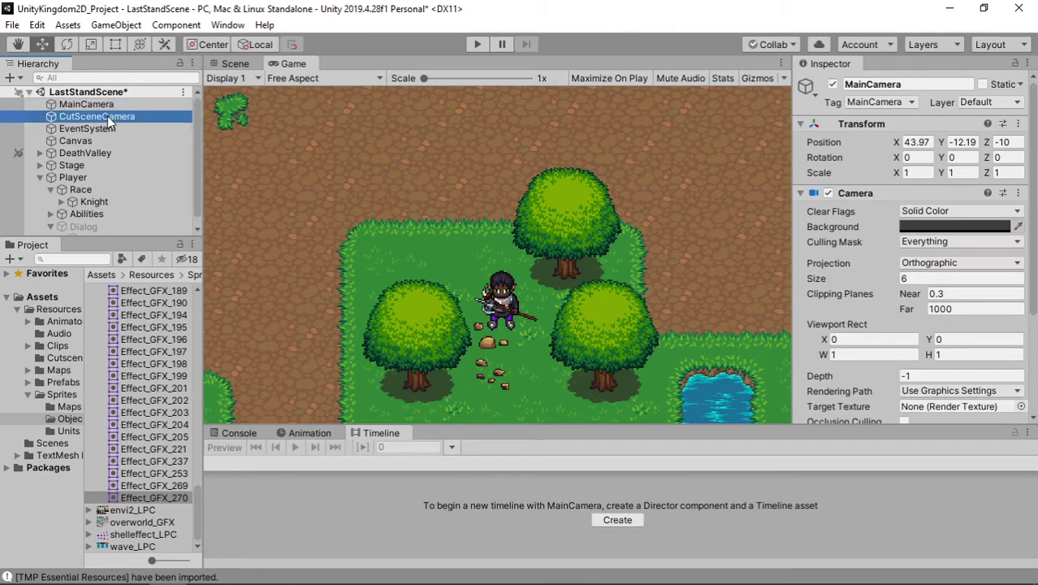
pyautogui.click(833, 84)
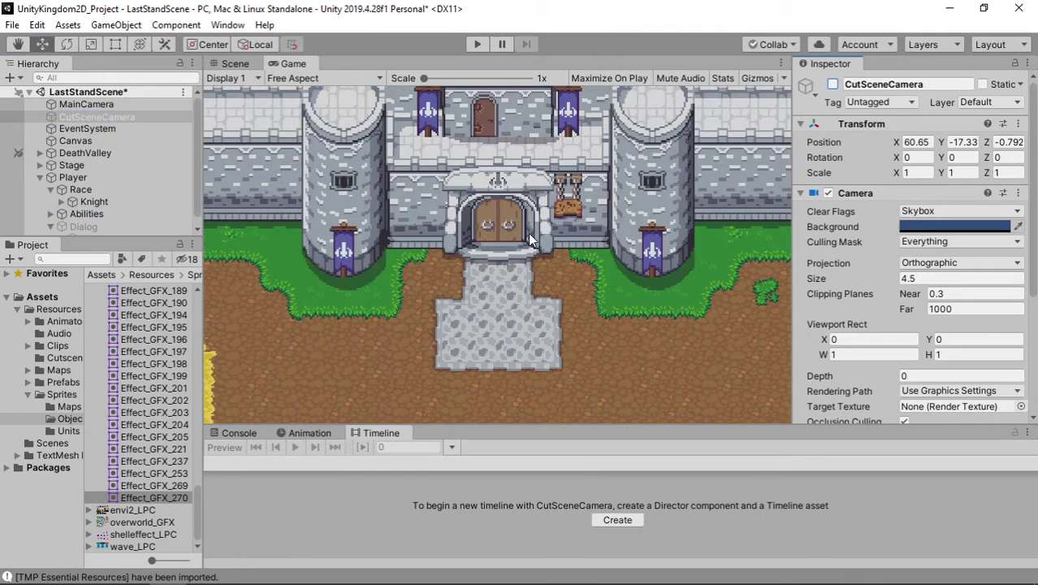
# Collapse Race and Dialog, make the Timeline panel taller, and pan the Scene view to the castle
pyautogui.click(49, 188)
pyautogui.click(50, 214)
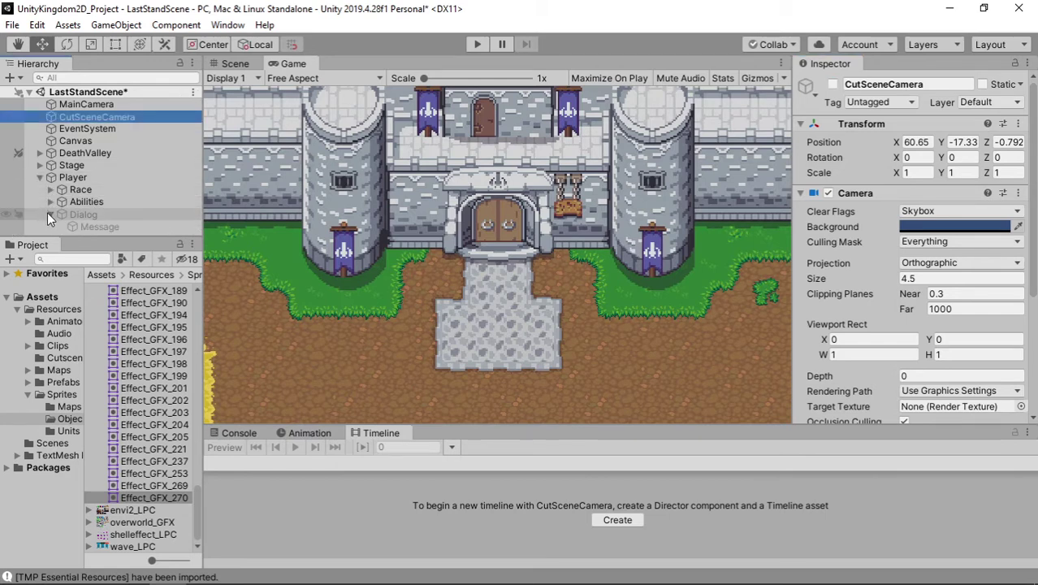
pyautogui.click(49, 213)
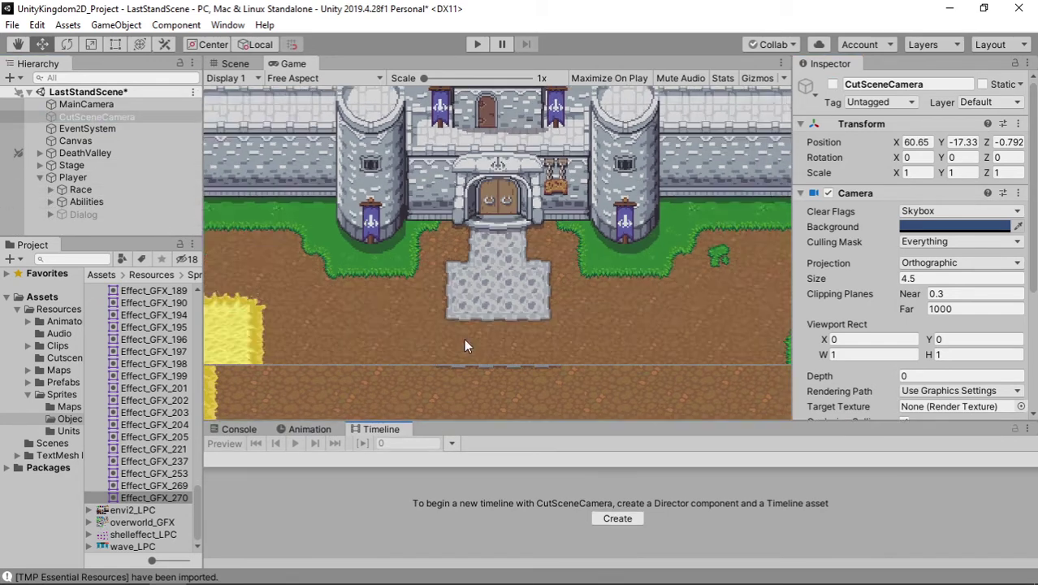
pyautogui.moveTo(440, 426); pyautogui.dragTo(440, 304)
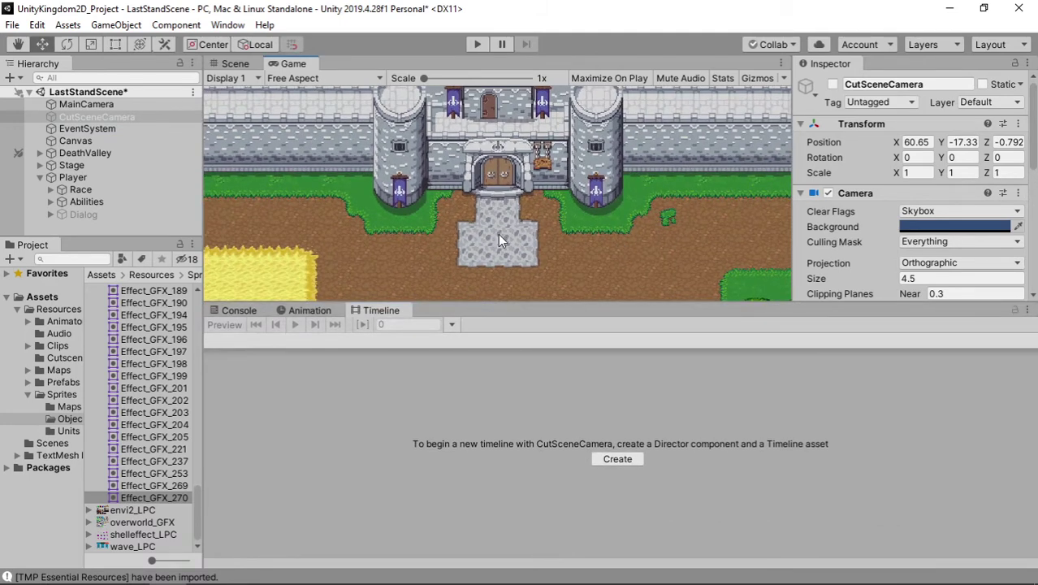
pyautogui.click(234, 64)
pyautogui.moveTo(651, 297); pyautogui.dragTo(630, 257, button='middle')
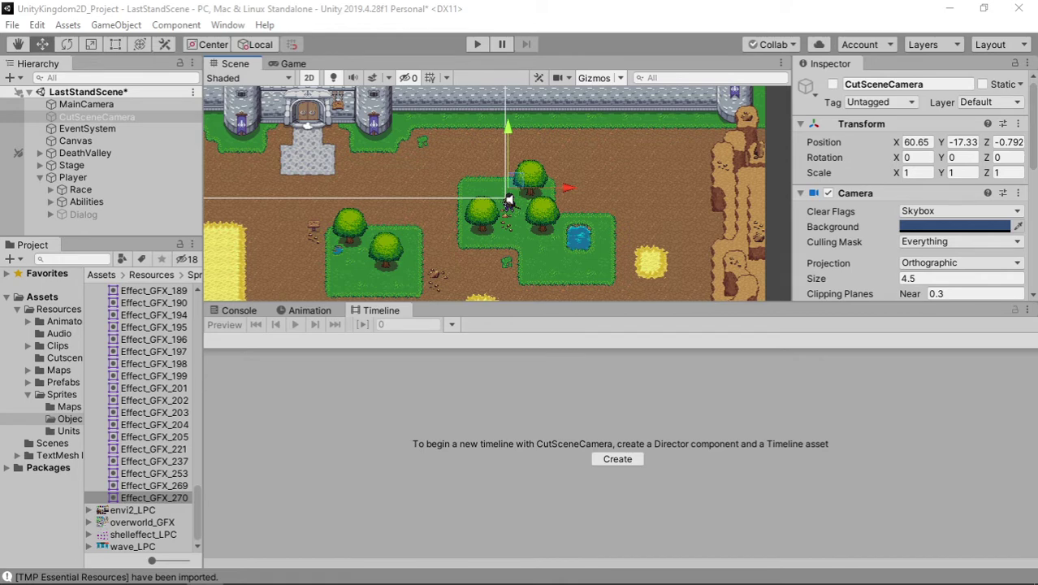
# Select Stage to show its LastStandProlog timeline and drag the Player into the track area
pyautogui.click(95, 166)
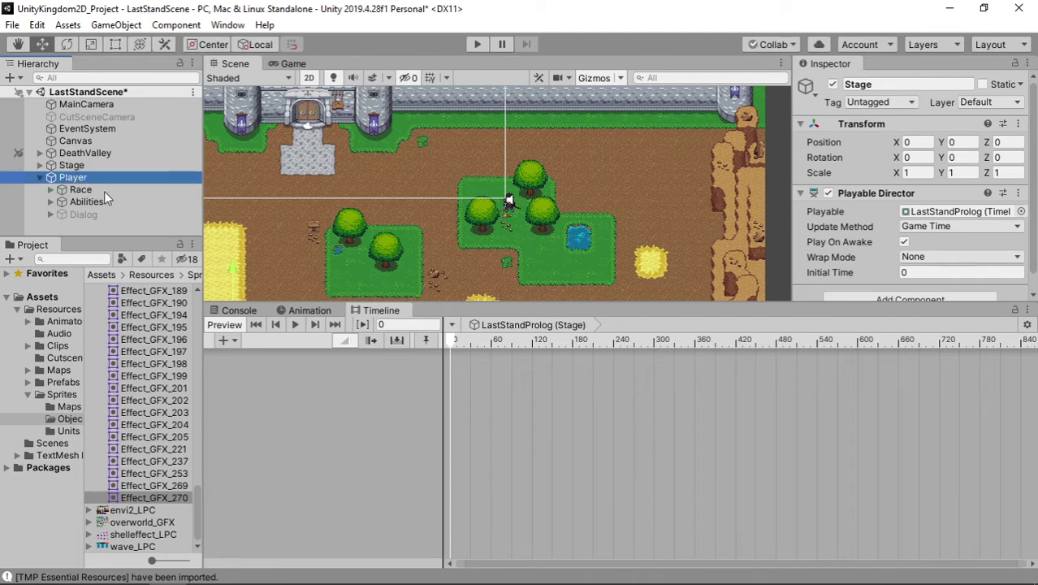
pyautogui.moveTo(89, 179); pyautogui.dragTo(294, 382)
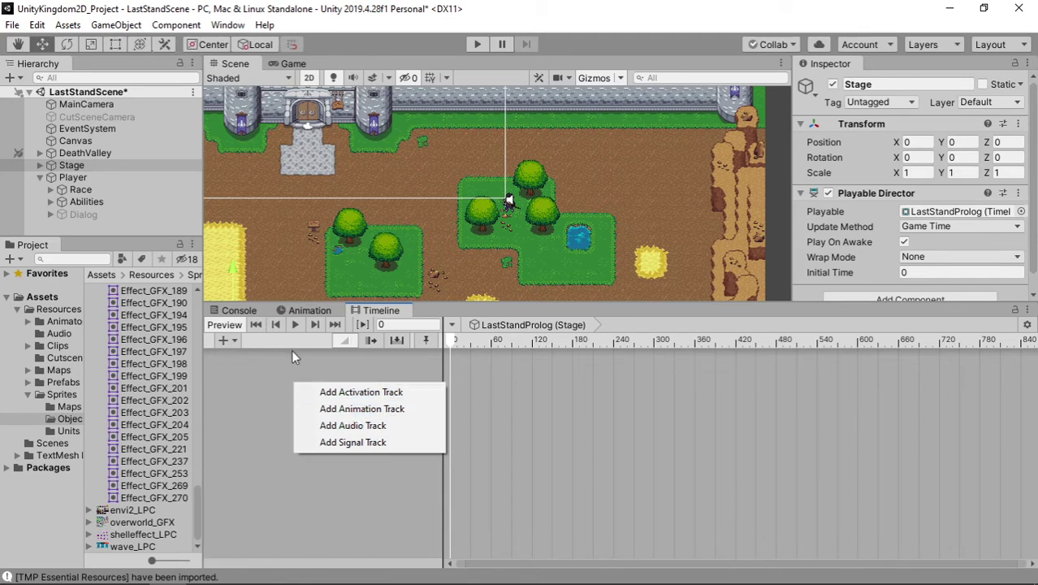
# Add the Player as an activation track and extend its Active clip to 600 frames
pyautogui.click(347, 393)
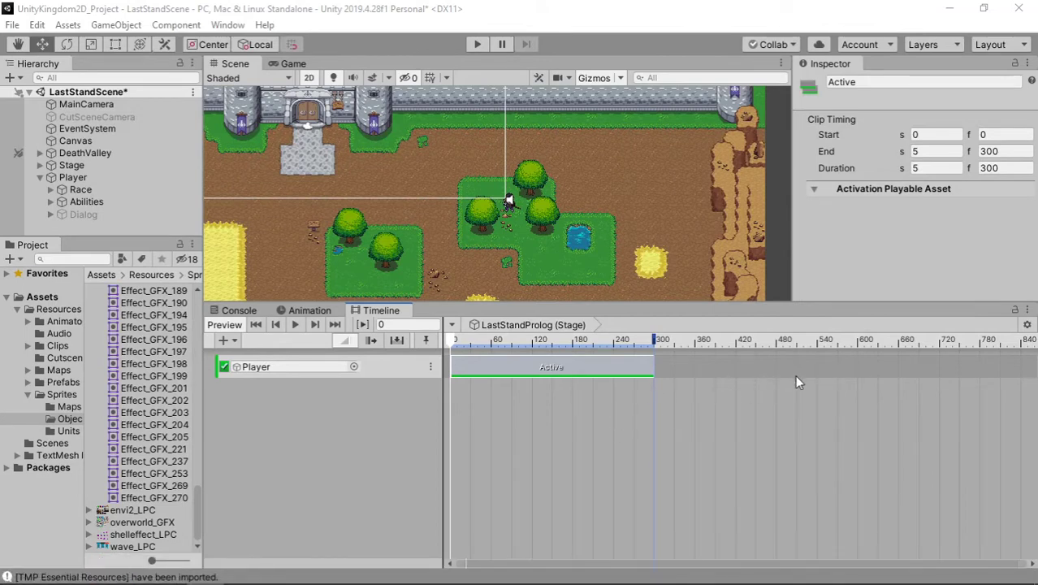
pyautogui.scroll(-2, 795, 376)
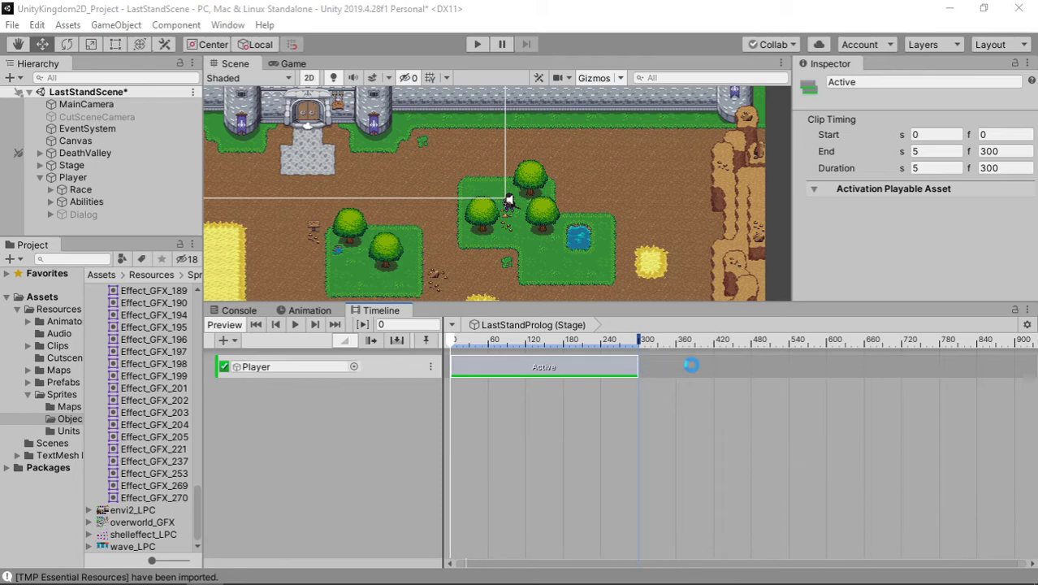
pyautogui.click(644, 375)
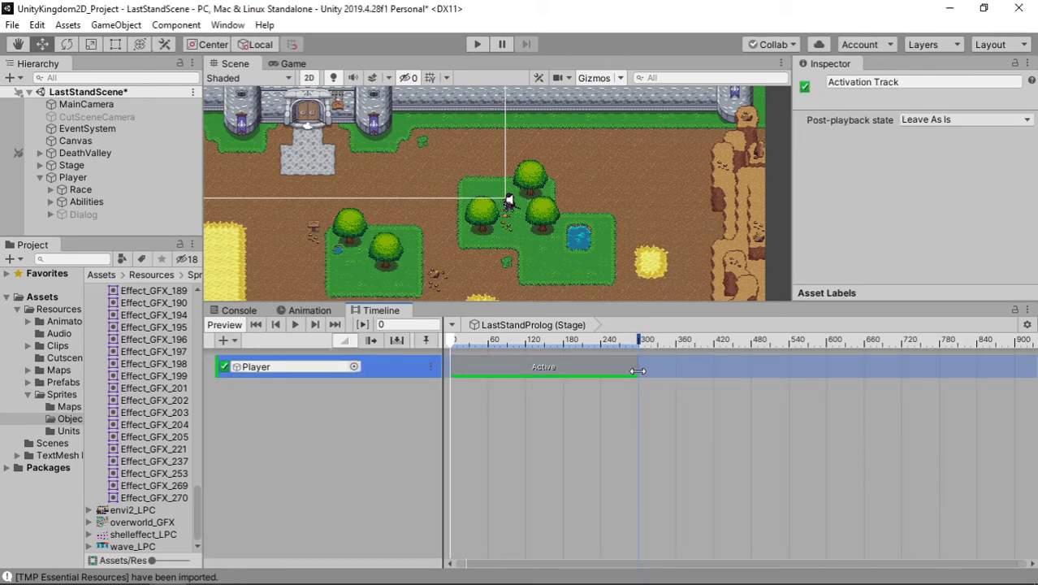
pyautogui.moveTo(700, 369); pyautogui.dragTo(824, 396)
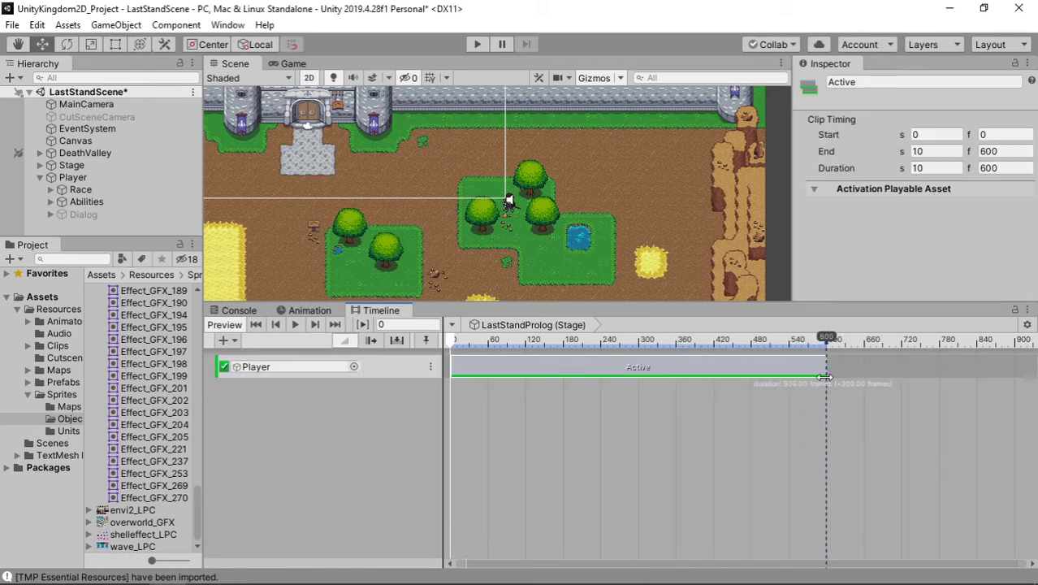
pyautogui.scroll(1, 813, 399)
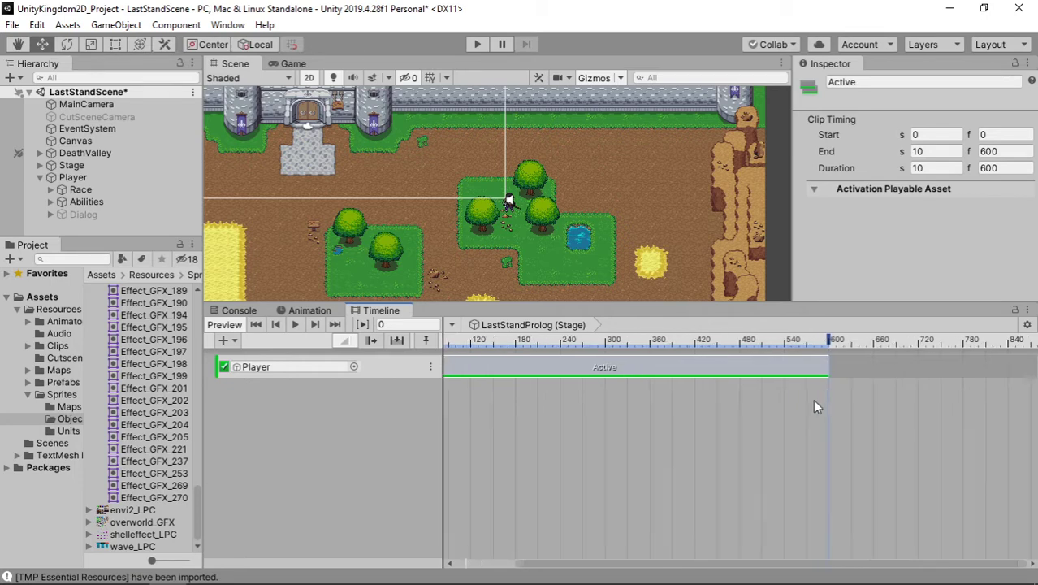
pyautogui.moveTo(558, 561); pyautogui.dragTo(504, 566)
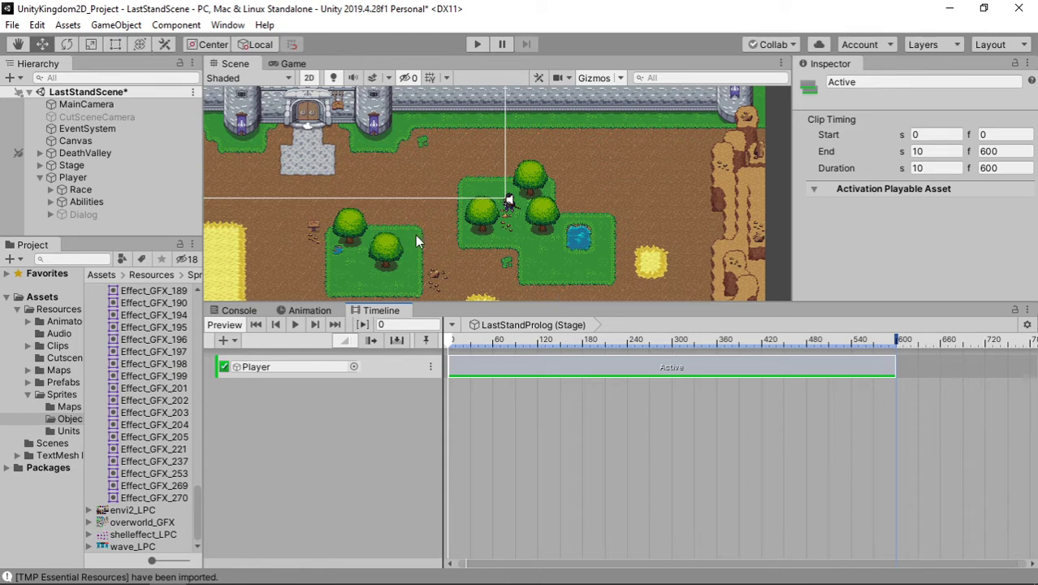
# Add Dialog as an activation track and delete its Active clip, leaving the track empty
pyautogui.moveTo(91, 213); pyautogui.dragTo(273, 420)
pyautogui.click(303, 423)
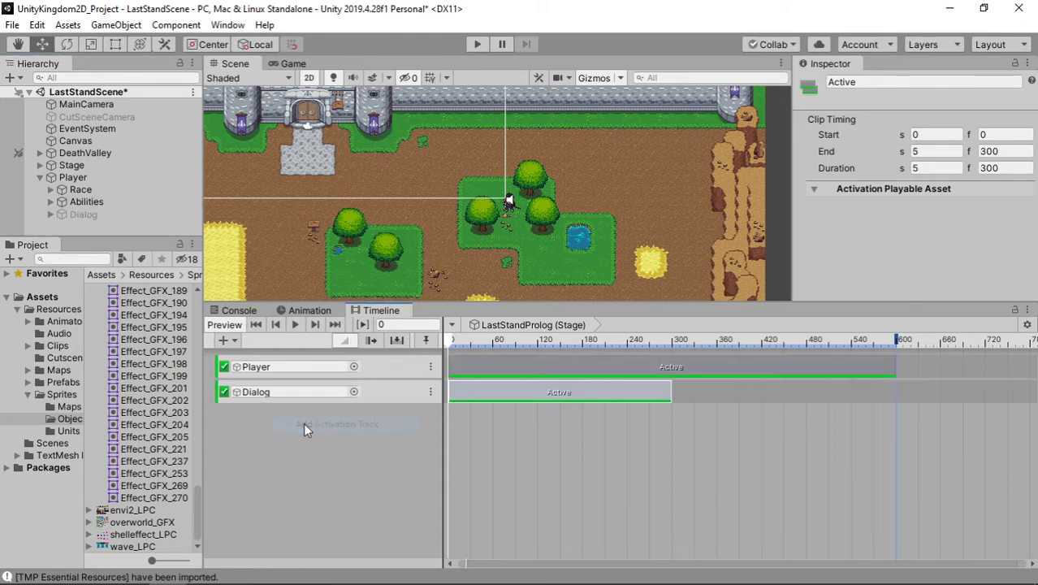
pyautogui.scroll(2, 528, 231)
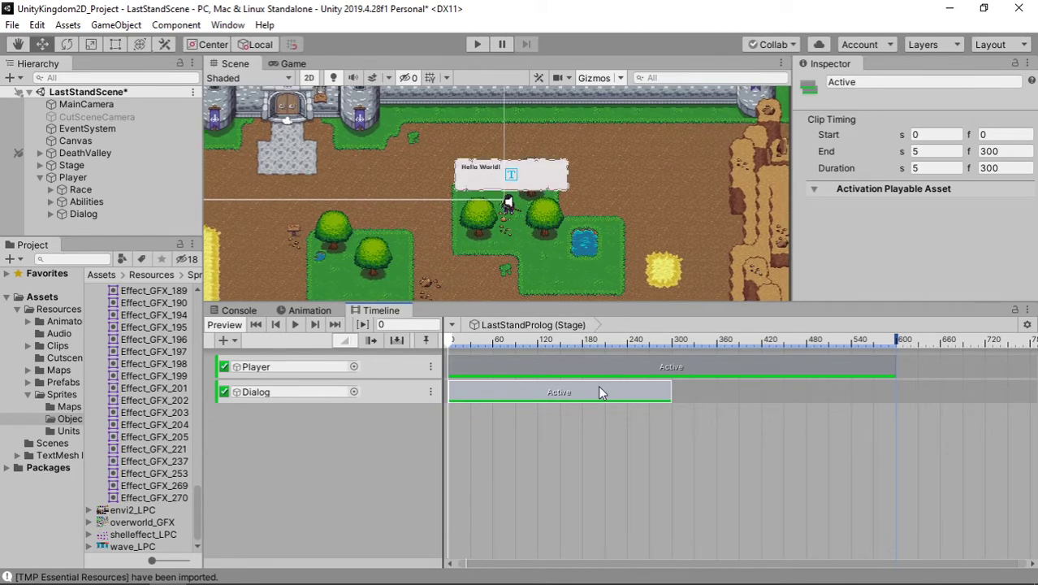
pyautogui.press('Delete')
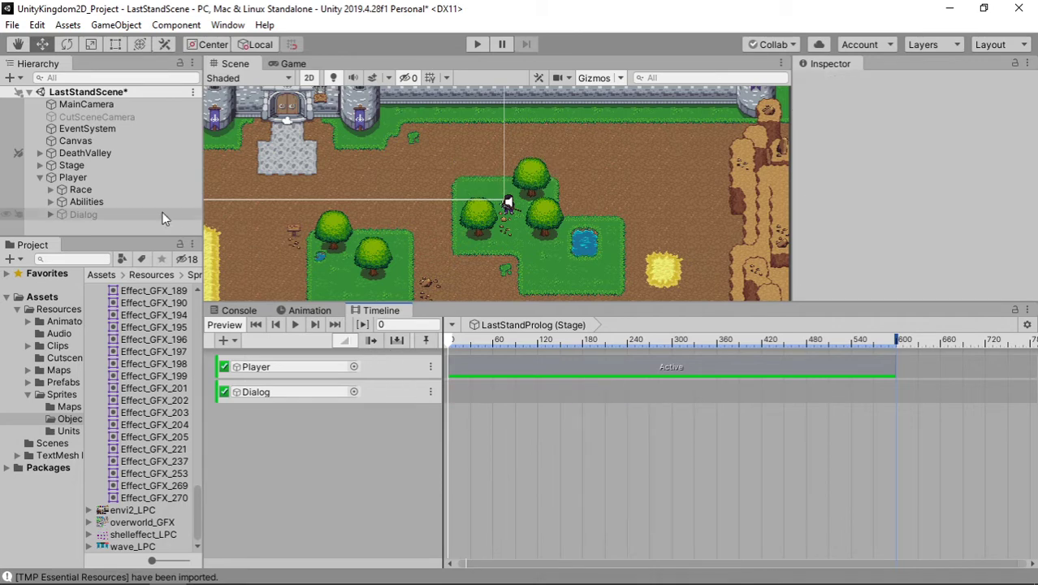
pyautogui.moveTo(119, 180); pyautogui.dragTo(284, 457)
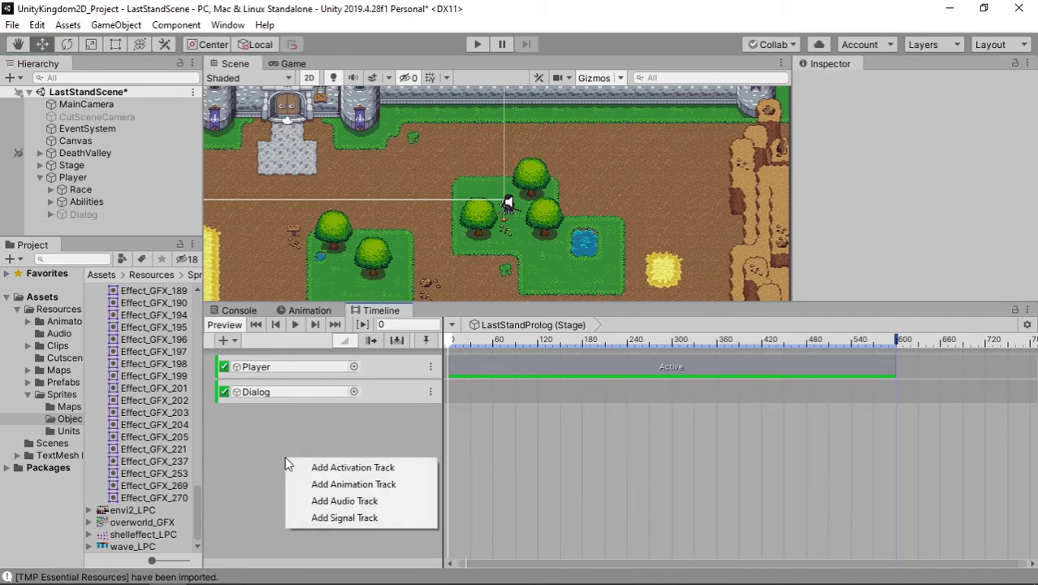
# Add a Player animation track and place it between the Player activation and Dialog tracks
pyautogui.click(355, 483)
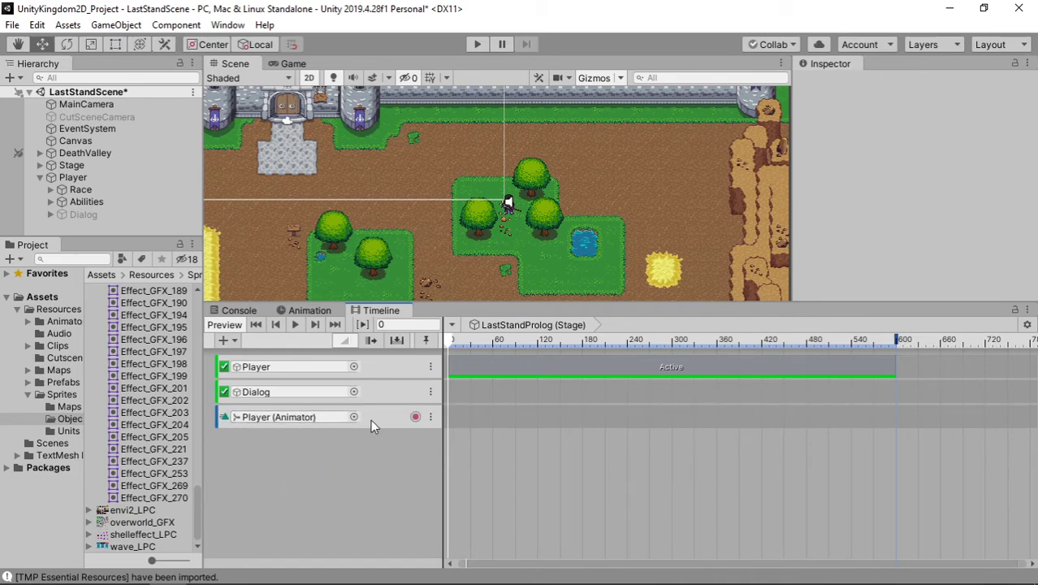
pyautogui.moveTo(374, 420); pyautogui.dragTo(378, 384)
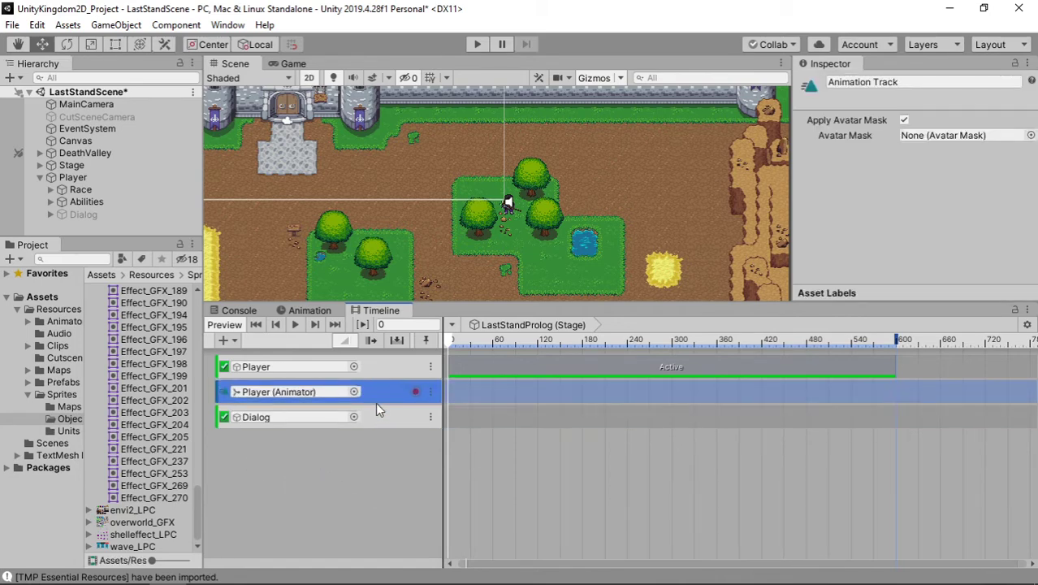
pyautogui.click(364, 461)
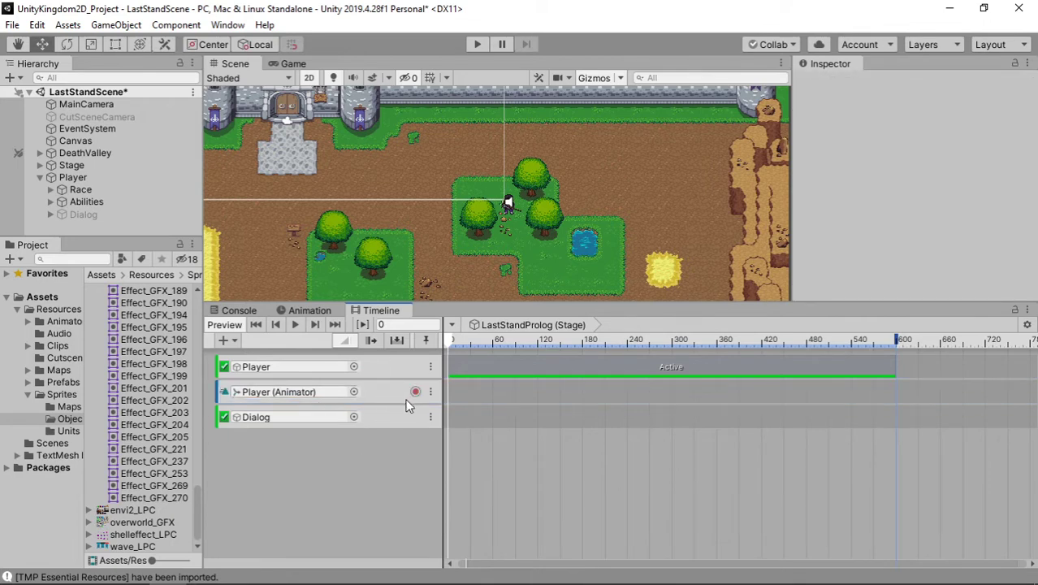
pyautogui.click(307, 309)
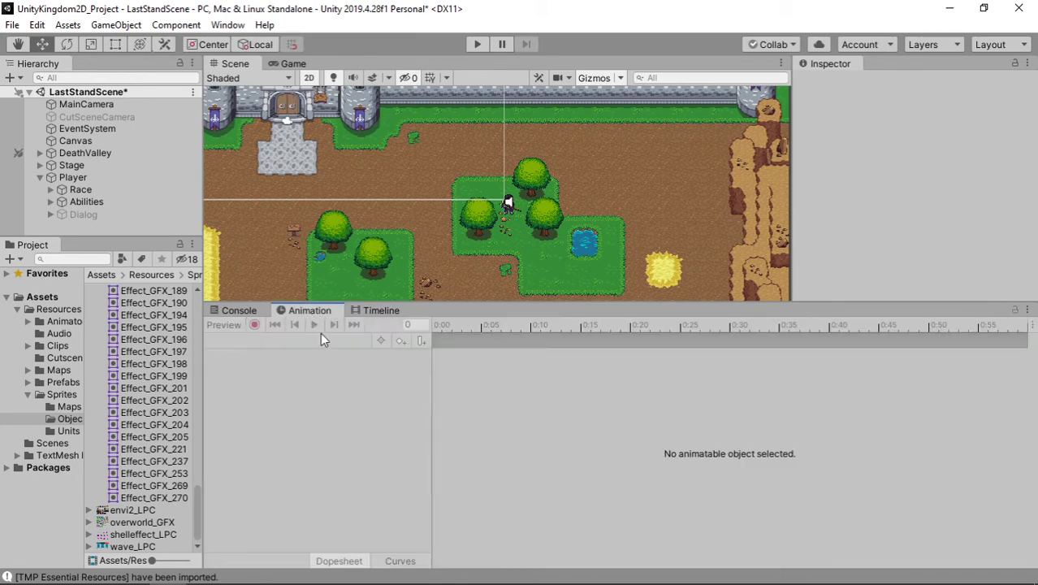
pyautogui.click(364, 312)
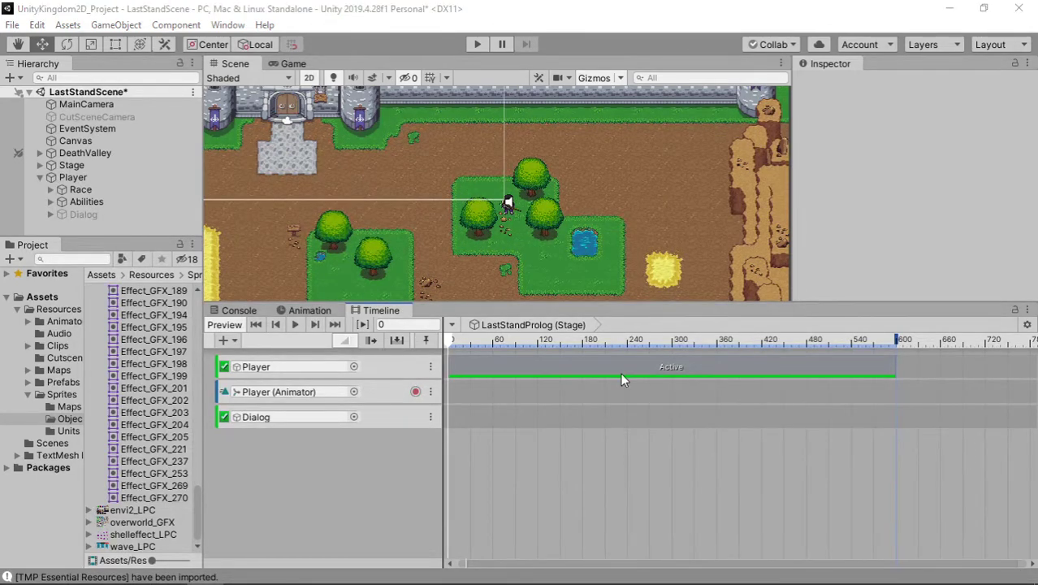
# Enlarge the Scene view and set the timeline's current frame to 60
pyautogui.scroll(5, 464, 229)
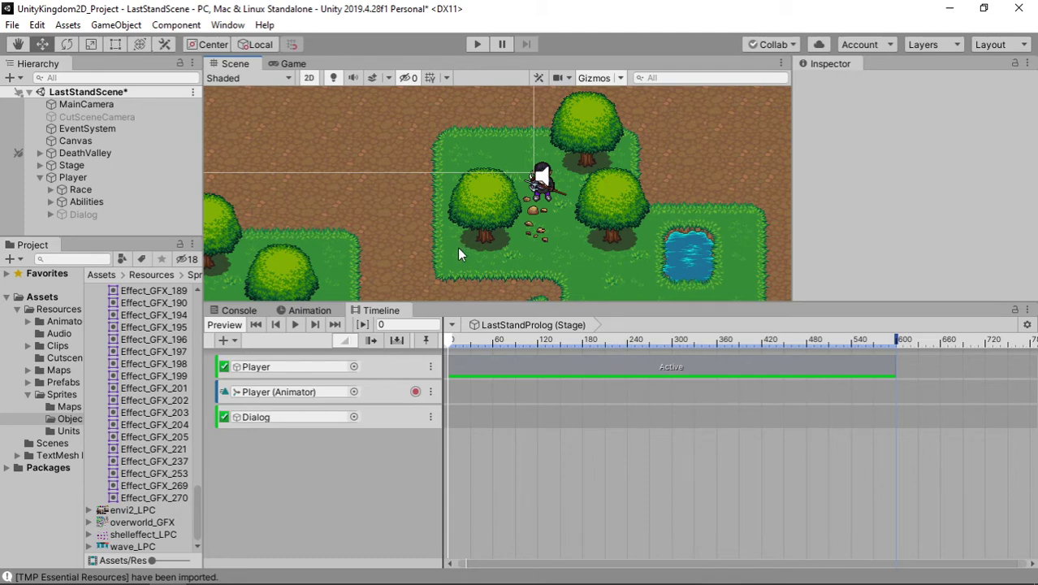
pyautogui.scroll(-1, 406, 256)
pyautogui.scroll(-1, 429, 259)
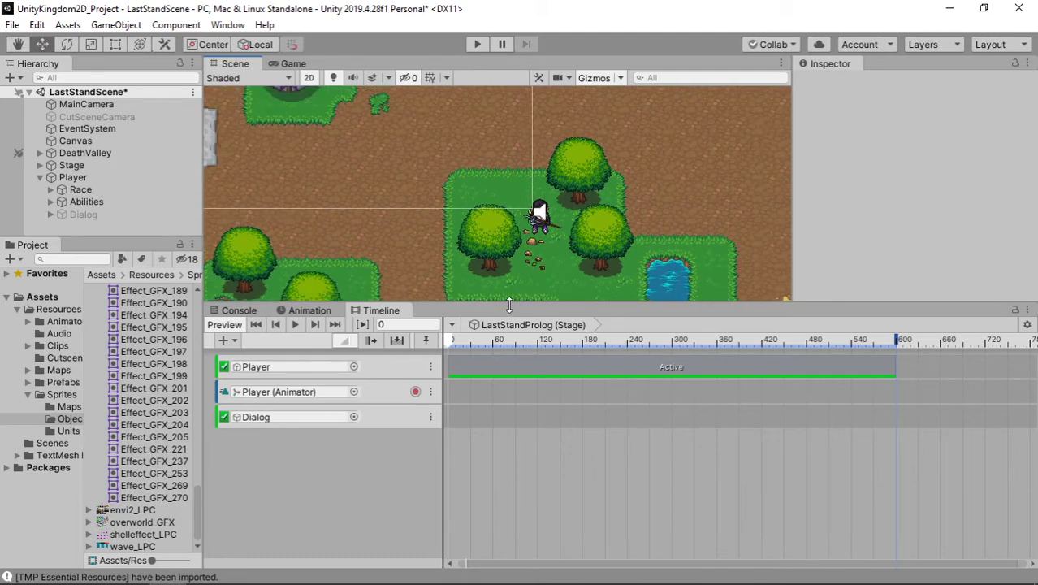
pyautogui.moveTo(509, 303); pyautogui.dragTo(509, 341)
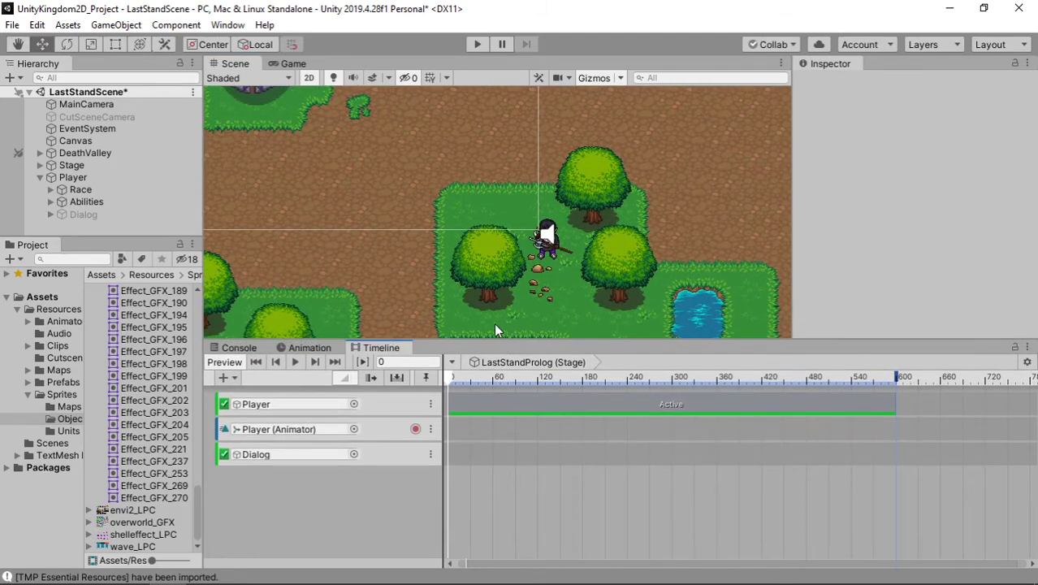
pyautogui.click(492, 380)
pyautogui.click(415, 361)
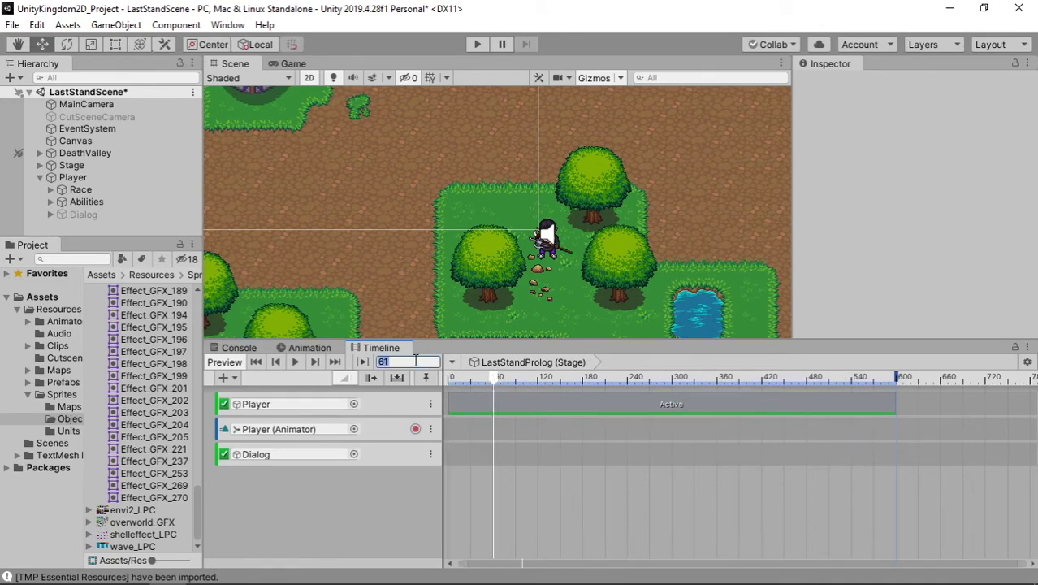
pyautogui.write('60')
pyautogui.press('Return')
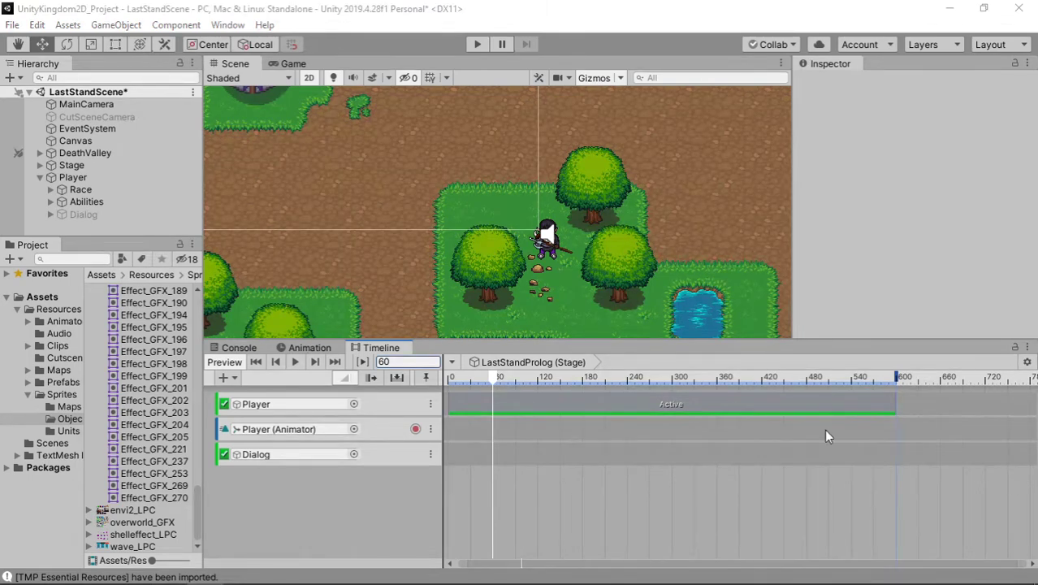
# Start recording on Player (Animator), then nudge the Player to key its starting position
pyautogui.click(417, 446)
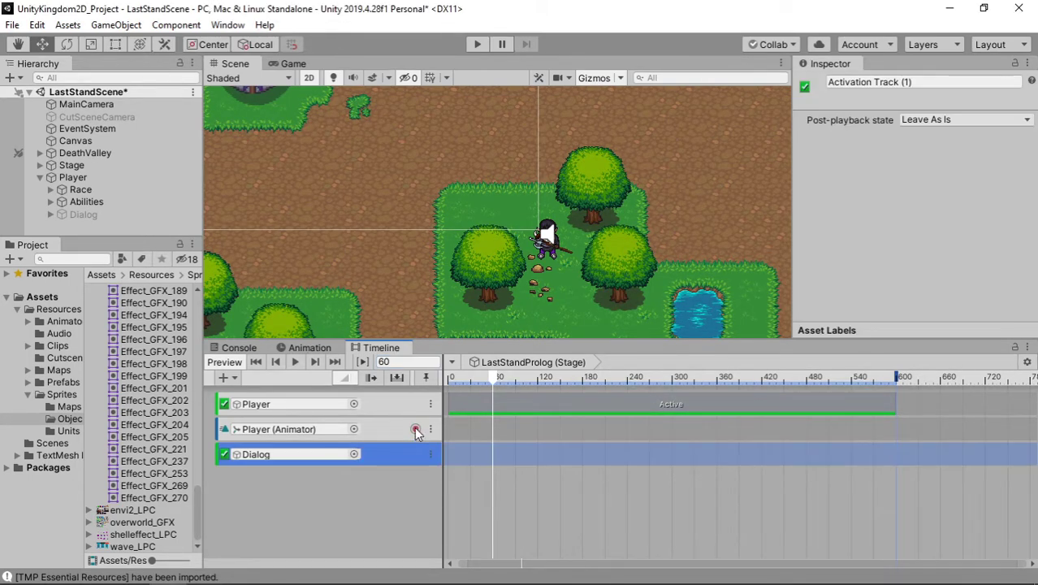
pyautogui.click(415, 429)
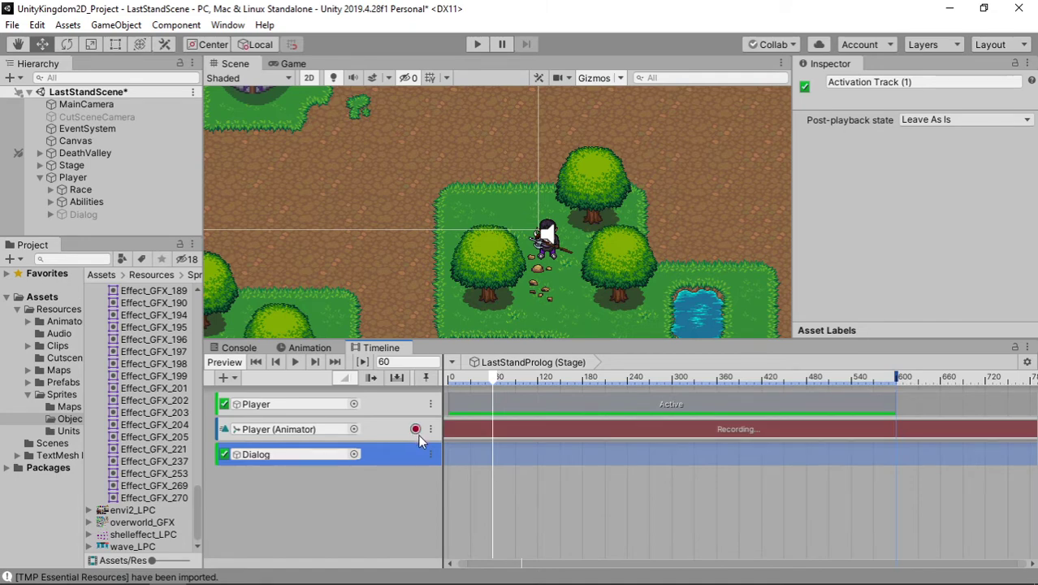
pyautogui.scroll(3, 167, 400)
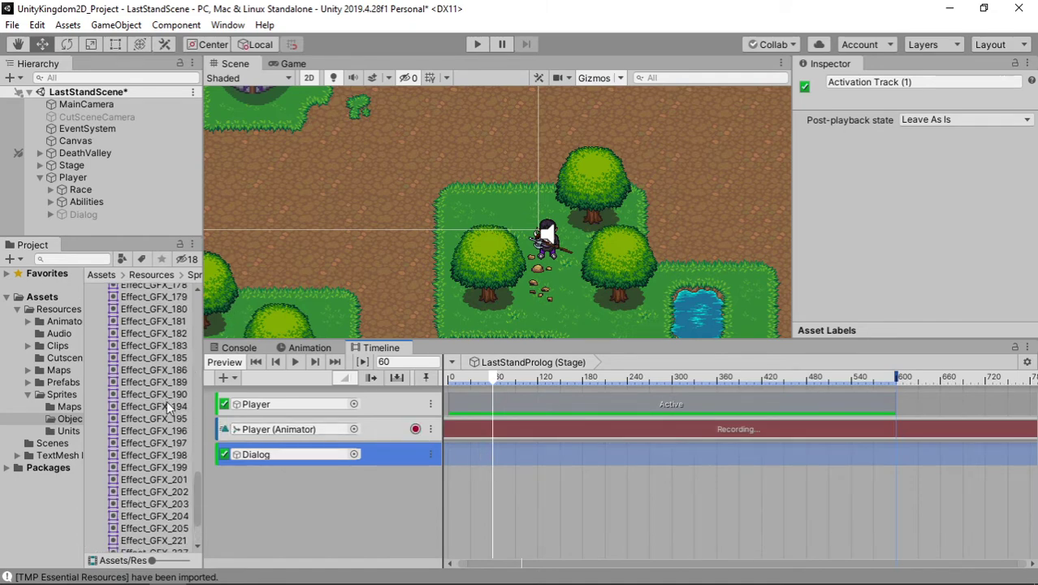
pyautogui.scroll(3, 200, 409)
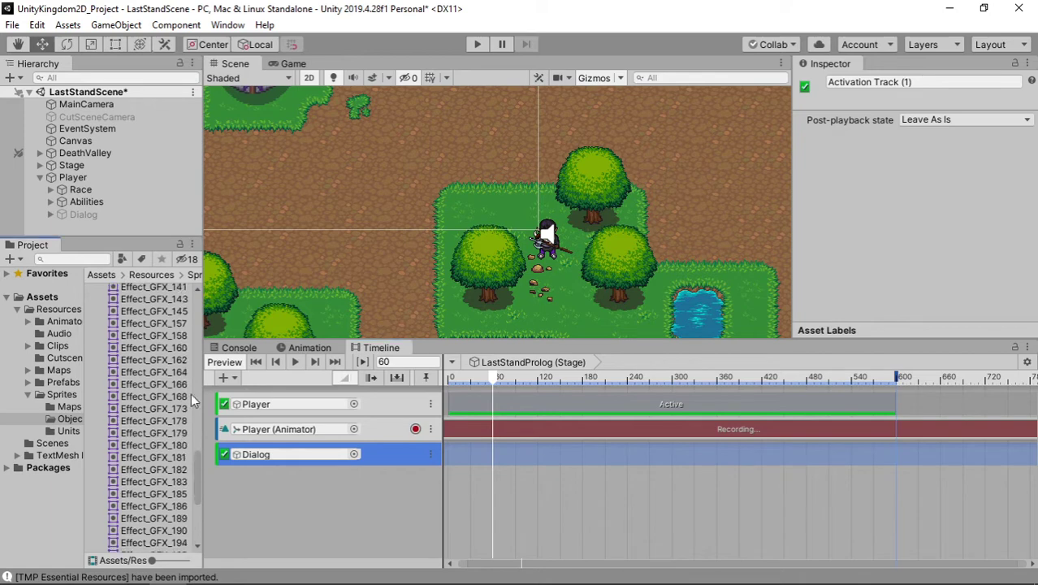
pyautogui.moveTo(198, 467); pyautogui.dragTo(98, 342)
pyautogui.click(56, 310)
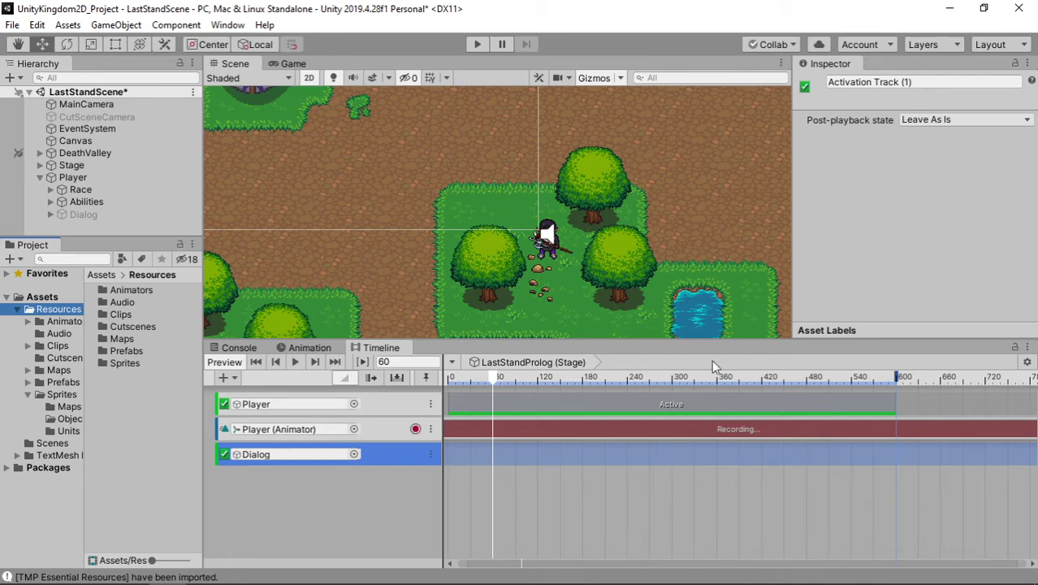
pyautogui.click(95, 176)
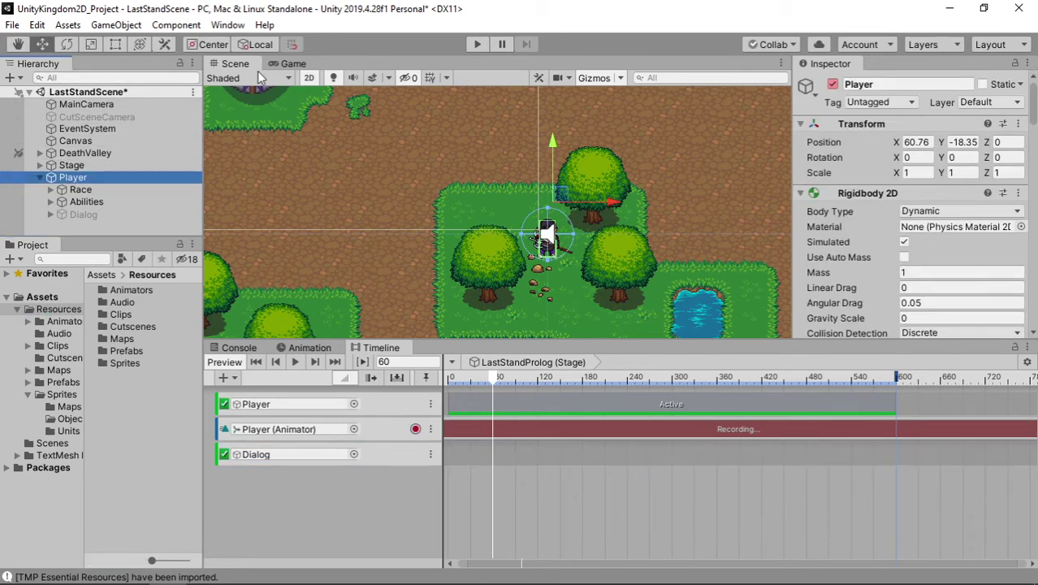
pyautogui.scroll(2, 623, 208)
pyautogui.scroll(2, 623, 208)
pyautogui.scroll(2, 599, 214)
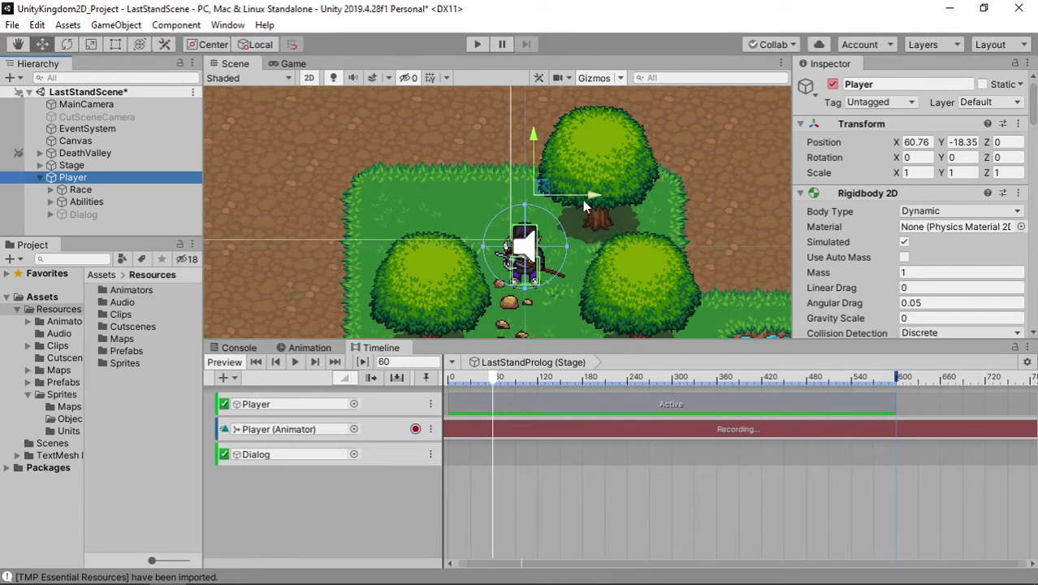
pyautogui.moveTo(582, 197); pyautogui.dragTo(584, 200)
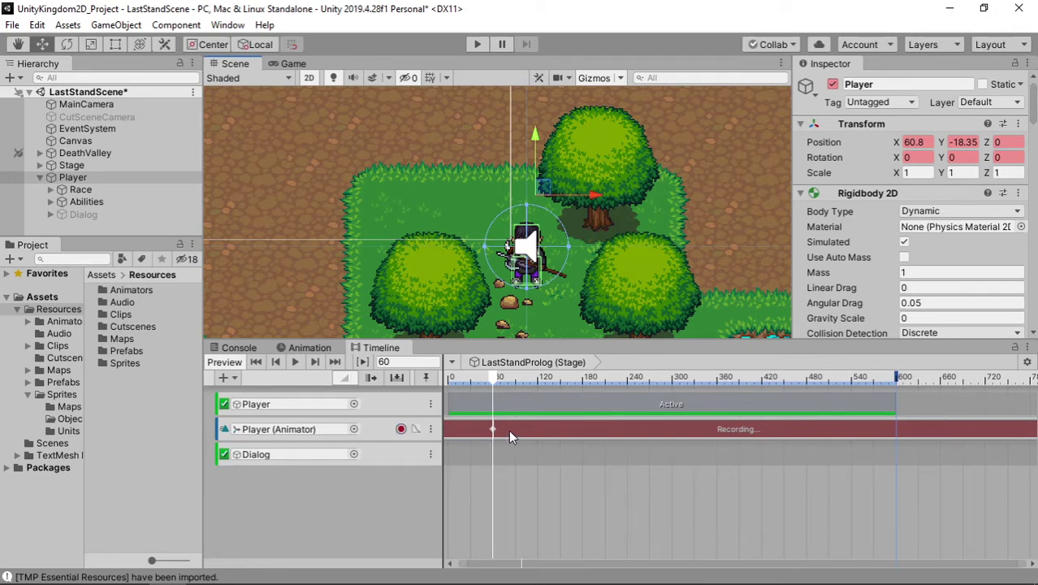
# Pan the Scene view to fit the castle and Player, then move the playhead to frame 240
pyautogui.scroll(-1, 398, 258)
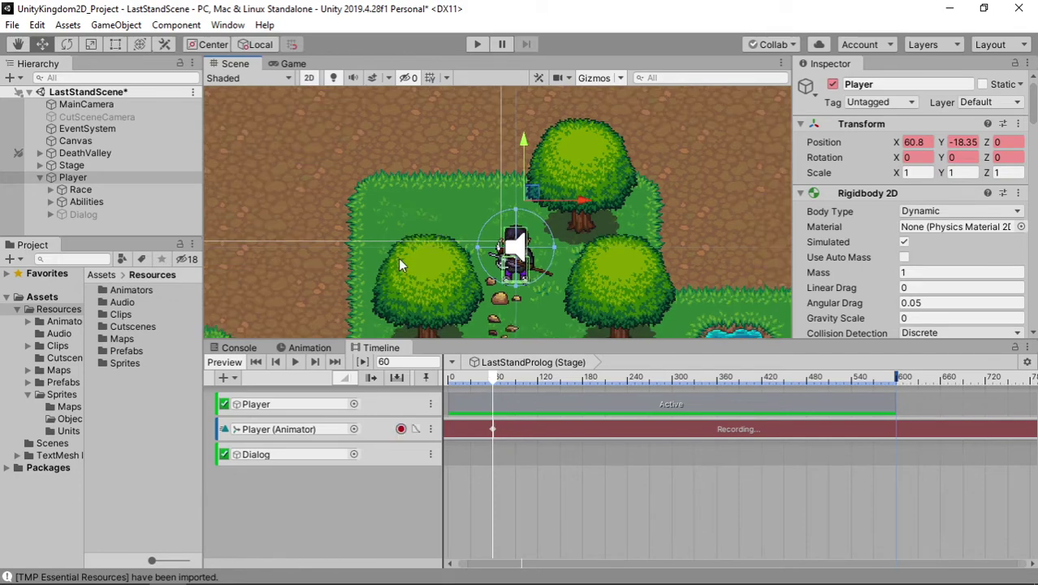
pyautogui.scroll(-2, 398, 258)
pyautogui.moveTo(403, 260)
pyautogui.mouseDown(button='middle')
pyautogui.moveTo(514, 241)
pyautogui.moveTo(482, 282)
pyautogui.mouseUp(button='middle')
pyautogui.scroll(-2, 514, 240)
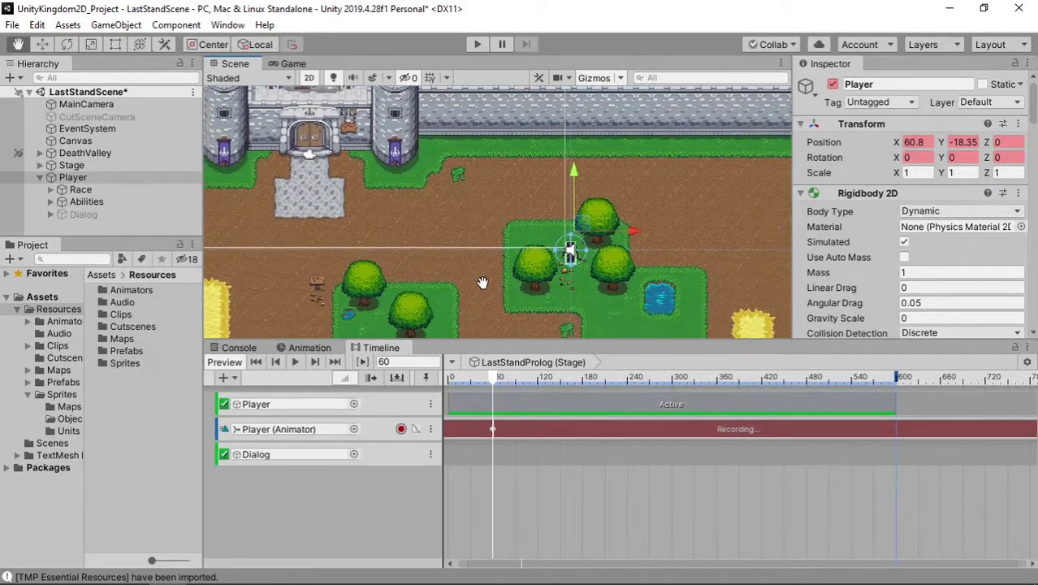
pyautogui.moveTo(587, 253); pyautogui.dragTo(611, 253, button='middle')
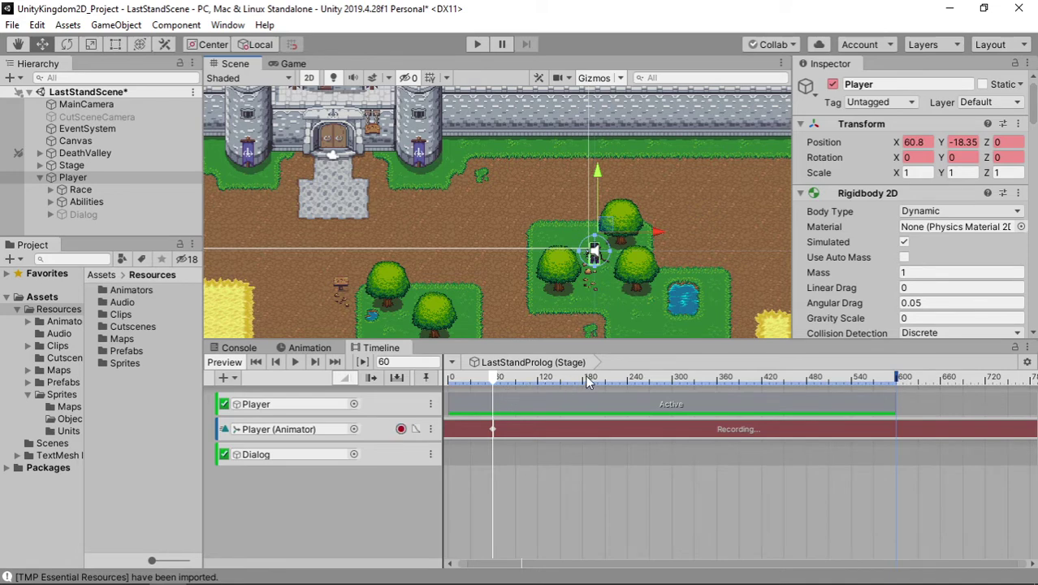
pyautogui.click(628, 383)
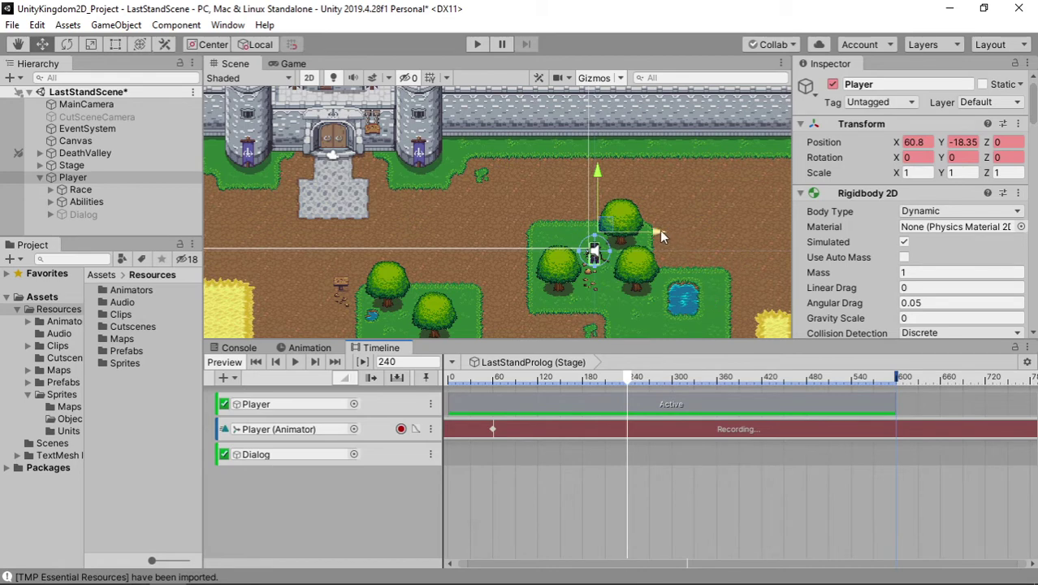
# Key the Player moved left to X 43.98 at frame 240, then set the timeline to frame 300
pyautogui.moveTo(659, 230); pyautogui.dragTo(401, 254)
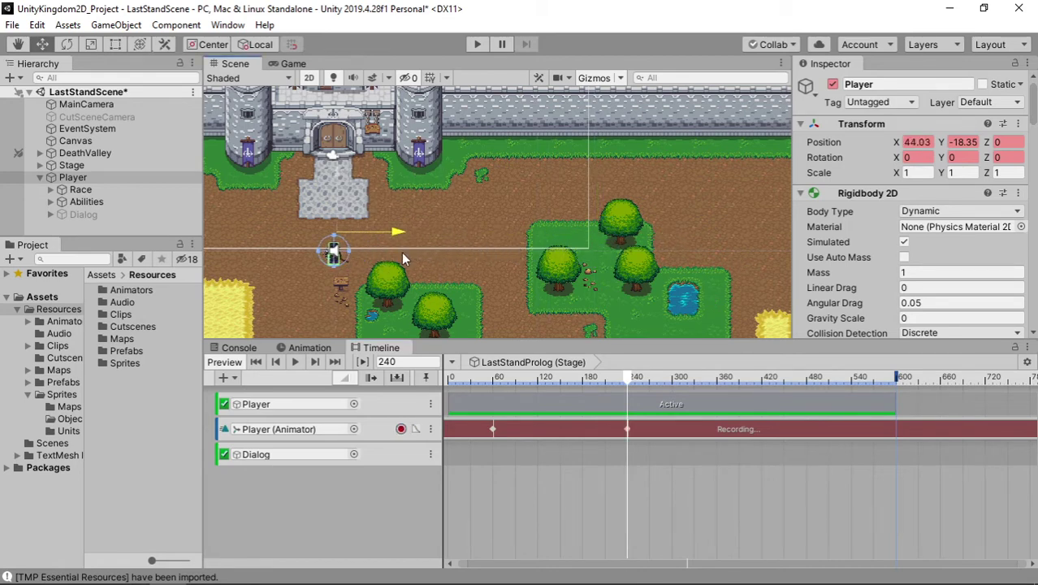
pyautogui.moveTo(402, 258); pyautogui.dragTo(400, 258)
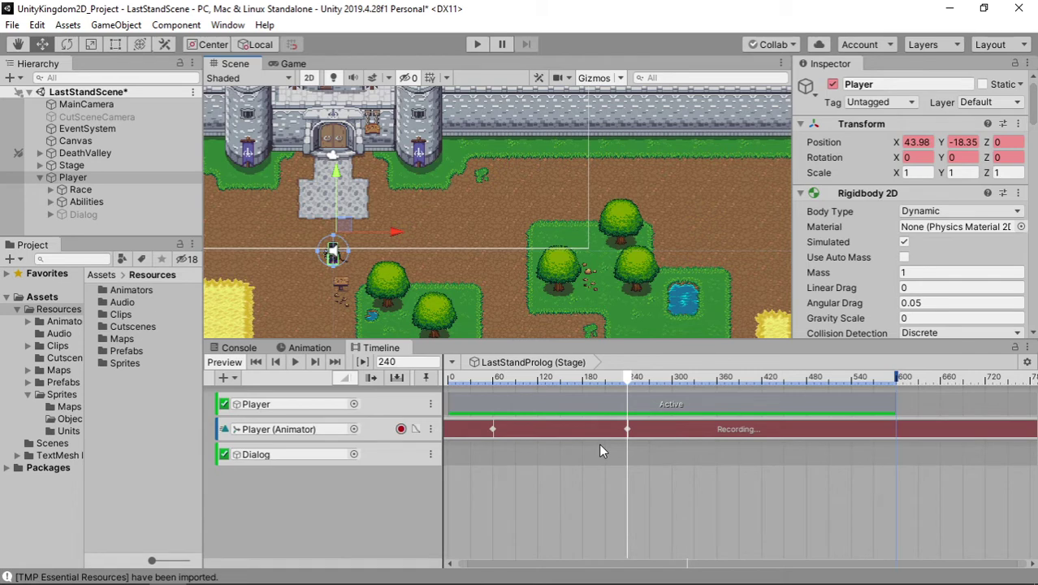
pyautogui.click(670, 382)
pyautogui.click(387, 363)
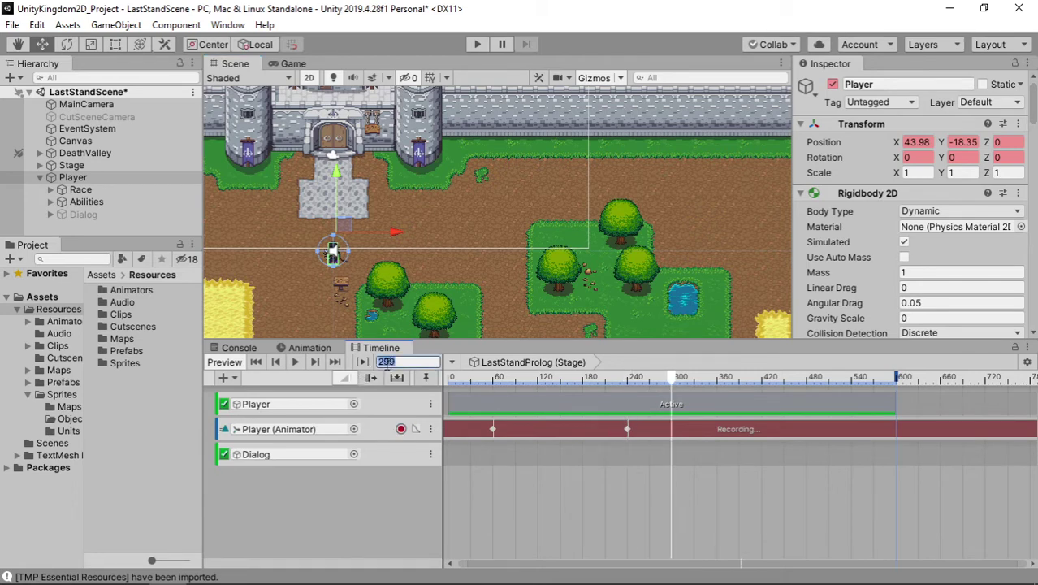
pyautogui.write('300')
pyautogui.press('Return')
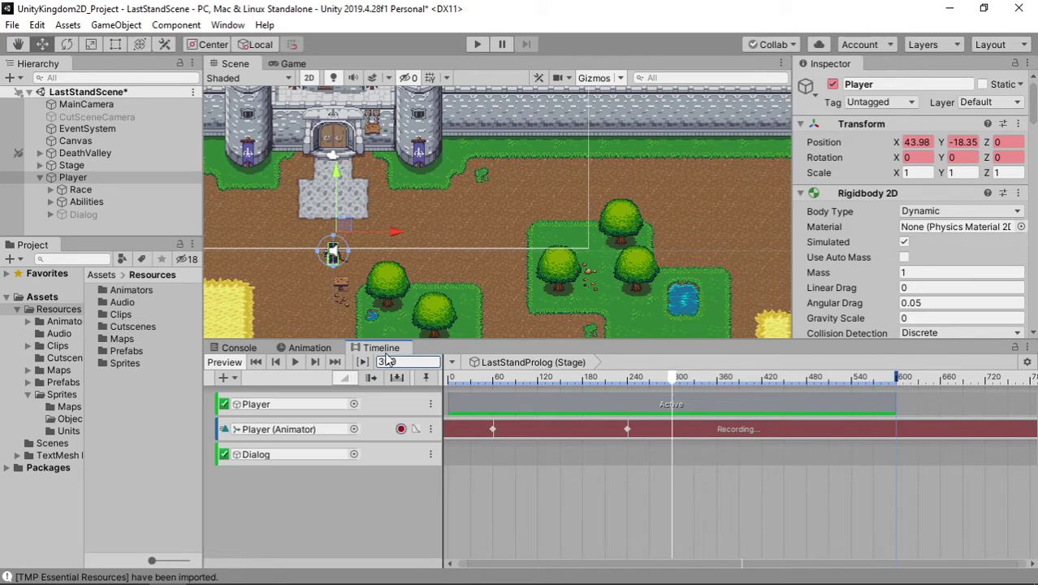
# Open the Player animation track in the Animation editor and copy the 4:00 position key to 5:00
pyautogui.rightClick(604, 433)
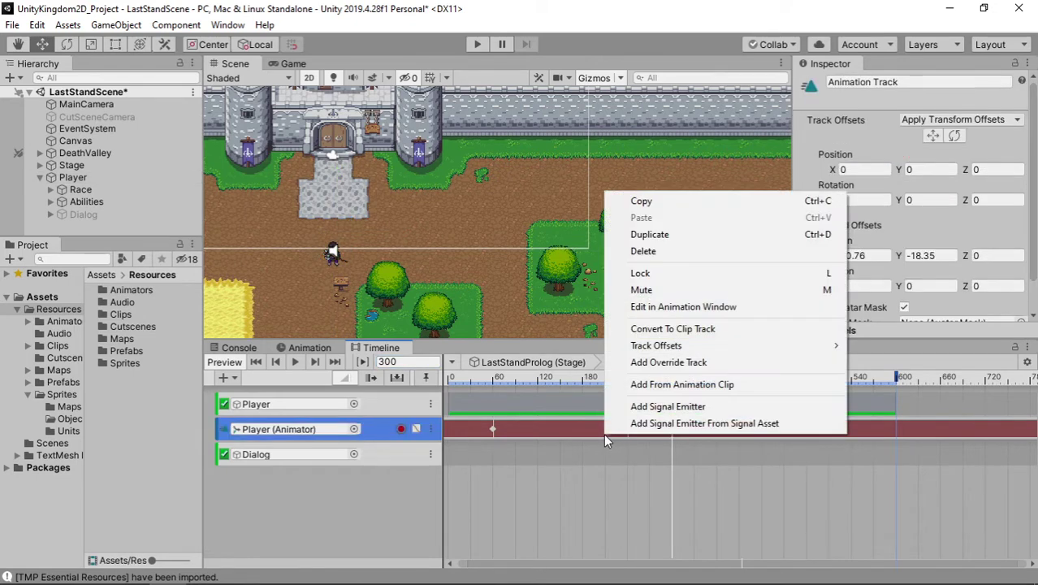
pyautogui.click(684, 307)
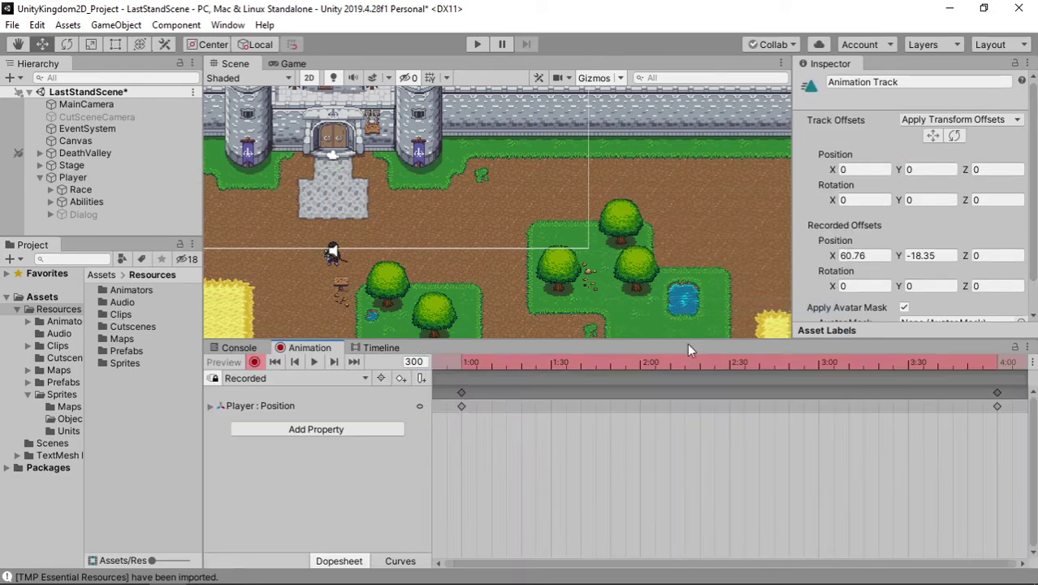
pyautogui.scroll(-3, 709, 422)
pyautogui.scroll(-3, 709, 421)
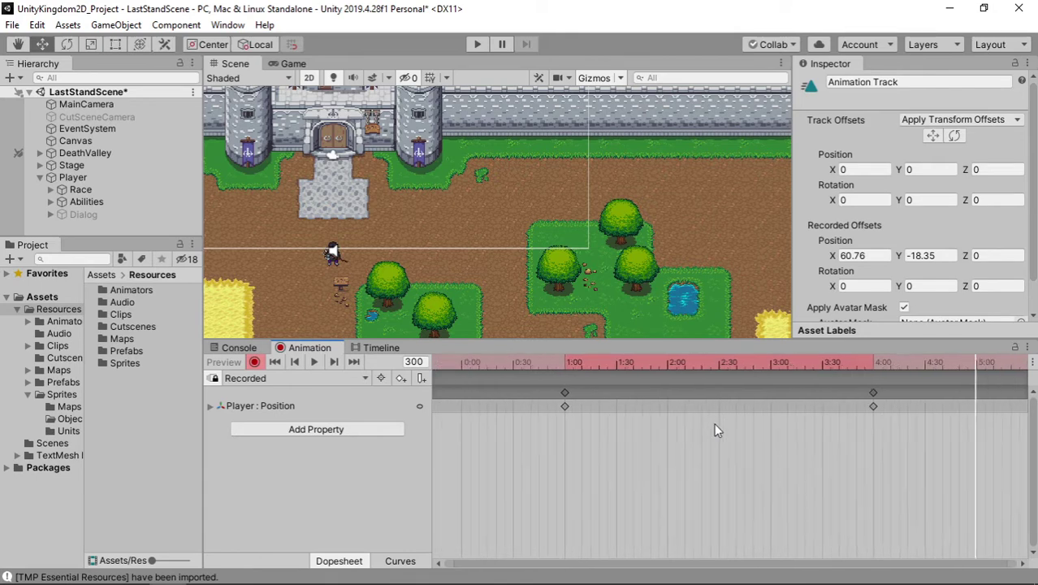
pyautogui.scroll(-2, 723, 411)
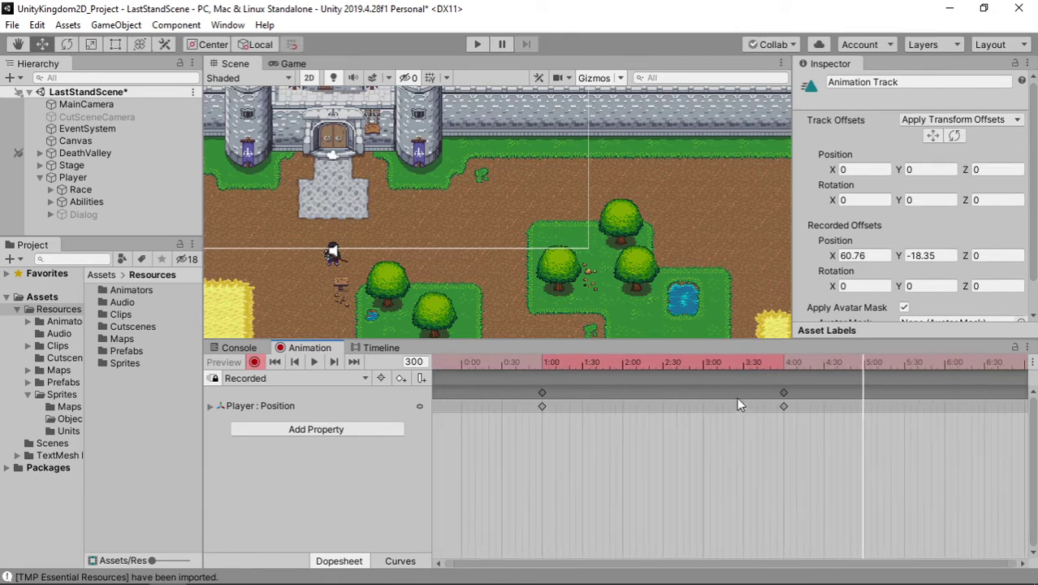
pyautogui.click(784, 398)
pyautogui.hotkey('ctrl', 'c')
pyautogui.hotkey('ctrl', 'v')
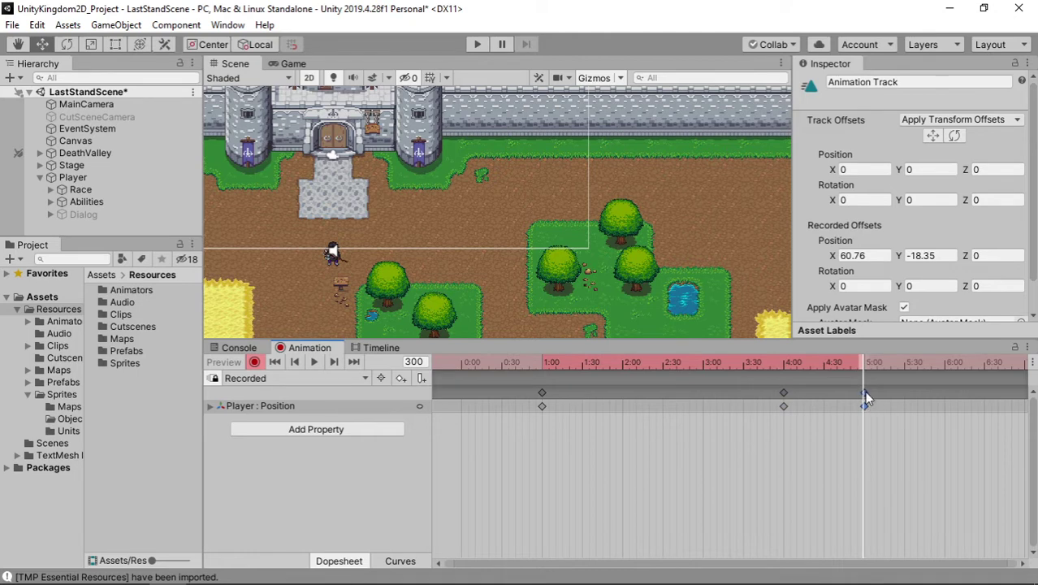
# Return to the LastStandProlog timeline and select the Player in the Hierarchy
pyautogui.click(379, 349)
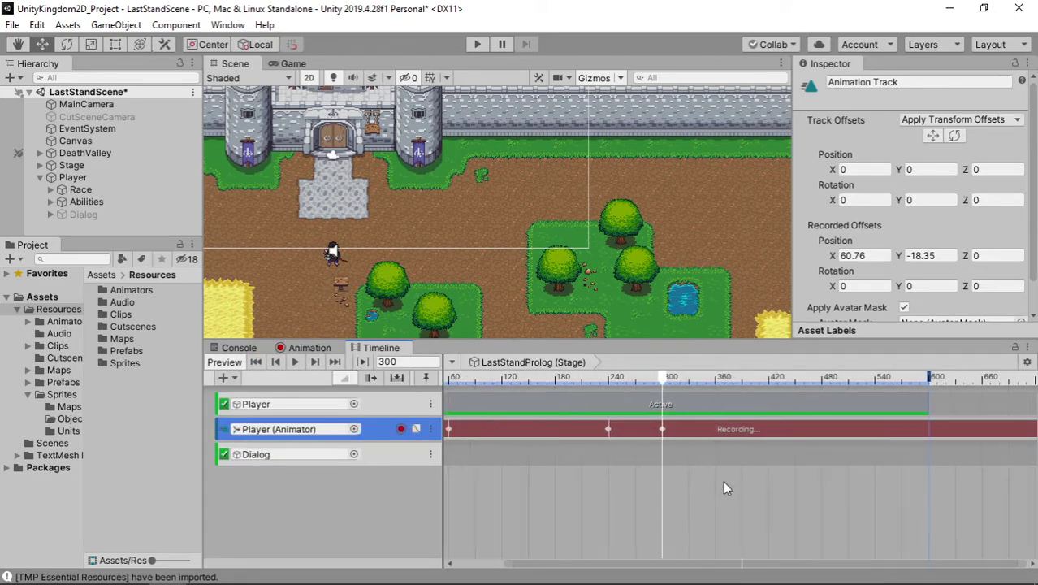
pyautogui.scroll(2, 723, 481)
pyautogui.scroll(1, 714, 475)
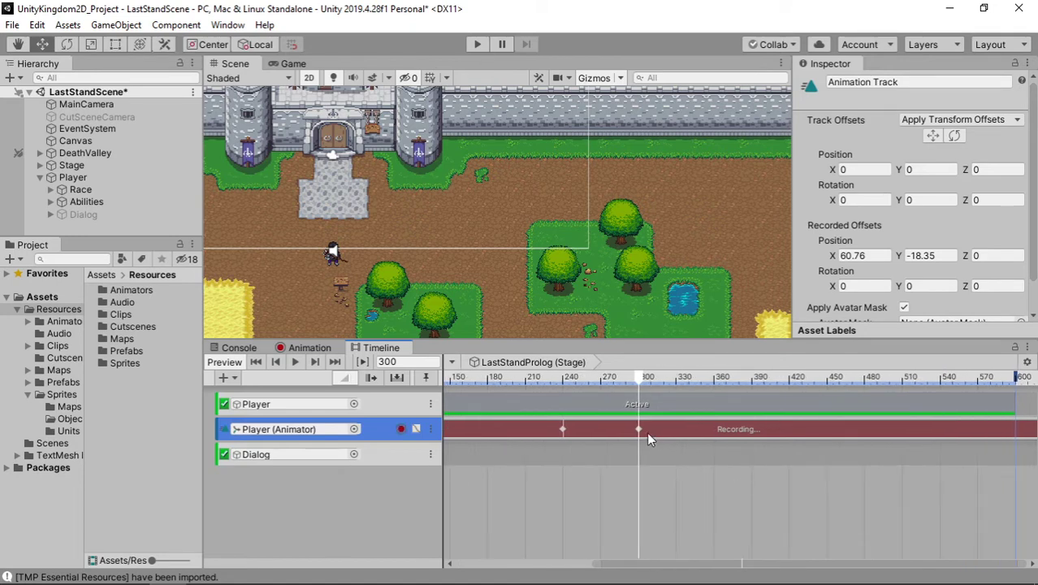
pyautogui.click(96, 177)
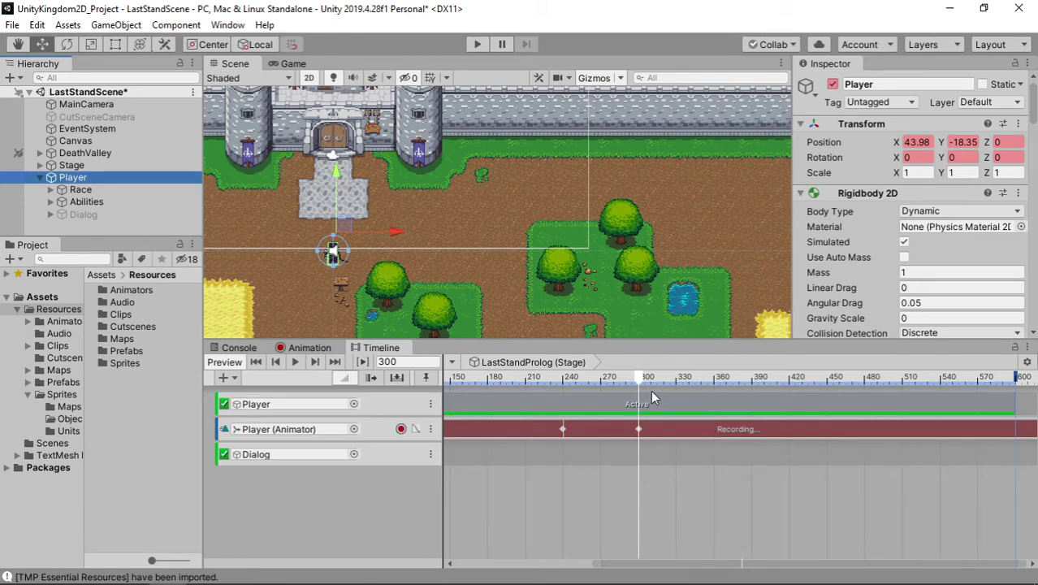
# Key the Player raised to Y -14.61 on the gate path at frame 420, then go to frame 600
pyautogui.scroll(-2, 687, 421)
pyautogui.scroll(-1, 683, 415)
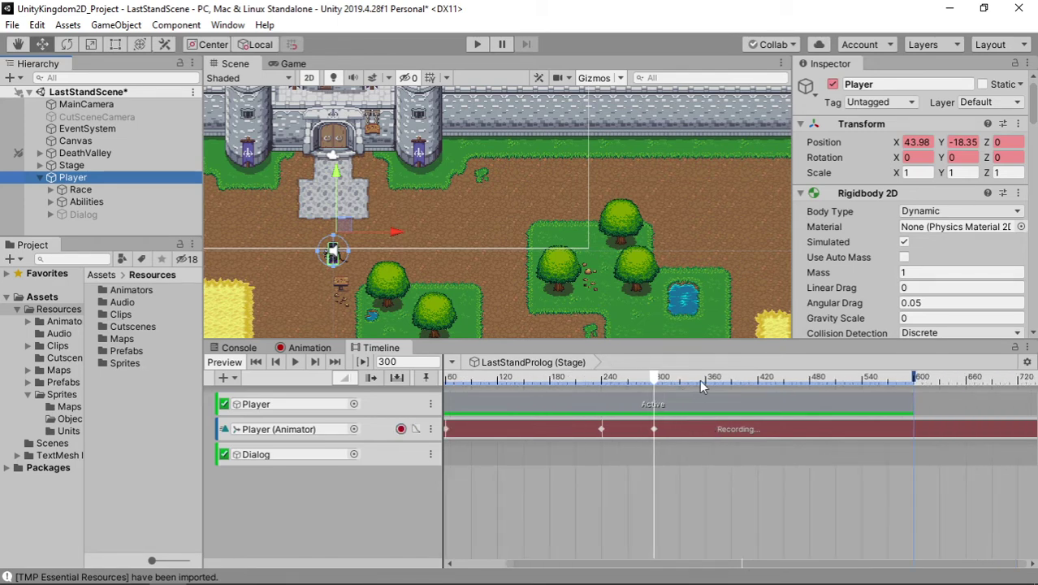
pyautogui.click(758, 381)
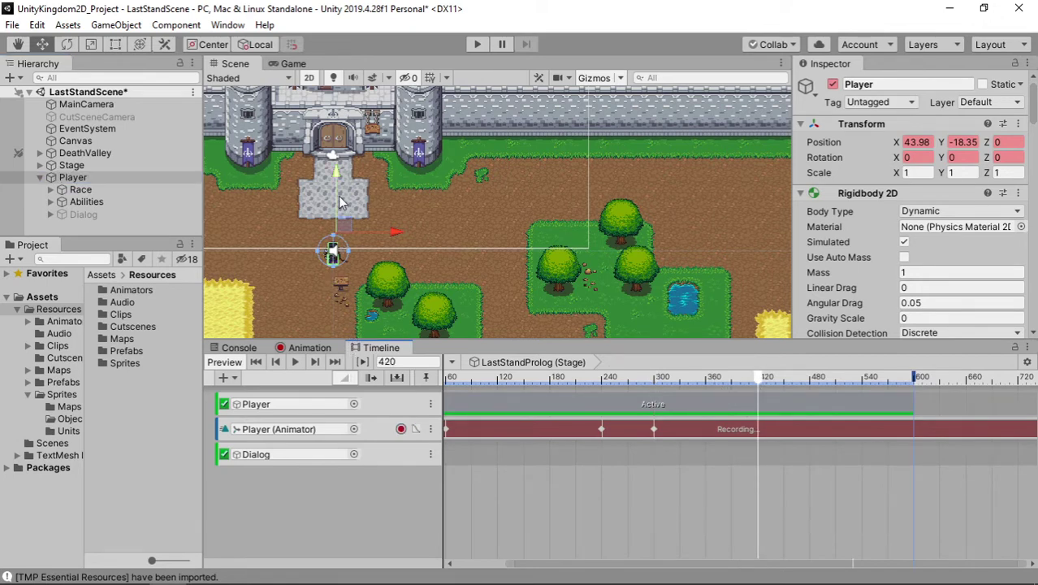
pyautogui.moveTo(340, 192); pyautogui.dragTo(342, 145)
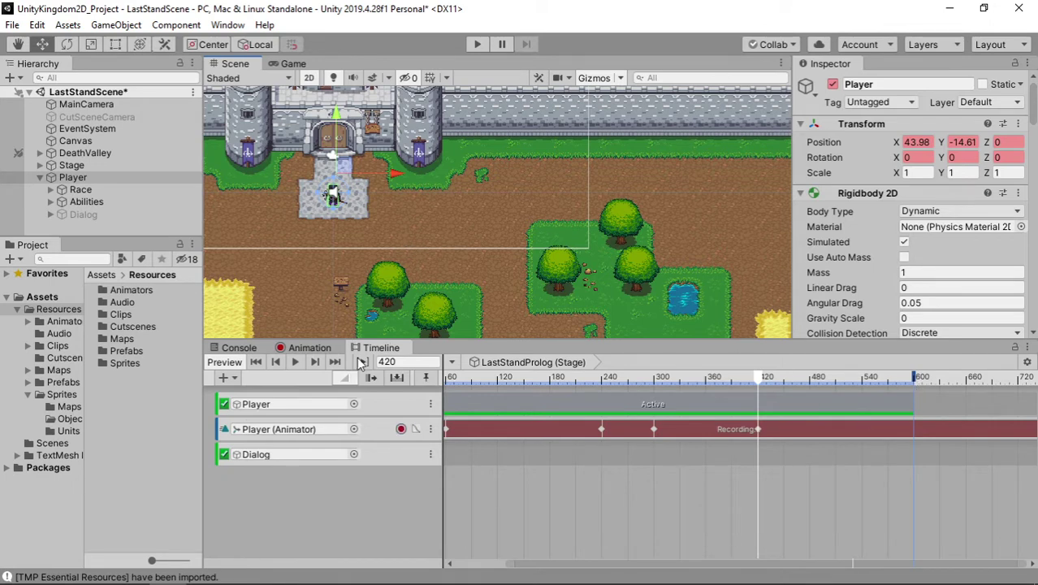
pyautogui.click(397, 364)
pyautogui.write('600')
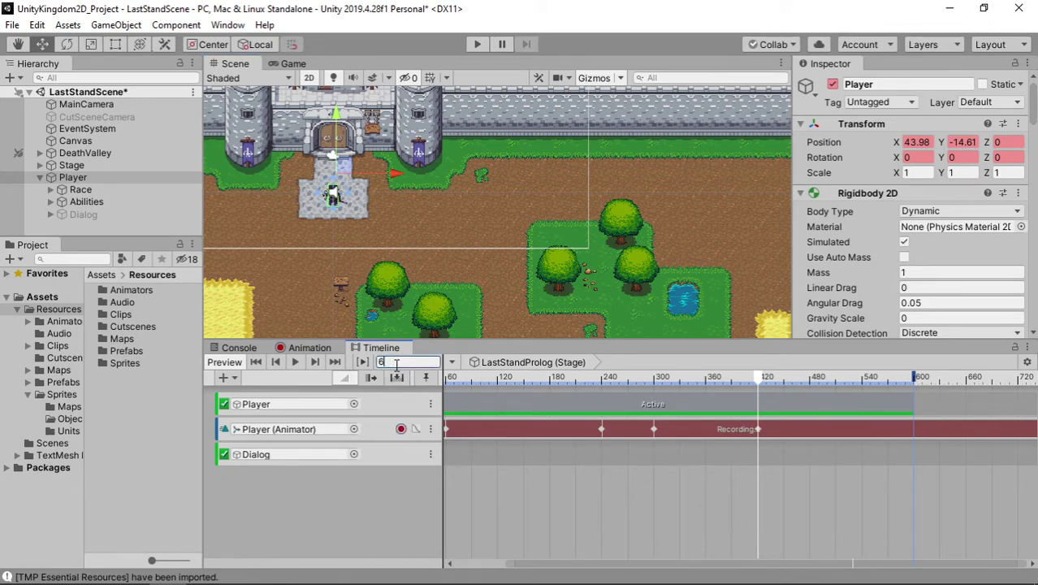
pyautogui.press('Return')
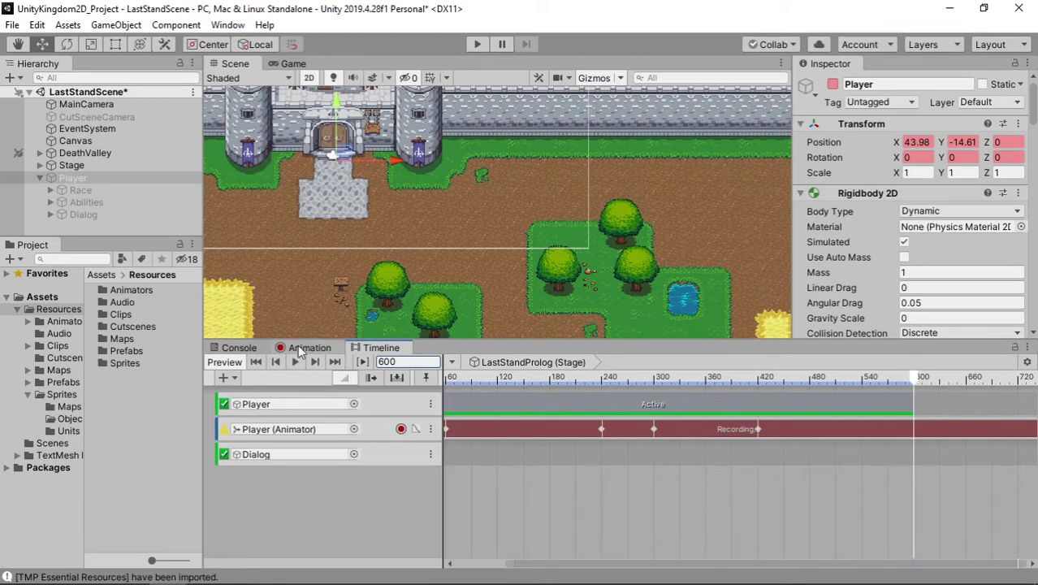
# Paste the last position key at frame 600 so the Player holds X 43.98, Y -14.61
pyautogui.click(305, 348)
pyautogui.scroll(-3, 615, 417)
pyautogui.scroll(-2, 650, 441)
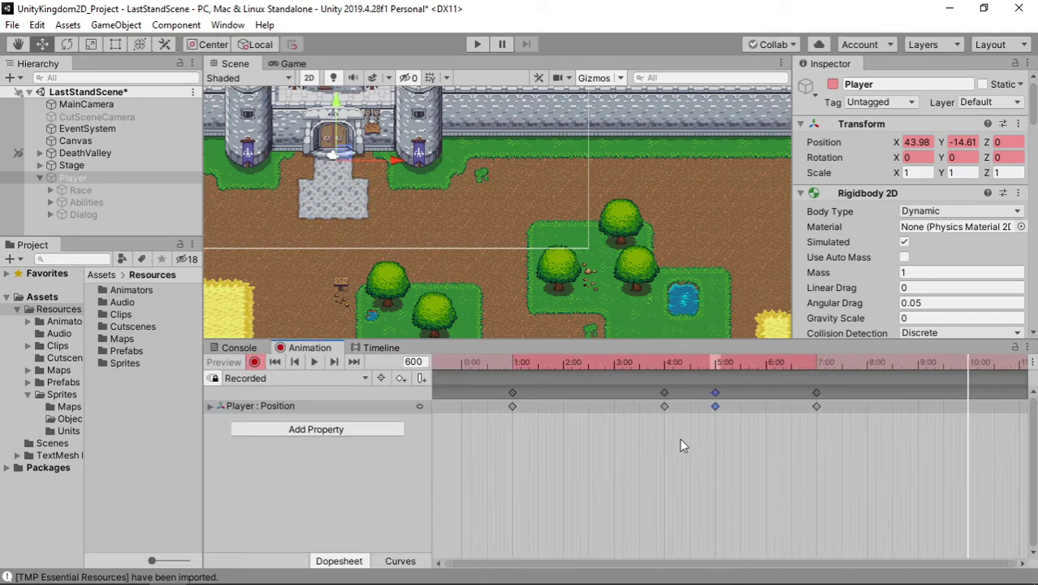
pyautogui.scroll(-1, 707, 390)
pyautogui.click(784, 392)
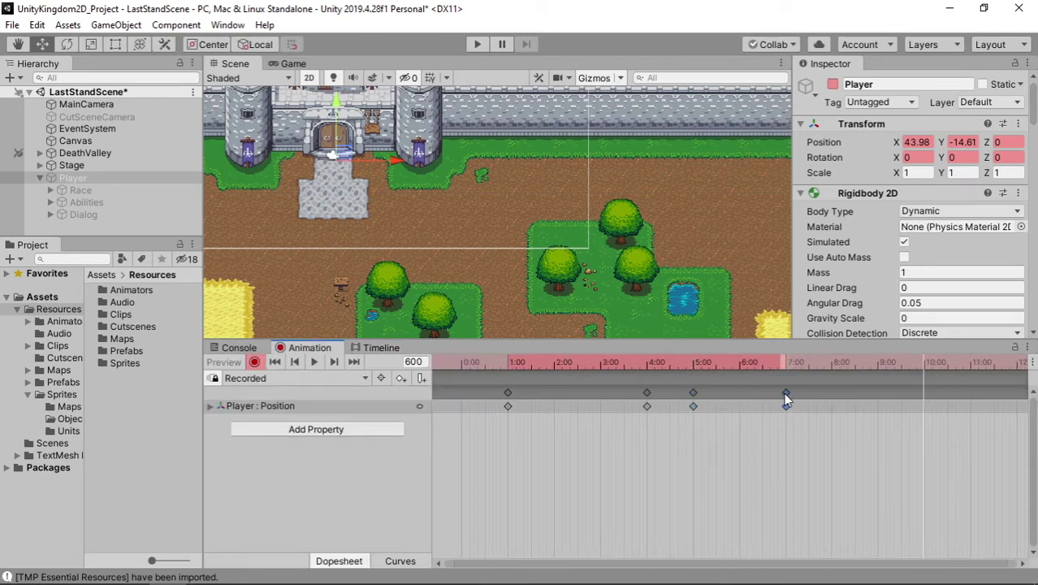
pyautogui.hotkey('ctrl', 'v')
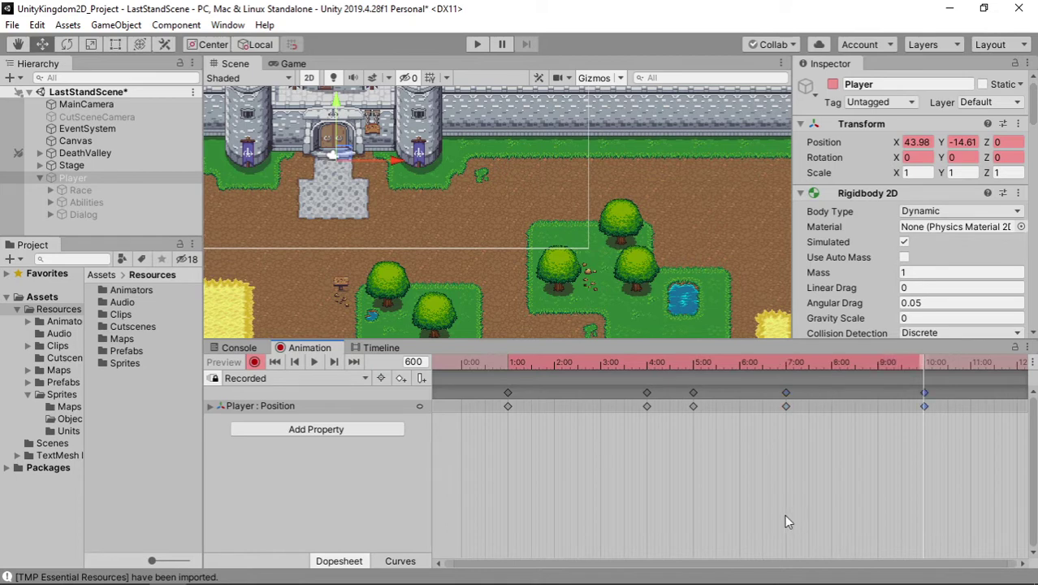
pyautogui.click(366, 349)
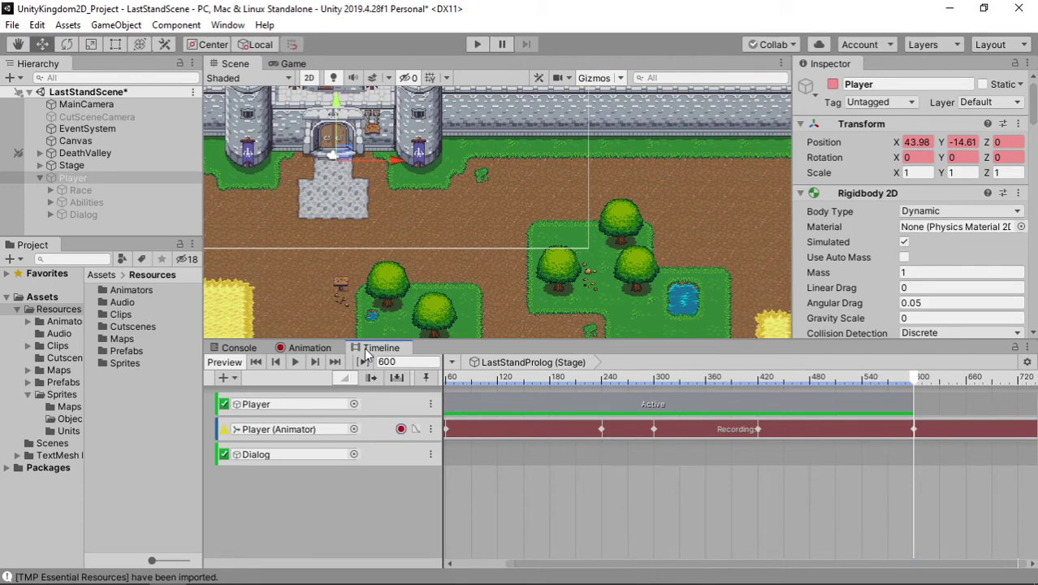
pyautogui.scroll(1, 478, 258)
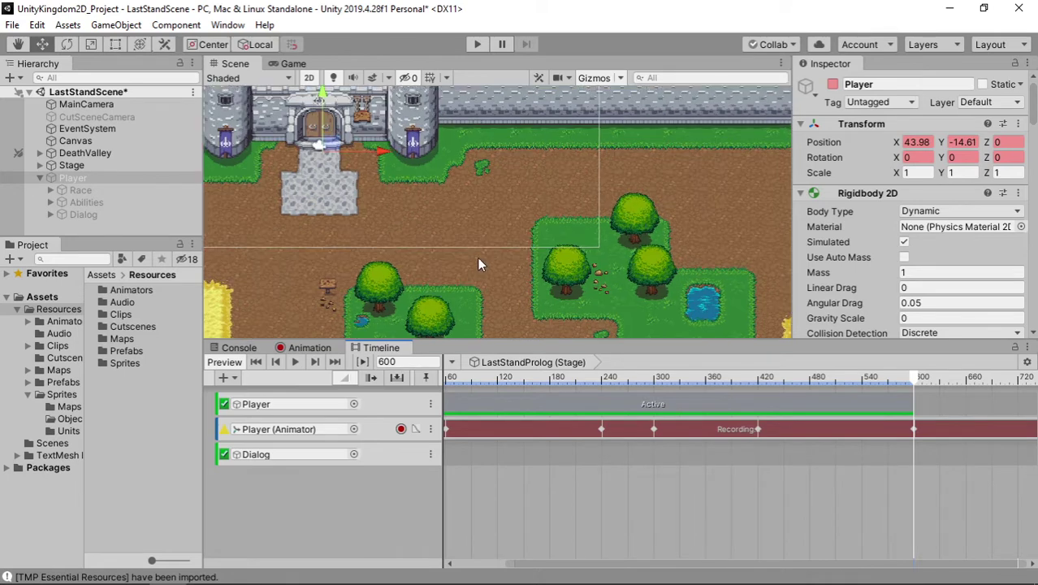
pyautogui.scroll(1, 482, 260)
pyautogui.moveTo(483, 266); pyautogui.dragTo(531, 237, button='middle')
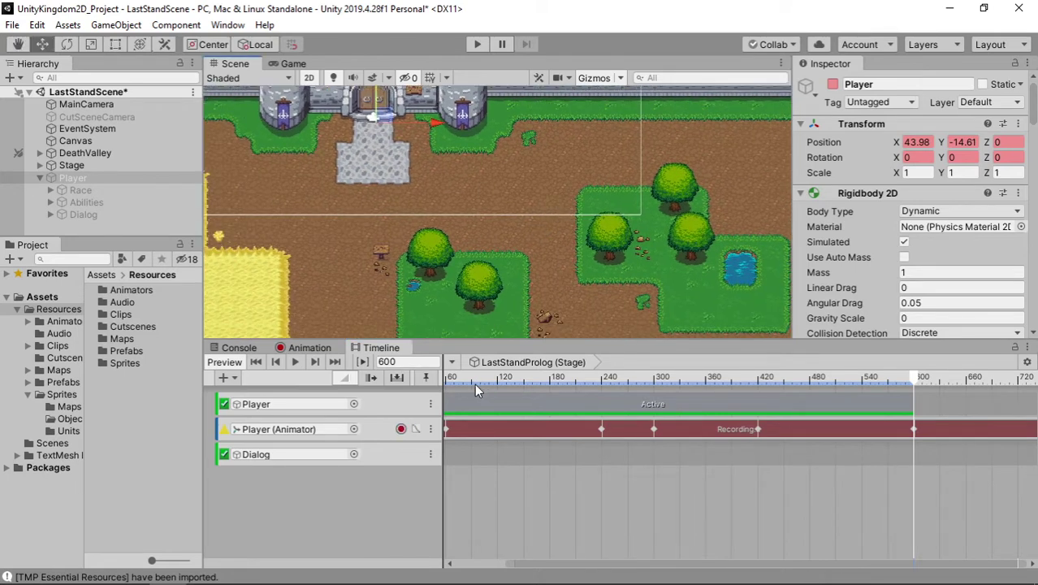
pyautogui.moveTo(475, 383); pyautogui.dragTo(446, 382)
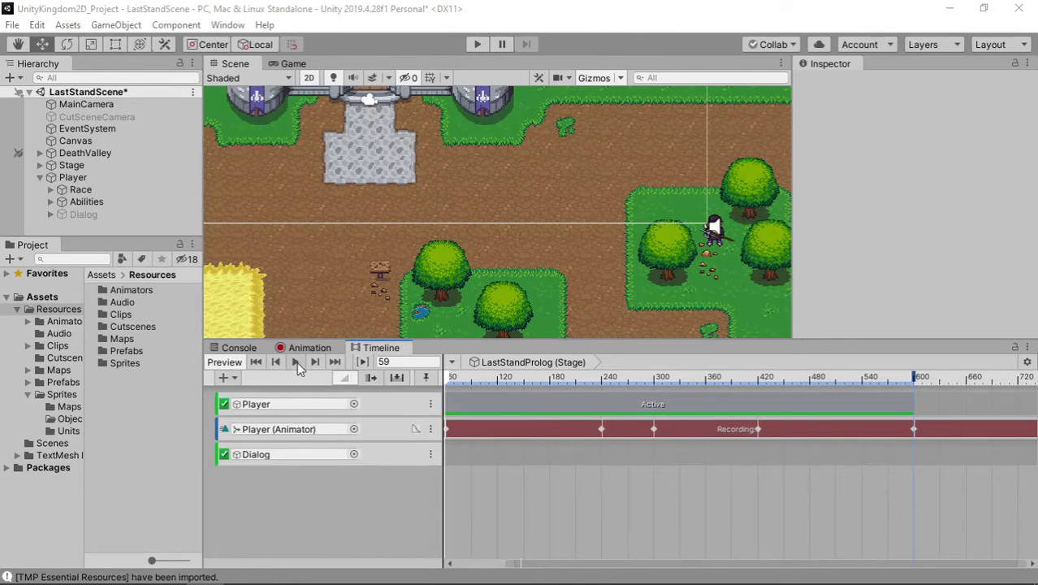
pyautogui.click(296, 361)
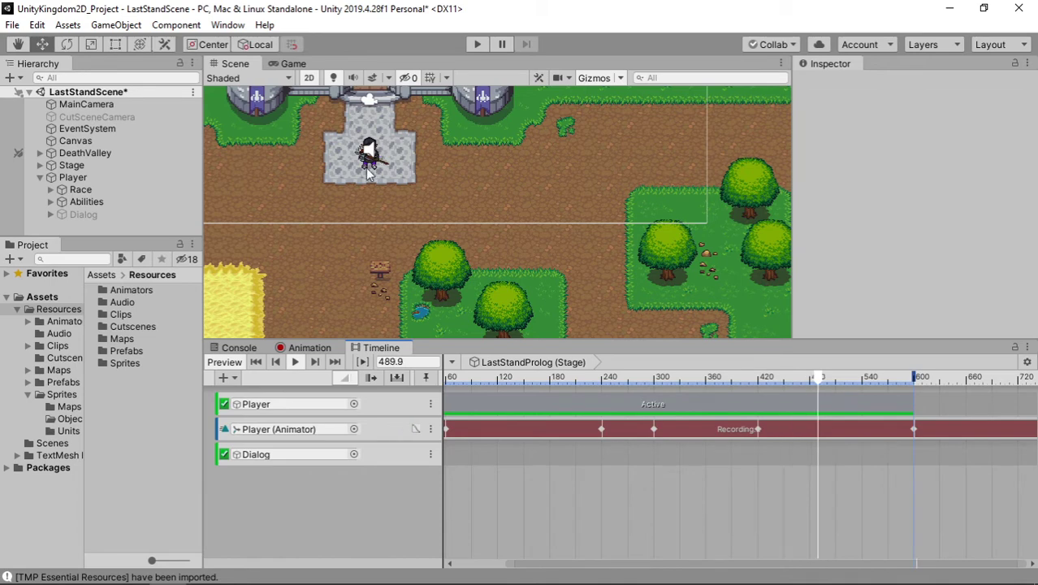
pyautogui.click(294, 362)
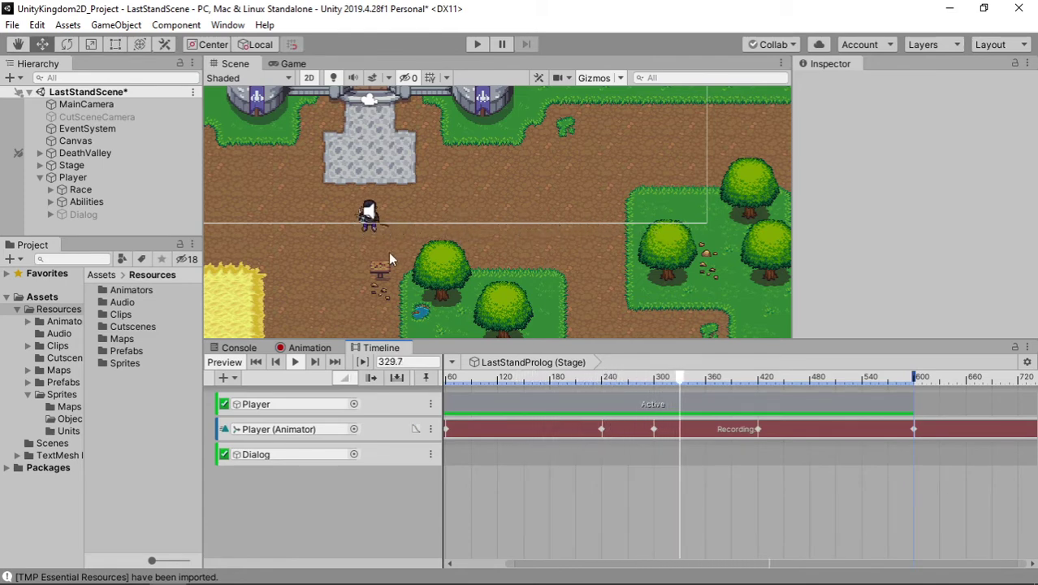
pyautogui.click(297, 365)
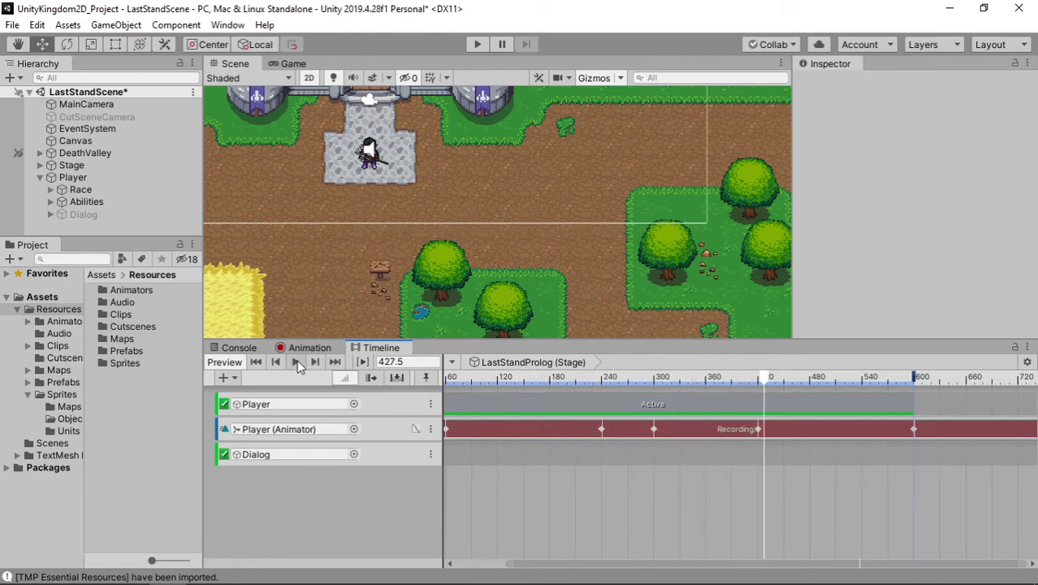
pyautogui.moveTo(765, 380); pyautogui.dragTo(424, 407)
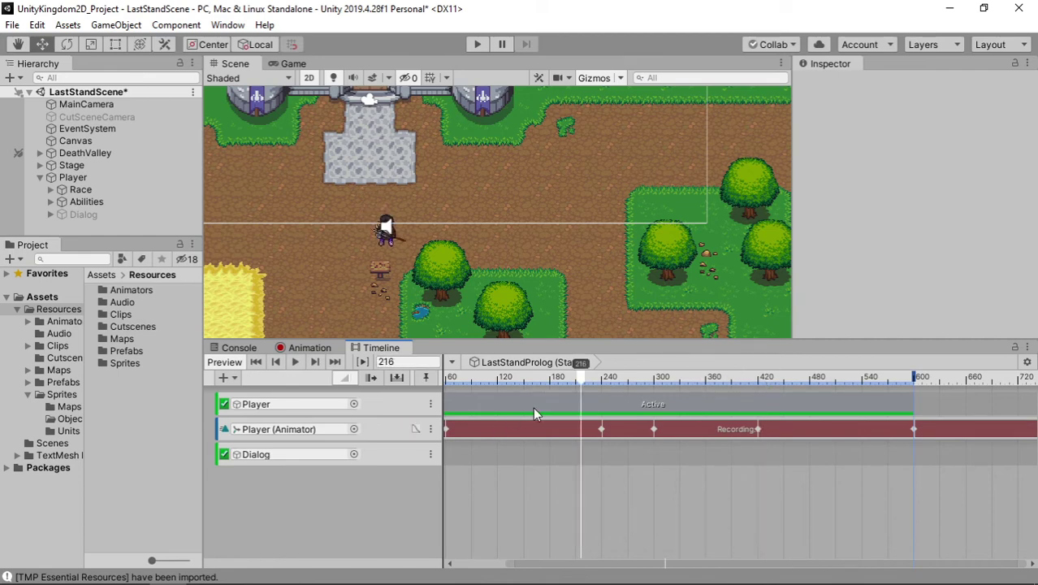
# In the Animation window, set Both Tangents of all Player position keyframes to Linear, then play the clip
pyautogui.rightClick(555, 433)
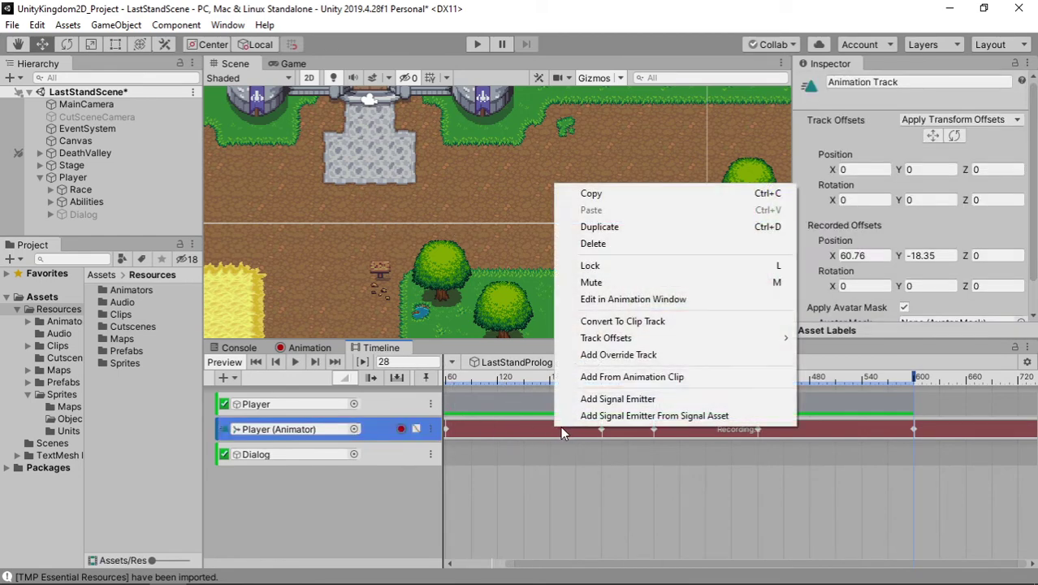
pyautogui.click(630, 307)
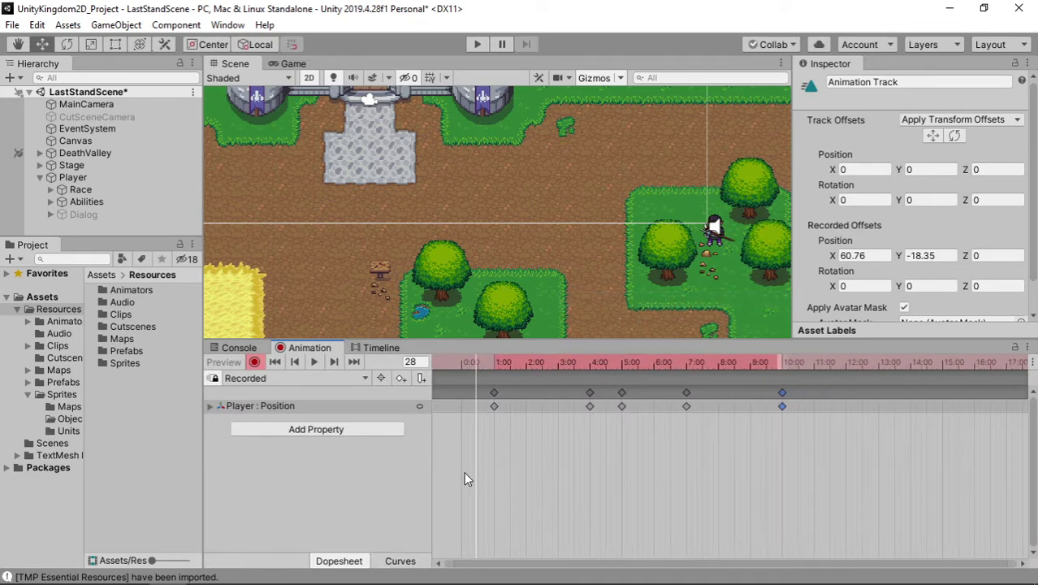
pyautogui.moveTo(465, 479); pyautogui.dragTo(829, 385)
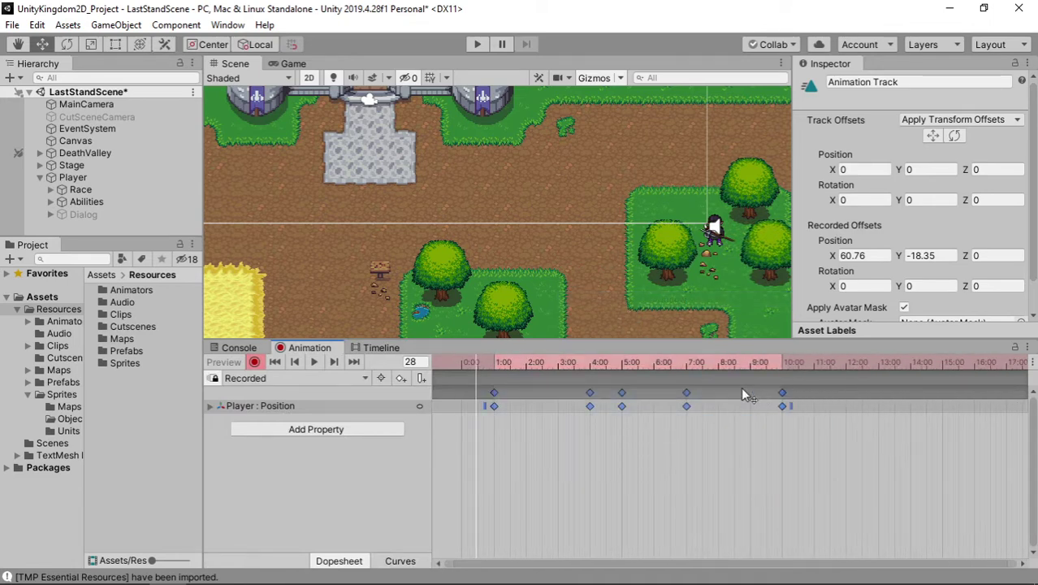
pyautogui.rightClick(742, 390)
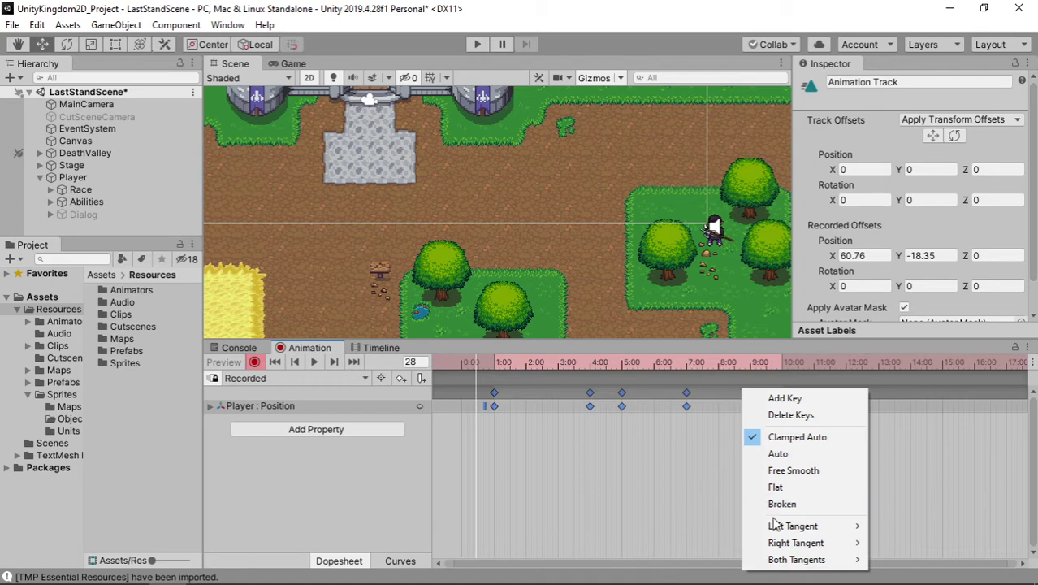
pyautogui.moveTo(788, 559)
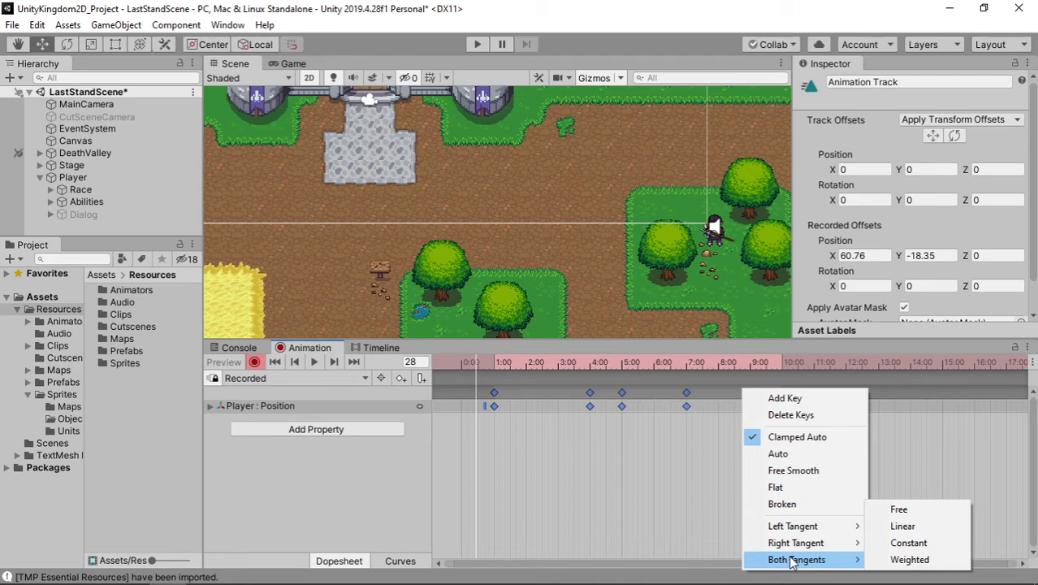
pyautogui.click(901, 528)
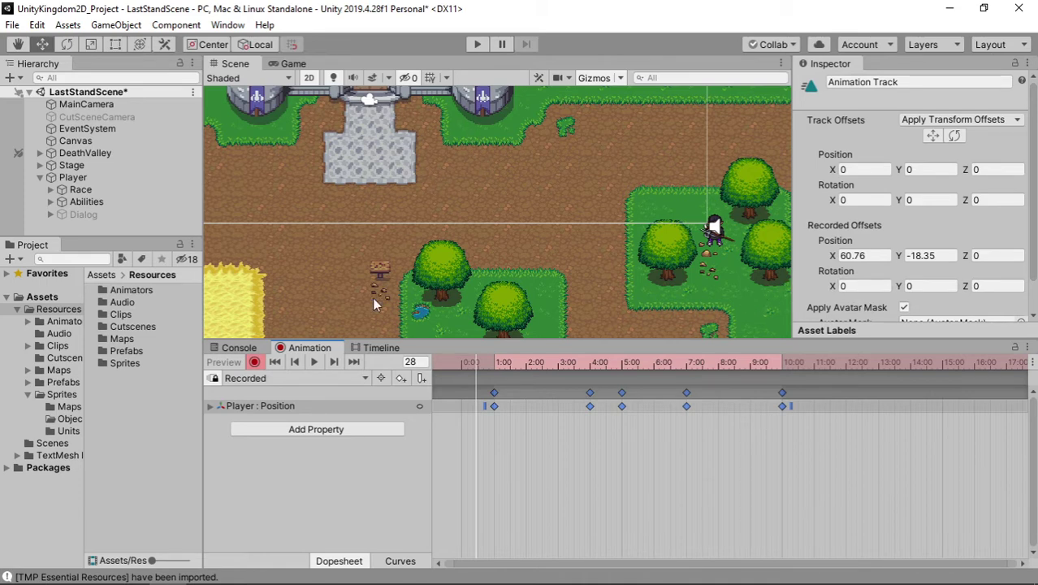
pyautogui.click(315, 363)
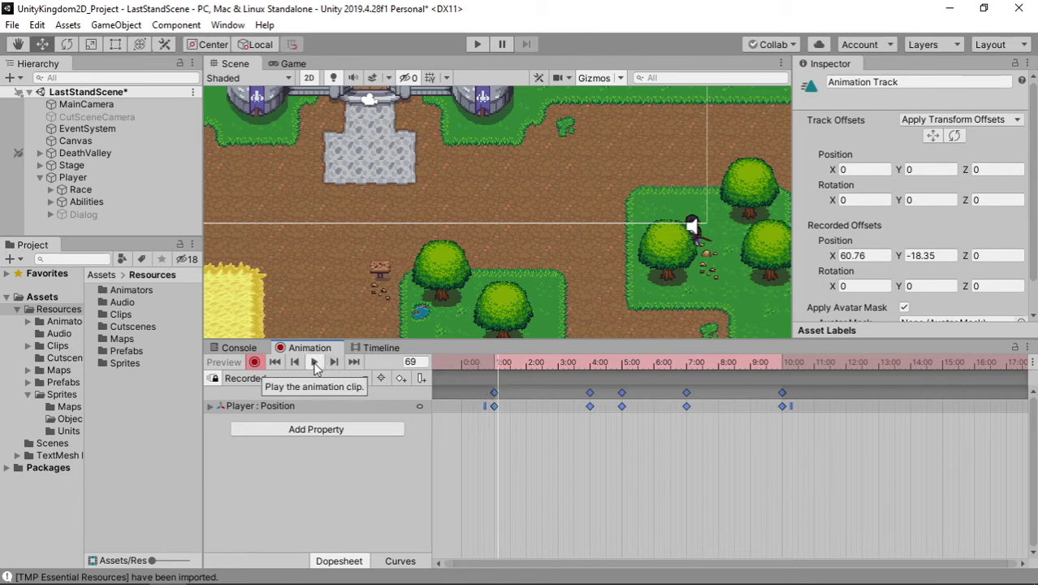
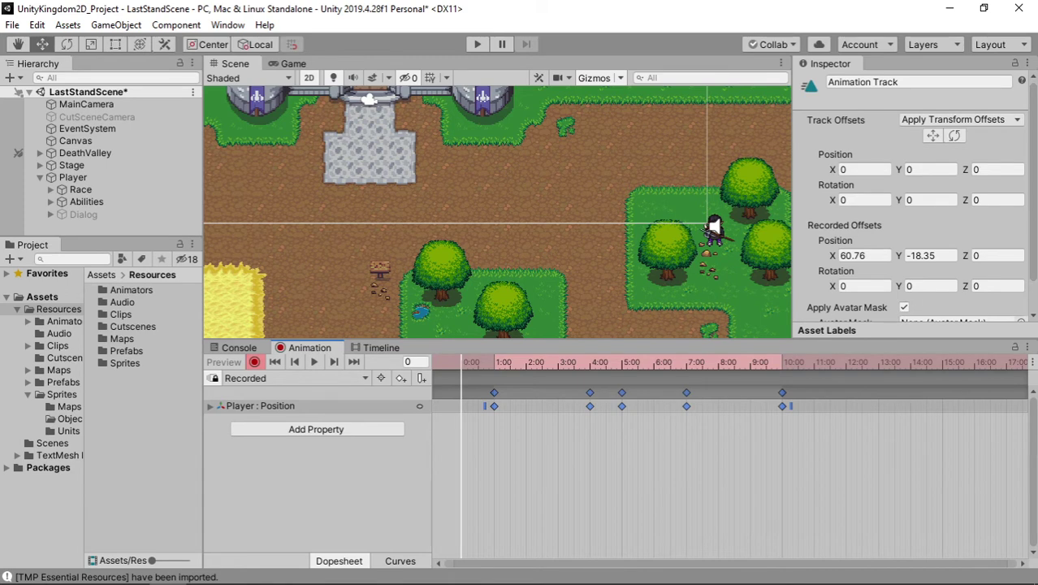
# Show the LastStandProlog timeline, stop recording on the Player Animator track, and scrub the player's movement
pyautogui.click(381, 349)
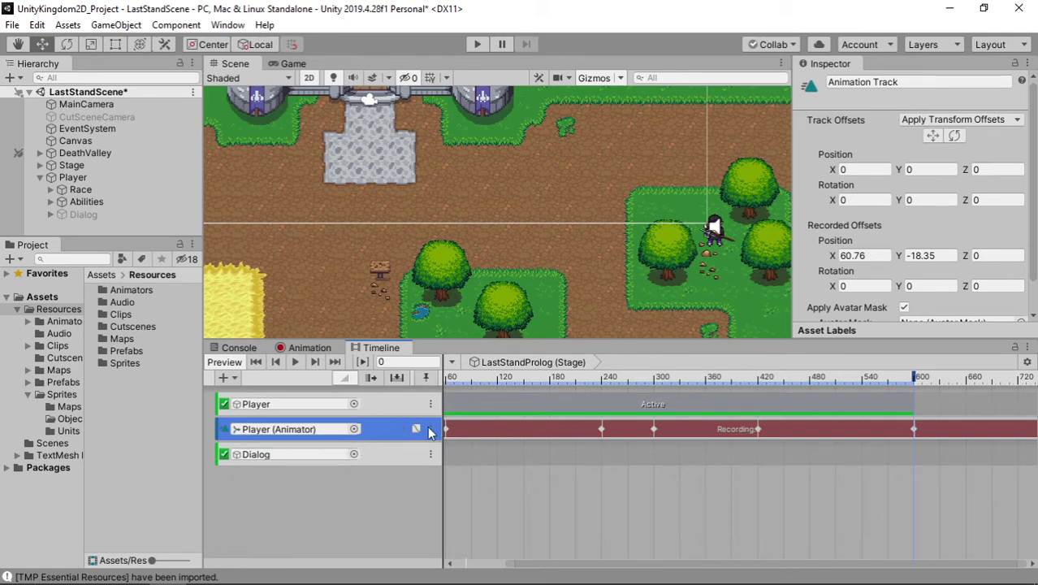
pyautogui.click(401, 430)
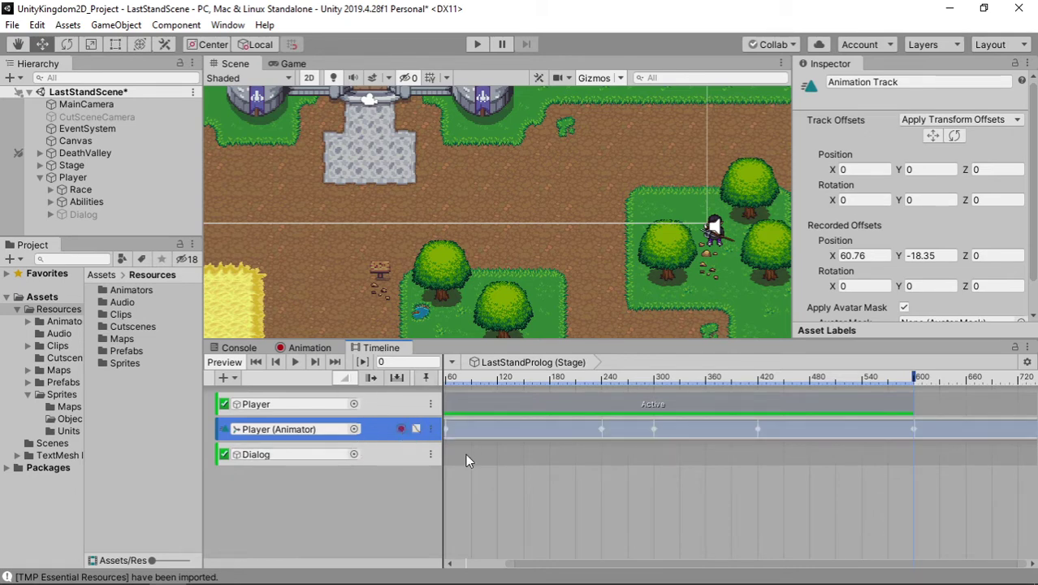
pyautogui.moveTo(569, 565); pyautogui.dragTo(528, 564)
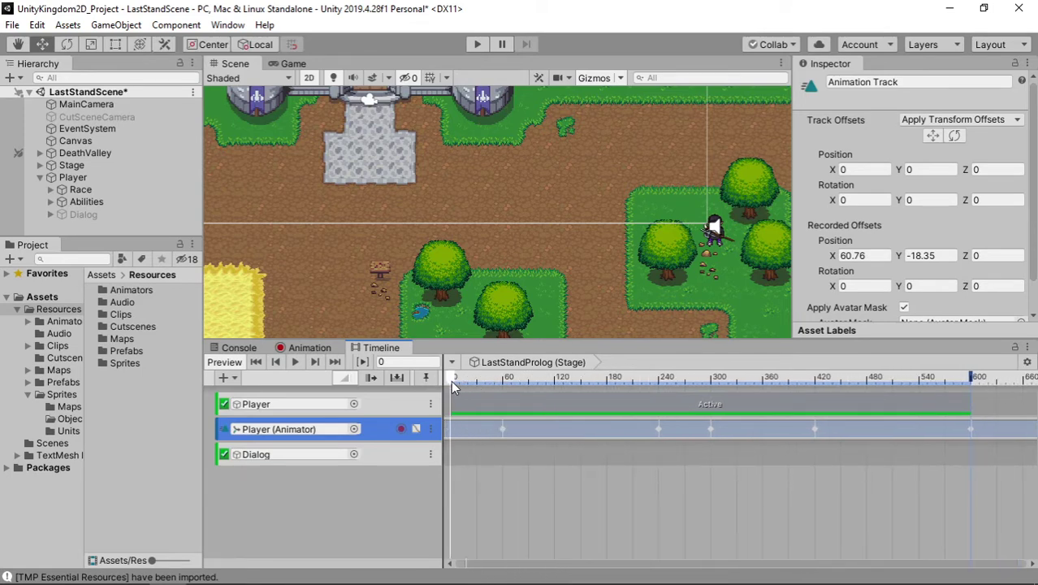
pyautogui.moveTo(455, 388); pyautogui.dragTo(555, 399)
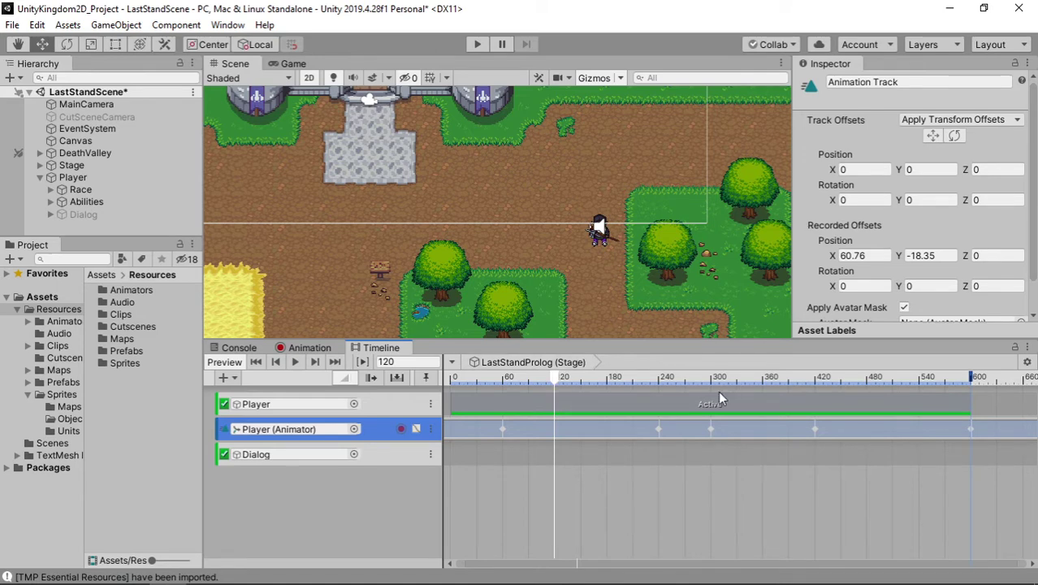
# Add an Active clip to the Dialog track starting at frame 120, trimmed to end near frame 301
pyautogui.rightClick(566, 451)
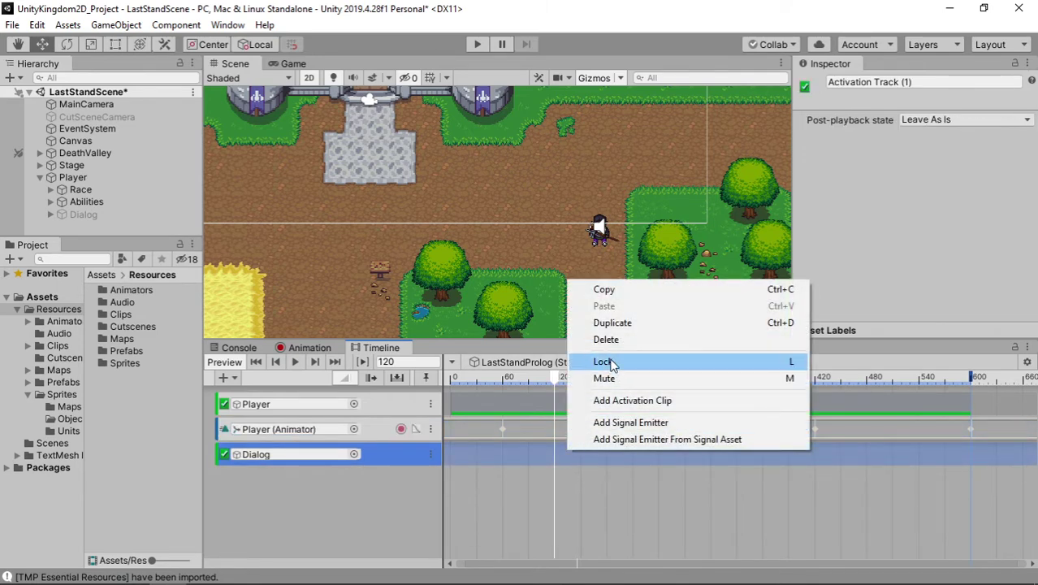
pyautogui.click(663, 399)
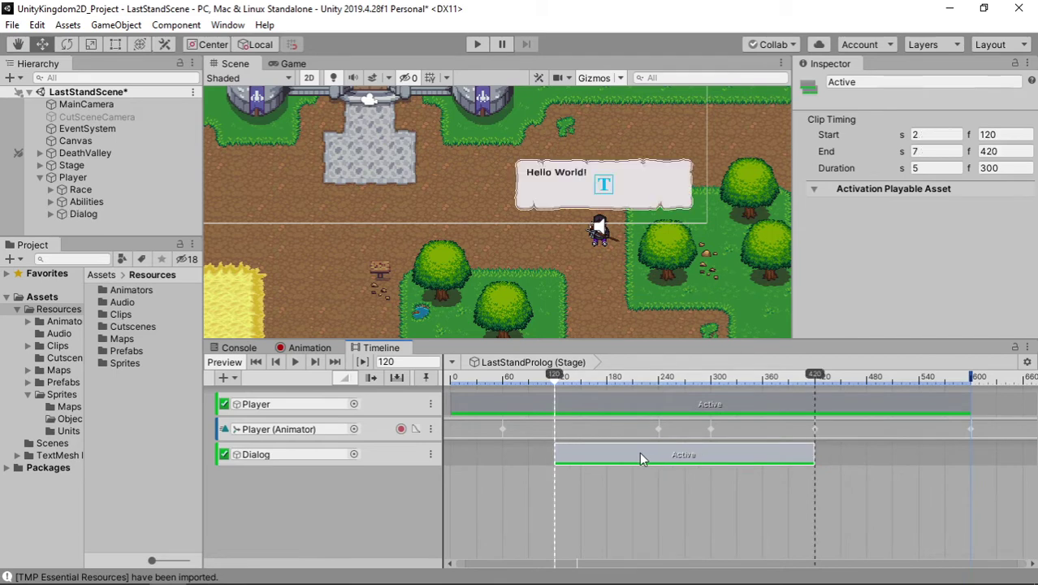
pyautogui.moveTo(640, 456); pyautogui.dragTo(649, 457)
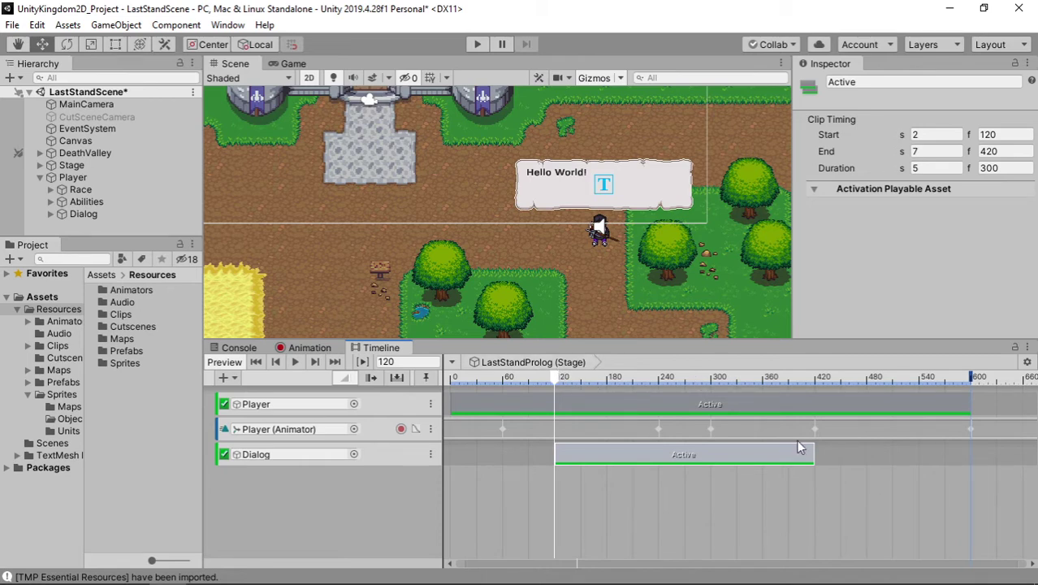
pyautogui.moveTo(813, 448); pyautogui.dragTo(712, 445)
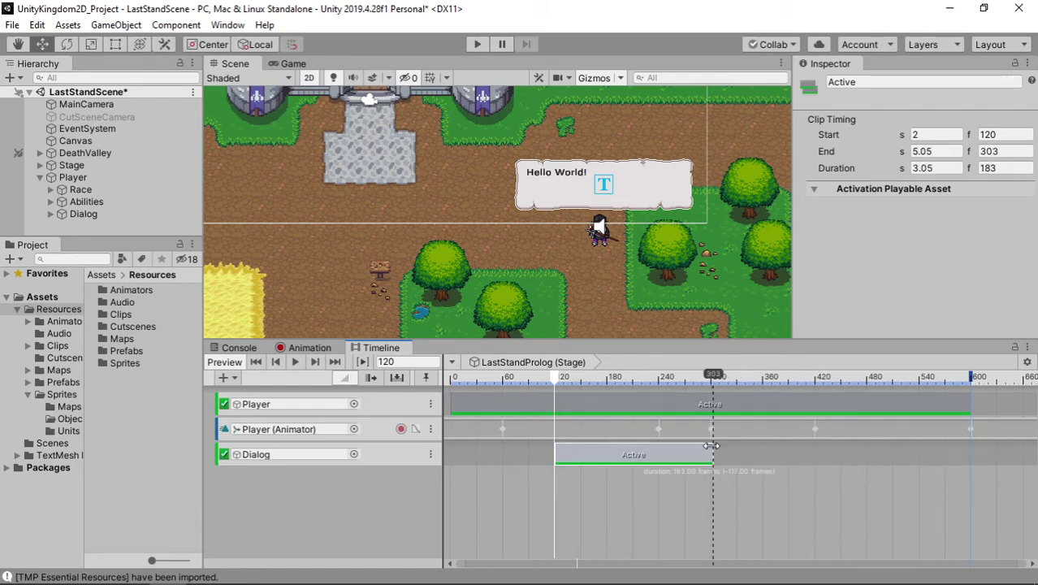
pyautogui.moveTo(711, 445); pyautogui.dragTo(711, 443)
pyautogui.moveTo(712, 443); pyautogui.dragTo(710, 446)
pyautogui.click(401, 360)
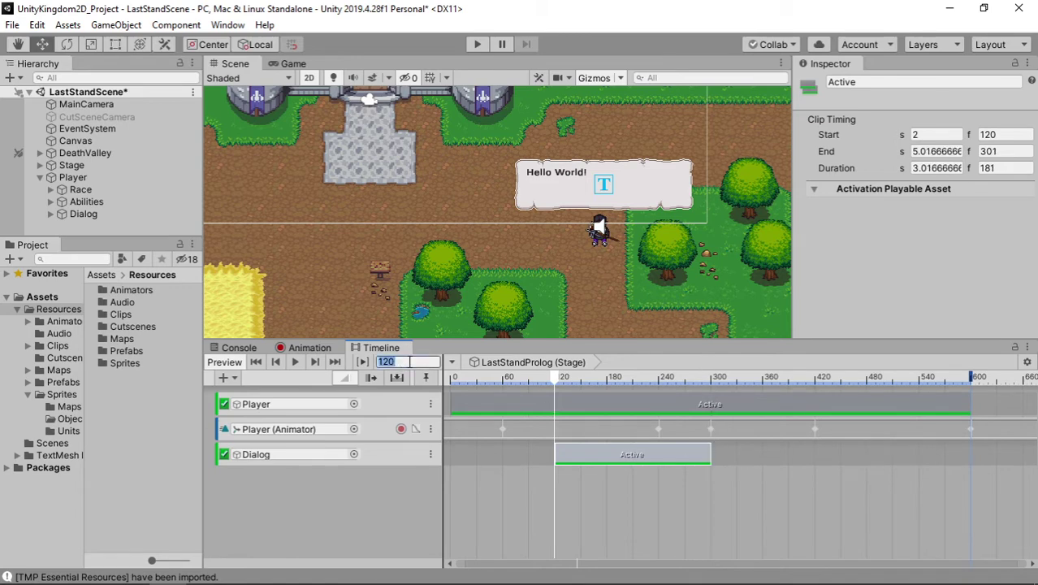
# Move the playhead to frame 300 and snap the Dialog clip's end to it
pyautogui.write('300')
pyautogui.press('Return')
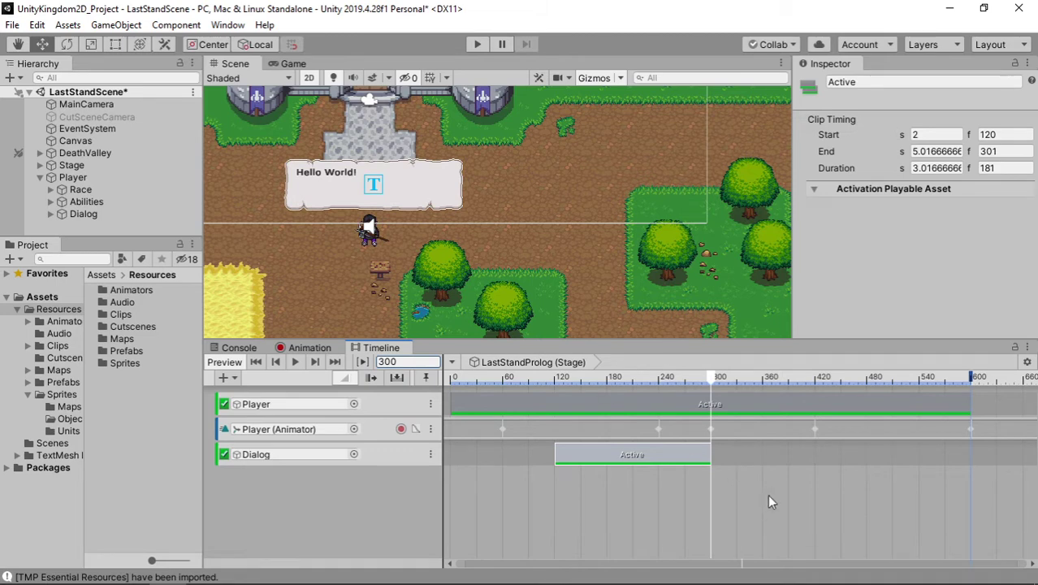
pyautogui.scroll(3, 768, 494)
pyautogui.scroll(2, 703, 480)
pyautogui.moveTo(671, 456); pyautogui.dragTo(673, 456)
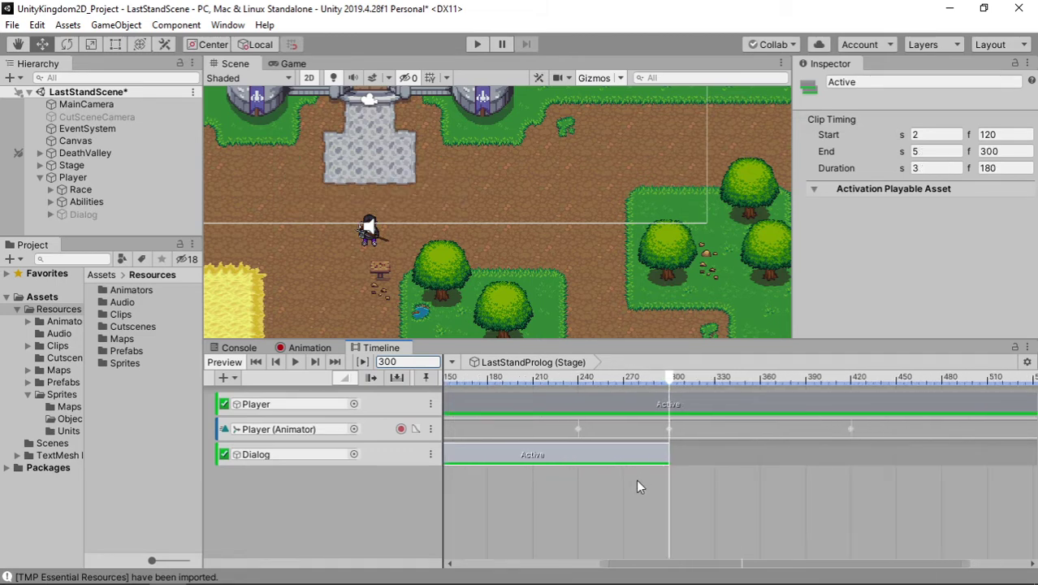
# Rewind and scrub through the cutscene to check when the dialog appears
pyautogui.rightClick(764, 460)
pyautogui.scroll(-2, 561, 520)
pyautogui.scroll(-2, 557, 517)
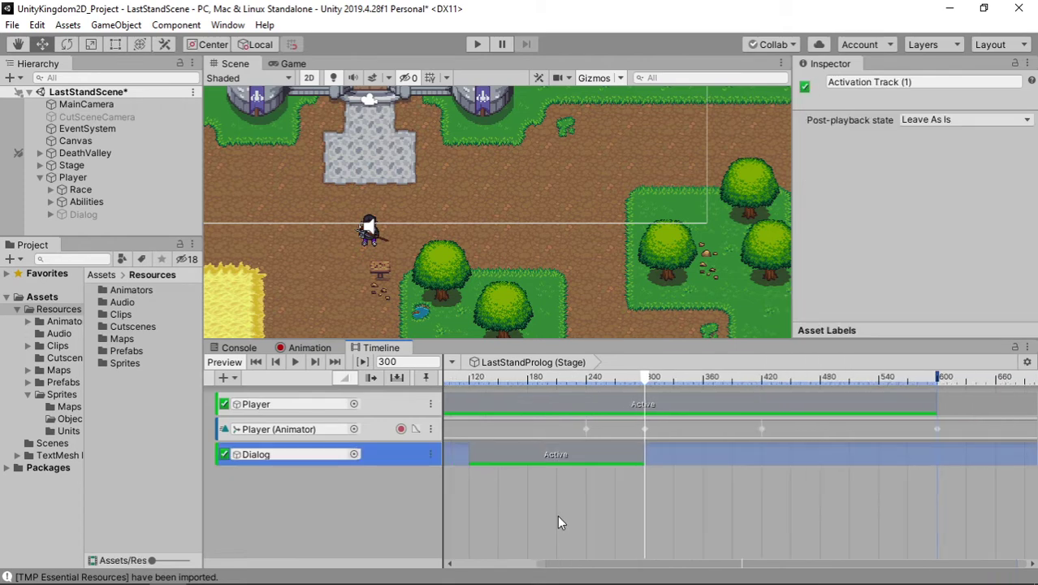
pyautogui.rightClick(673, 495)
pyautogui.click(595, 491)
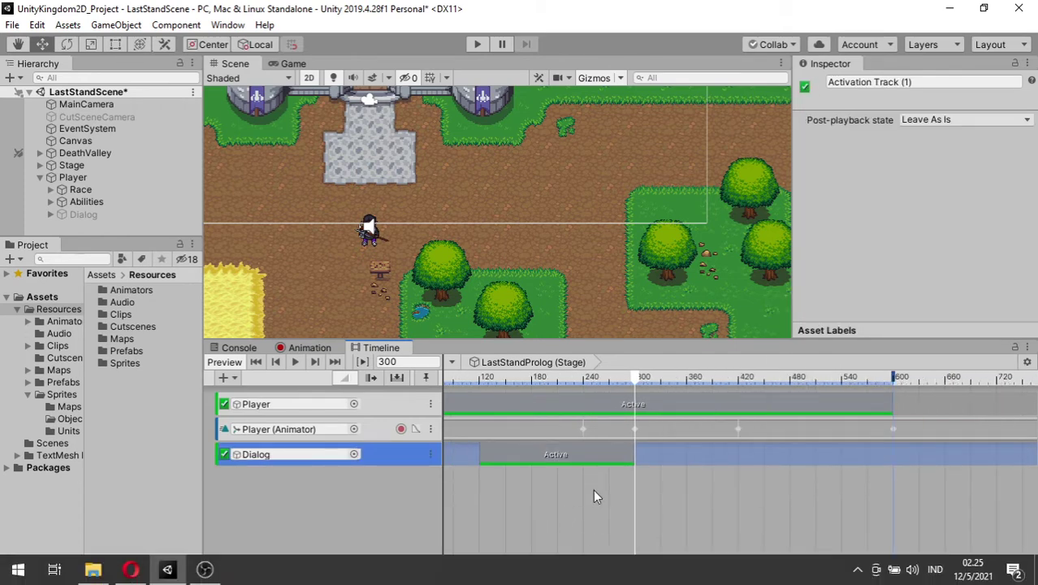
pyautogui.moveTo(602, 563); pyautogui.dragTo(430, 557)
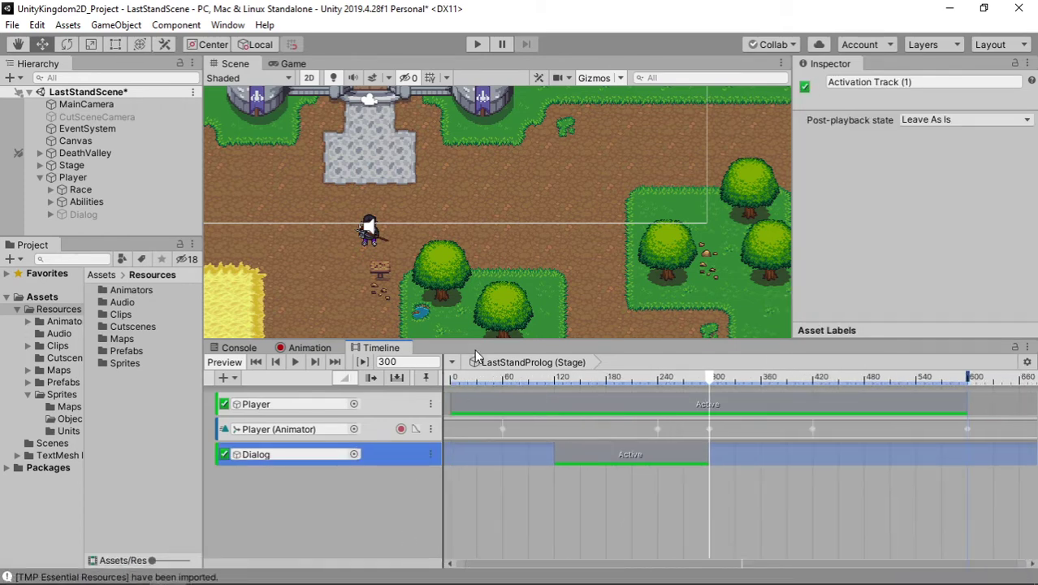
pyautogui.click(455, 383)
pyautogui.moveTo(460, 383); pyautogui.dragTo(560, 386)
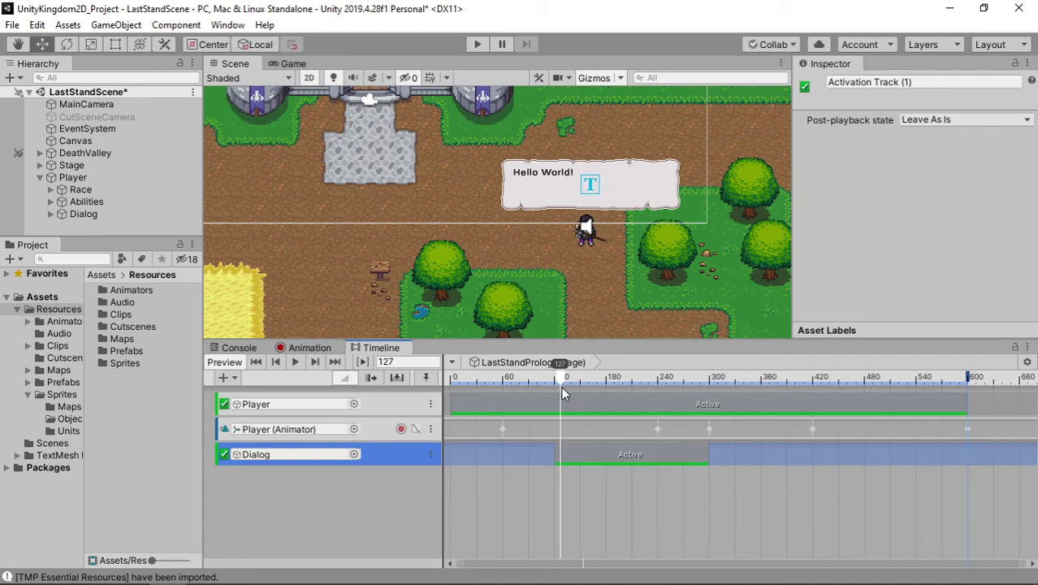
pyautogui.moveTo(560, 386)
pyautogui.mouseDown()
pyautogui.moveTo(716, 416)
pyautogui.moveTo(762, 412)
pyautogui.mouseUp()
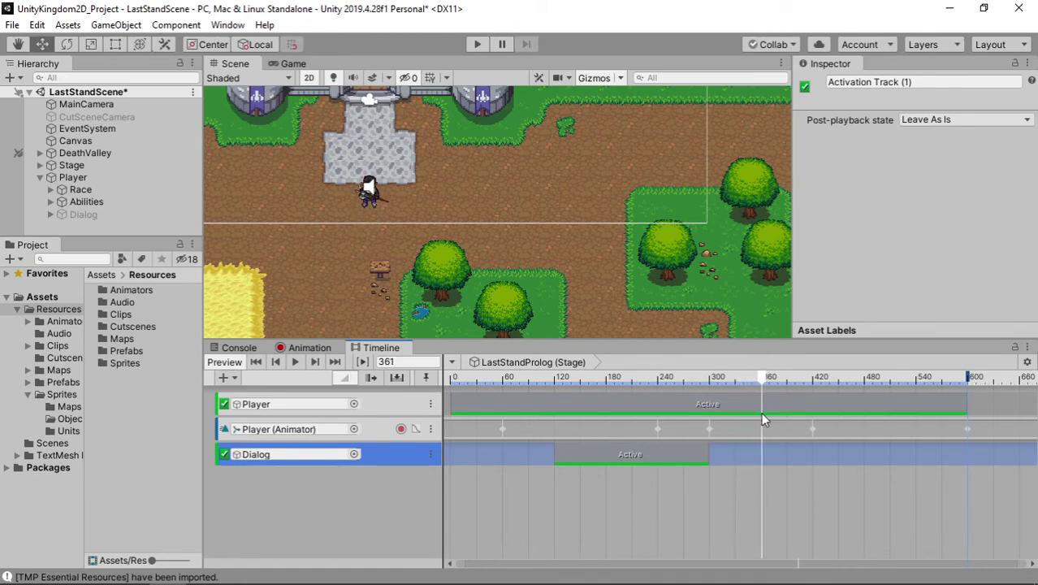
# Set the timeline's current frame to 360
pyautogui.click(402, 362)
pyautogui.write('360')
pyautogui.press('Return')
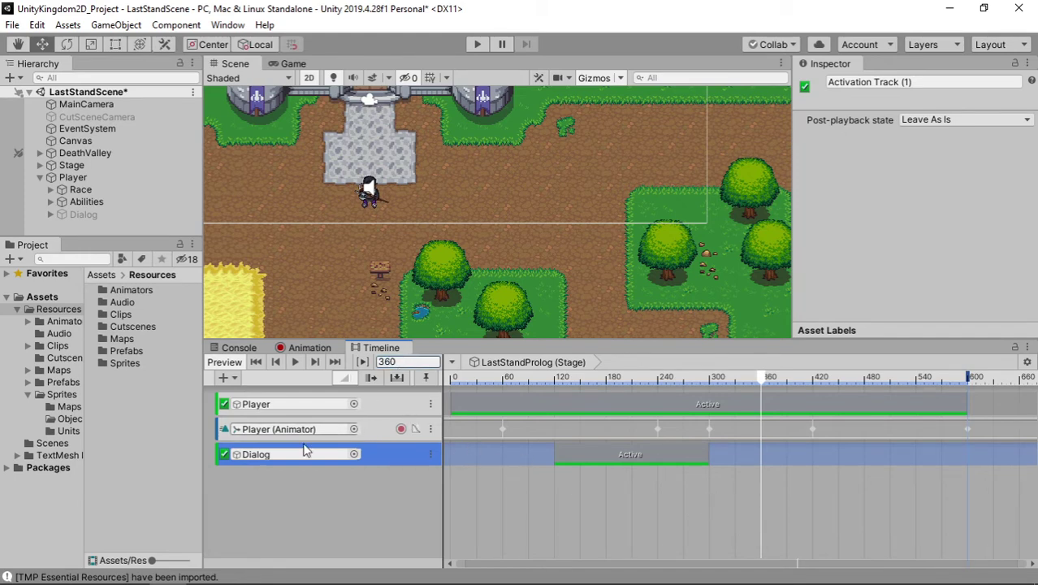
# Duplicate the Dialog Active clip, place the copy from frame 360 to 540, and rewind to frame 0
pyautogui.click(680, 459)
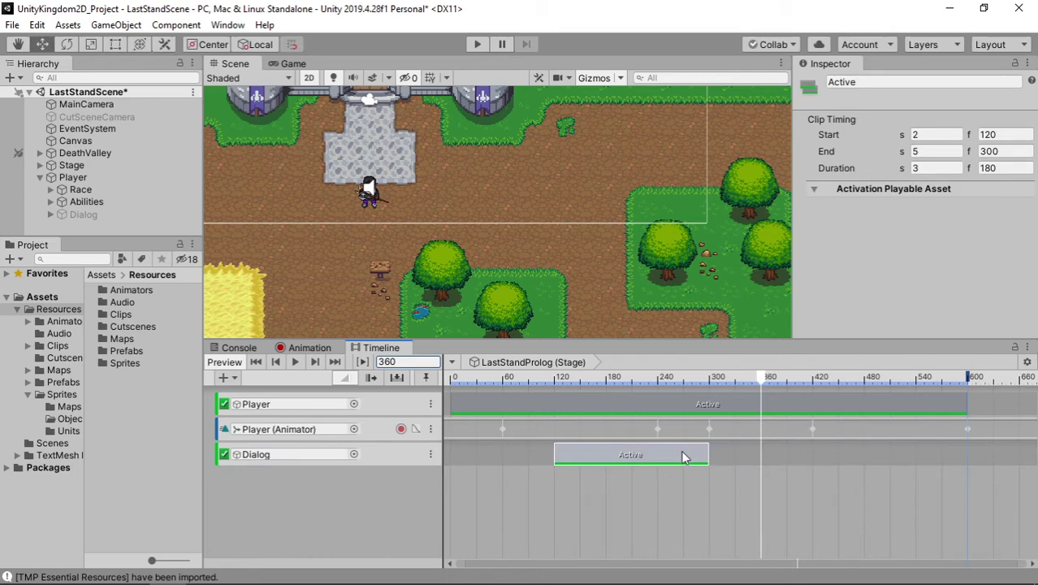
pyautogui.hotkey('ctrl', 'd')
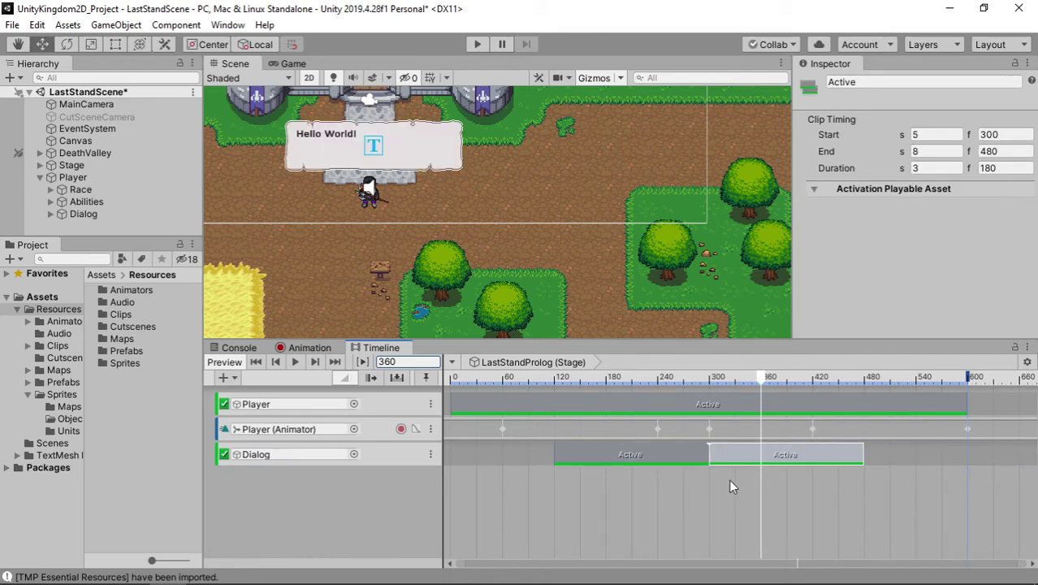
pyautogui.moveTo(726, 467)
pyautogui.mouseDown()
pyautogui.moveTo(783, 471)
pyautogui.moveTo(779, 461)
pyautogui.mouseUp()
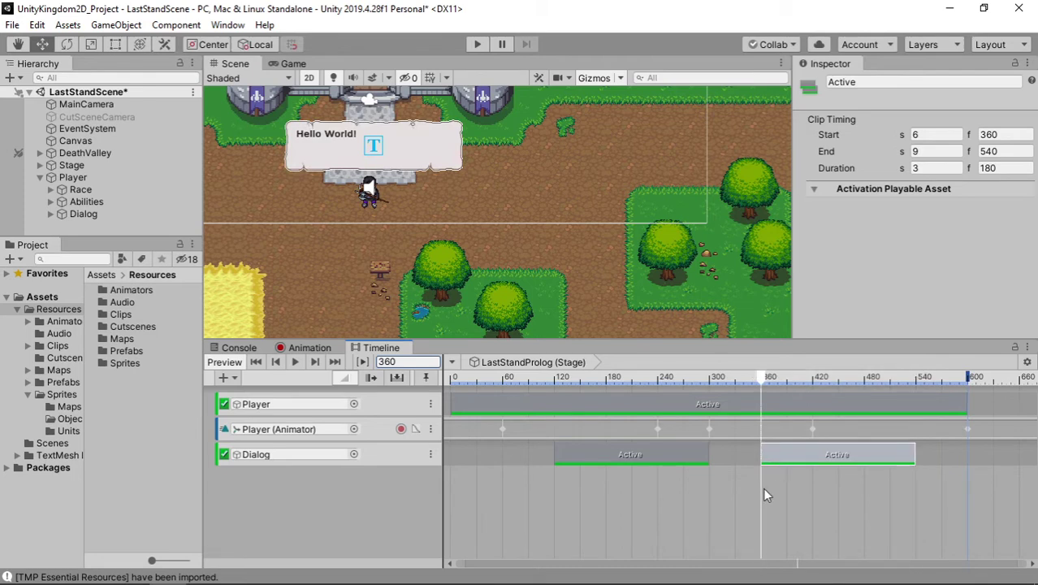
pyautogui.click(919, 383)
pyautogui.click(403, 361)
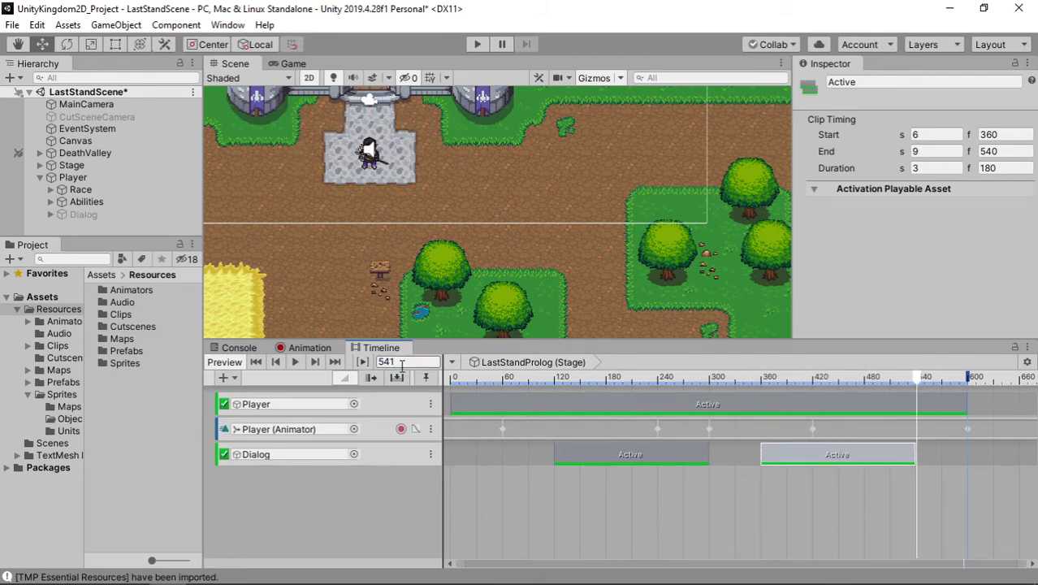
pyautogui.press('BackSpace')
pyautogui.write('0')
pyautogui.press('Return')
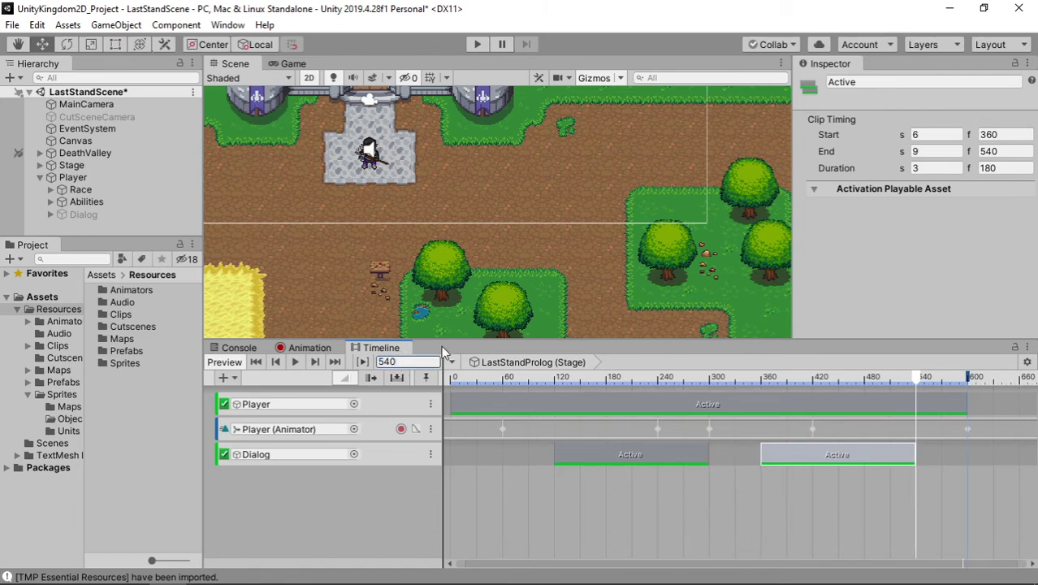
pyautogui.moveTo(916, 460); pyautogui.dragTo(916, 453)
pyautogui.moveTo(466, 380); pyautogui.dragTo(453, 375)
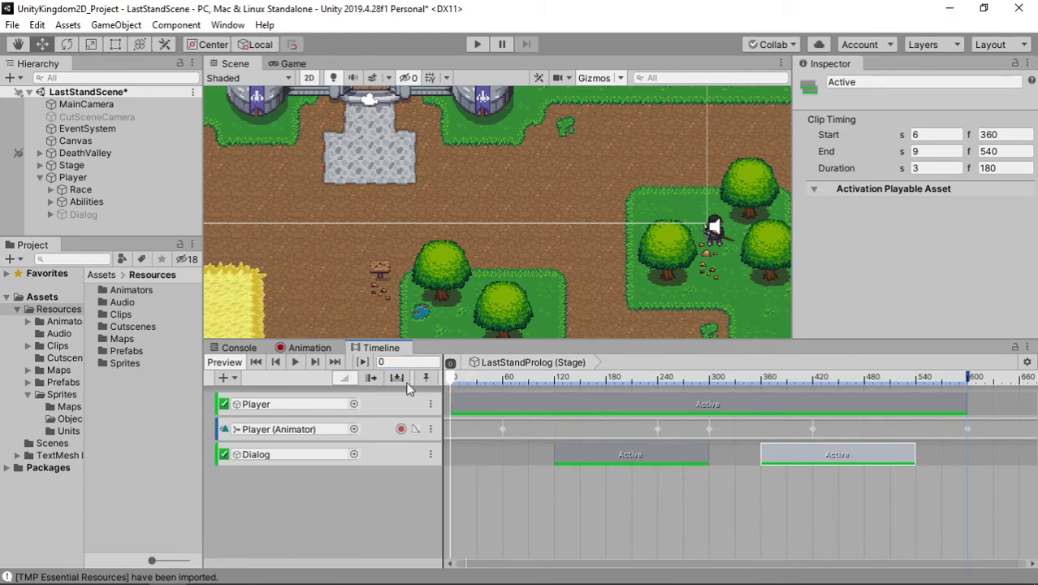
# Play the cutscene preview, then stop and jump to frame 123 where the dialog appears
pyautogui.click(295, 362)
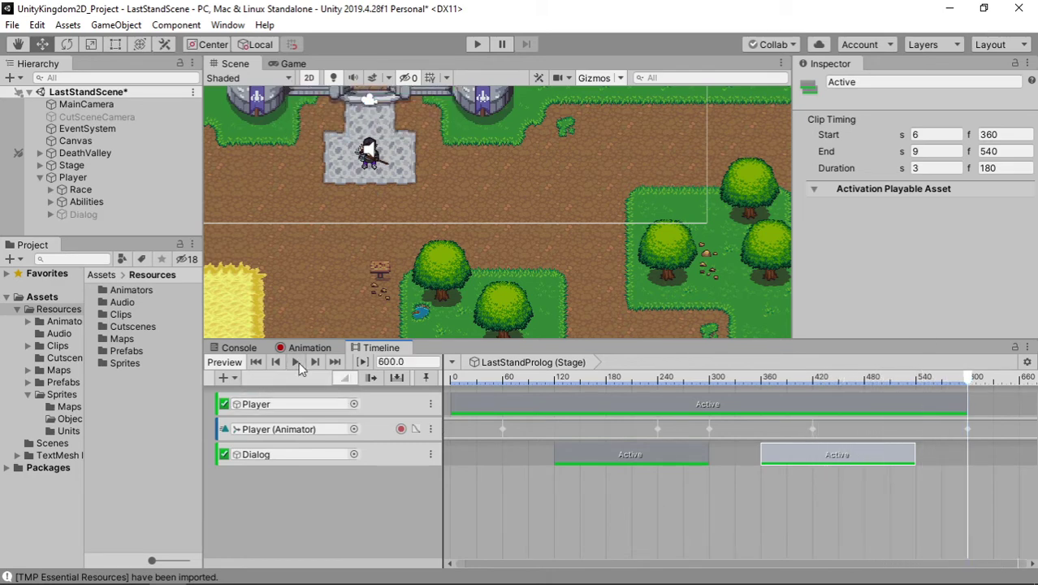
pyautogui.moveTo(461, 376); pyautogui.dragTo(408, 383)
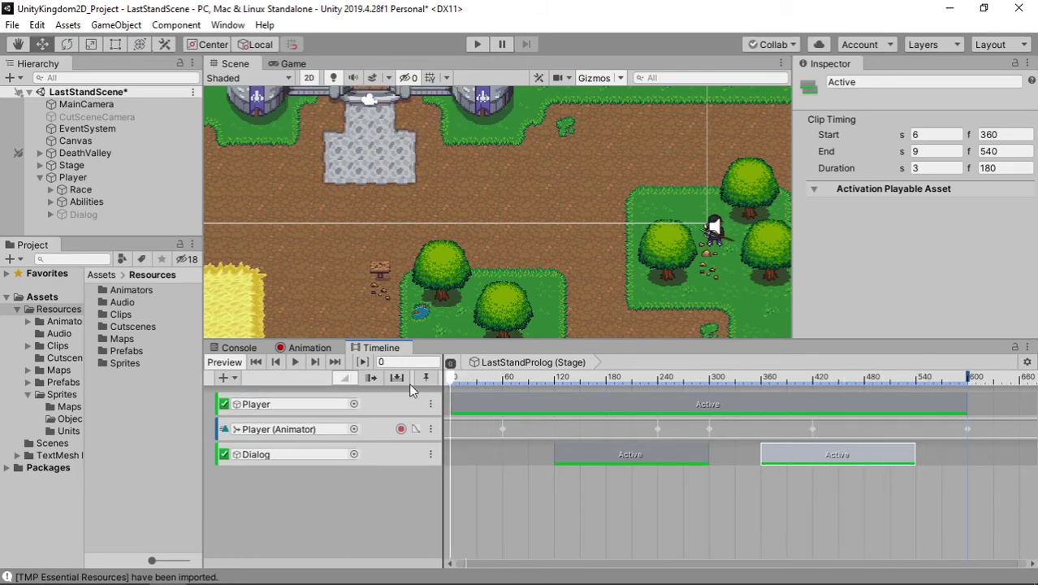
pyautogui.click(558, 377)
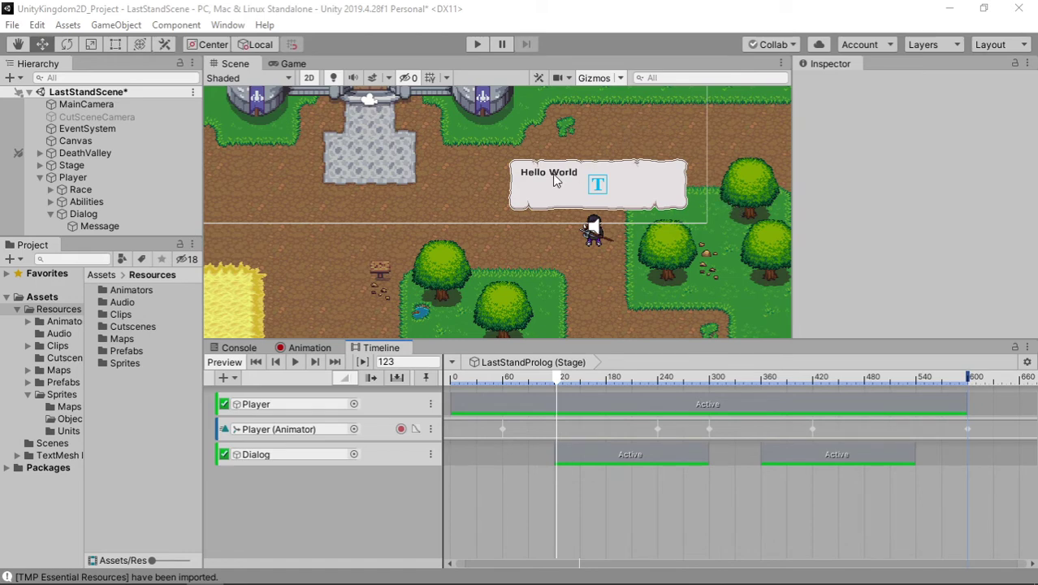
# Zoom the Scene in on the dialog and select the Message object under Dialog
pyautogui.scroll(2, 560, 175)
pyautogui.scroll(1, 561, 179)
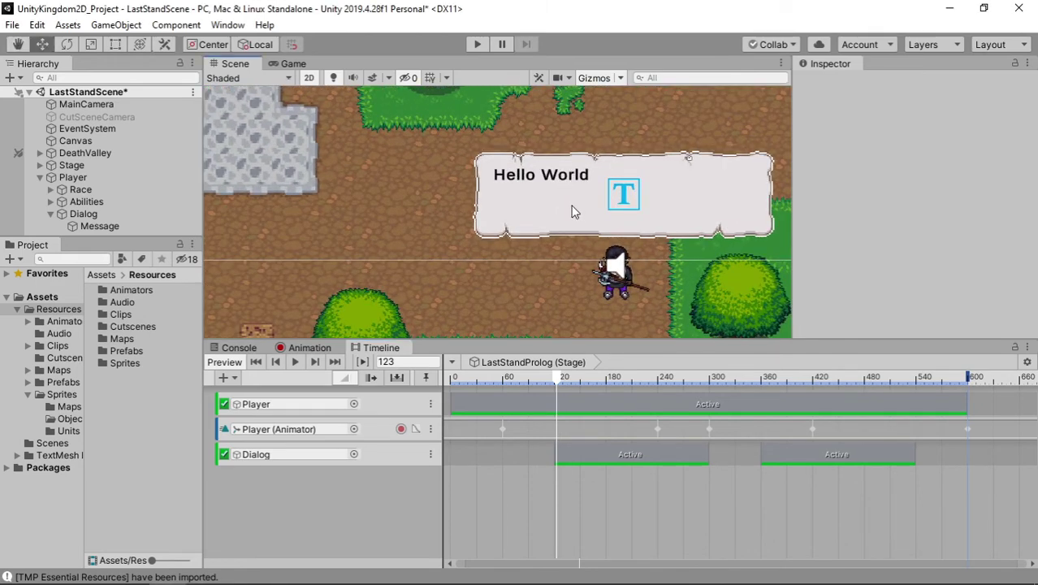
pyautogui.click(155, 226)
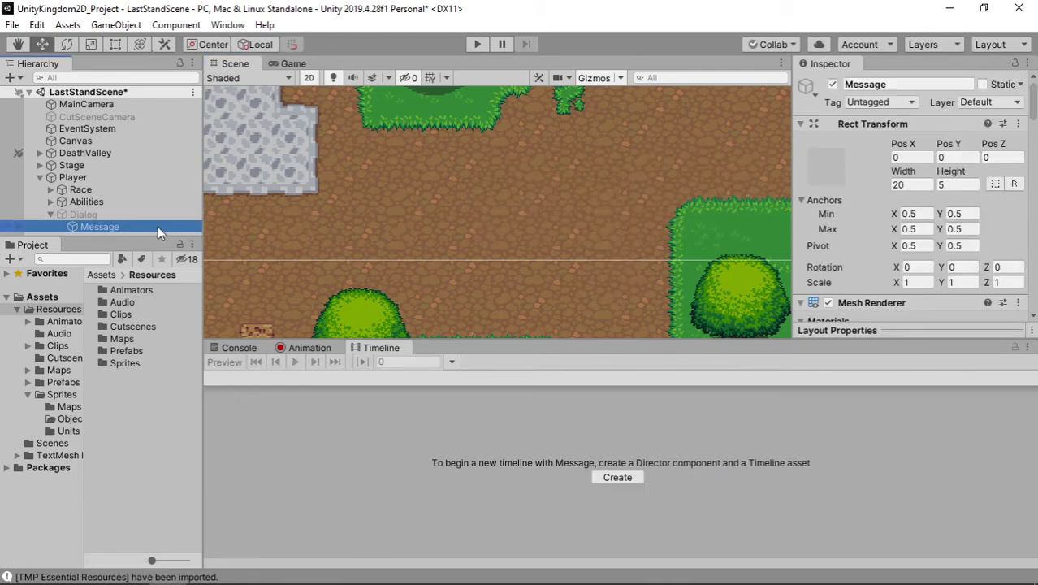
# Duplicate the Message object, then delete the original Message
pyautogui.click(158, 226)
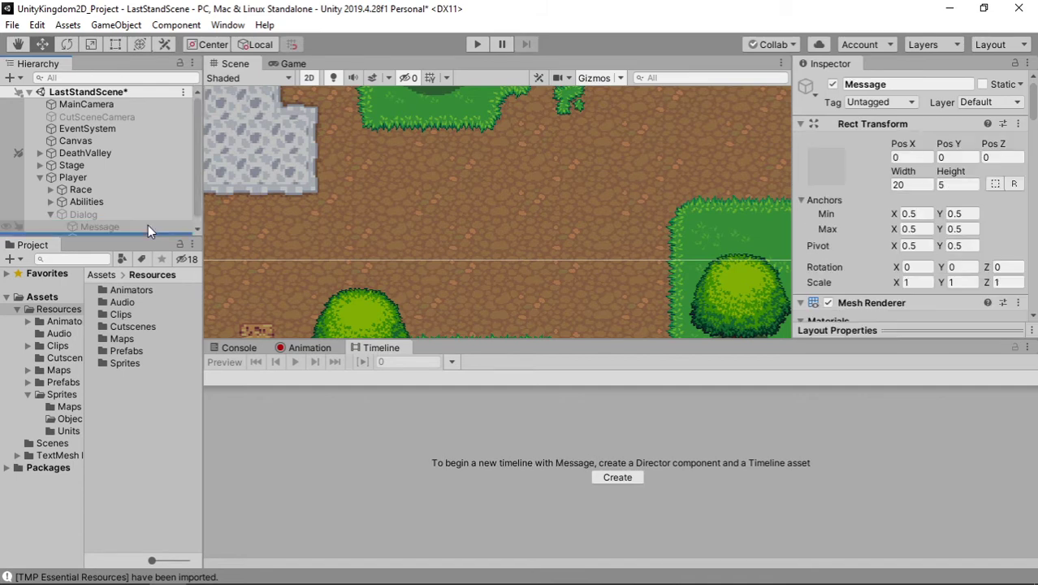
pyautogui.hotkey('ctrl', 'd')
pyautogui.click(153, 222)
pyautogui.click(153, 222)
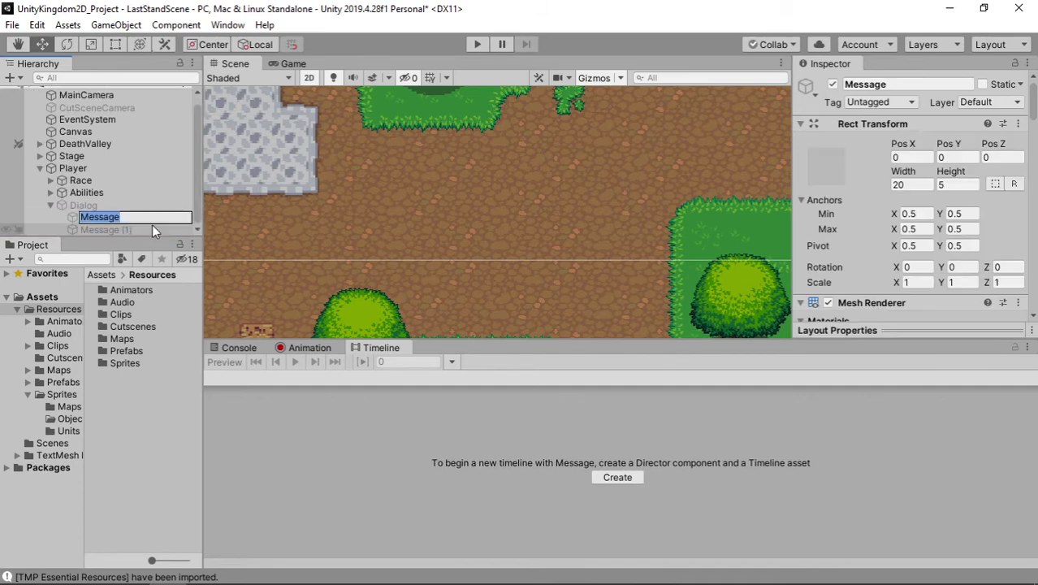
pyautogui.press('Escape')
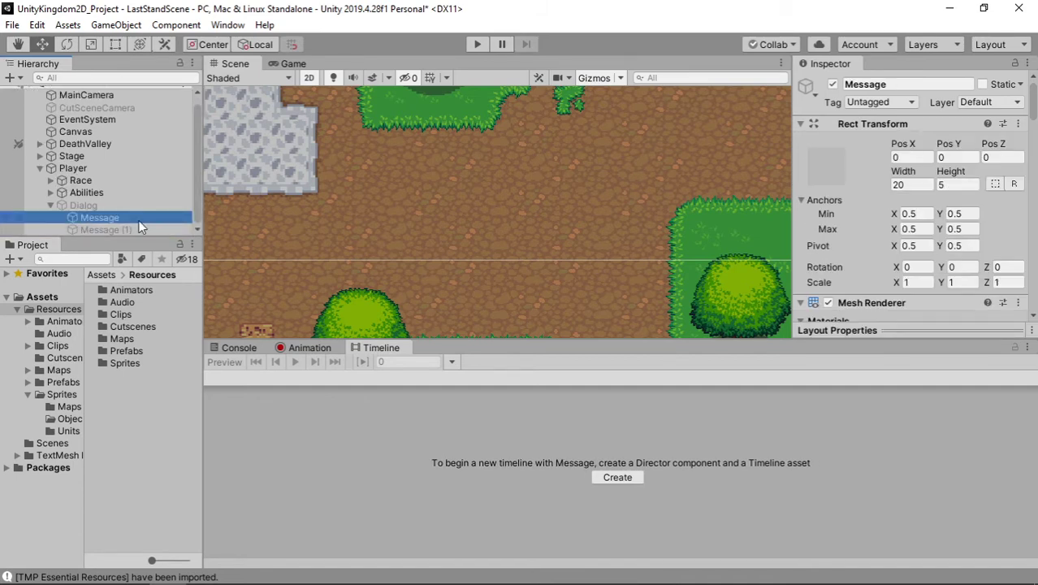
pyautogui.press('Delete')
# Duplicate Message (1) to create Message (2)
pyautogui.click(144, 219)
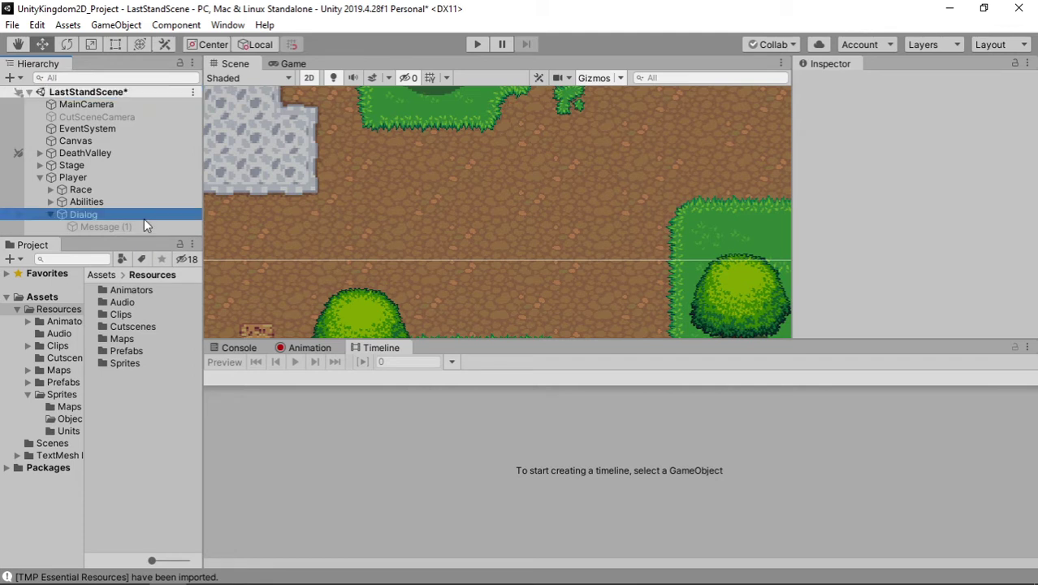
pyautogui.click(149, 226)
pyautogui.hotkey('ctrl', 'd')
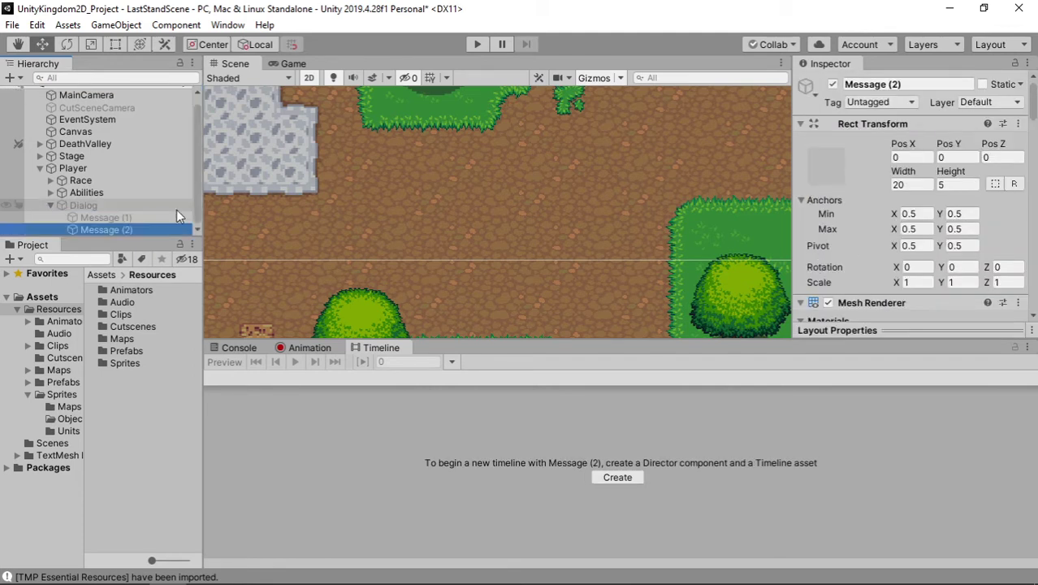
pyautogui.click(154, 220)
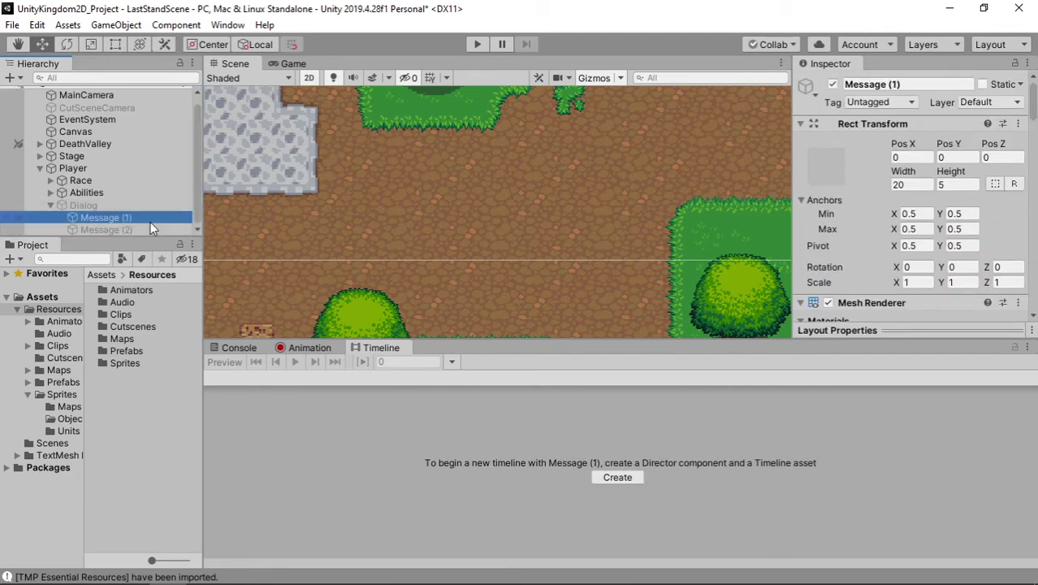
pyautogui.click(144, 229)
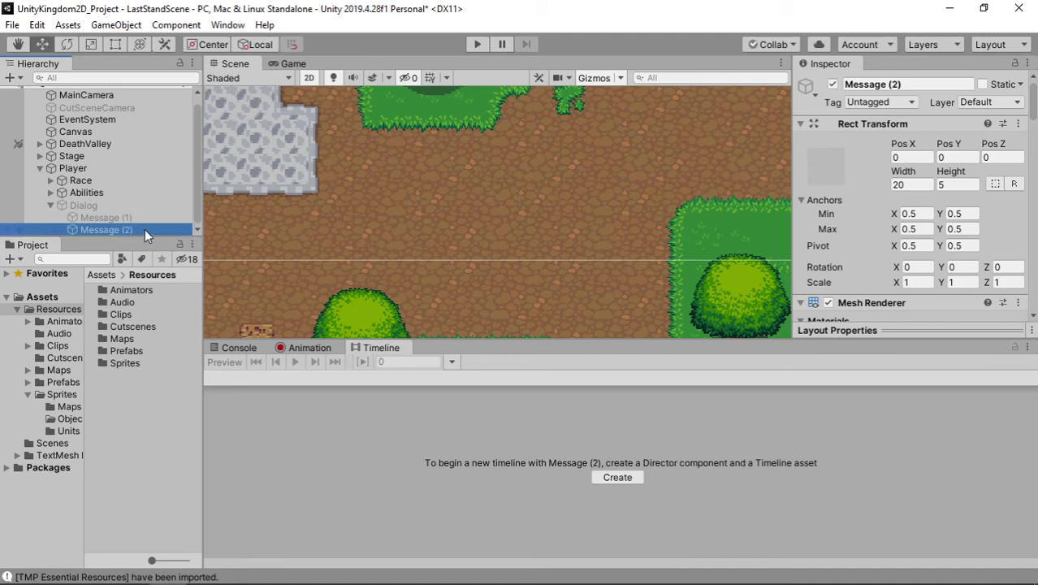
pyautogui.scroll(-5, 856, 263)
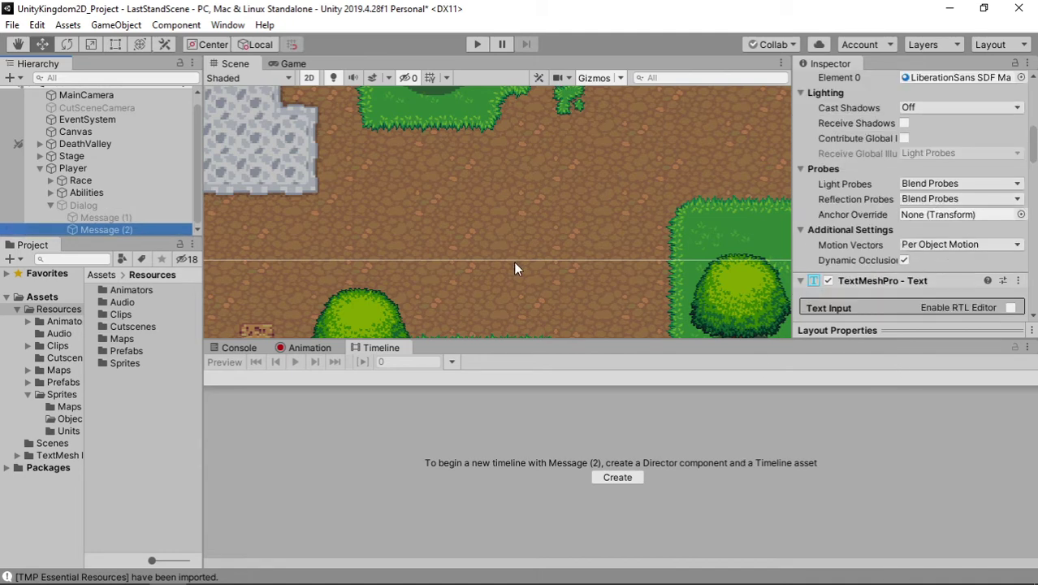
# Replace Message (1)'s Hello World text with 'Ada banyak zombie yang akan keluar pada malam hari'
pyautogui.click(148, 217)
pyautogui.scroll(-3, 915, 258)
pyautogui.scroll(-3, 914, 258)
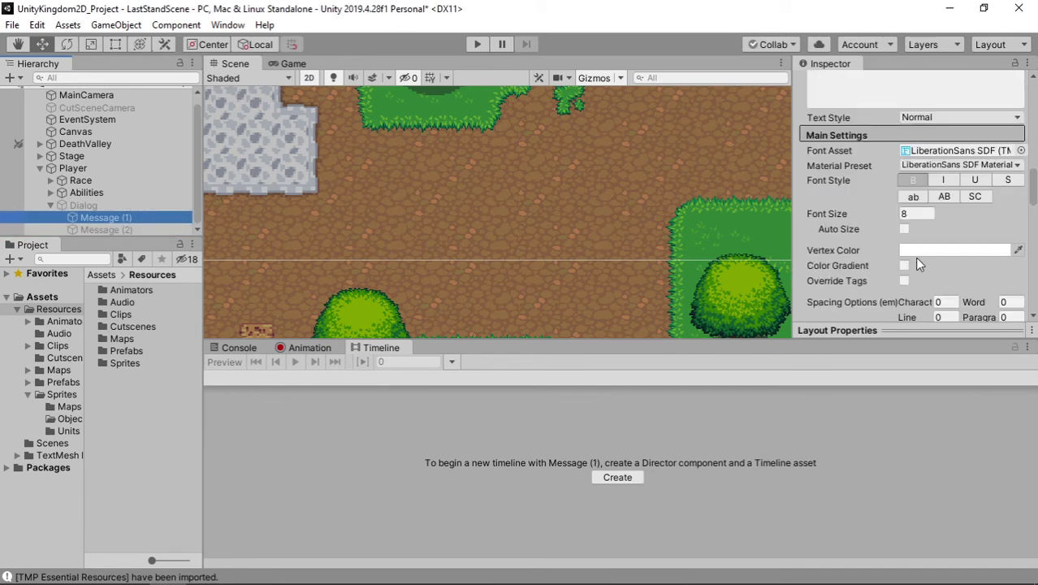
pyautogui.scroll(3, 914, 257)
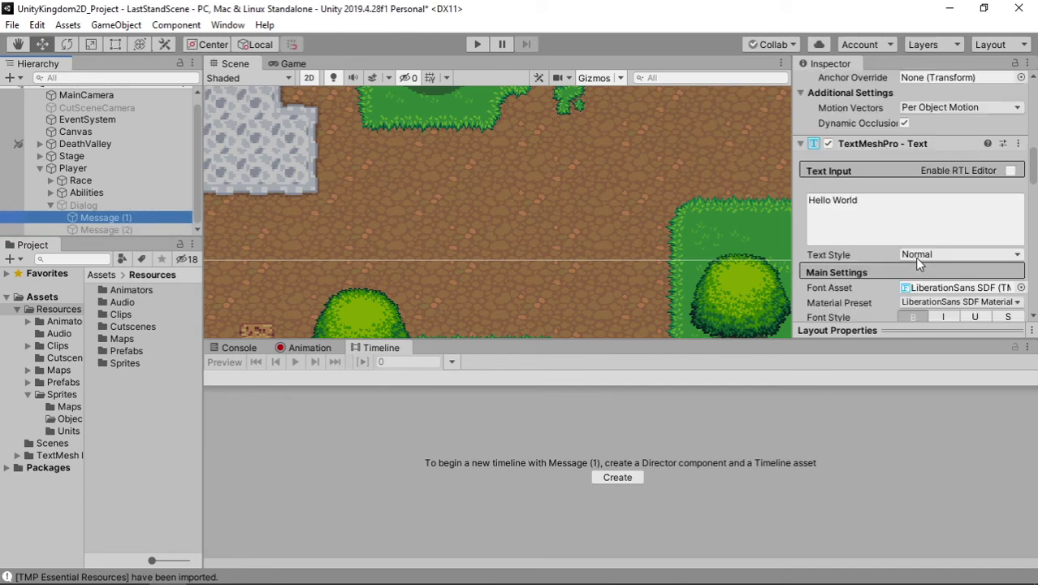
pyautogui.click(883, 200)
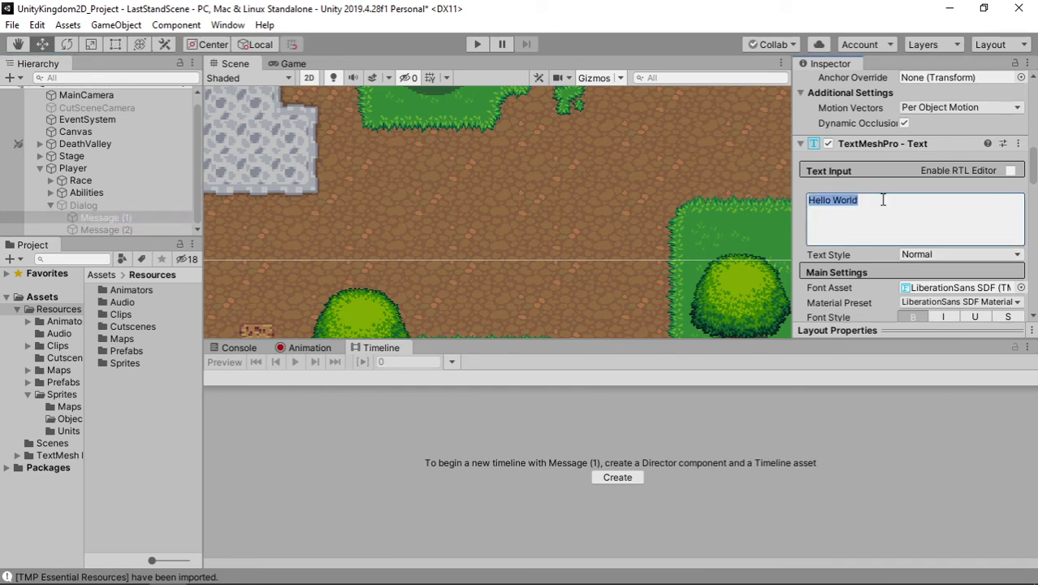
pyautogui.hotkey('alt', 'Tab')
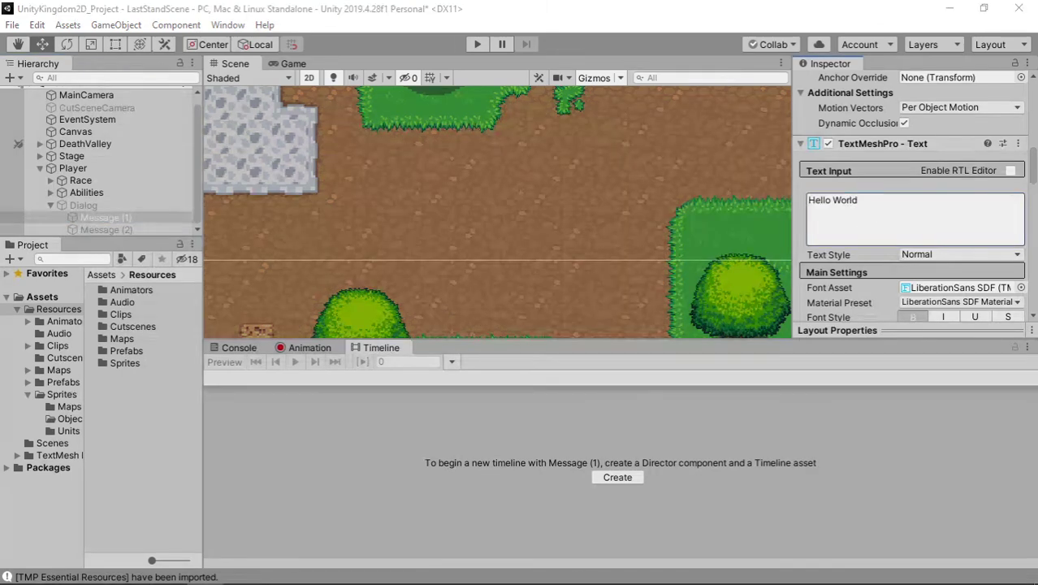
pyautogui.click(867, 205)
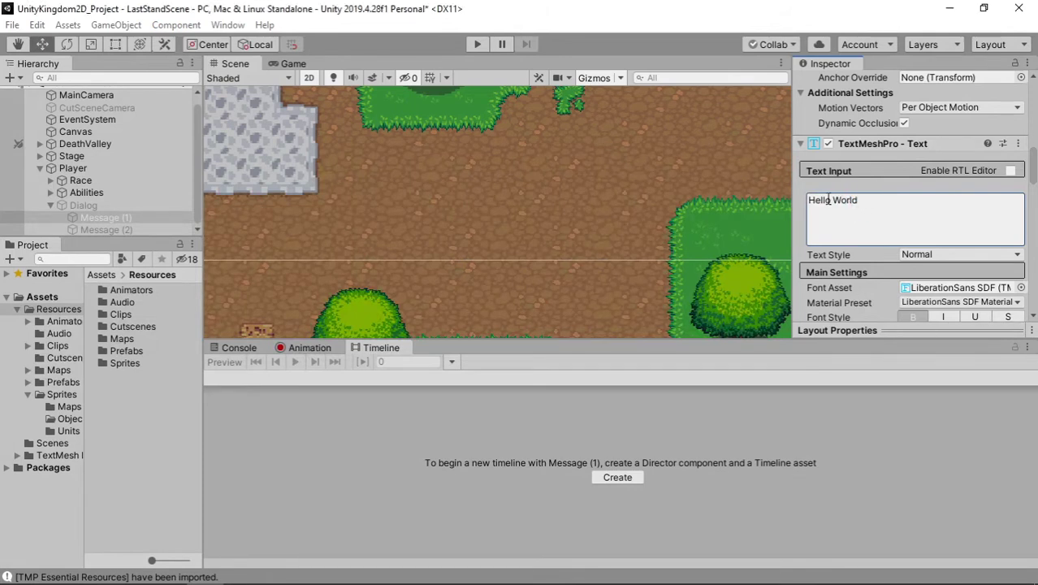
pyautogui.moveTo(861, 204); pyautogui.dragTo(811, 205)
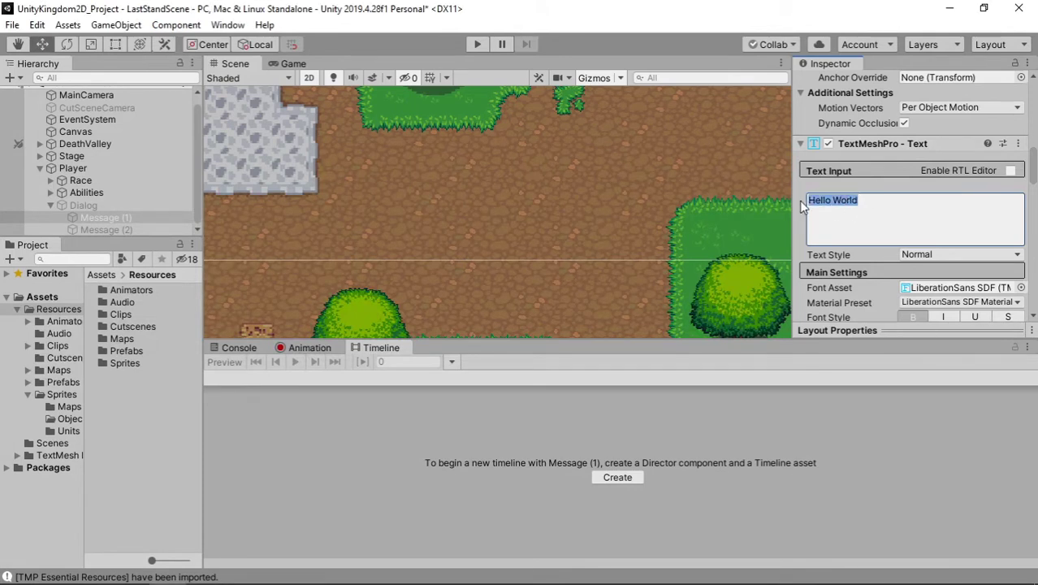
pyautogui.write('Ada banyak zombie ')
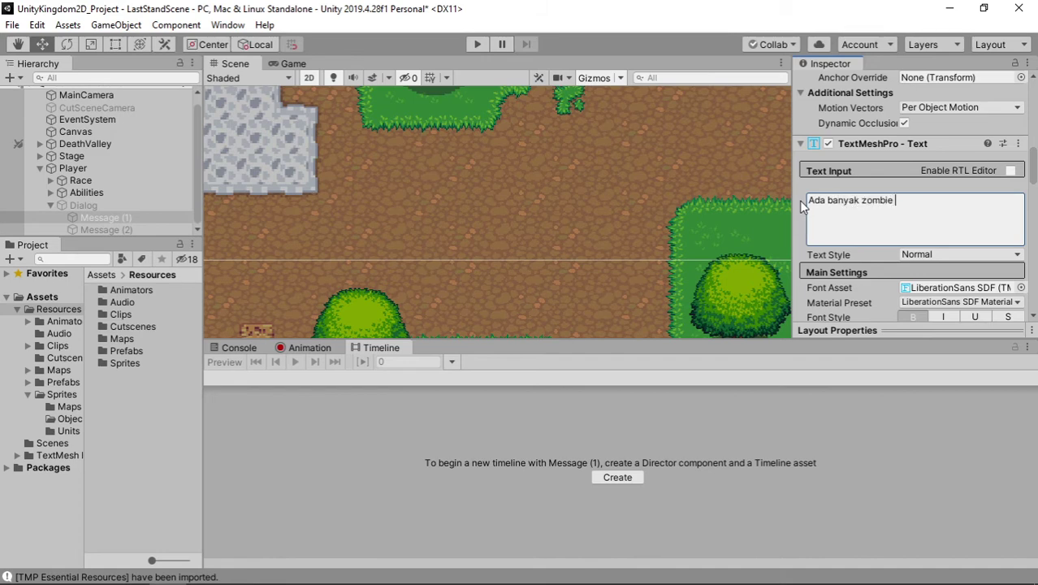
pyautogui.write('yang akan keluar pada mala')
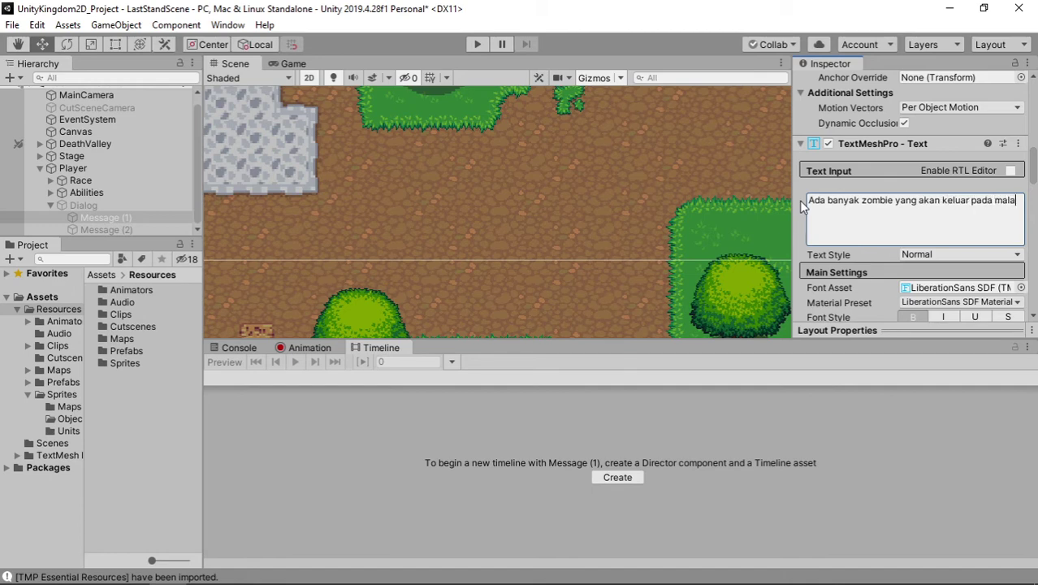
pyautogui.write('m')
pyautogui.press('Return')
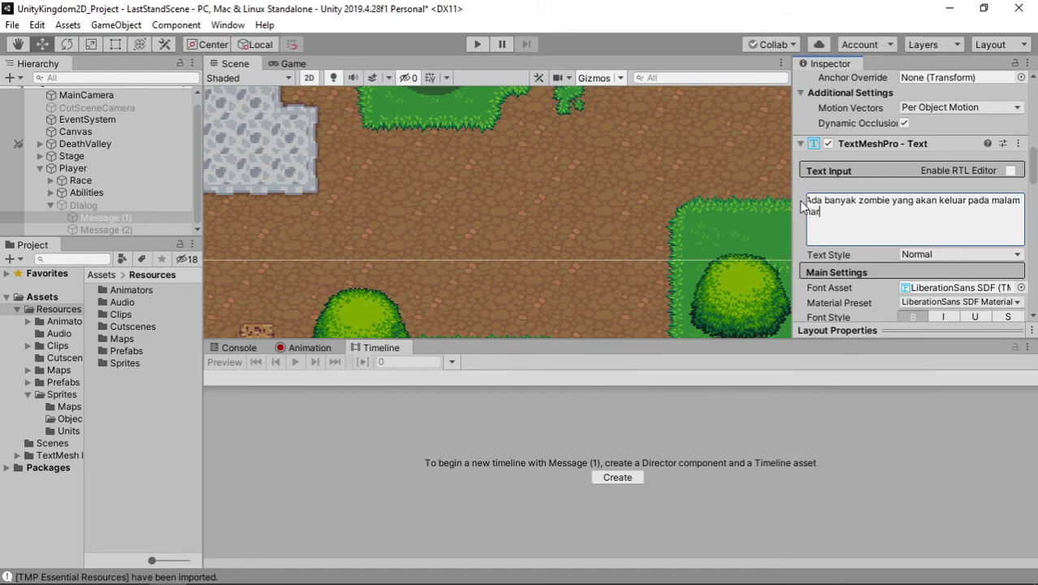
# Activate the Dialog object so its bubble appears above the player
pyautogui.moveTo(664, 223); pyautogui.dragTo(419, 228, button='middle')
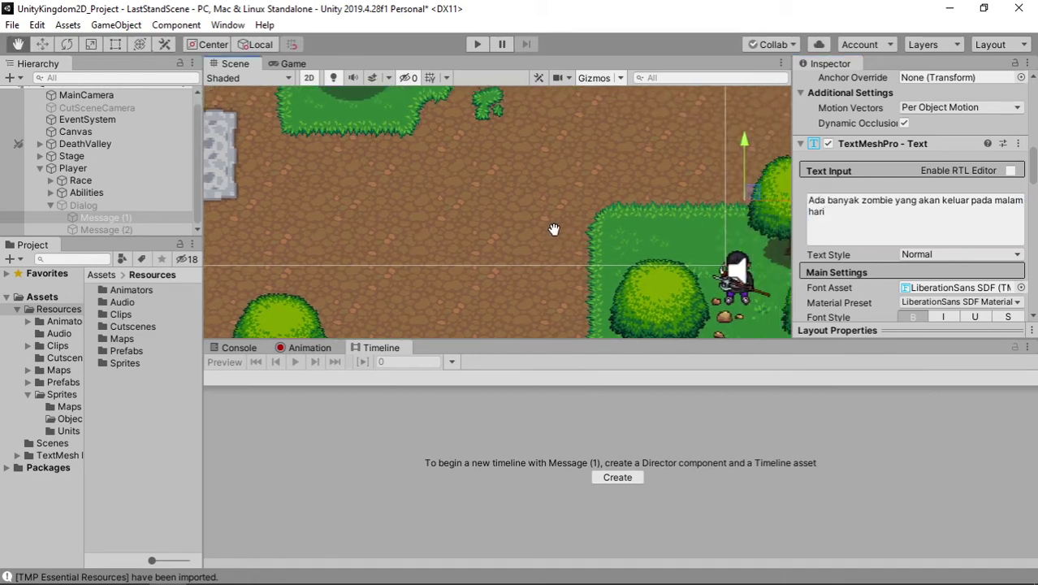
pyautogui.click(128, 206)
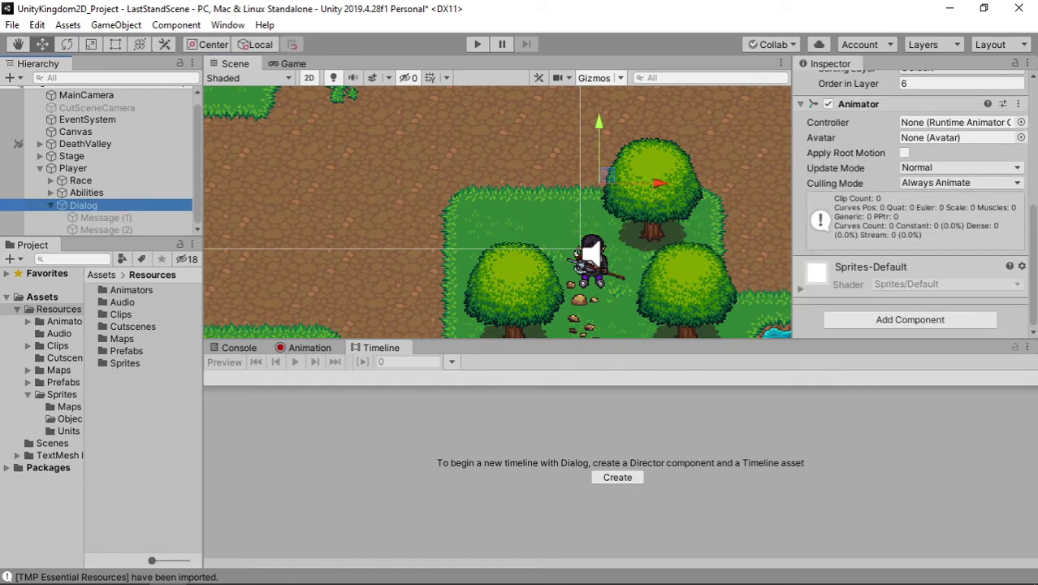
pyautogui.scroll(5, 820, 139)
pyautogui.click(832, 85)
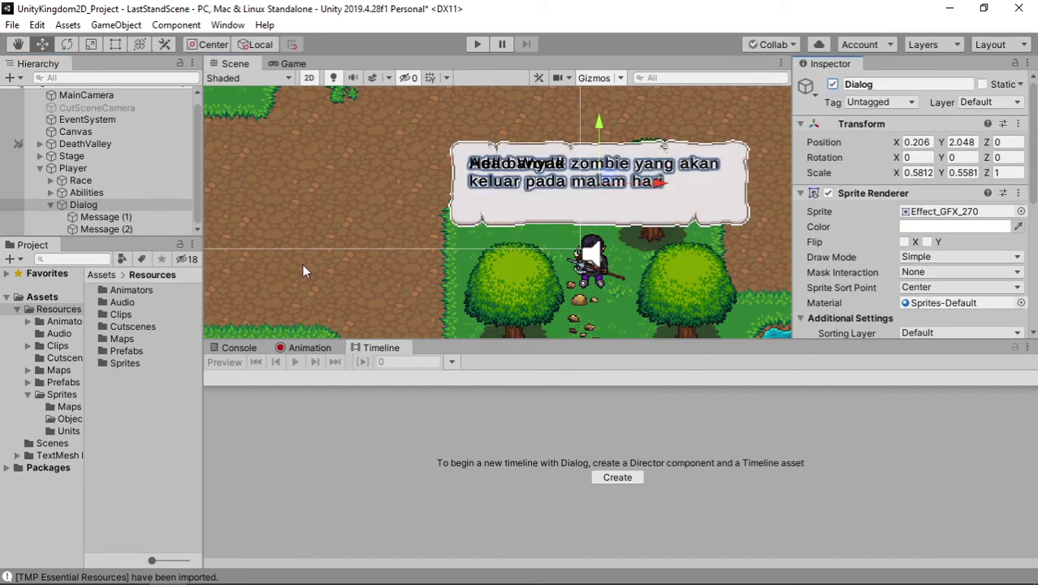
# Deactivate Message (2) and check the result in the Game view
pyautogui.click(145, 229)
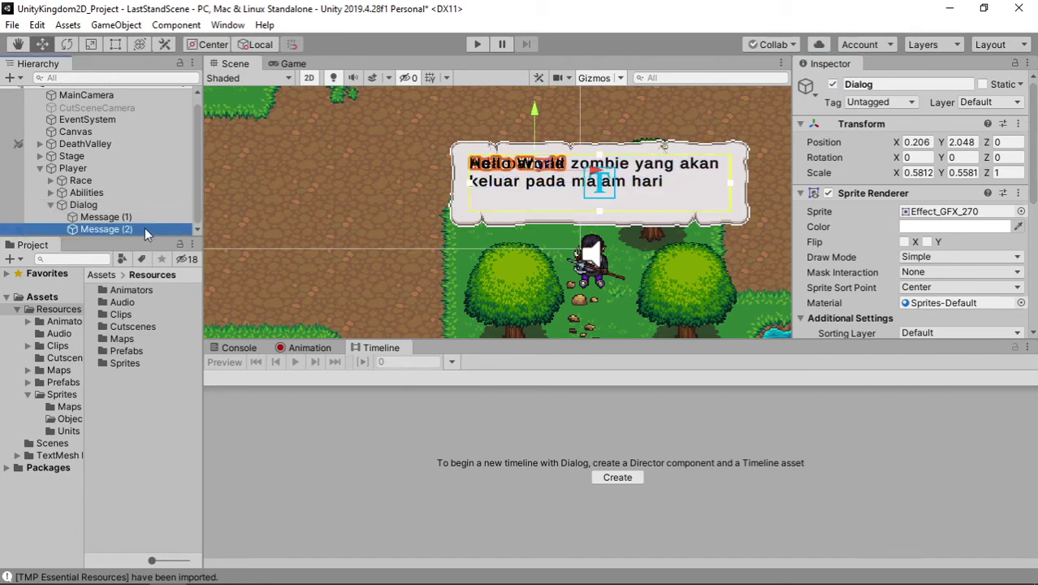
pyautogui.click(833, 84)
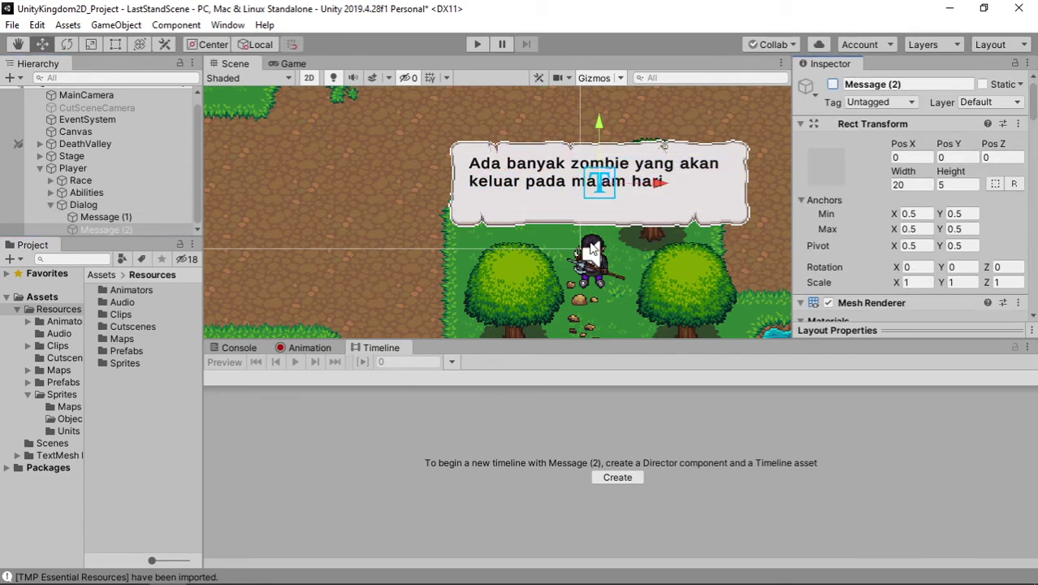
pyautogui.scroll(1, 588, 251)
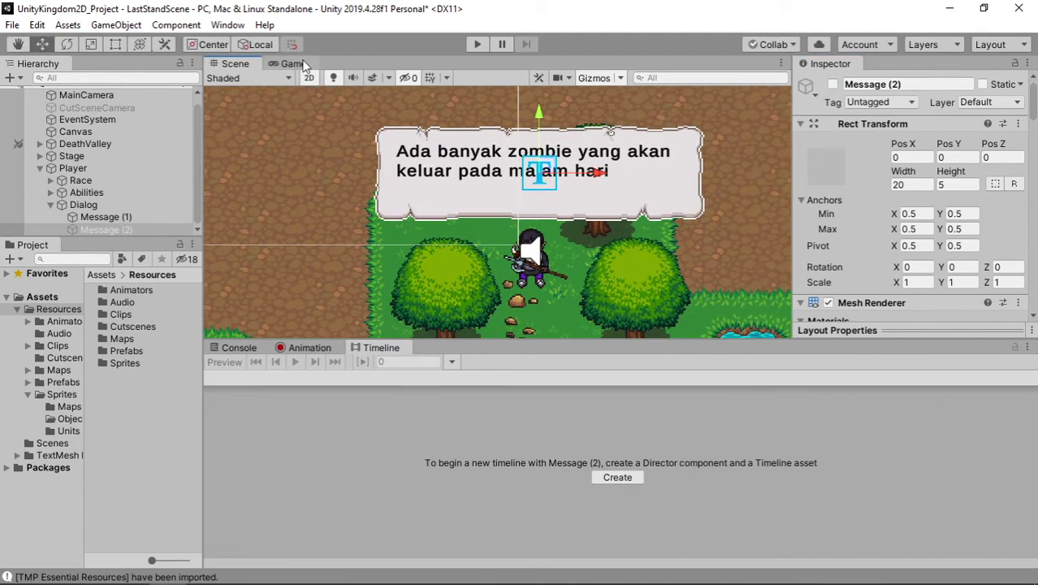
pyautogui.click(292, 64)
pyautogui.click(249, 63)
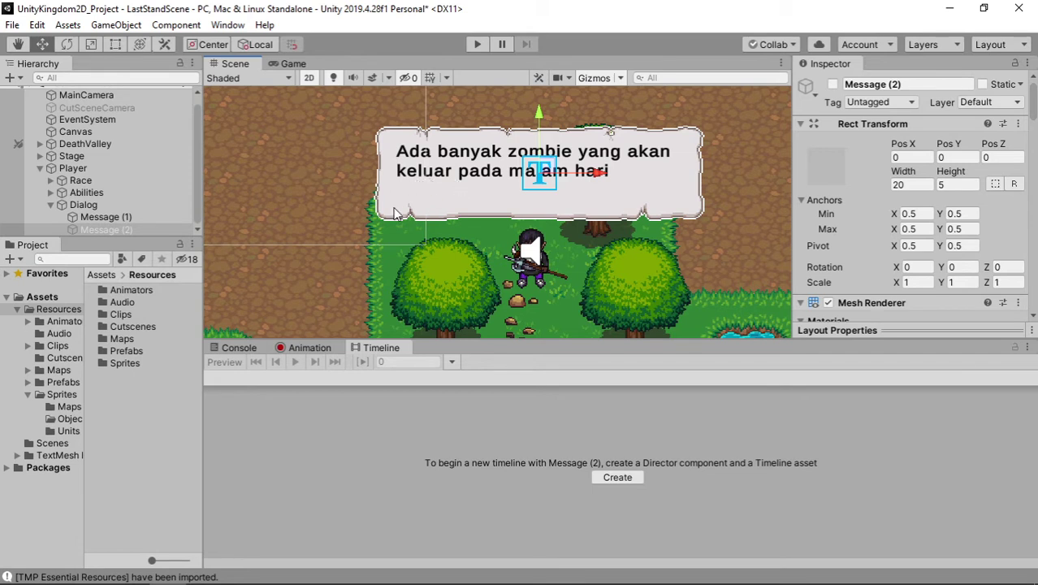
# Deactivate Message (1) as well, then select Message (2)
pyautogui.click(101, 217)
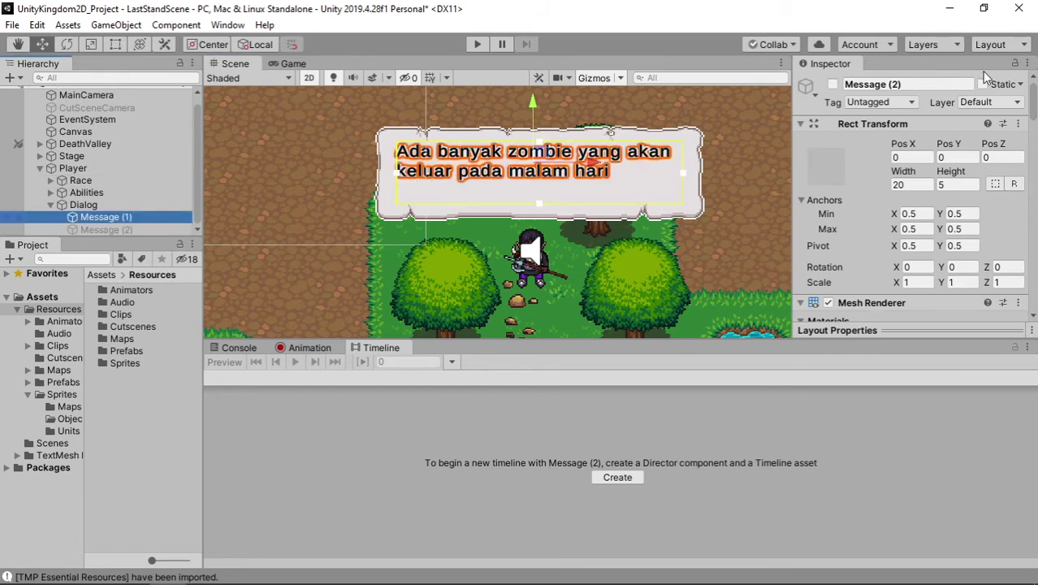
pyautogui.click(833, 84)
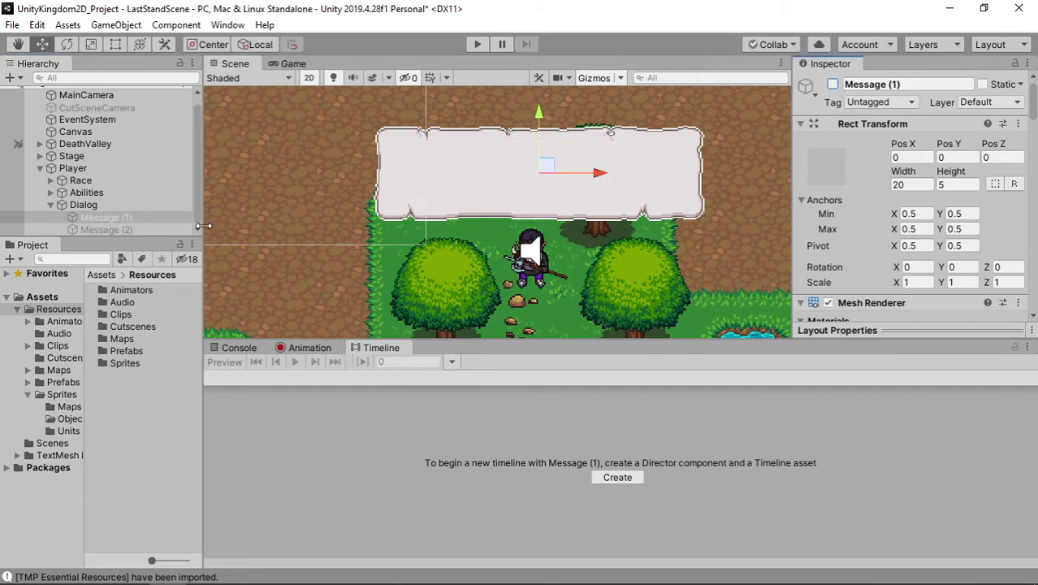
pyautogui.click(106, 229)
# Reactivate Message (2) and start replacing its Hello World text
pyautogui.click(833, 85)
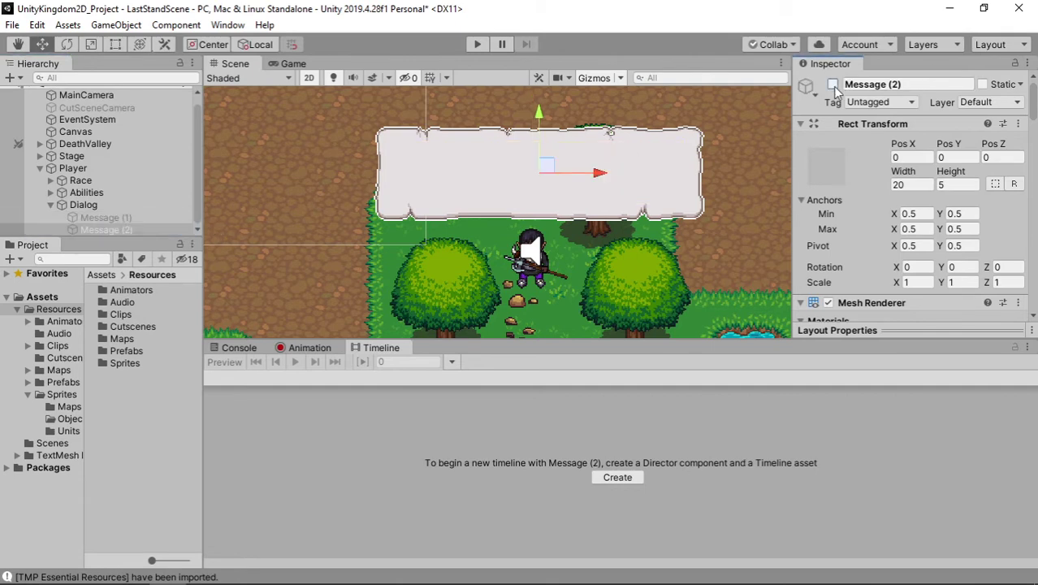
pyautogui.scroll(-3, 893, 183)
pyautogui.scroll(-3, 882, 230)
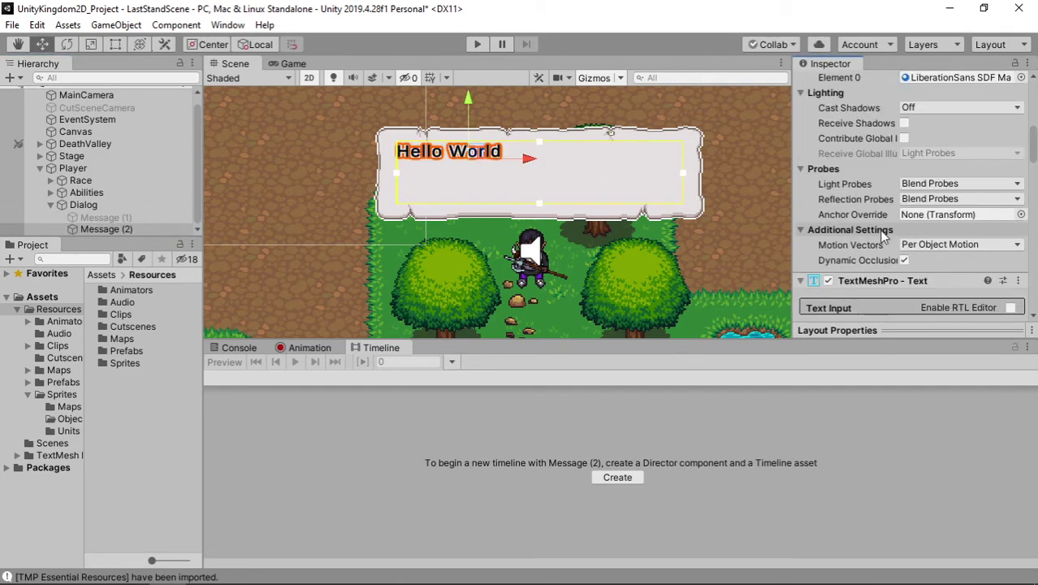
pyautogui.scroll(-3, 902, 256)
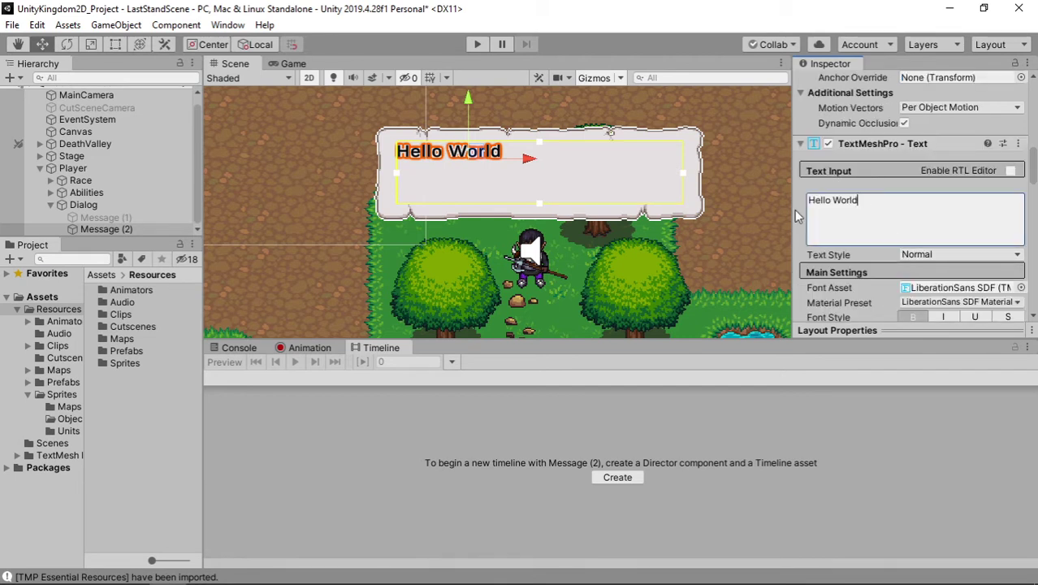
pyautogui.click(866, 200)
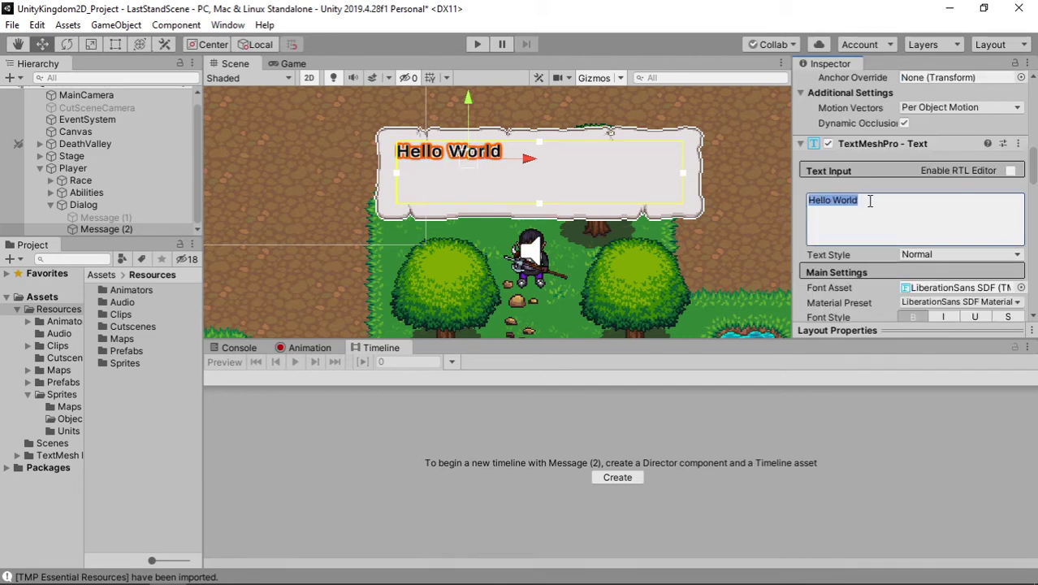
pyautogui.write('Bunuh S')
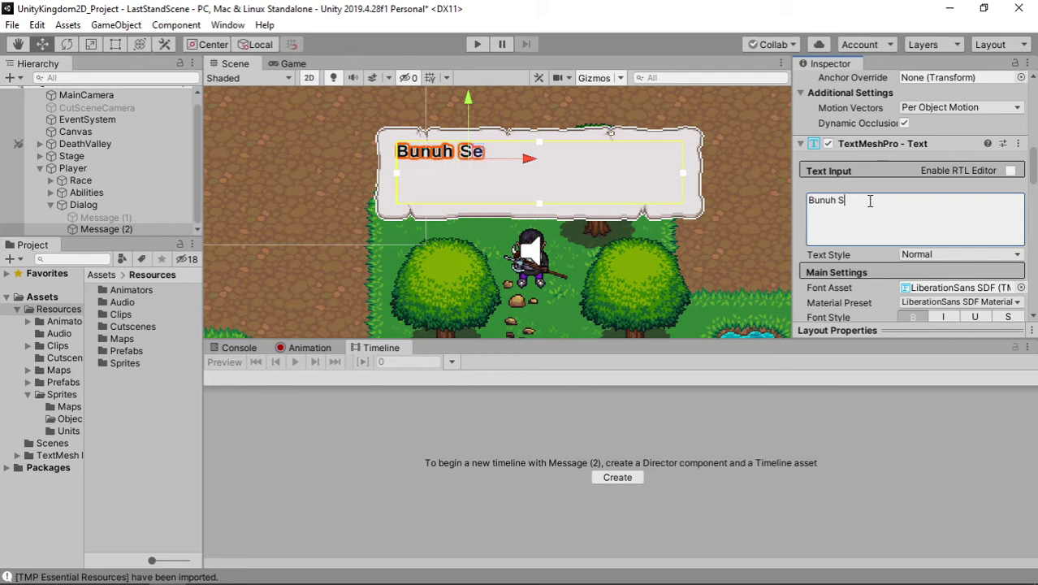
pyautogui.write('emu')
pyautogui.press('BackSpace')
pyautogui.press('BackSpace')
pyautogui.press('BackSpace')
pyautogui.press('BackSpace')
pyautogui.write('s')
pyautogui.press('BackSpace')
pyautogui.press('BackSpace')
pyautogui.press('BackSpace')
pyautogui.press('BackSpace')
pyautogui.press('BackSpace')
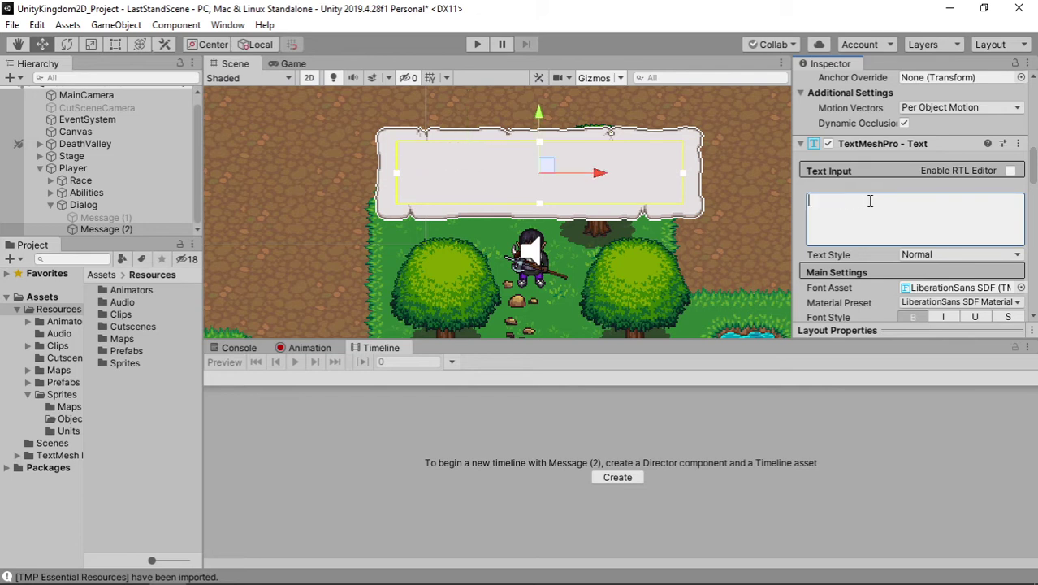
# Enter 'Bertahanlah melewati hari....' with 'Bunuh mereka semua!!!' on a second line
pyautogui.write('B')
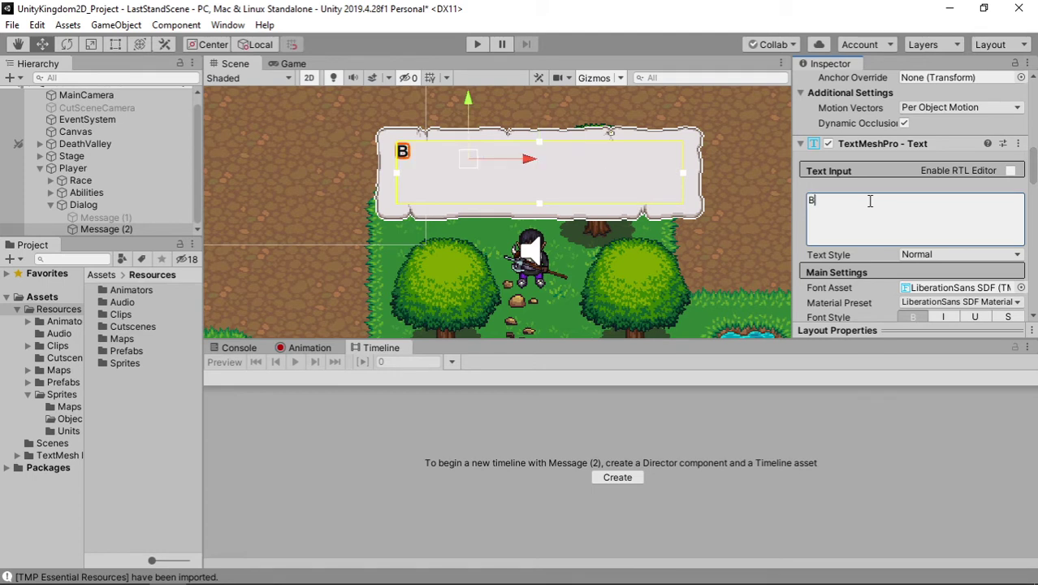
pyautogui.write('ertahan')
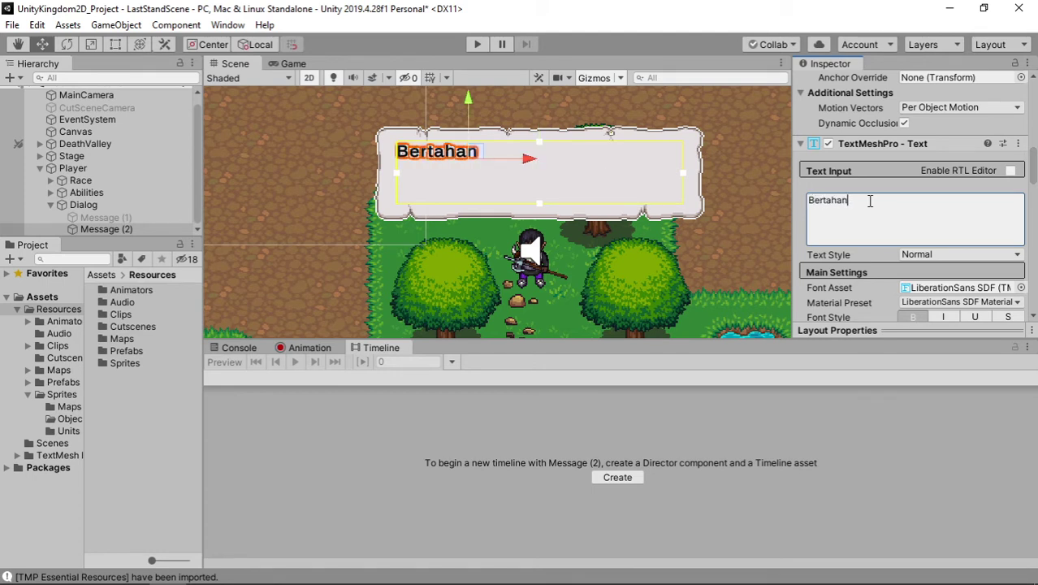
pyautogui.write('lah melewa')
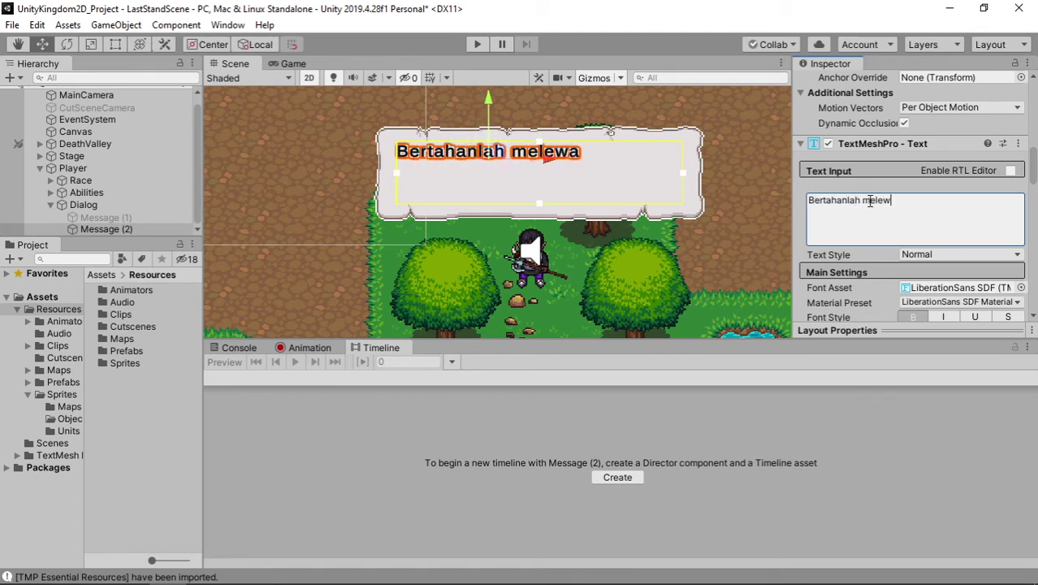
pyautogui.write('tihar')
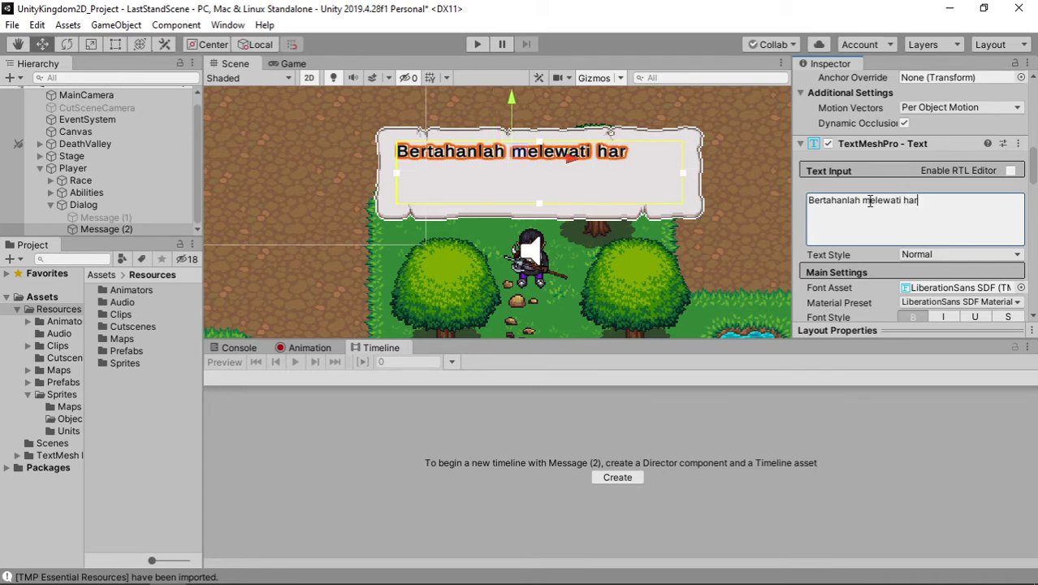
pyautogui.write('i.....')
pyautogui.press('Return')
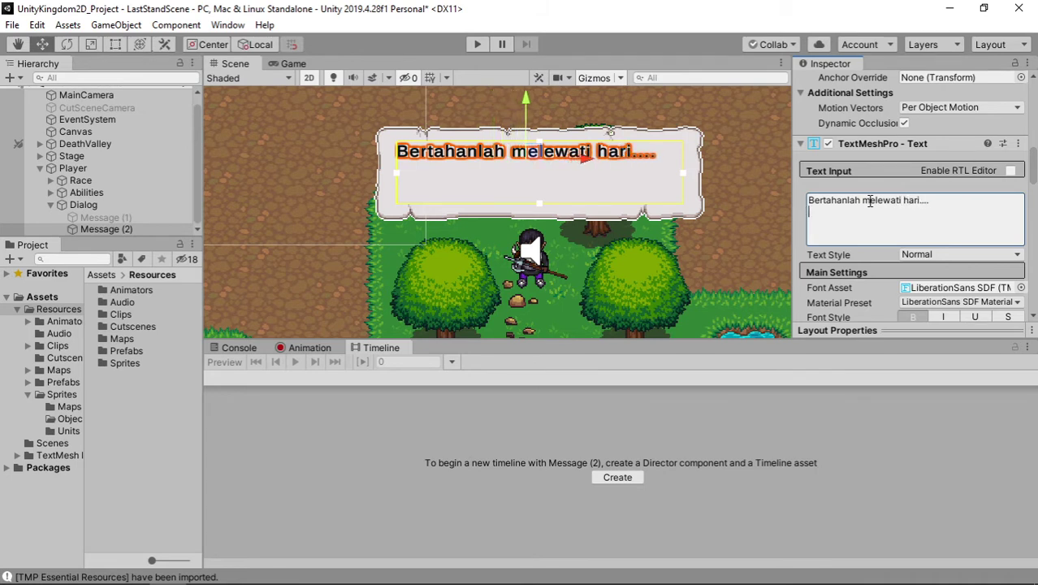
pyautogui.write('Bunu')
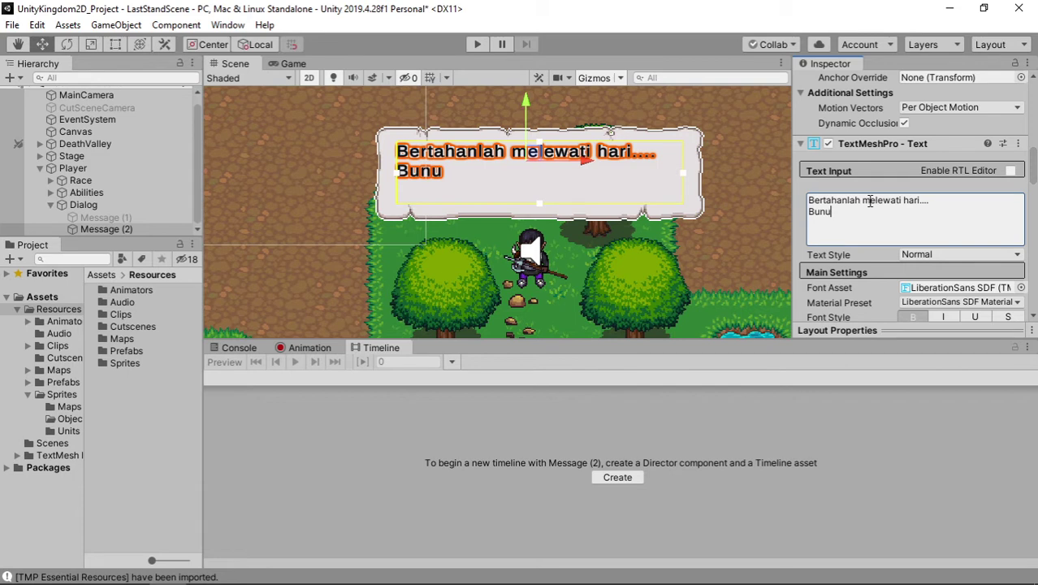
pyautogui.write('h mereka ')
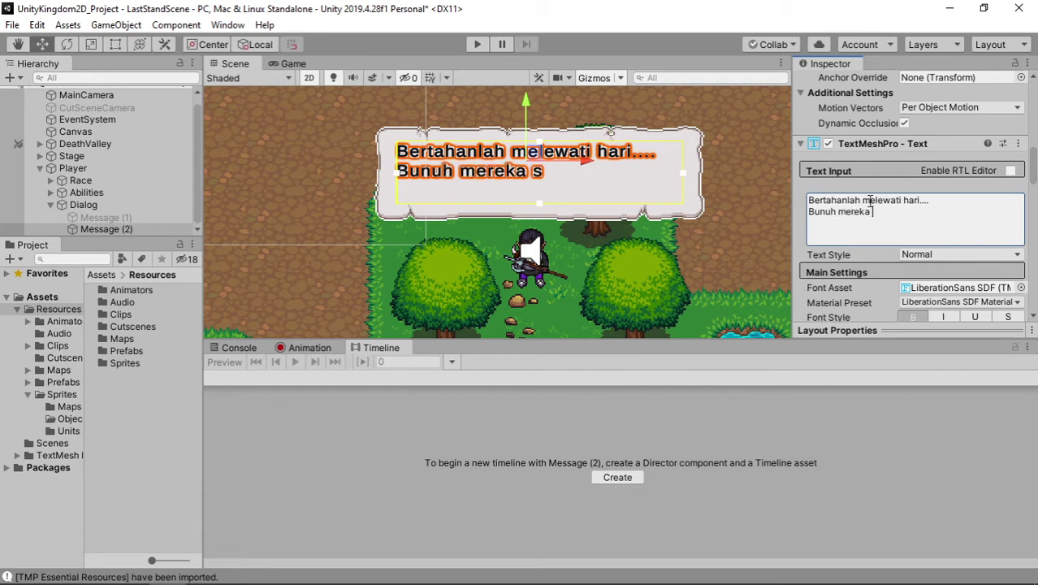
pyautogui.write('sem')
pyautogui.press('BackSpace')
pyautogui.write('emua')
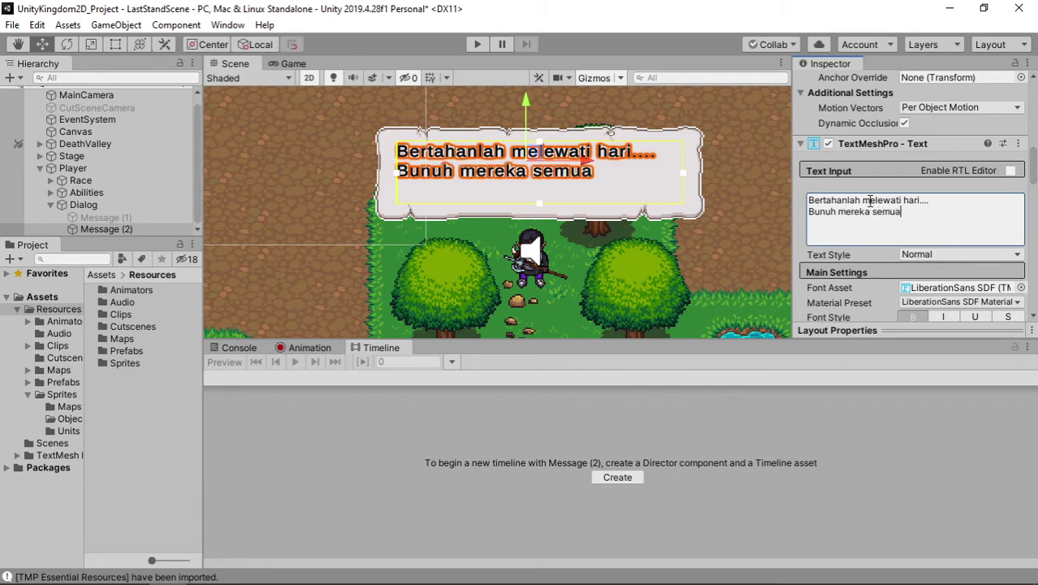
pyautogui.write('!')
pyautogui.write('!!')
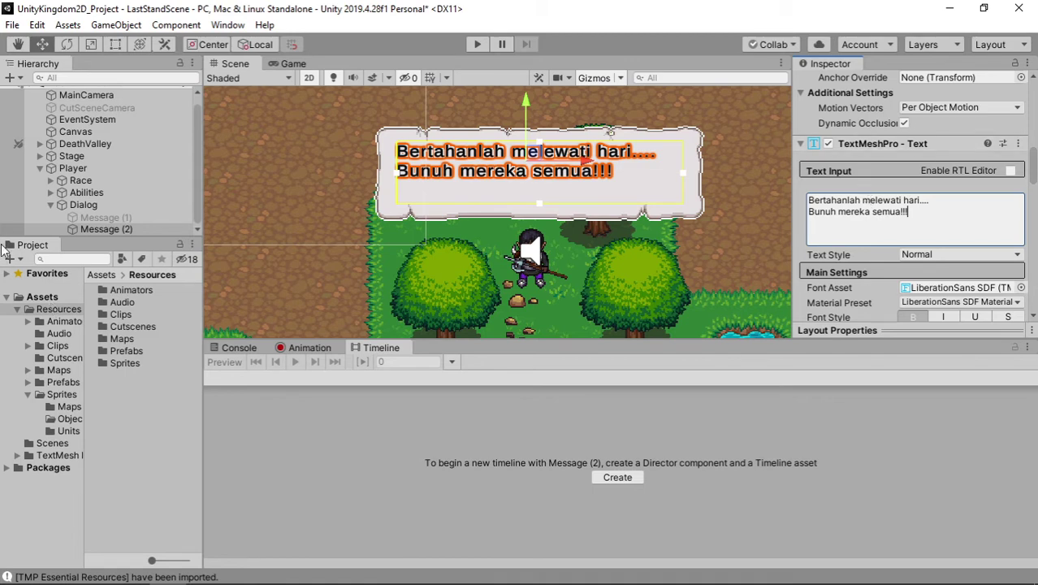
pyautogui.click(116, 229)
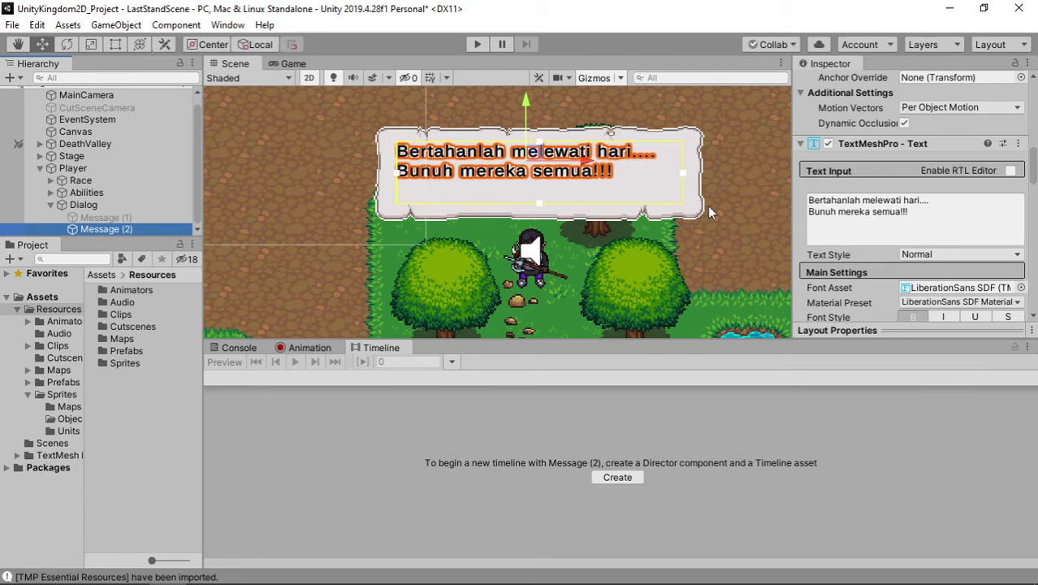
pyautogui.scroll(3, 810, 184)
pyautogui.scroll(3, 810, 185)
pyautogui.scroll(3, 824, 153)
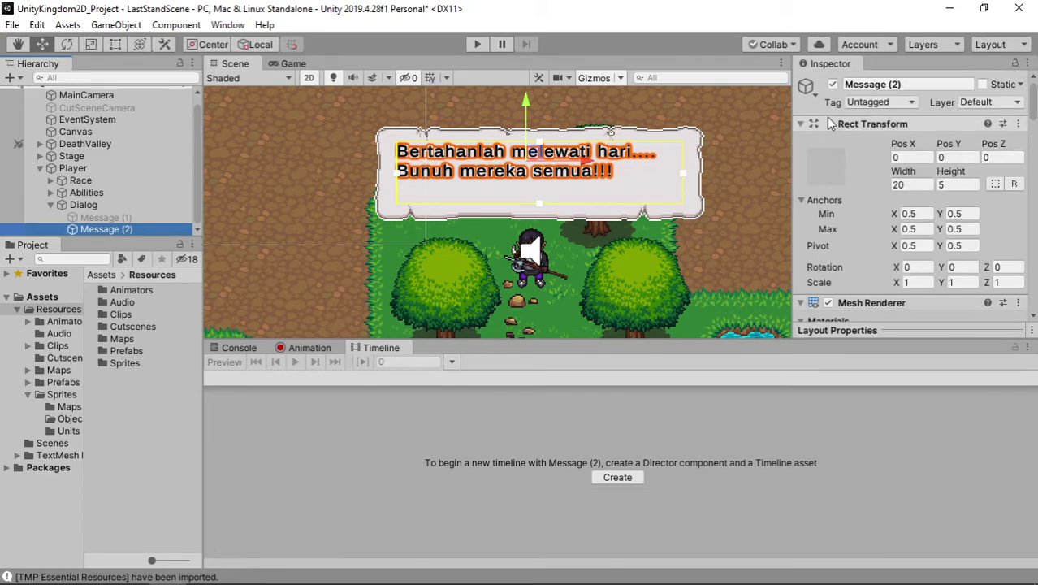
# Deactivate Message (2) and the Dialog object to hide the bubble
pyautogui.click(833, 84)
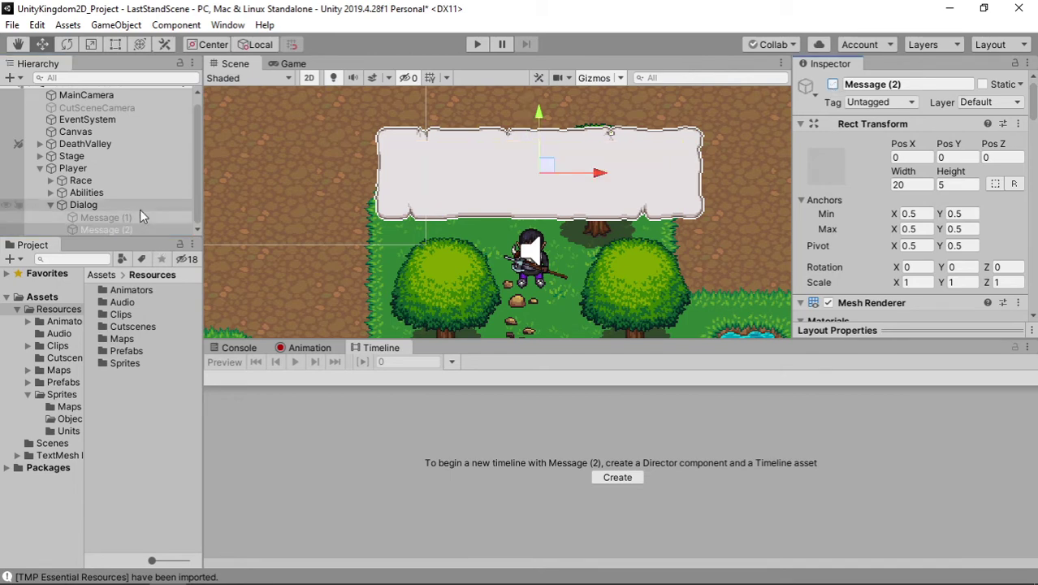
pyautogui.click(140, 206)
pyautogui.click(833, 85)
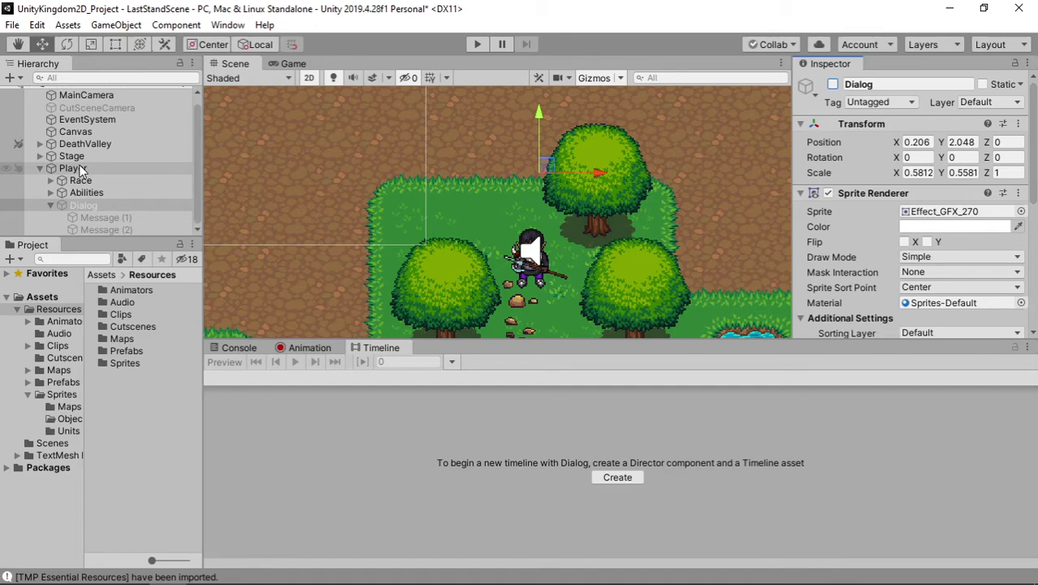
# Select Stage, move the preview to frame 115, and select both Message (1) and Message (2)
pyautogui.click(74, 156)
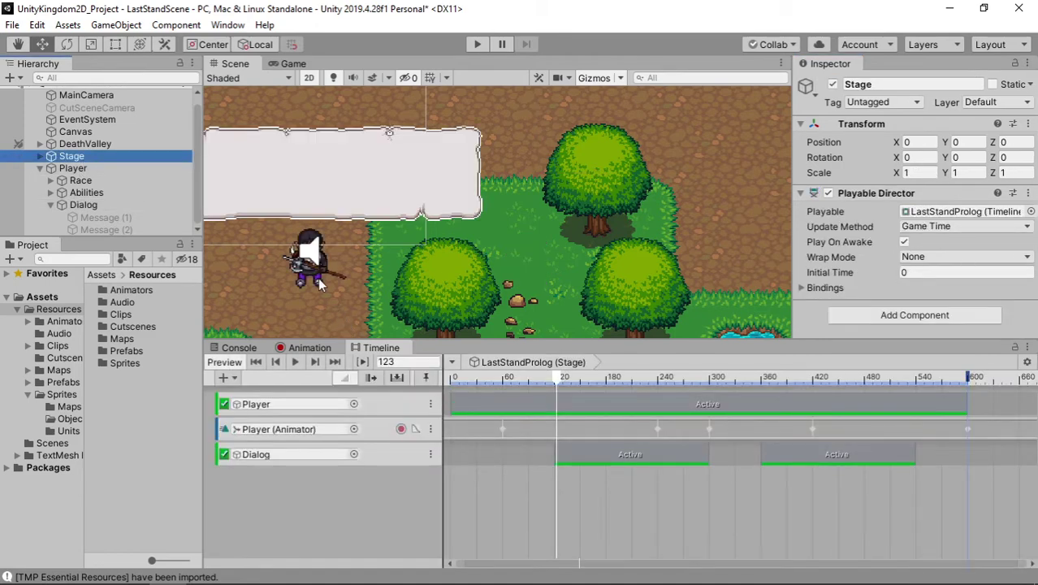
pyautogui.scroll(-1, 318, 282)
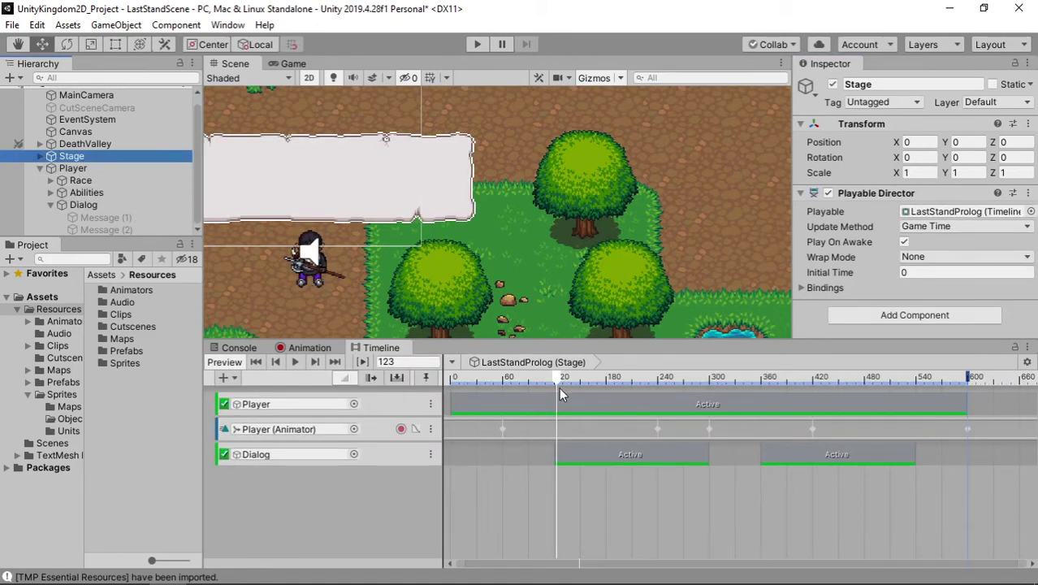
pyautogui.moveTo(561, 382); pyautogui.dragTo(551, 377)
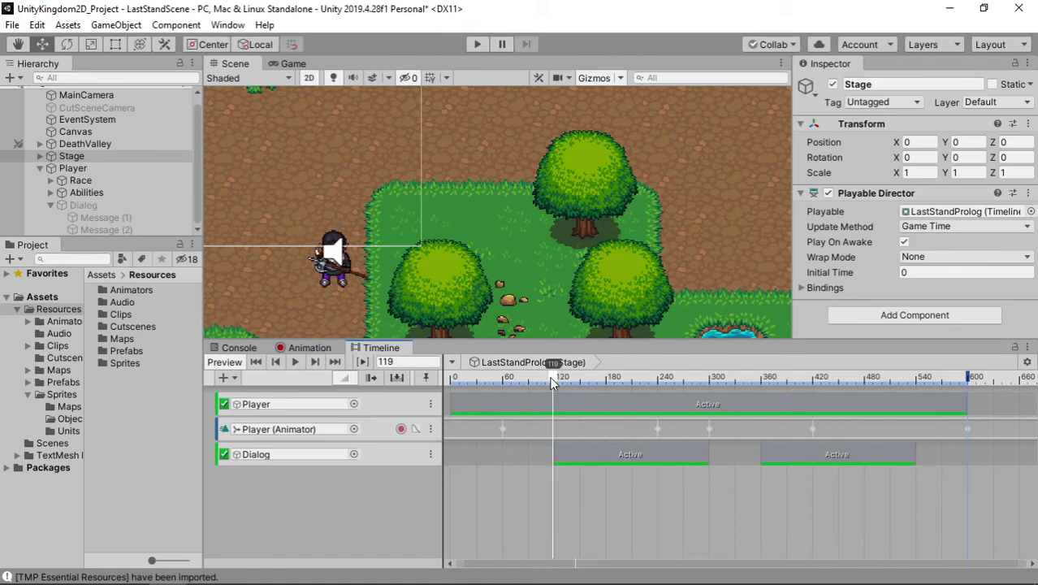
pyautogui.click(124, 230)
pyautogui.keyDown('shift'); pyautogui.click(123, 218); pyautogui.keyUp('shift')
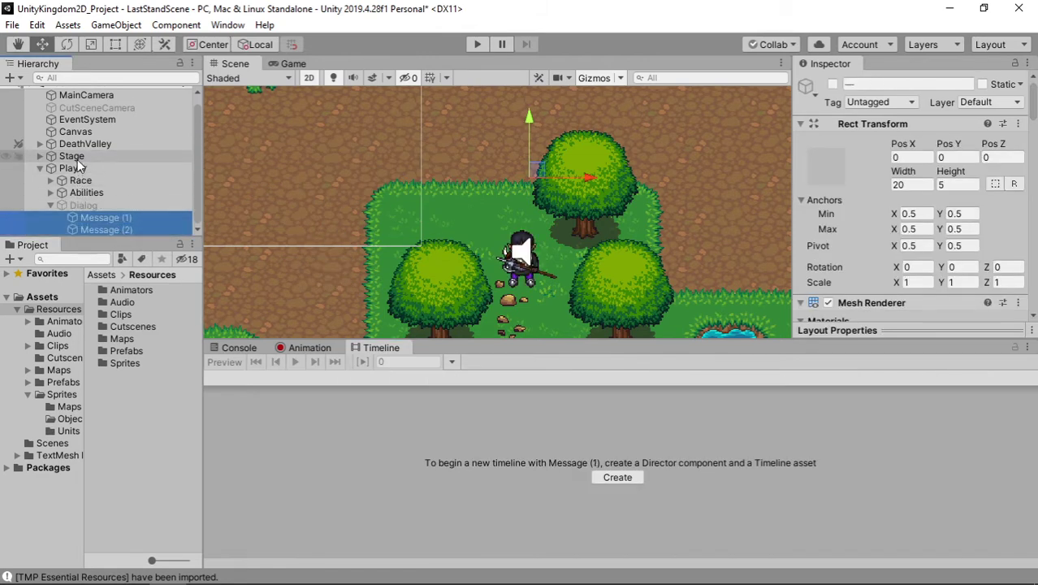
# Add activation tracks for Message (1) and Message (2) to the Stage timeline
pyautogui.click(79, 156)
pyautogui.rightClick(292, 496)
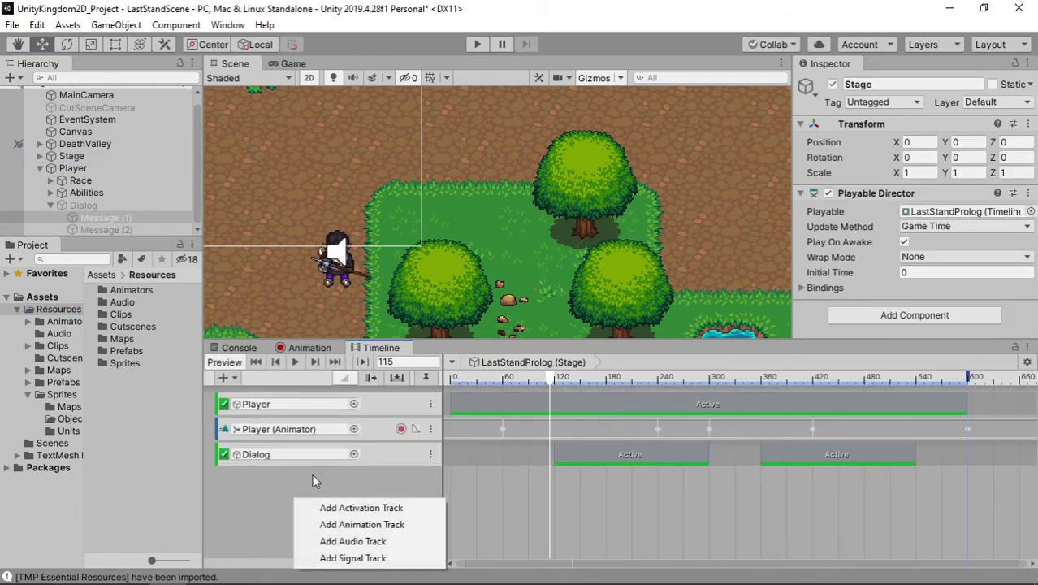
pyautogui.click(341, 508)
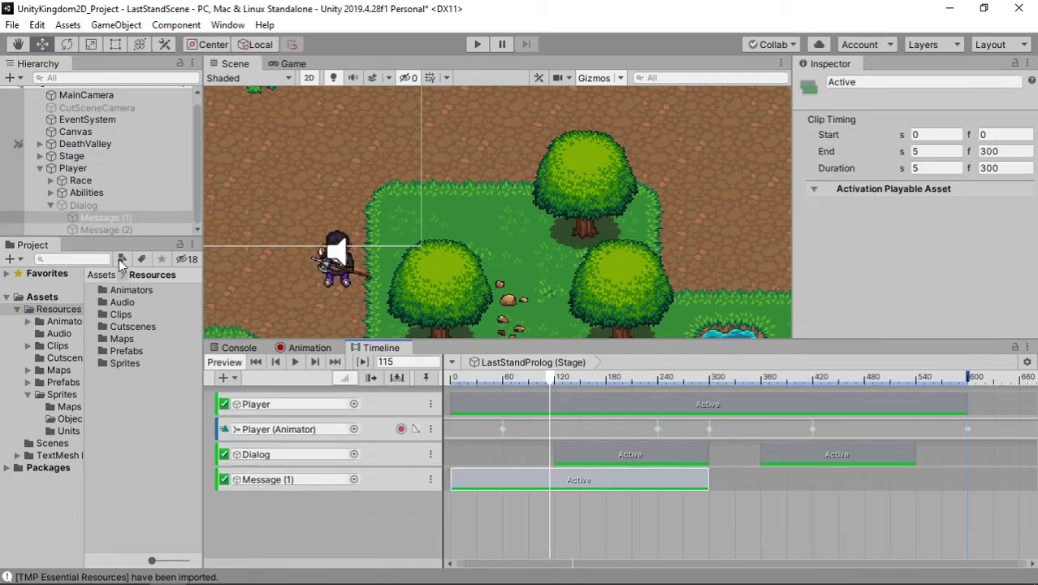
pyautogui.rightClick(284, 524)
pyautogui.click(342, 463)
# Set the Active clips to 6–9 s for Message (2) and 2–5 s for Message (1)
pyautogui.scroll(-1, 525, 474)
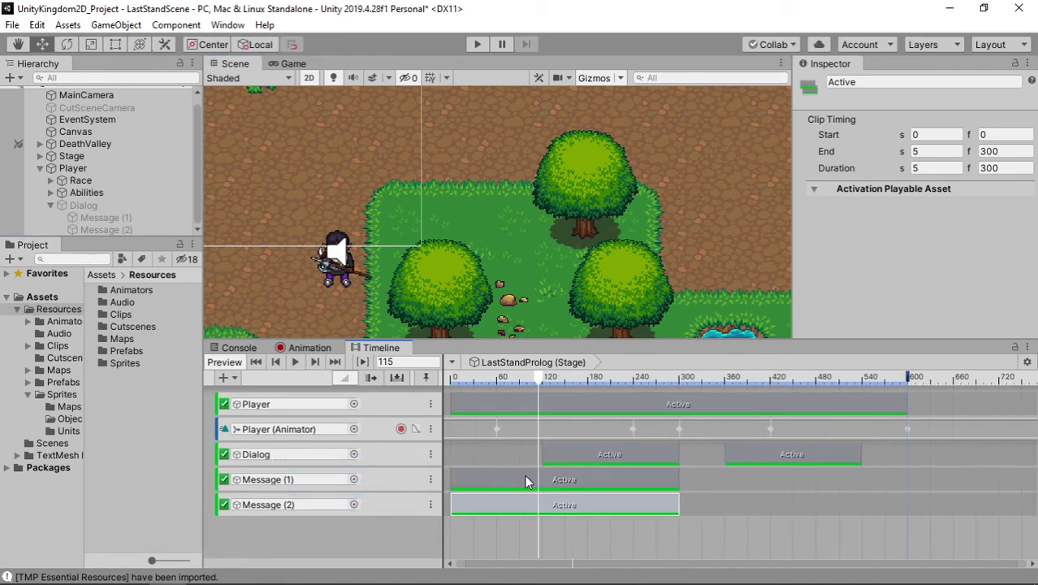
pyautogui.scroll(-1, 547, 479)
pyautogui.scroll(-1, 550, 492)
pyautogui.moveTo(537, 505); pyautogui.dragTo(796, 502)
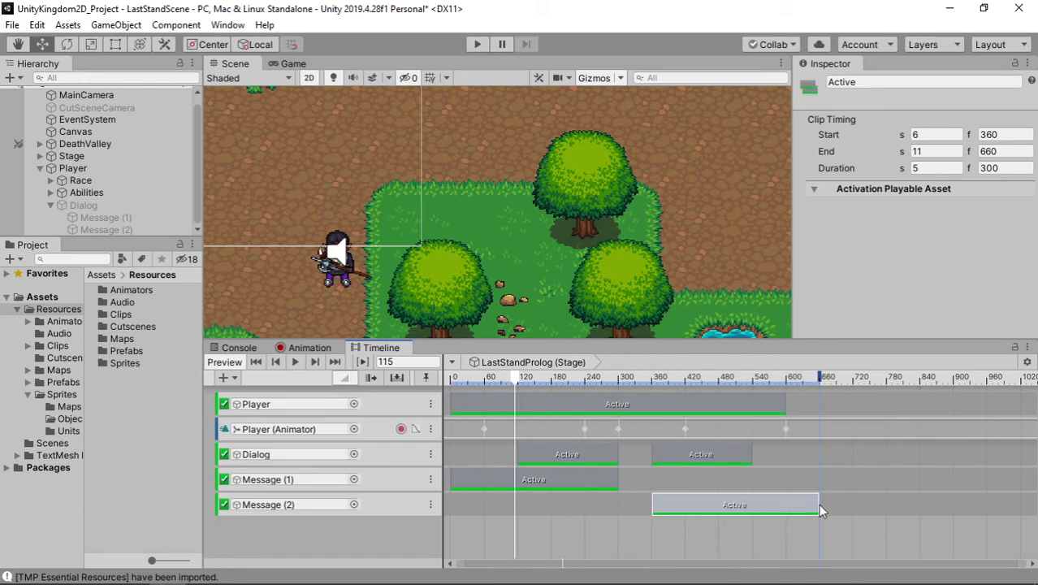
pyautogui.moveTo(819, 505); pyautogui.dragTo(752, 505)
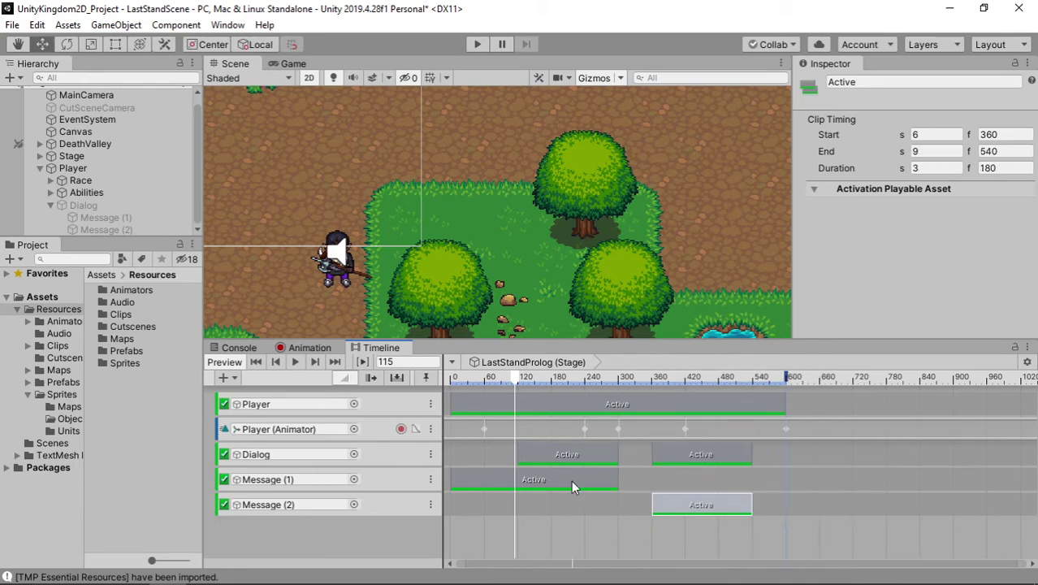
pyautogui.click(536, 480)
pyautogui.moveTo(463, 485); pyautogui.dragTo(520, 484)
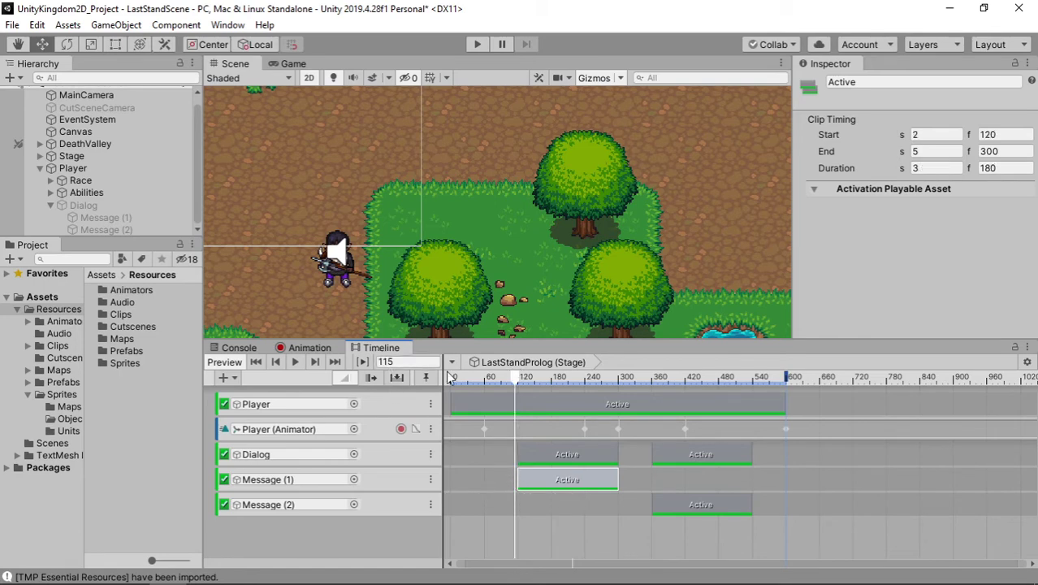
# Scrub from frame 140 onward to preview the messages, centring the dialog bubble in the Scene
pyautogui.moveTo(464, 378); pyautogui.dragTo(529, 378)
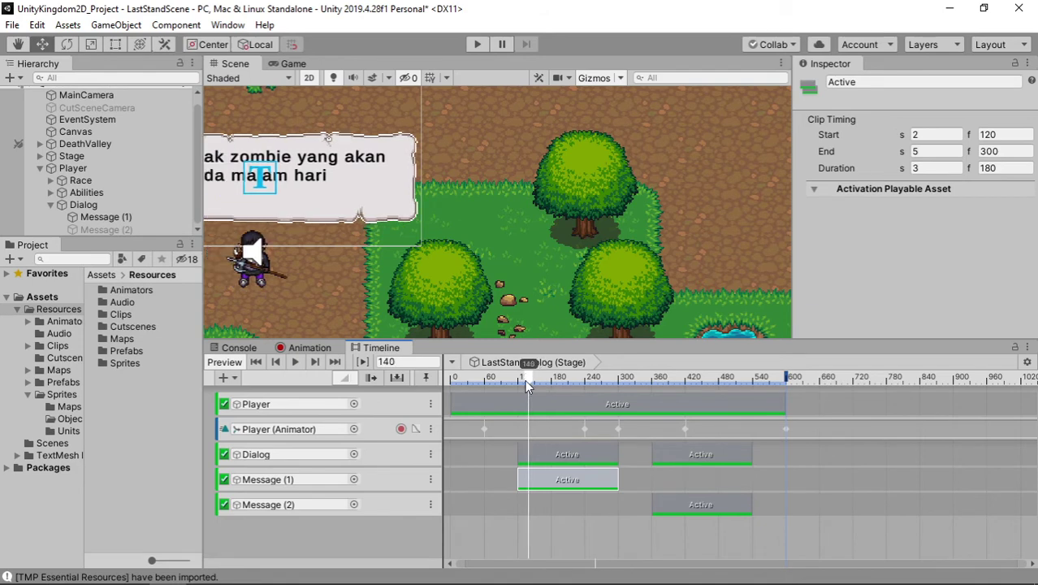
pyautogui.moveTo(318, 255)
pyautogui.mouseDown(button='middle')
pyautogui.moveTo(588, 273)
pyautogui.moveTo(590, 297)
pyautogui.mouseUp(button='middle')
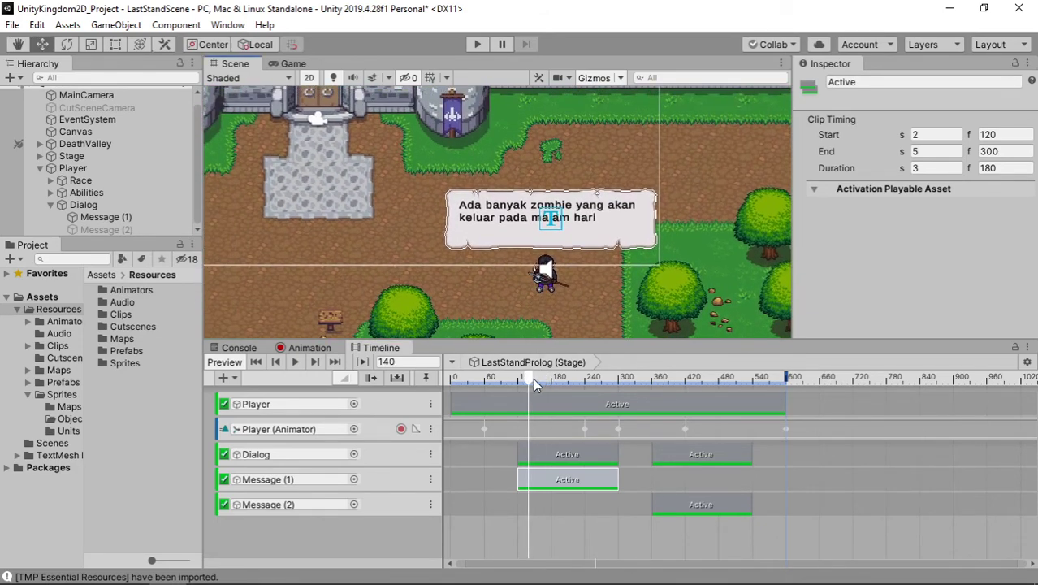
pyautogui.moveTo(530, 380); pyautogui.dragTo(601, 382)
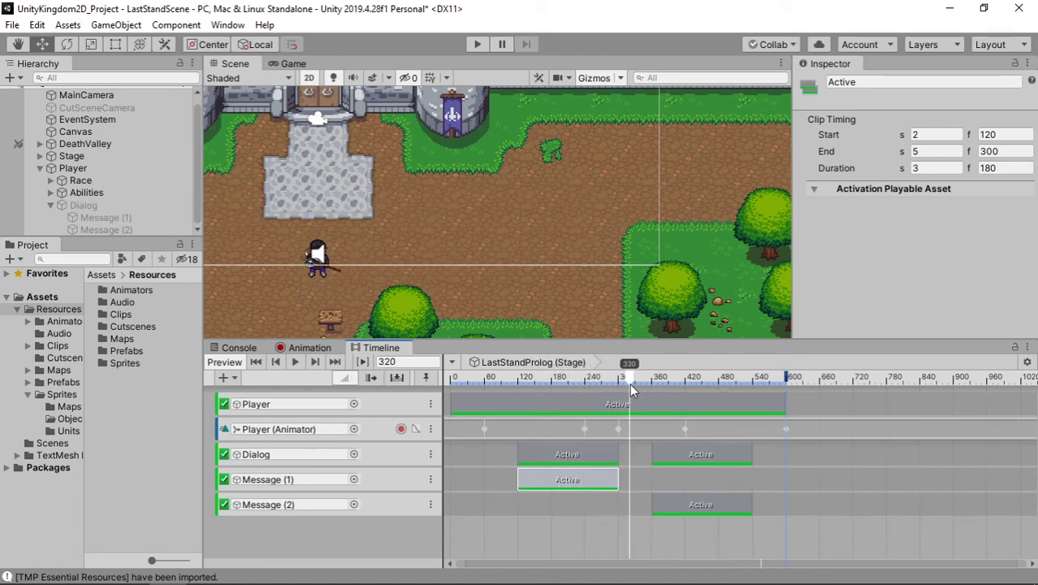
pyautogui.moveTo(600, 379); pyautogui.dragTo(779, 399)
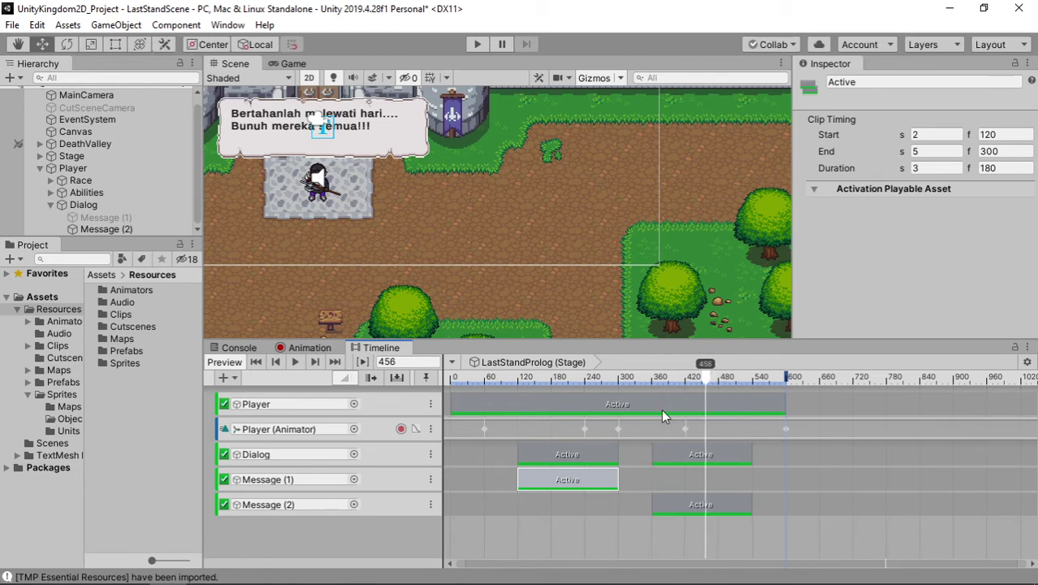
pyautogui.moveTo(780, 399); pyautogui.dragTo(584, 410)
pyautogui.moveTo(520, 429); pyautogui.dragTo(453, 438)
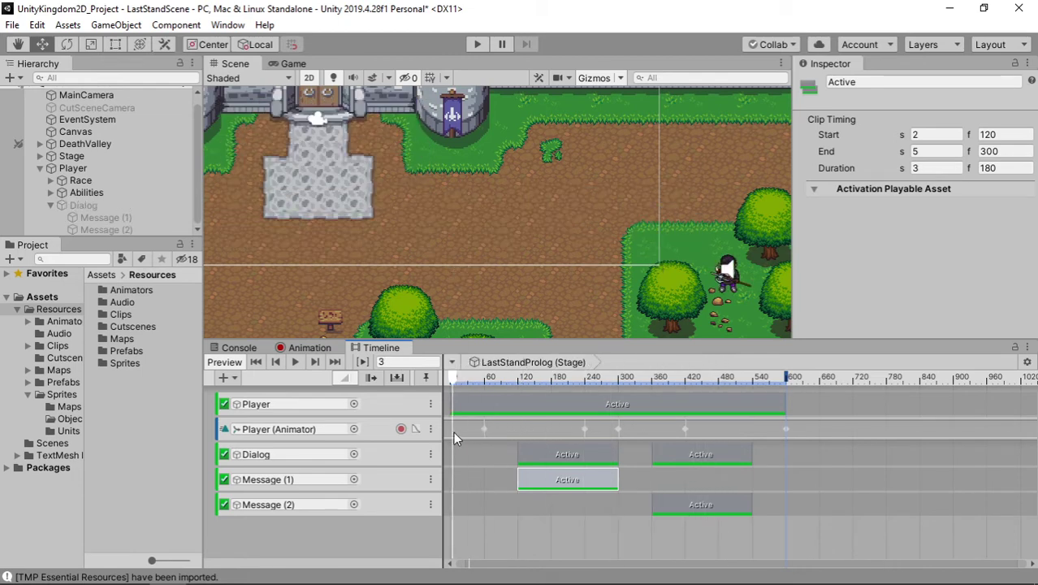
pyautogui.click(451, 375)
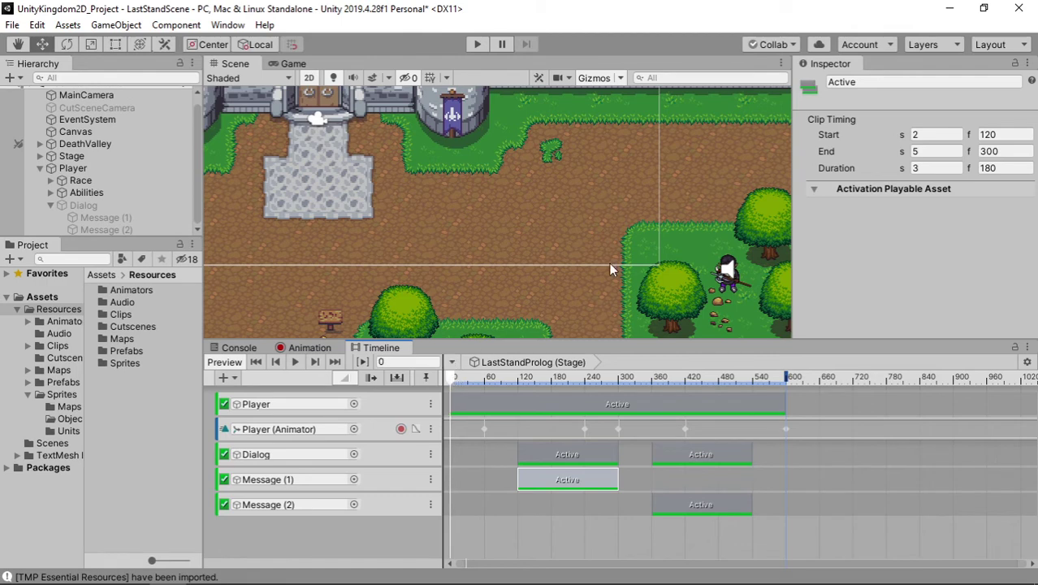
pyautogui.moveTo(608, 261); pyautogui.dragTo(577, 238, button='middle')
pyautogui.scroll(3, 609, 236)
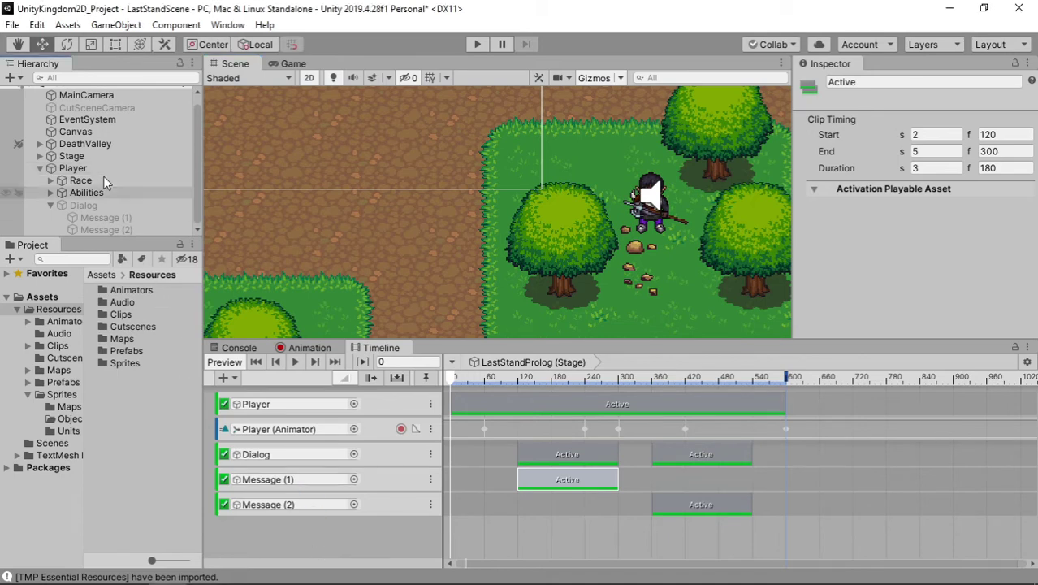
# Add the Player object as a second Animator track and move it just above Dialog
pyautogui.moveTo(73, 167); pyautogui.dragTo(321, 529)
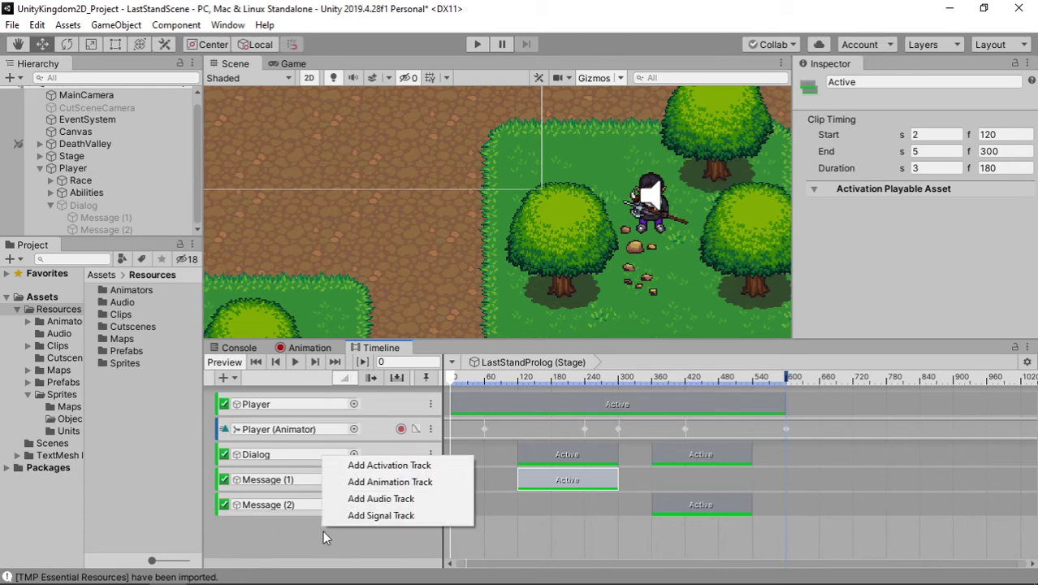
pyautogui.click(394, 482)
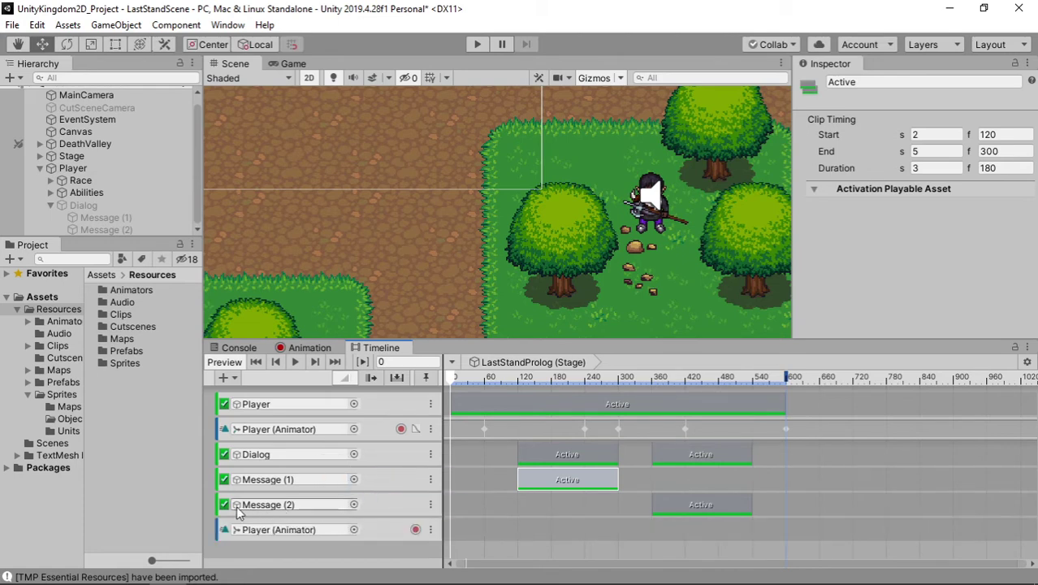
pyautogui.click(401, 530)
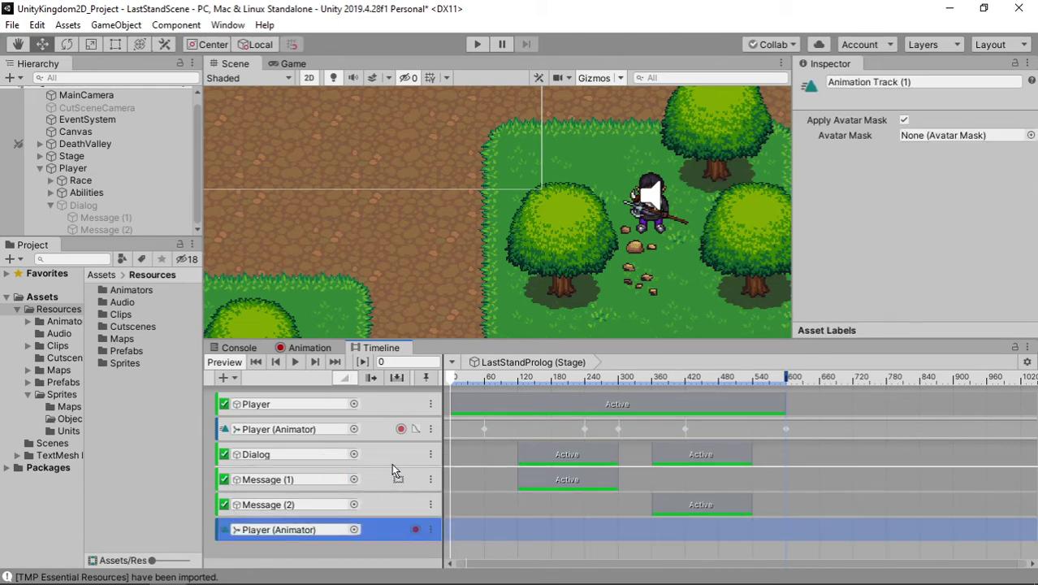
pyautogui.moveTo(391, 457); pyautogui.dragTo(390, 460)
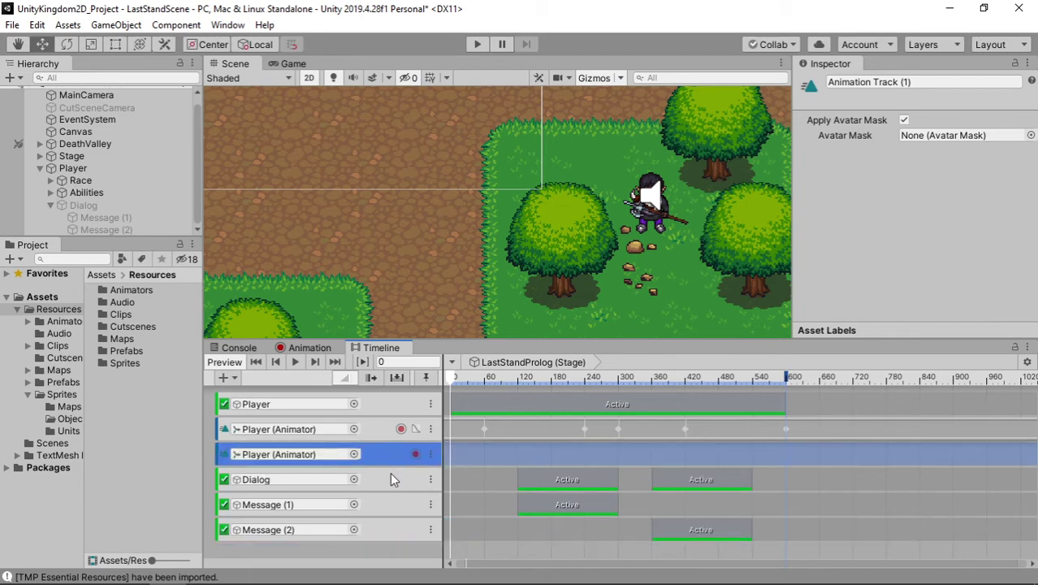
# Add a PlayerIdleDown animation clip to the new Player animator track
pyautogui.rightClick(501, 460)
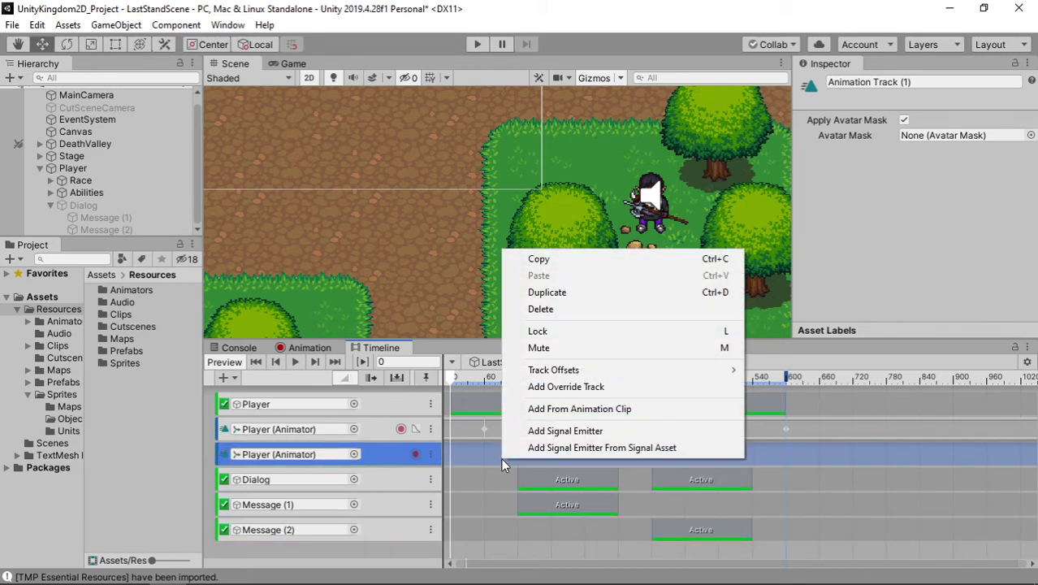
pyautogui.click(554, 408)
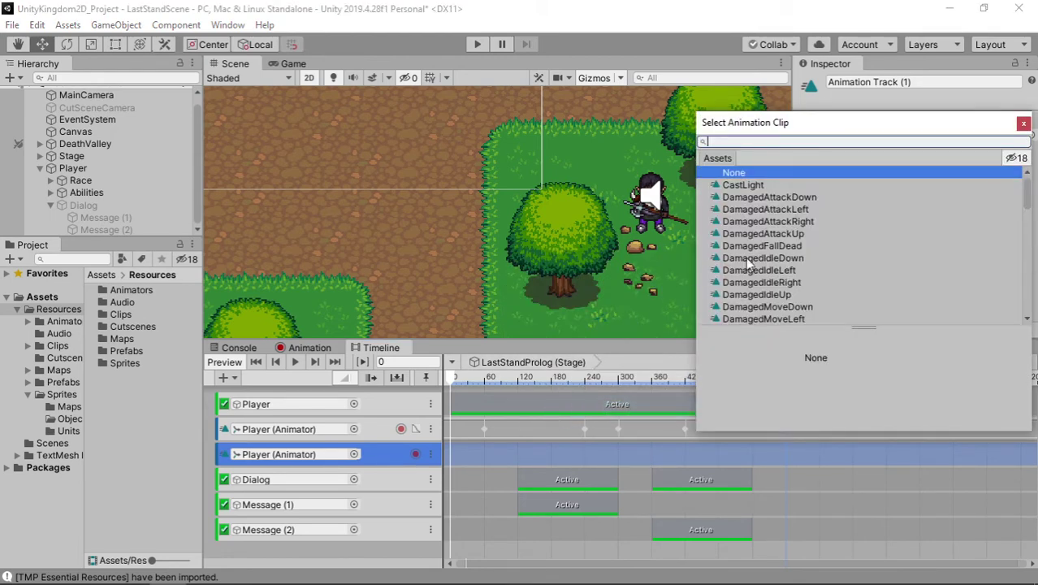
pyautogui.scroll(-4, 756, 226)
pyautogui.scroll(-3, 757, 226)
pyautogui.scroll(8, 764, 219)
pyautogui.scroll(-5, 768, 211)
pyautogui.scroll(-3, 768, 211)
pyautogui.scroll(-3, 769, 211)
pyautogui.scroll(4, 768, 212)
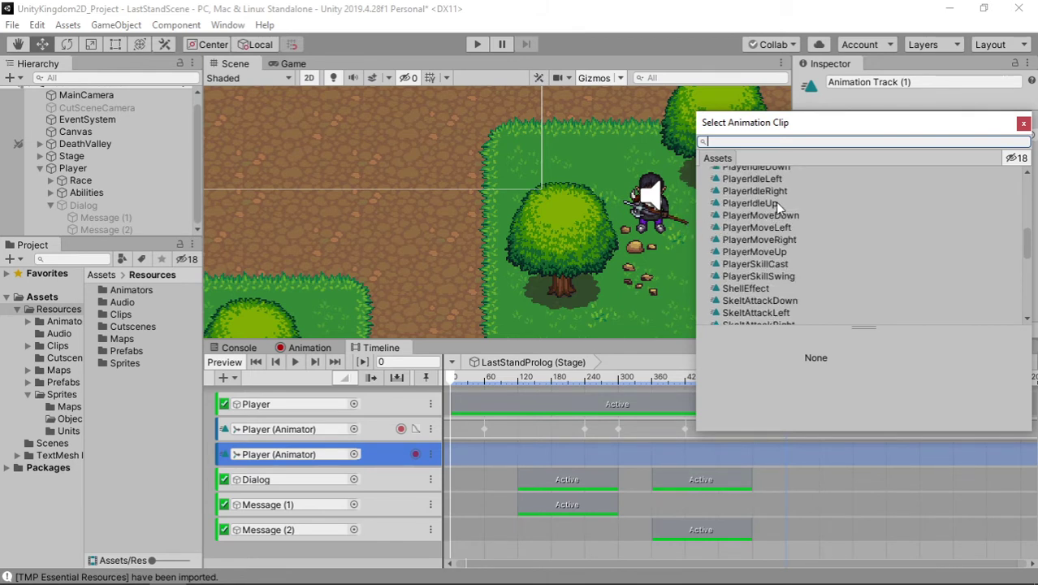
pyautogui.scroll(2, 803, 218)
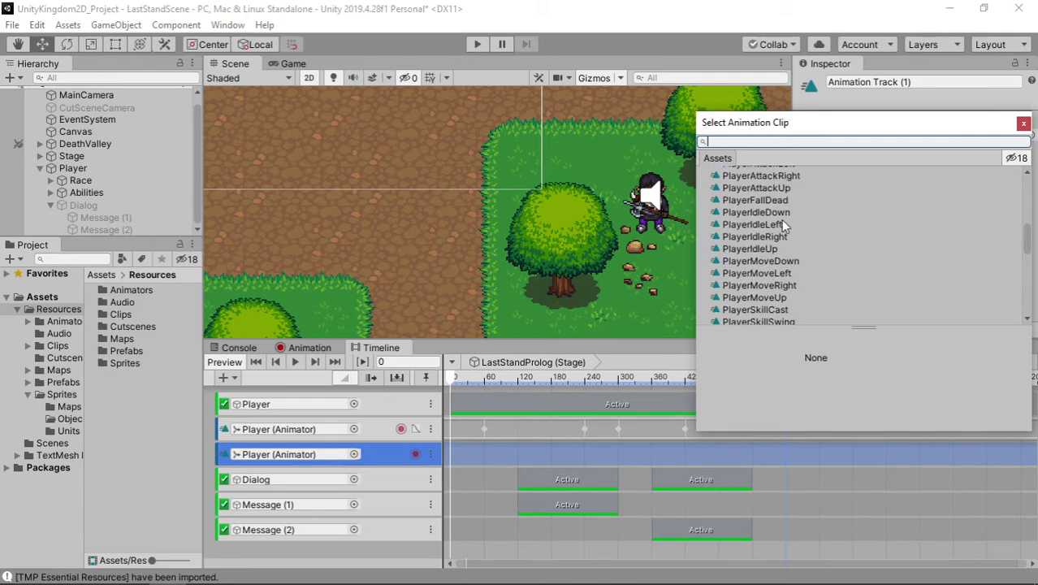
pyautogui.click(788, 214)
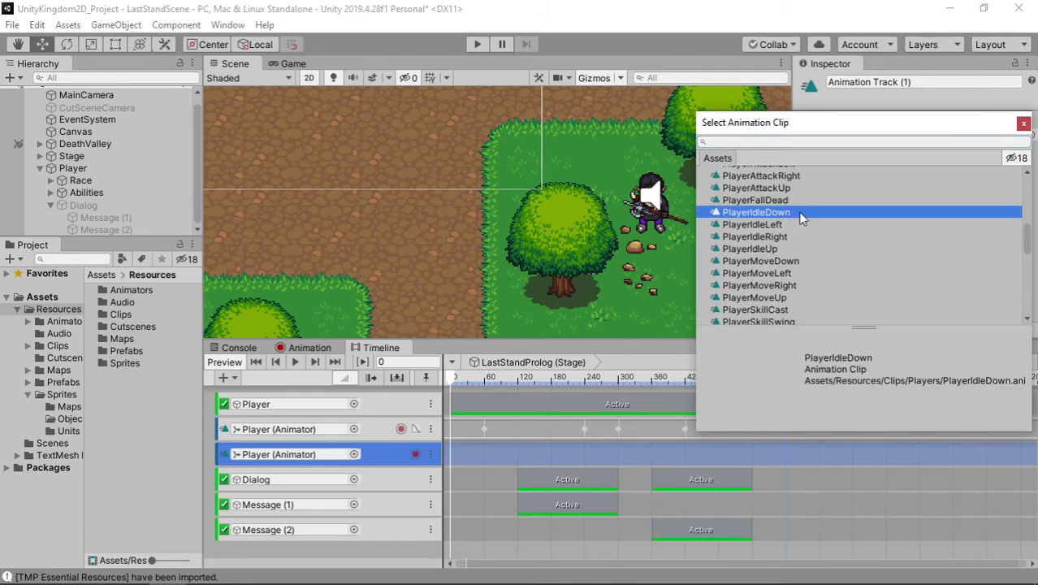
pyautogui.doubleClick(798, 212)
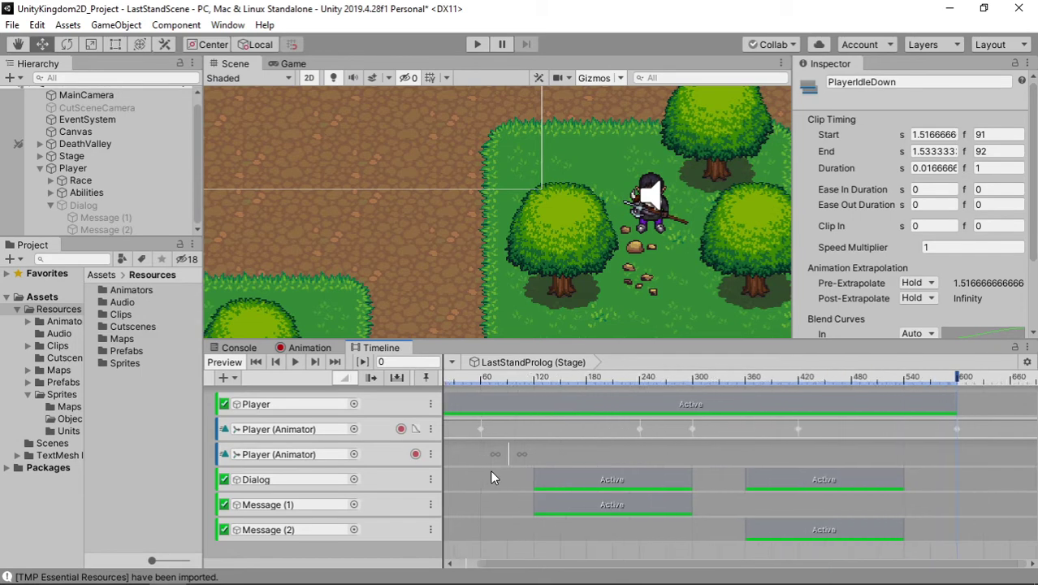
# Move the PlayerIdleDown clip to frame 0 and trim it to end at frame 60
pyautogui.click(513, 469)
pyautogui.rightClick(625, 439)
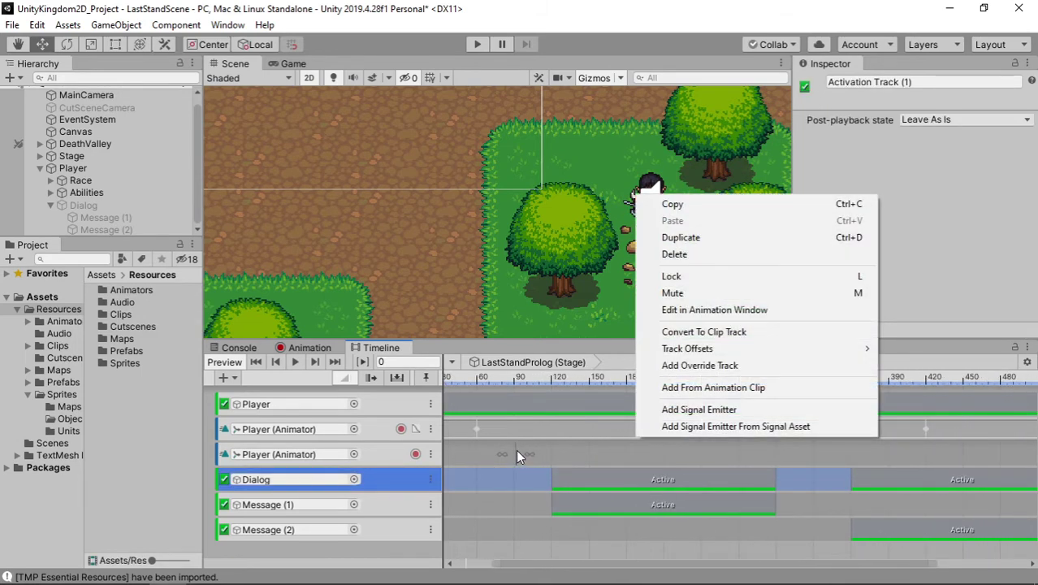
pyautogui.click(514, 452)
pyautogui.moveTo(515, 453); pyautogui.dragTo(679, 460)
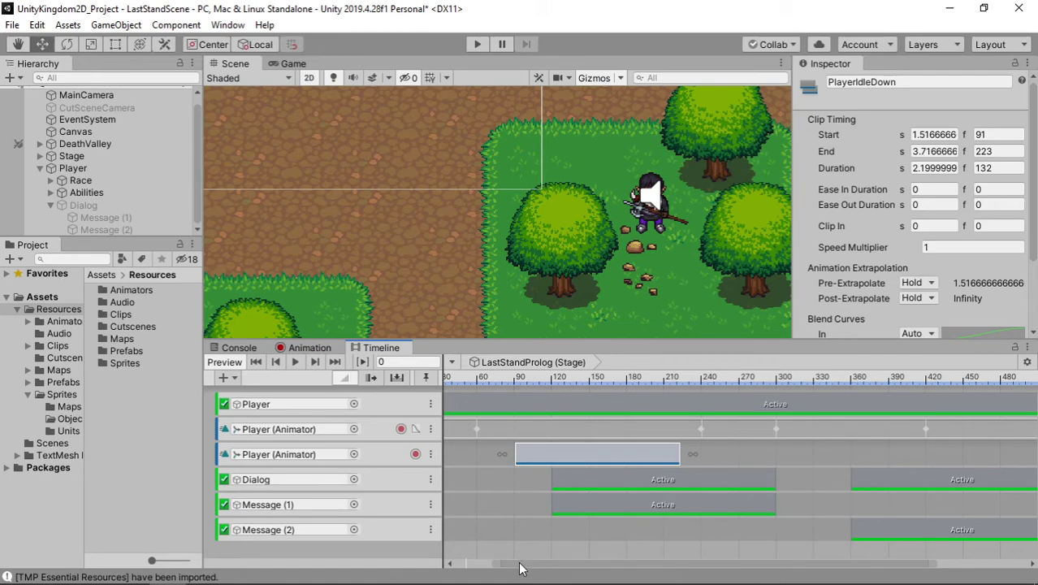
pyautogui.moveTo(524, 567); pyautogui.dragTo(439, 562)
pyautogui.scroll(3, 491, 478)
pyautogui.scroll(2, 520, 477)
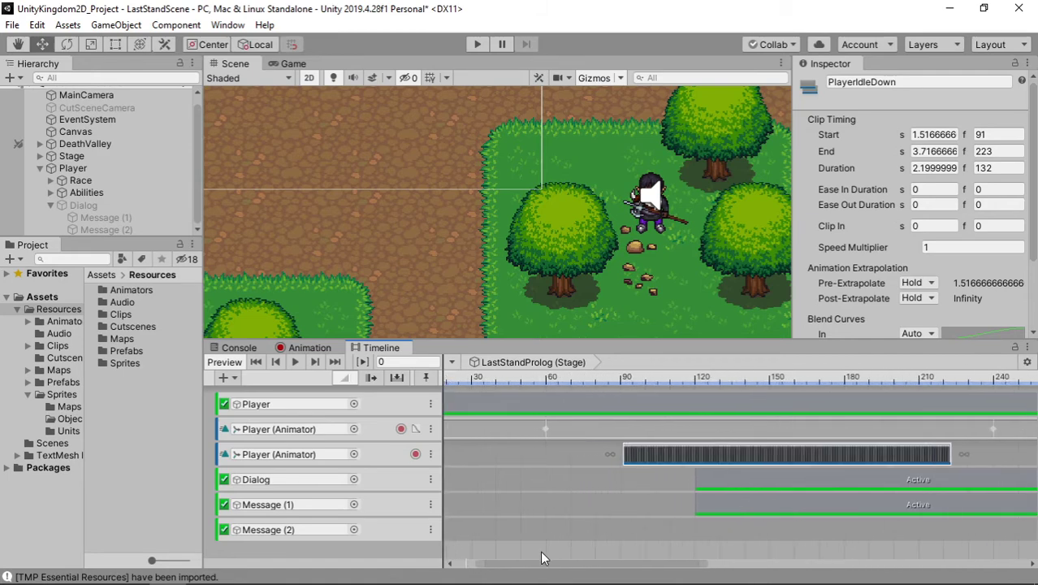
pyautogui.moveTo(538, 567); pyautogui.dragTo(441, 575)
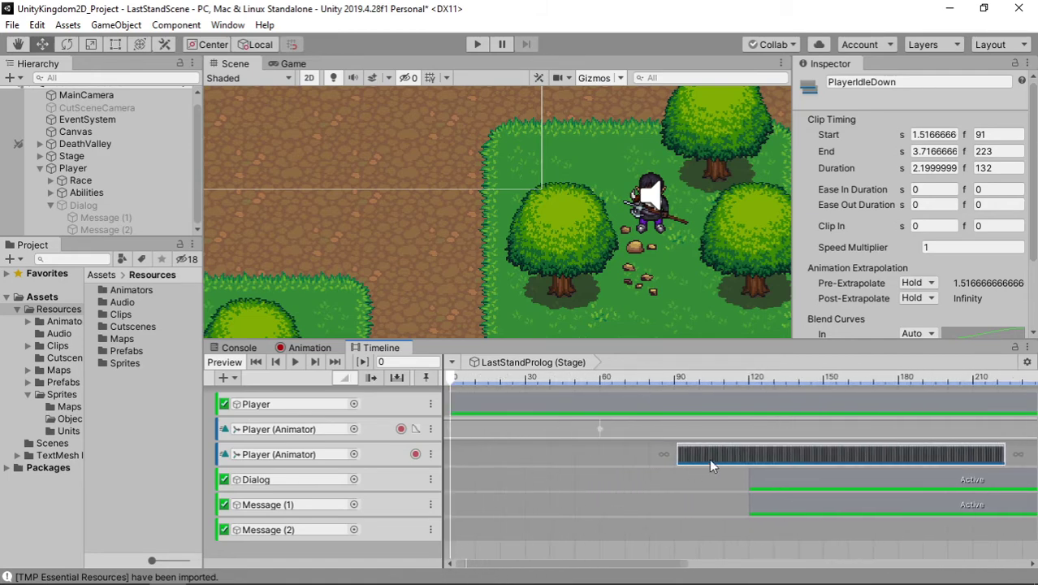
pyautogui.moveTo(710, 458); pyautogui.dragTo(483, 456)
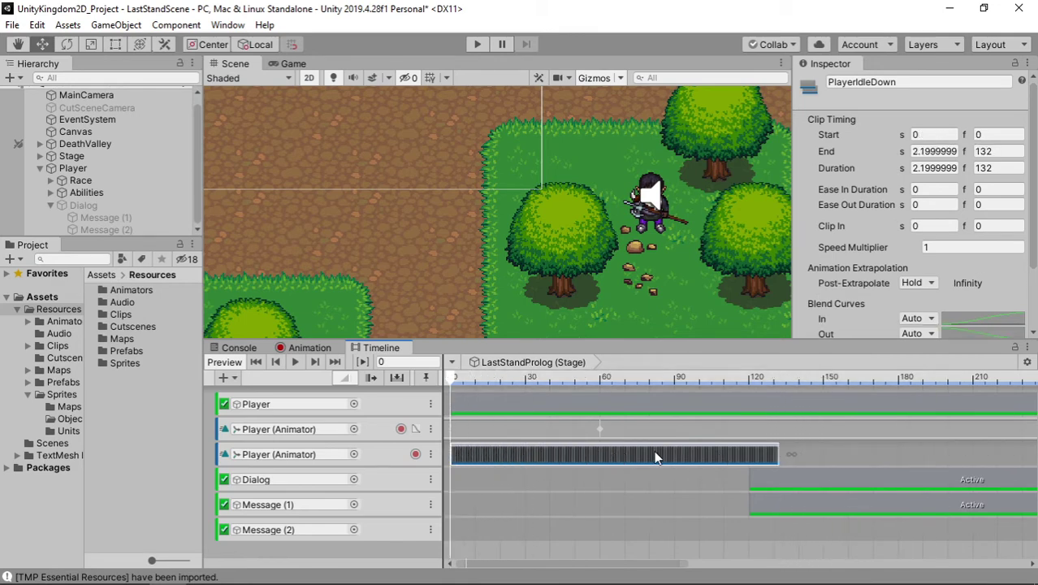
pyautogui.moveTo(780, 457); pyautogui.dragTo(601, 460)
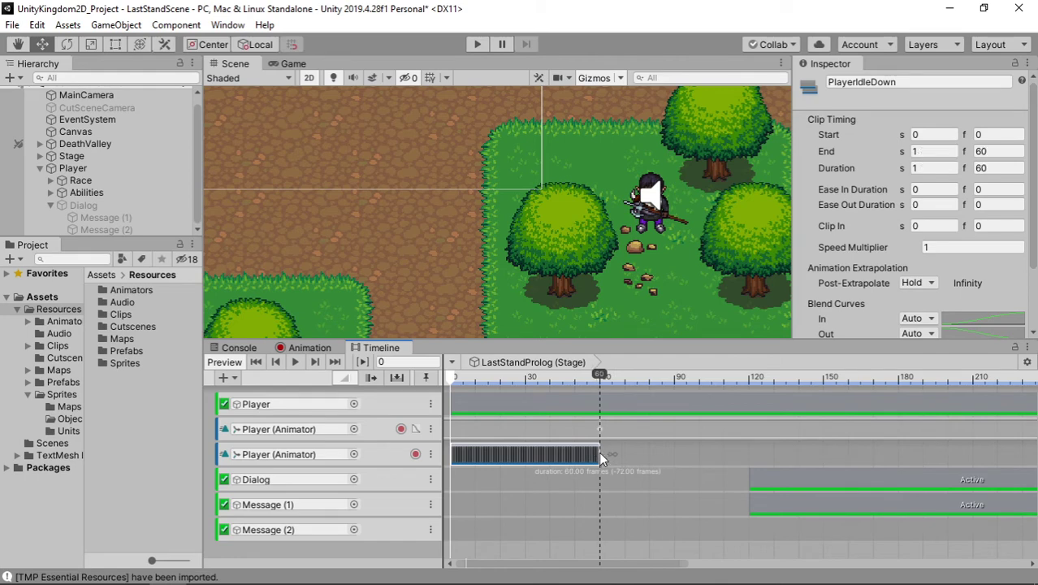
pyautogui.moveTo(596, 379); pyautogui.dragTo(641, 375)
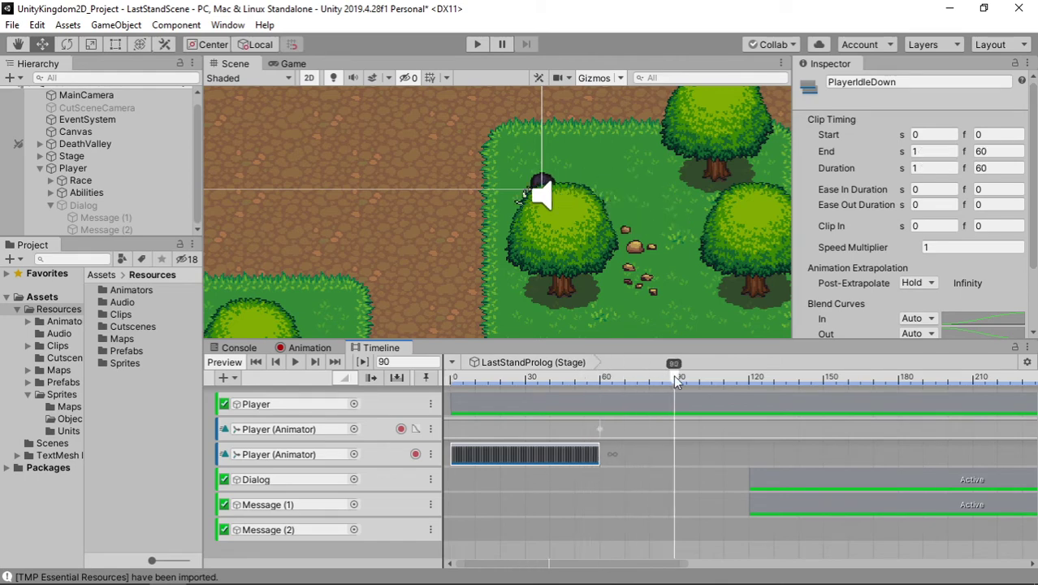
# Add a PlayerMoveLeft animation clip to the second Player animator track
pyautogui.rightClick(671, 457)
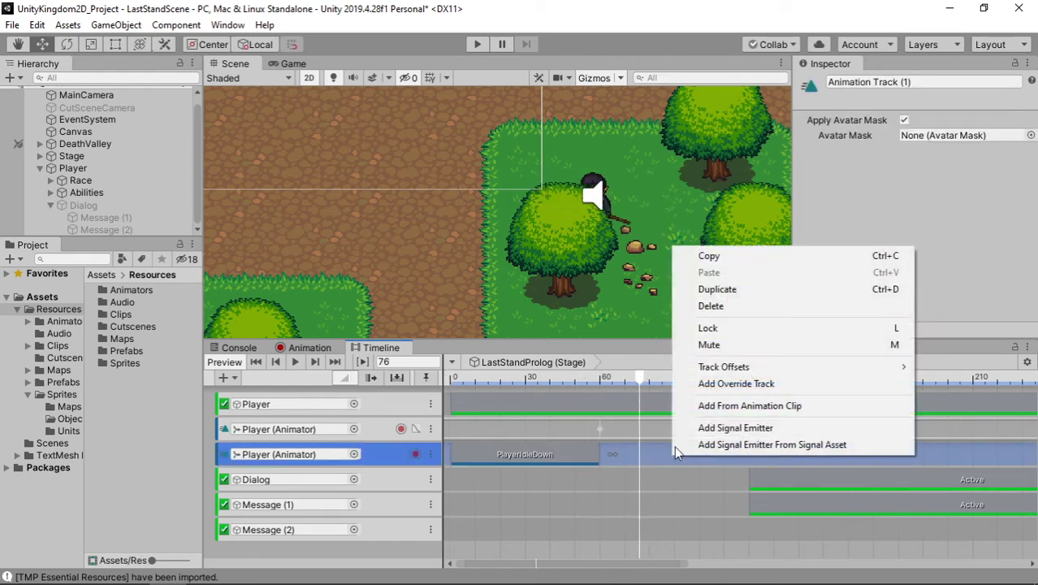
pyautogui.click(719, 406)
pyautogui.scroll(-4, 831, 258)
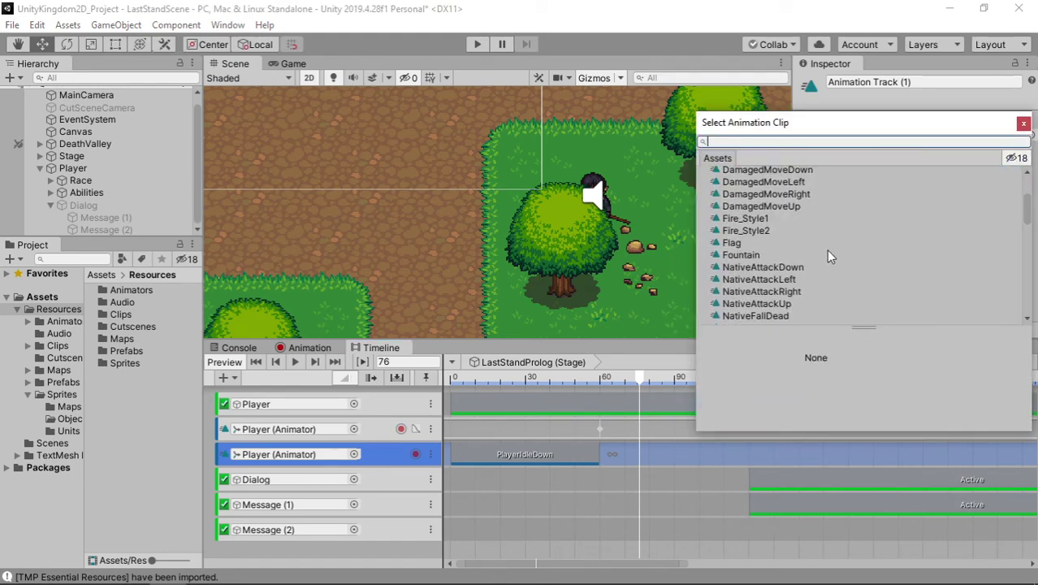
pyautogui.scroll(-4, 827, 256)
pyautogui.scroll(-2, 825, 258)
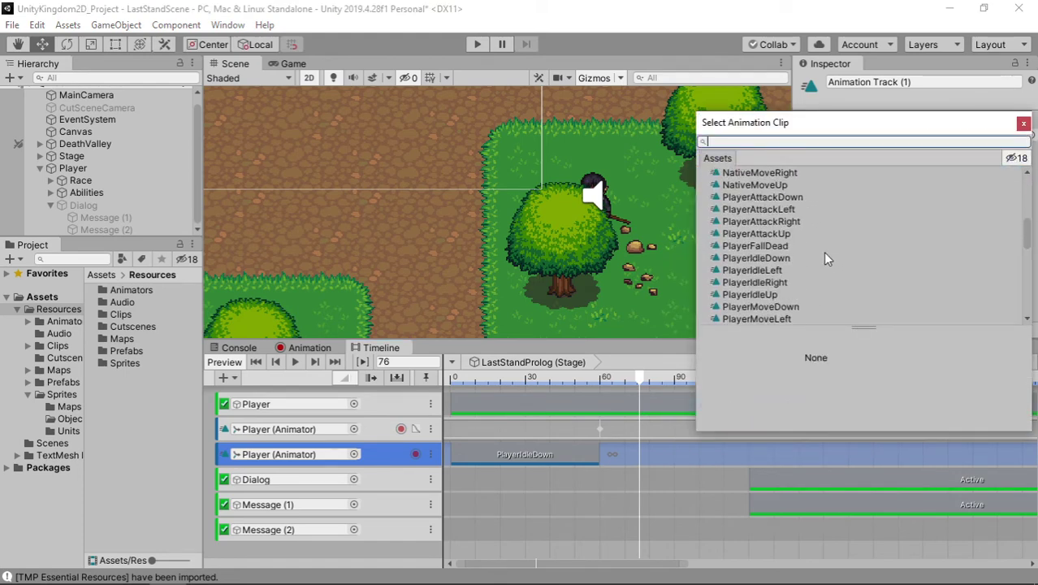
pyautogui.scroll(-3, 825, 258)
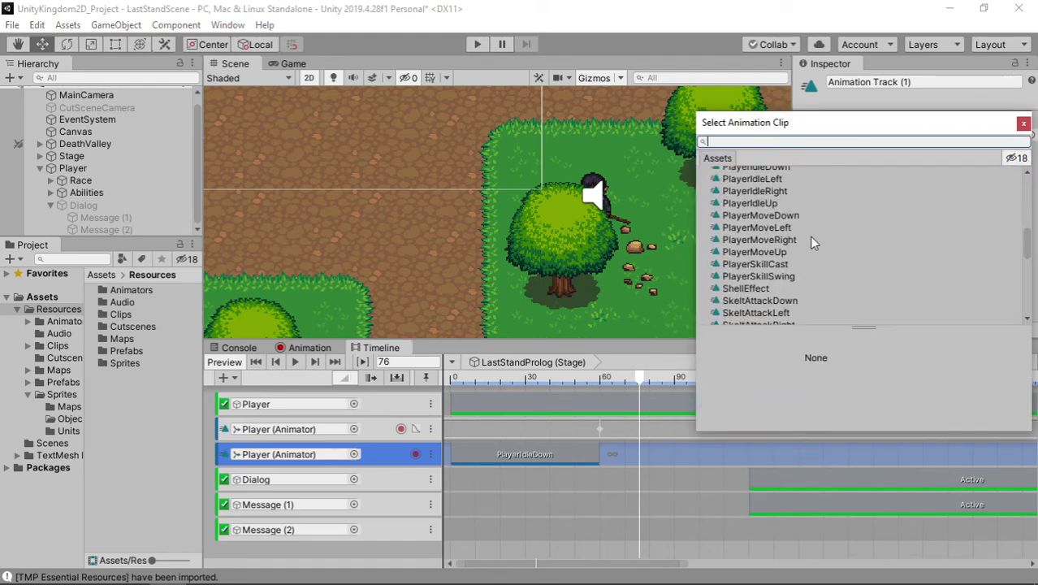
pyautogui.click(805, 229)
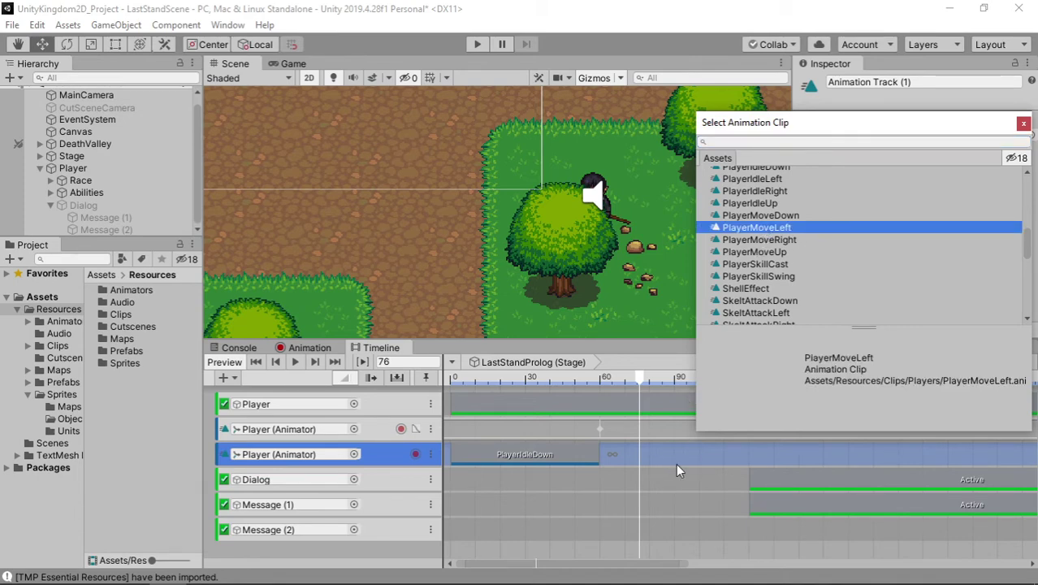
pyautogui.doubleClick(753, 229)
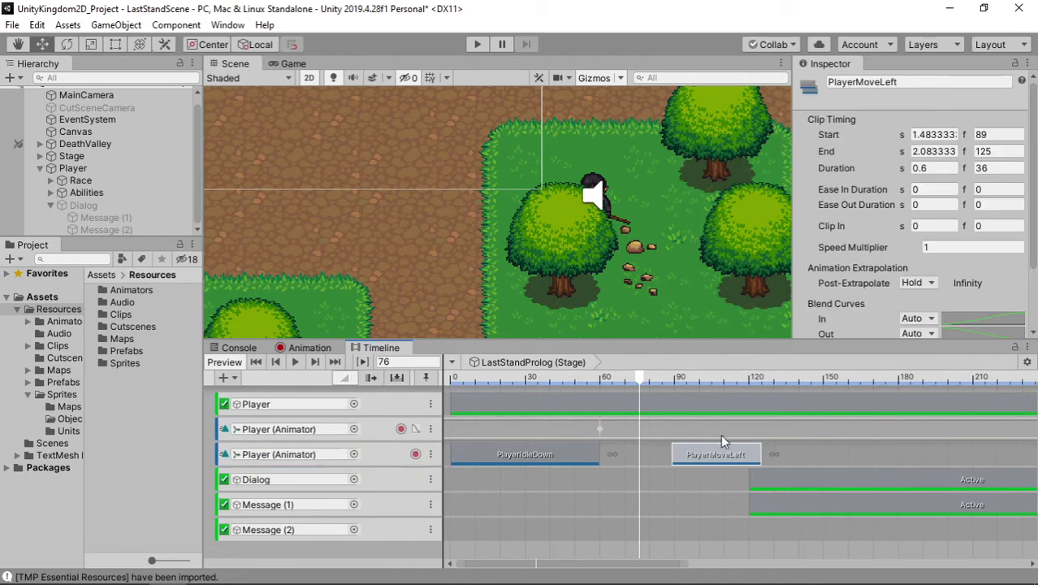
# Place PlayerMoveLeft at frame 60 and stretch it to end at frame 240
pyautogui.moveTo(709, 455); pyautogui.dragTo(639, 456)
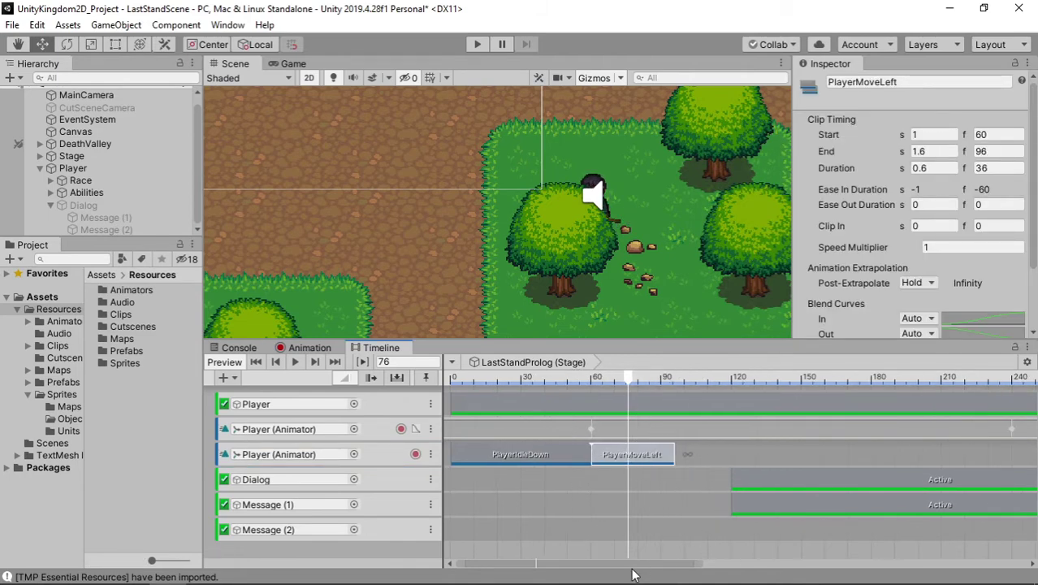
pyautogui.moveTo(645, 563); pyautogui.dragTo(683, 550)
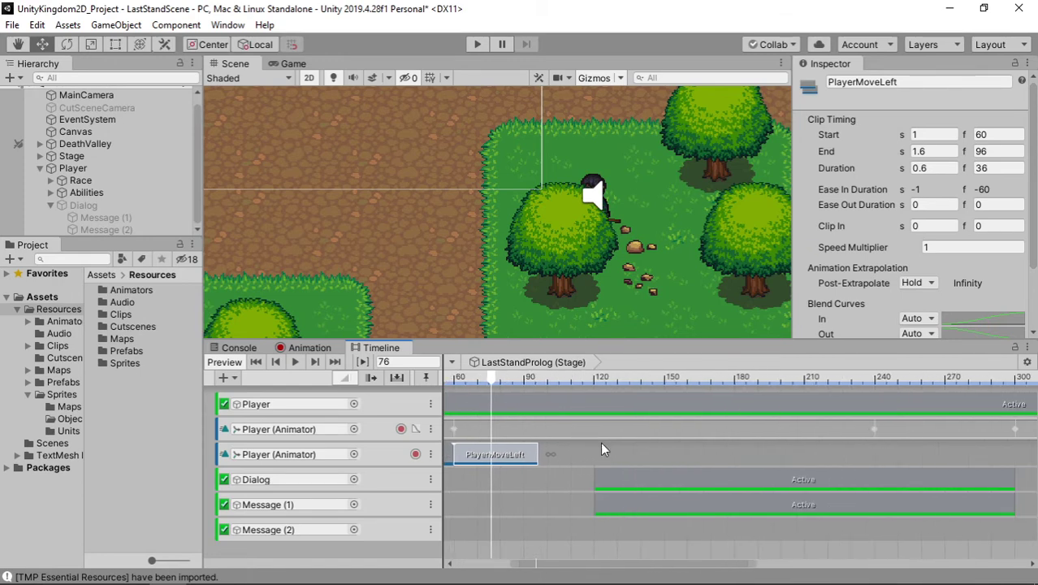
pyautogui.moveTo(538, 455); pyautogui.dragTo(868, 466)
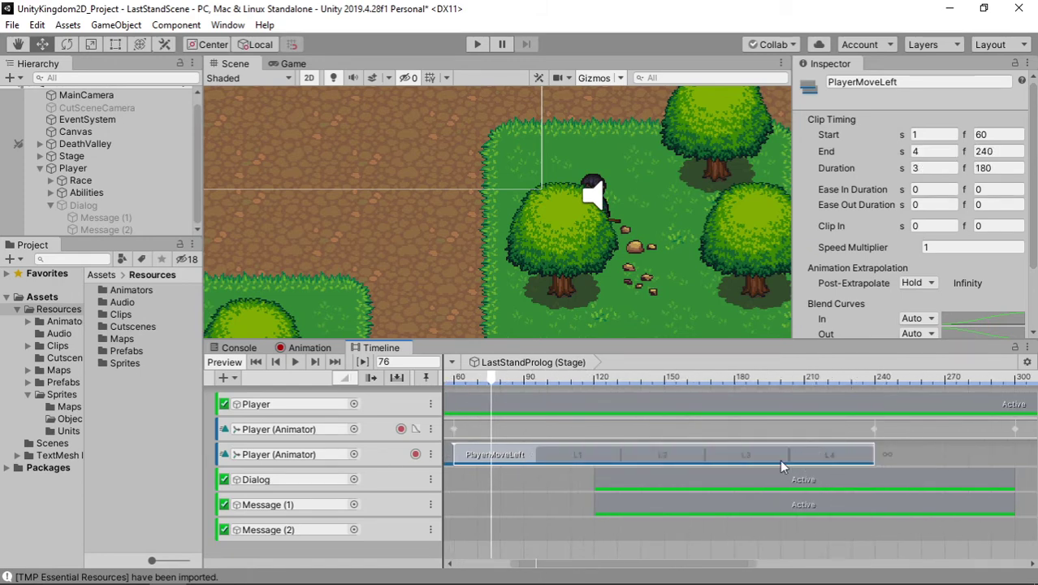
pyautogui.moveTo(692, 567); pyautogui.dragTo(788, 572)
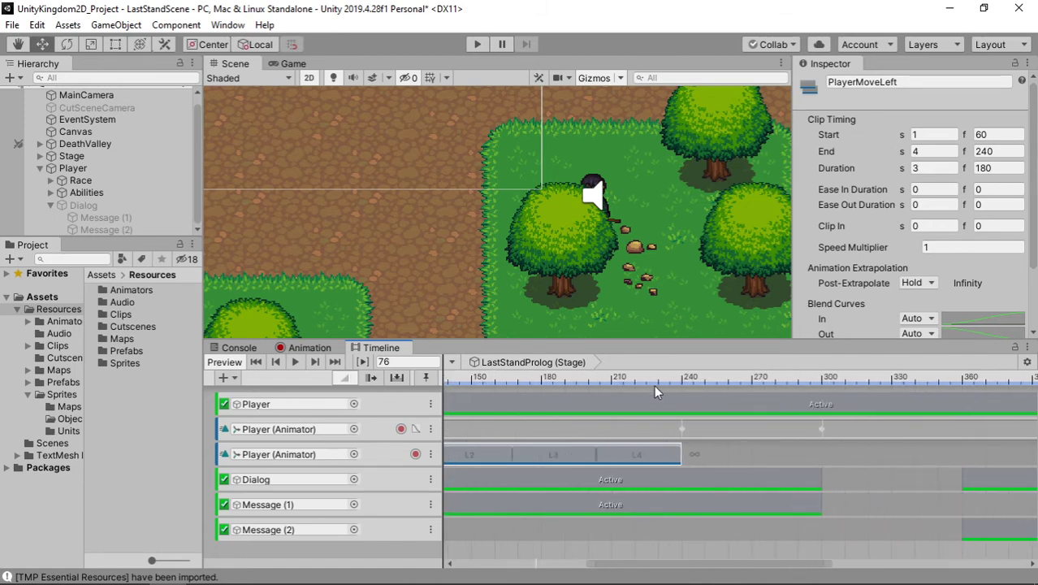
# Scrub the preview between frames 213 and 245 to check the move-left transition
pyautogui.click(654, 380)
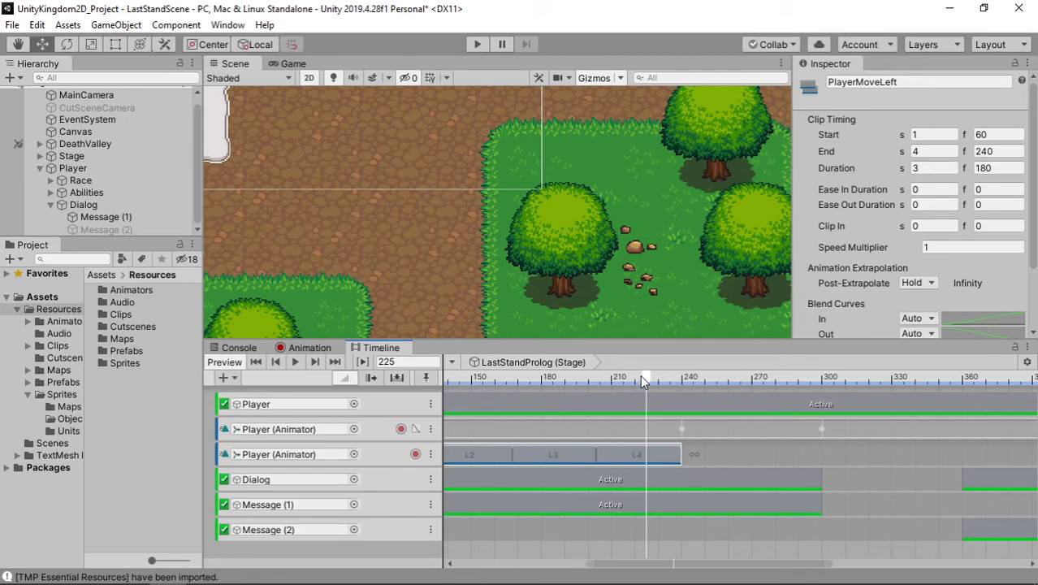
pyautogui.moveTo(642, 380); pyautogui.dragTo(619, 380)
pyautogui.moveTo(357, 115)
pyautogui.mouseDown(button='middle')
pyautogui.moveTo(491, 200)
pyautogui.moveTo(511, 225)
pyautogui.mouseUp(button='middle')
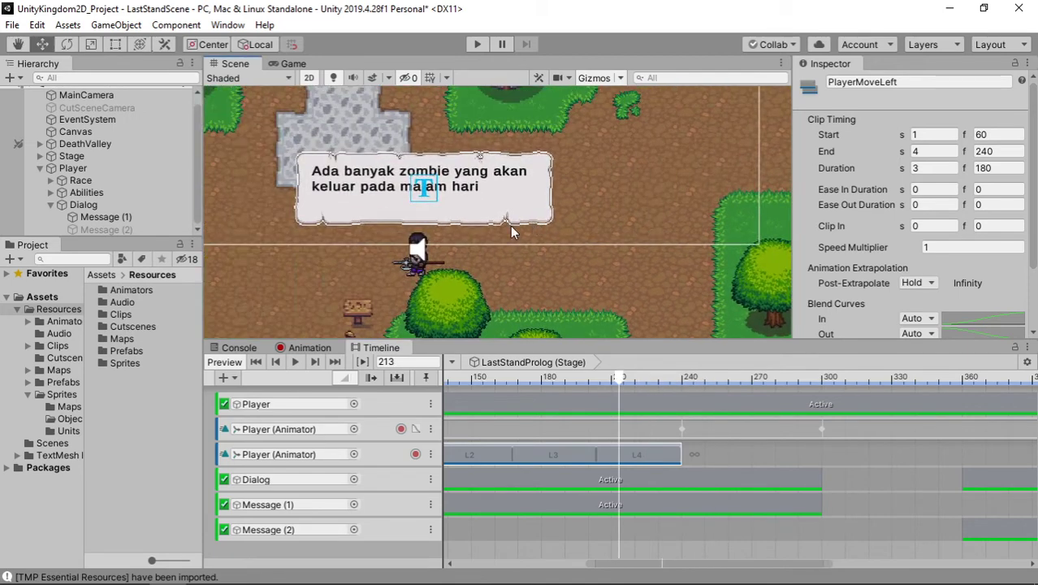
pyautogui.click(697, 382)
pyautogui.moveTo(699, 379); pyautogui.dragTo(694, 382)
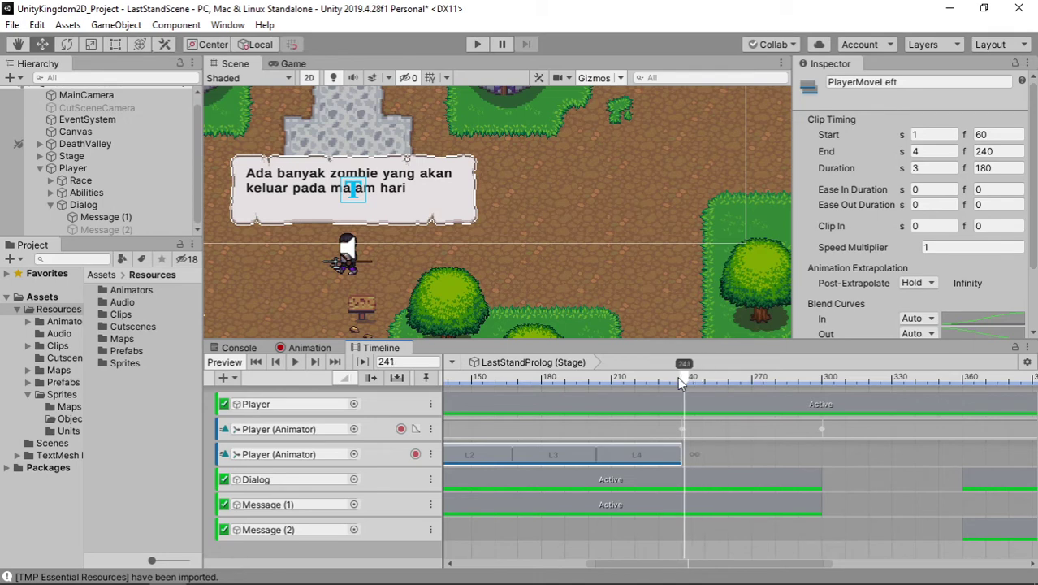
# Add a PlayerIdleLeft animation clip after PlayerMoveLeft on the second Player track
pyautogui.rightClick(710, 457)
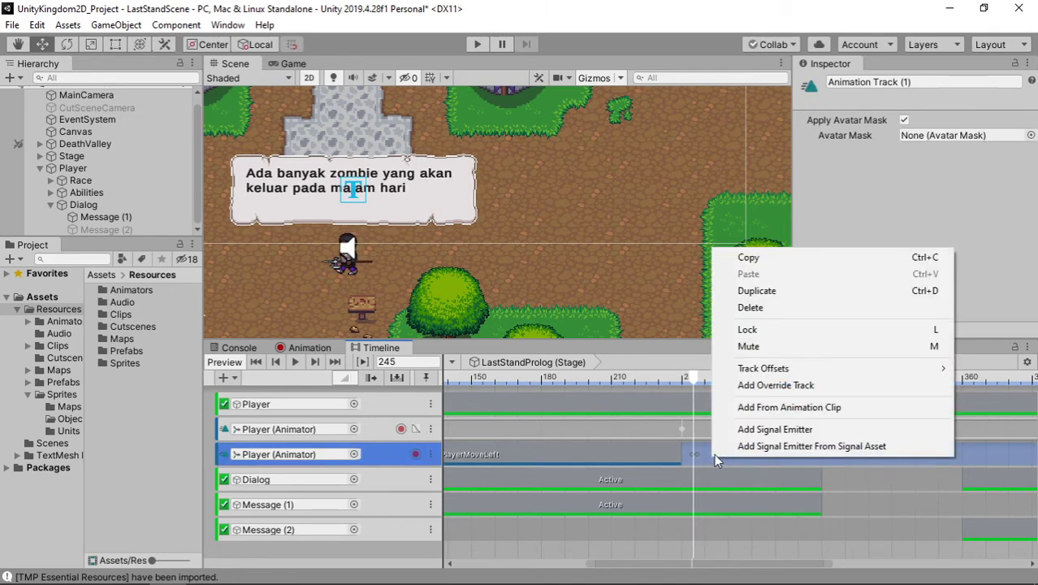
pyautogui.moveTo(742, 371)
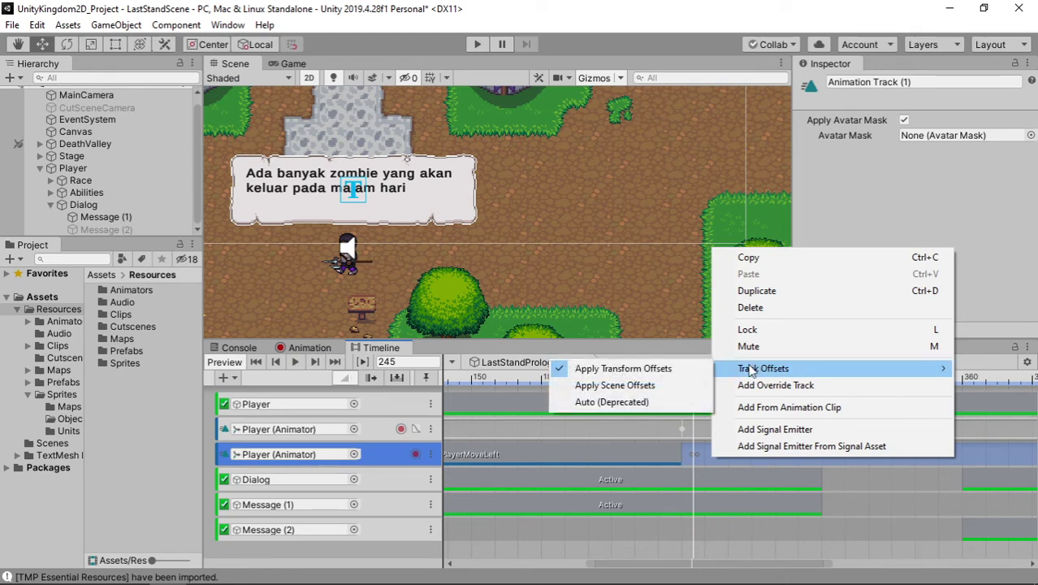
pyautogui.click(772, 407)
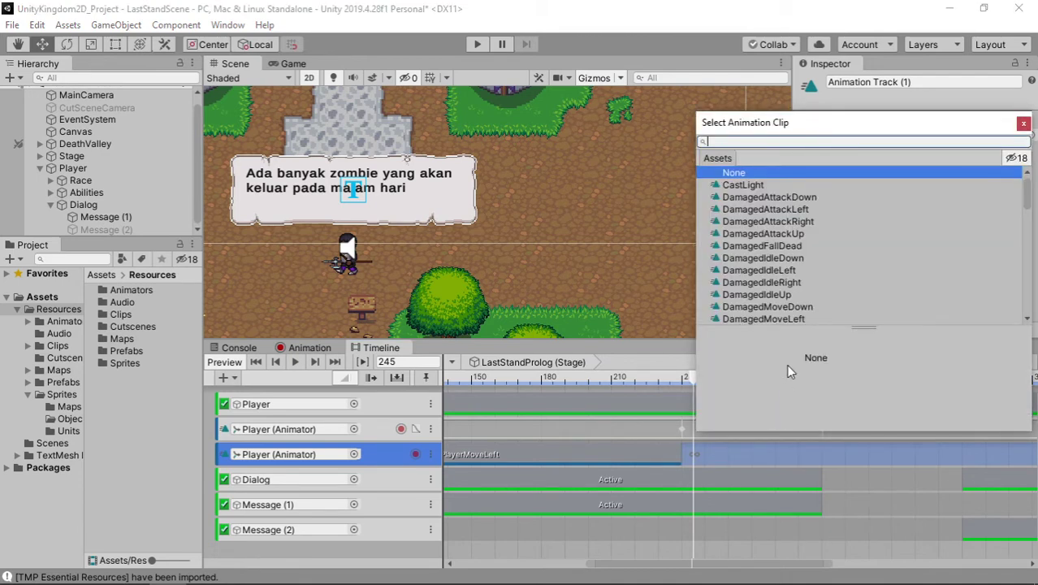
pyautogui.scroll(-3, 819, 268)
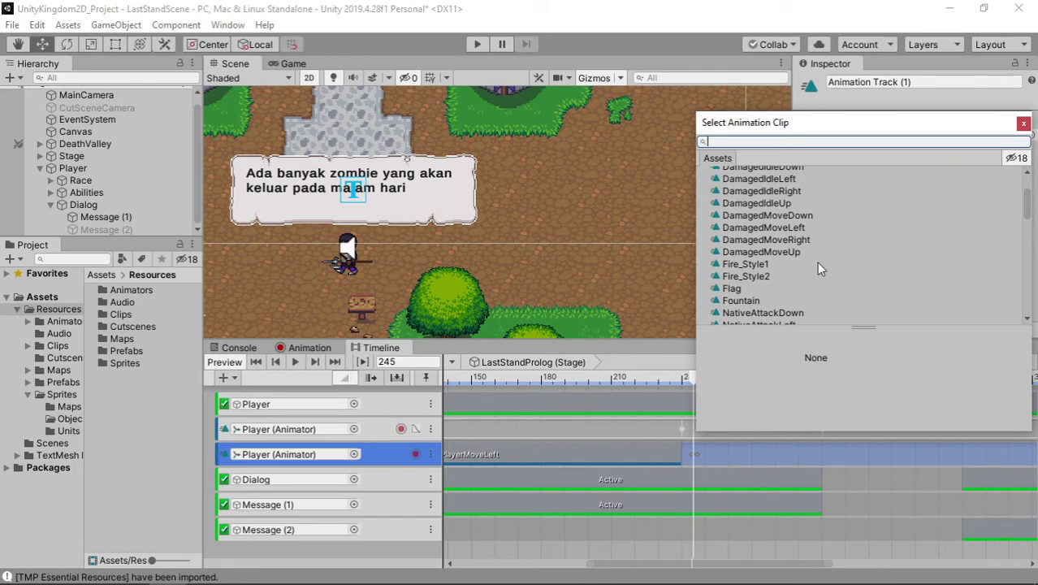
pyautogui.scroll(-5, 817, 262)
pyautogui.scroll(-3, 815, 258)
pyautogui.scroll(-3, 817, 254)
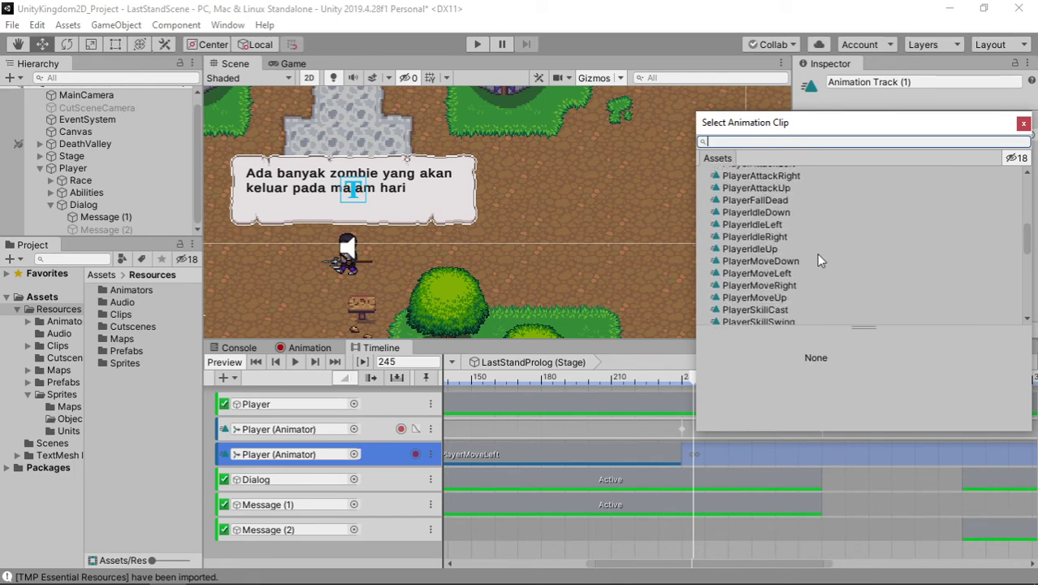
pyautogui.scroll(-5, 816, 254)
pyautogui.scroll(-3, 817, 253)
pyautogui.scroll(1, 812, 251)
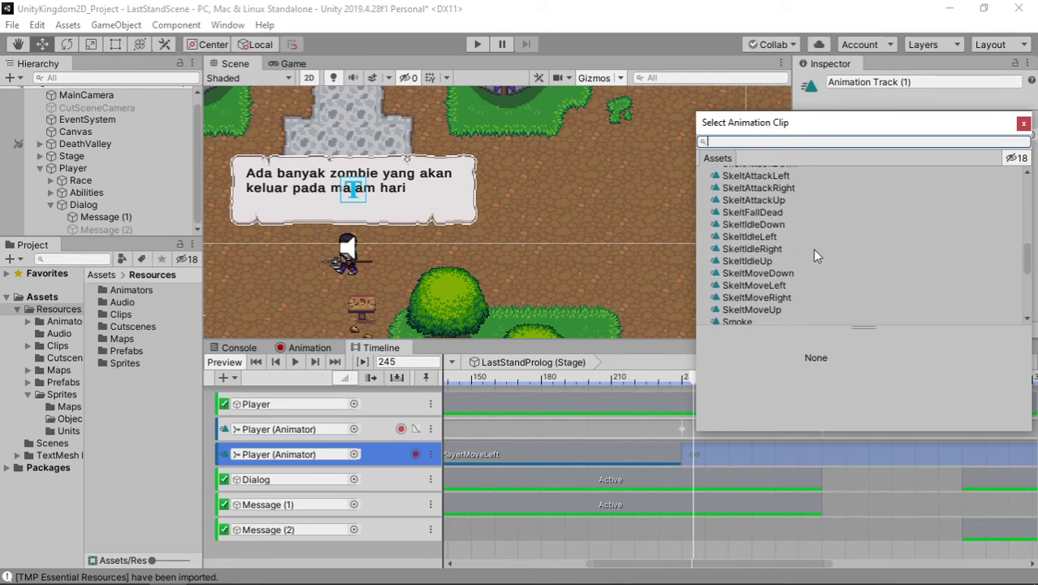
pyautogui.scroll(-5, 811, 252)
pyautogui.scroll(3, 811, 252)
pyautogui.scroll(8, 810, 250)
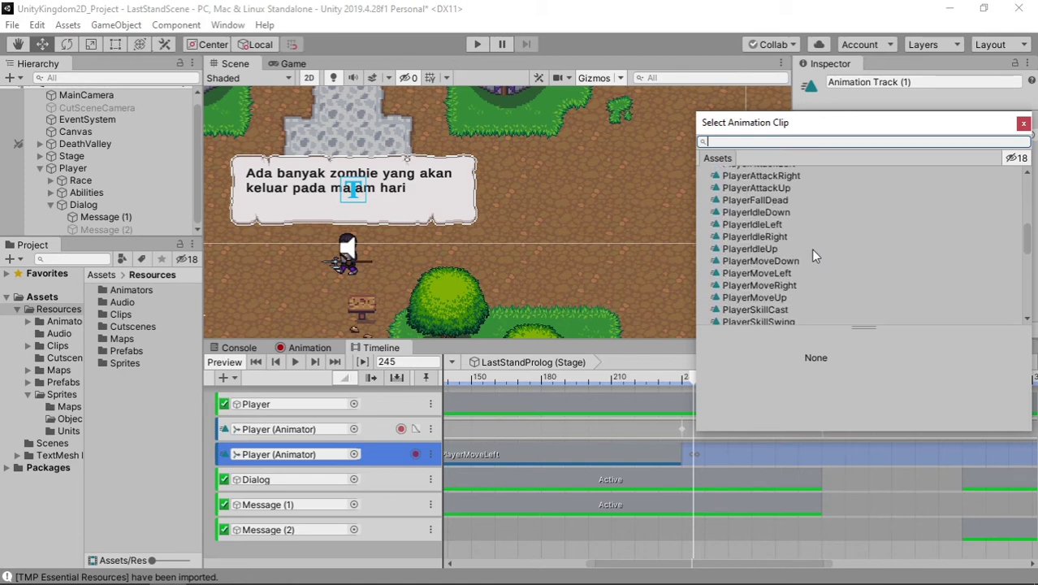
pyautogui.scroll(3, 807, 245)
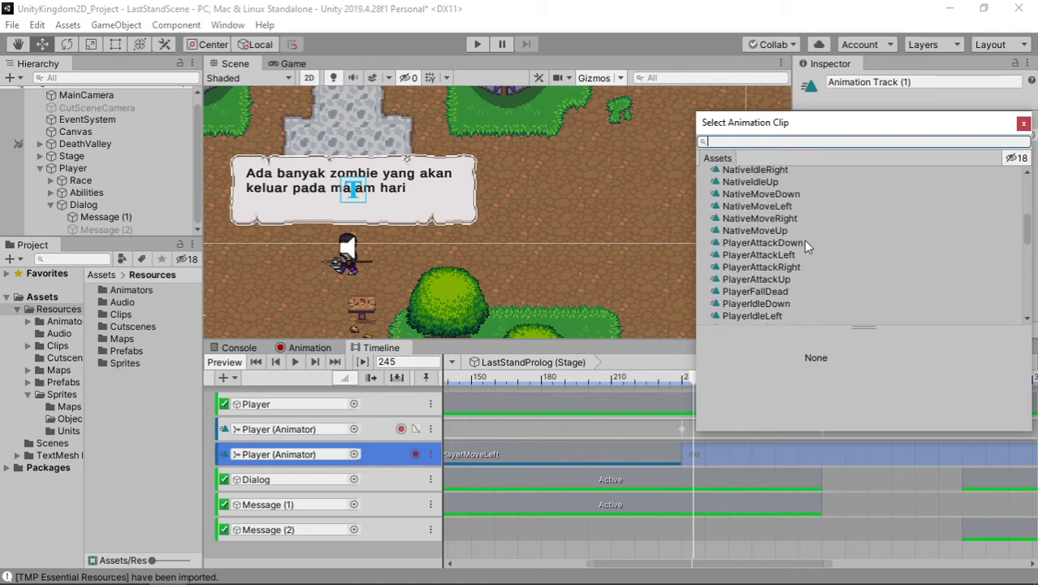
pyautogui.scroll(-3, 804, 240)
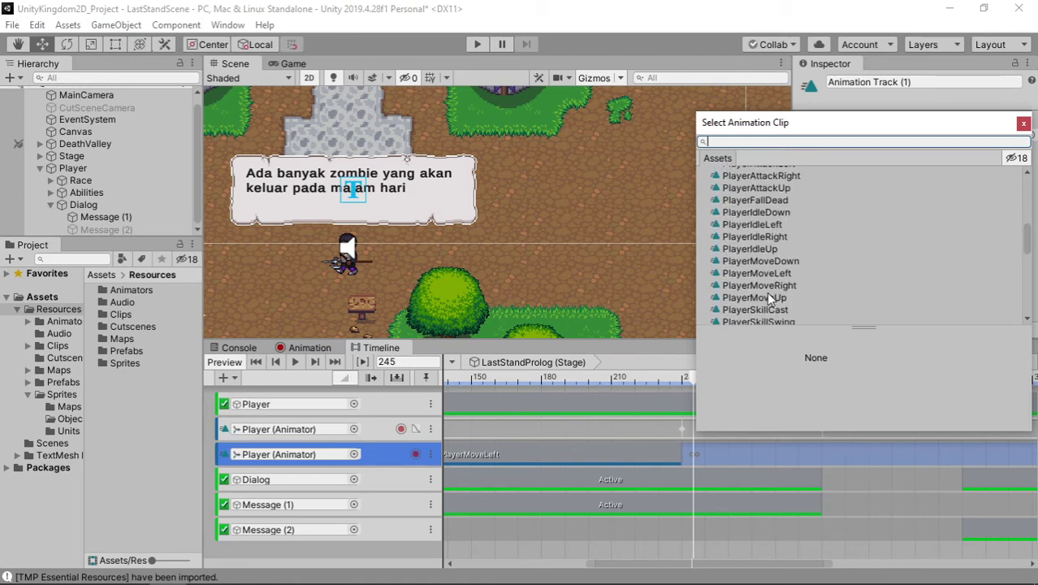
pyautogui.click(757, 226)
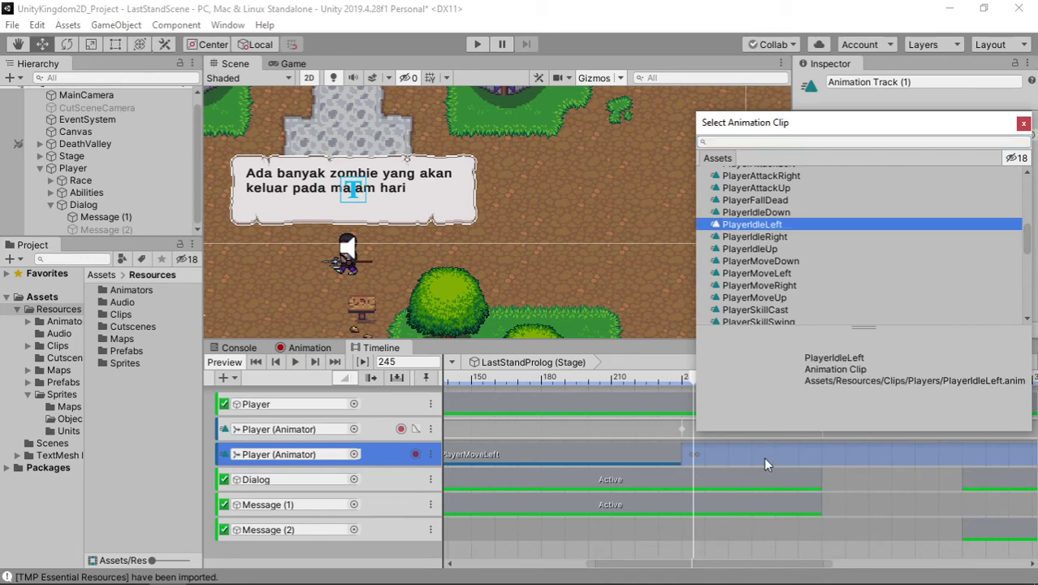
pyautogui.doubleClick(776, 233)
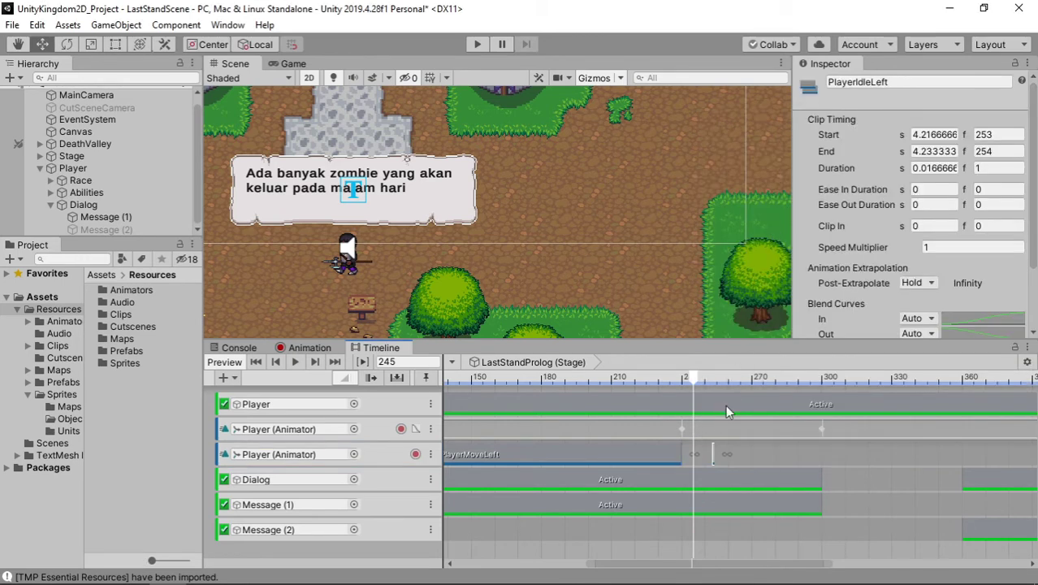
# Extend the PlayerIdleLeft clip so it ends at frame 280
pyautogui.click(713, 456)
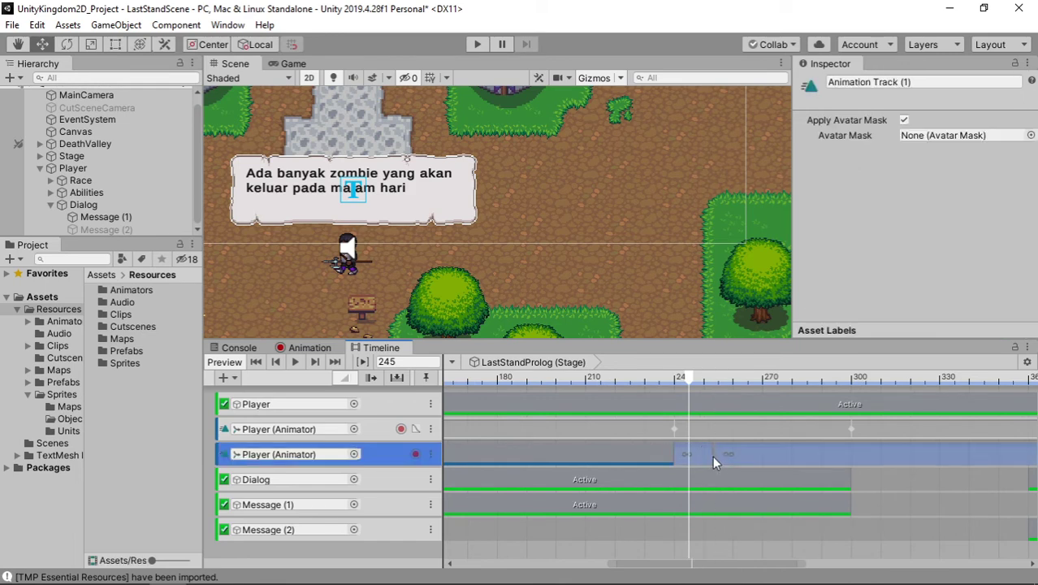
pyautogui.moveTo(715, 454)
pyautogui.mouseDown()
pyautogui.moveTo(827, 449)
pyautogui.moveTo(732, 457)
pyautogui.mouseUp()
pyautogui.scroll(3, 781, 453)
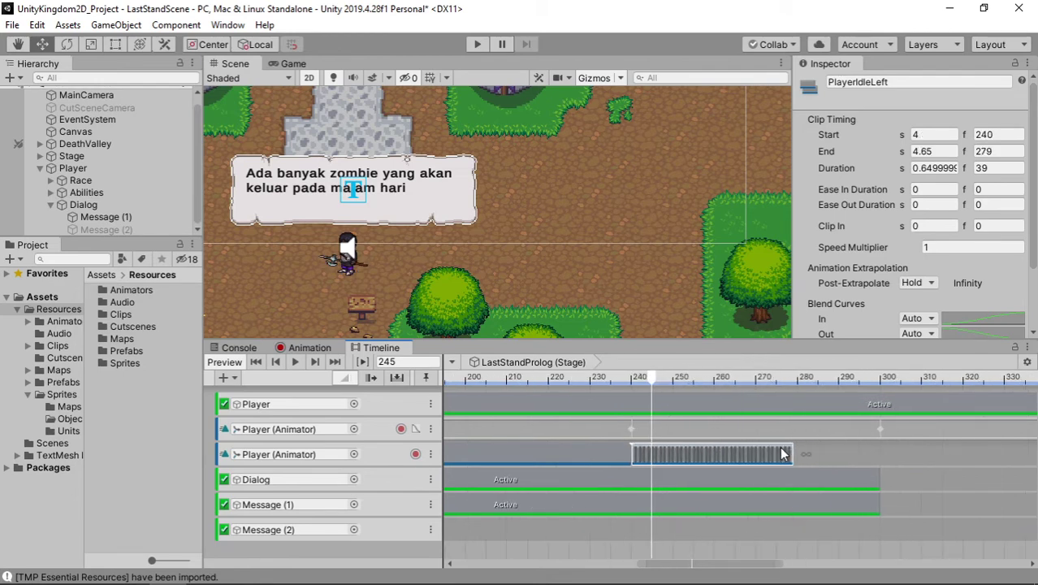
pyautogui.moveTo(786, 452); pyautogui.dragTo(793, 452)
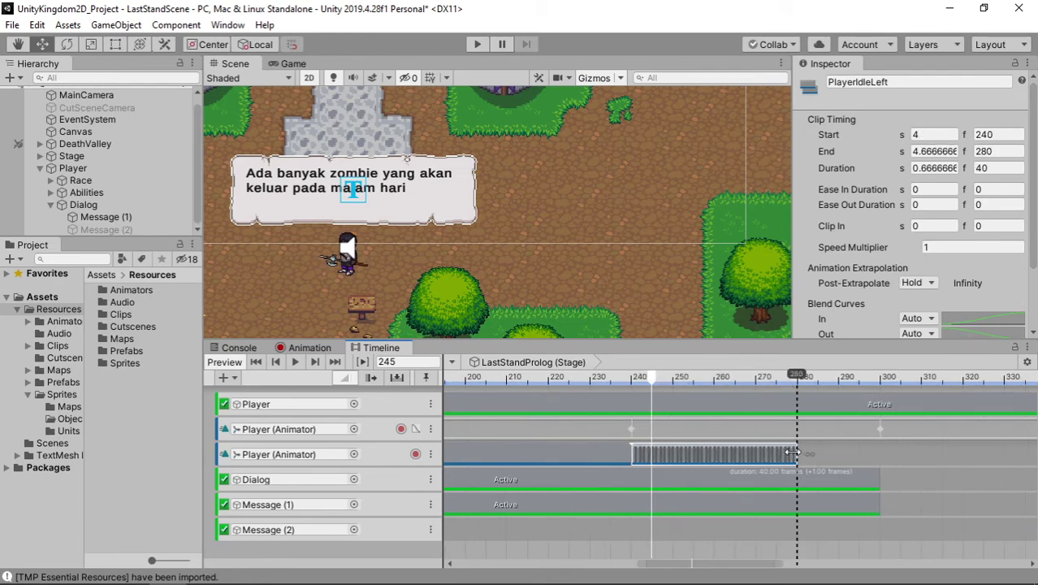
# Add a PlayerIdleUp animation clip to the second Player animator track
pyautogui.rightClick(830, 454)
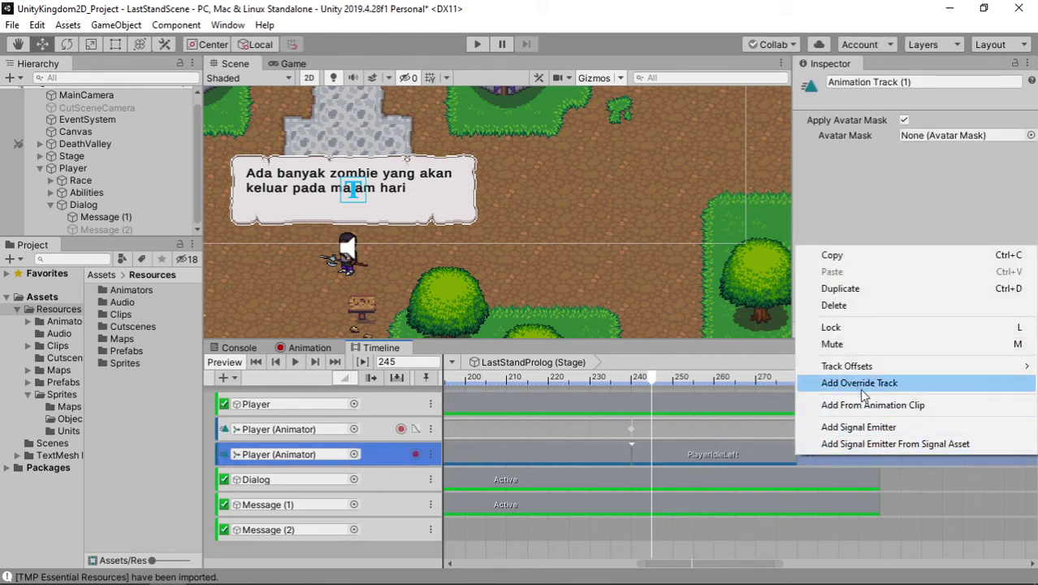
pyautogui.click(862, 404)
pyautogui.scroll(-5, 867, 289)
pyautogui.scroll(-5, 863, 284)
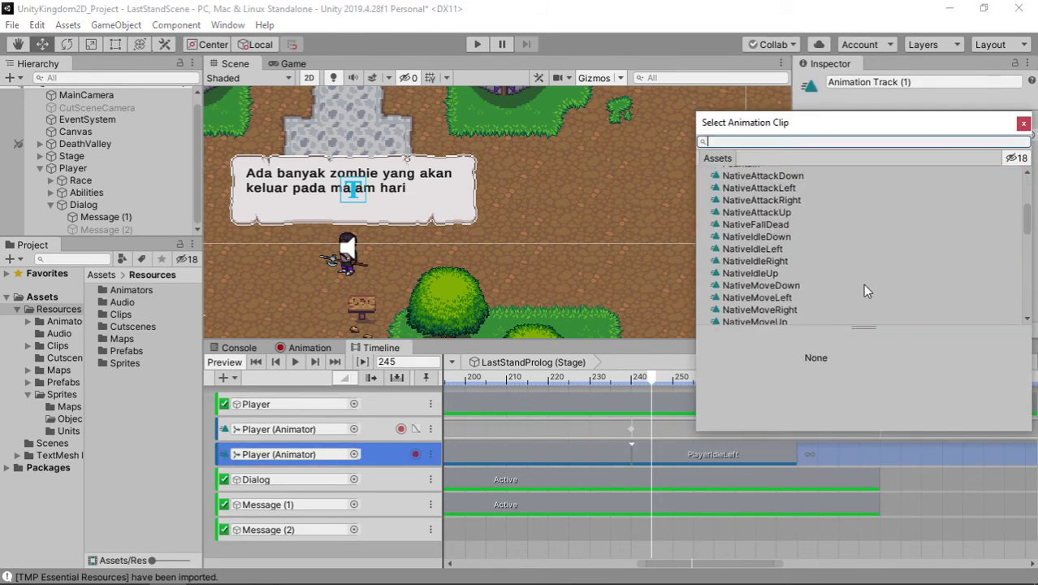
pyautogui.scroll(-5, 862, 284)
pyautogui.scroll(-5, 862, 283)
pyautogui.scroll(4, 863, 284)
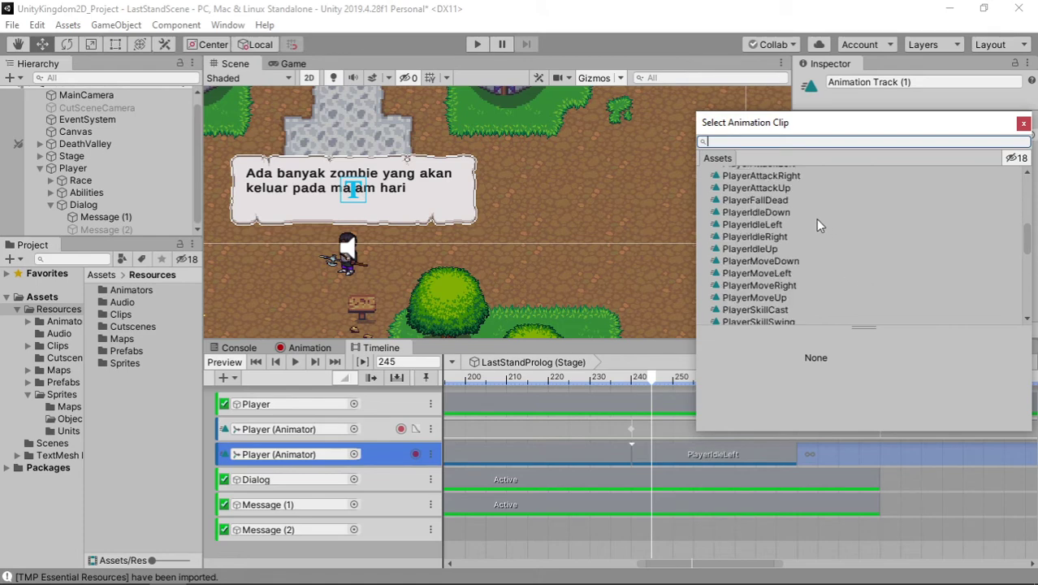
pyautogui.doubleClick(766, 250)
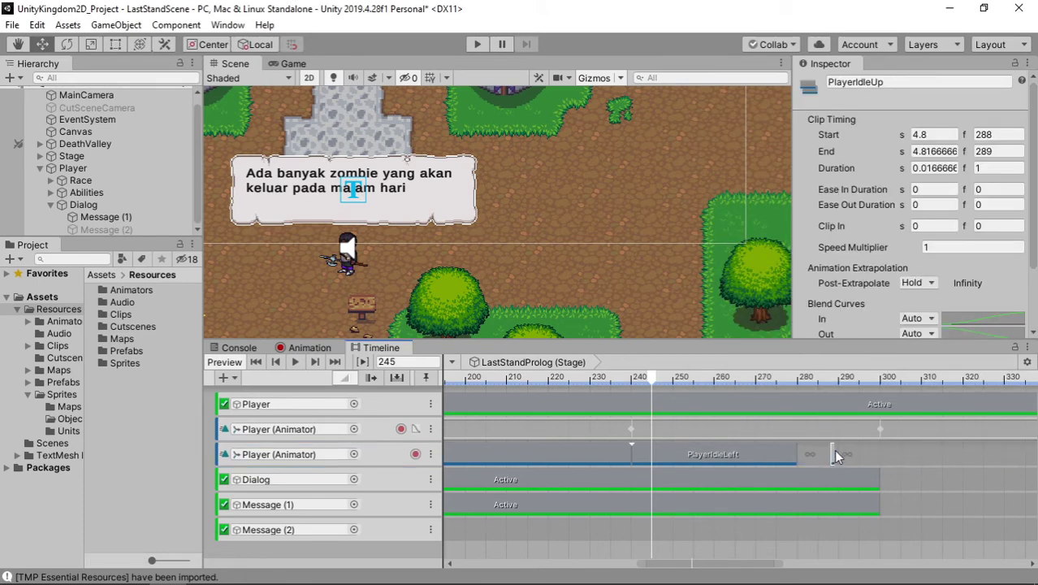
# Place PlayerIdleUp after PlayerIdleLeft spanning frames 280–300, checking with the playhead
pyautogui.moveTo(834, 453); pyautogui.dragTo(894, 454)
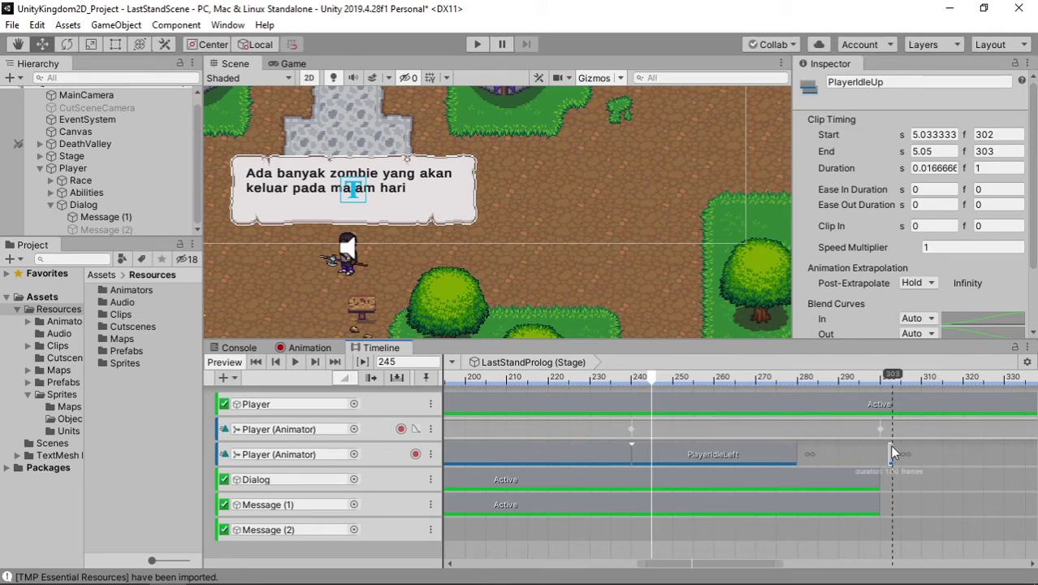
pyautogui.moveTo(889, 444)
pyautogui.mouseDown()
pyautogui.moveTo(920, 458)
pyautogui.moveTo(821, 459)
pyautogui.moveTo(881, 456)
pyautogui.mouseUp()
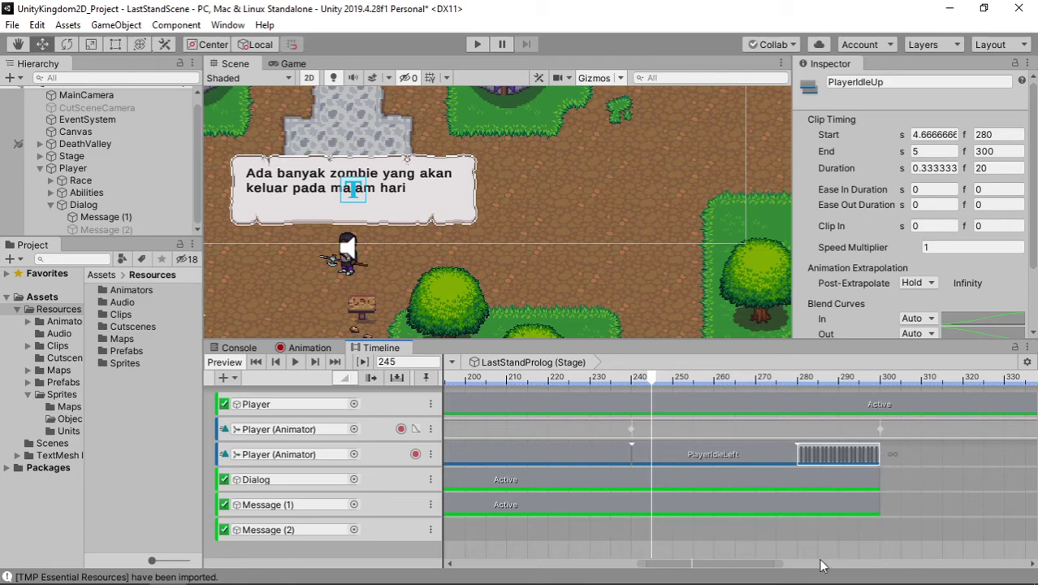
pyautogui.moveTo(751, 565); pyautogui.dragTo(831, 561)
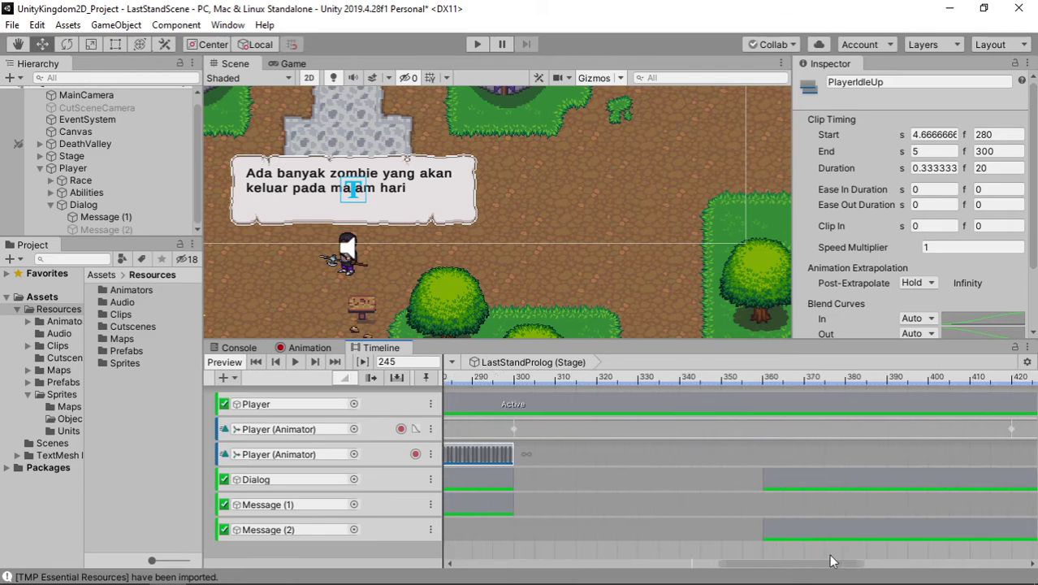
pyautogui.scroll(-3, 778, 464)
pyautogui.click(732, 377)
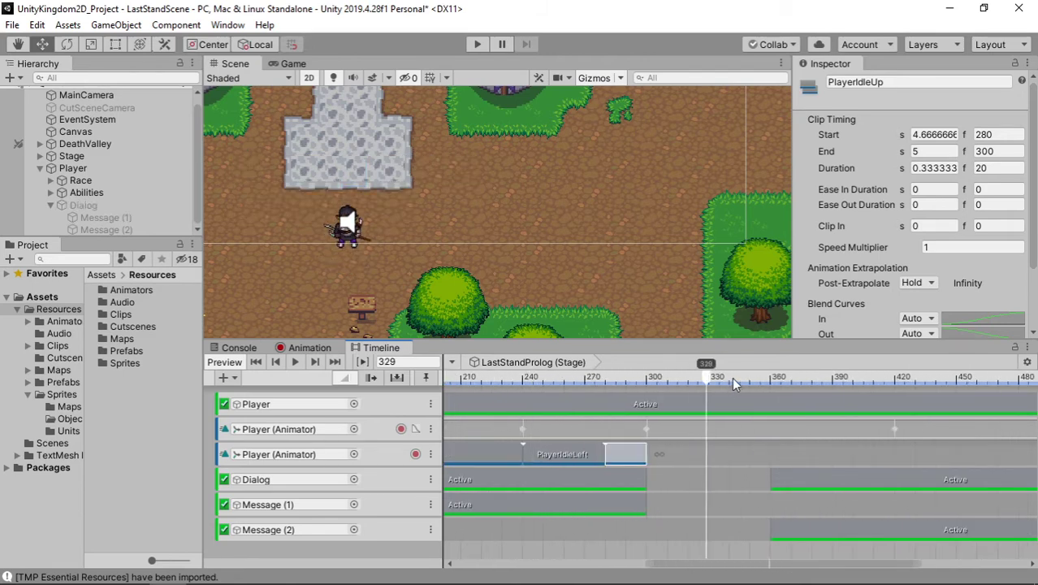
pyautogui.click(693, 379)
# Add a PlayerMoveUp clip and size it to span frames 300–420
pyautogui.rightClick(728, 460)
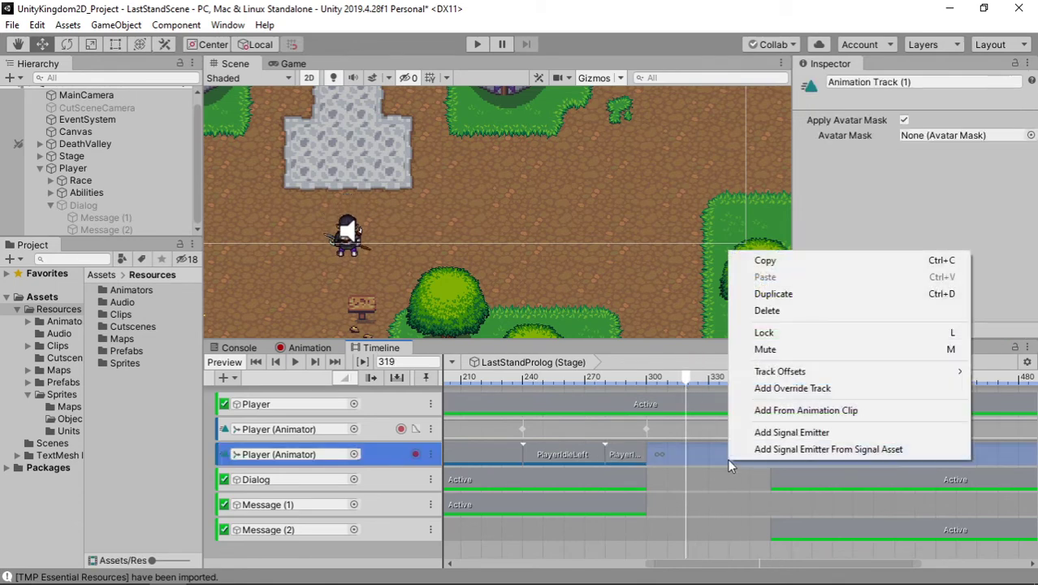
pyautogui.click(776, 415)
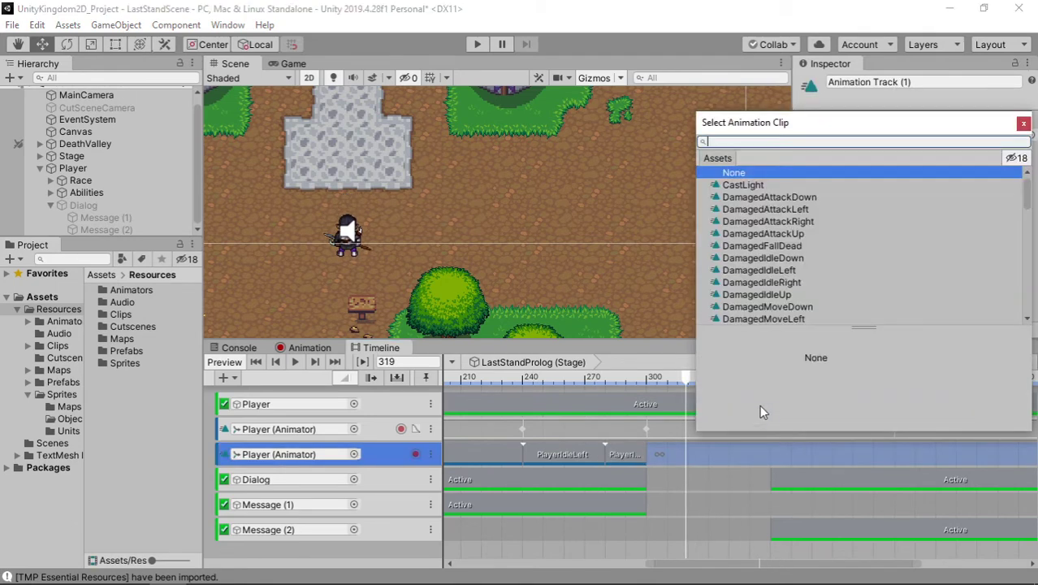
pyautogui.scroll(-5, 793, 253)
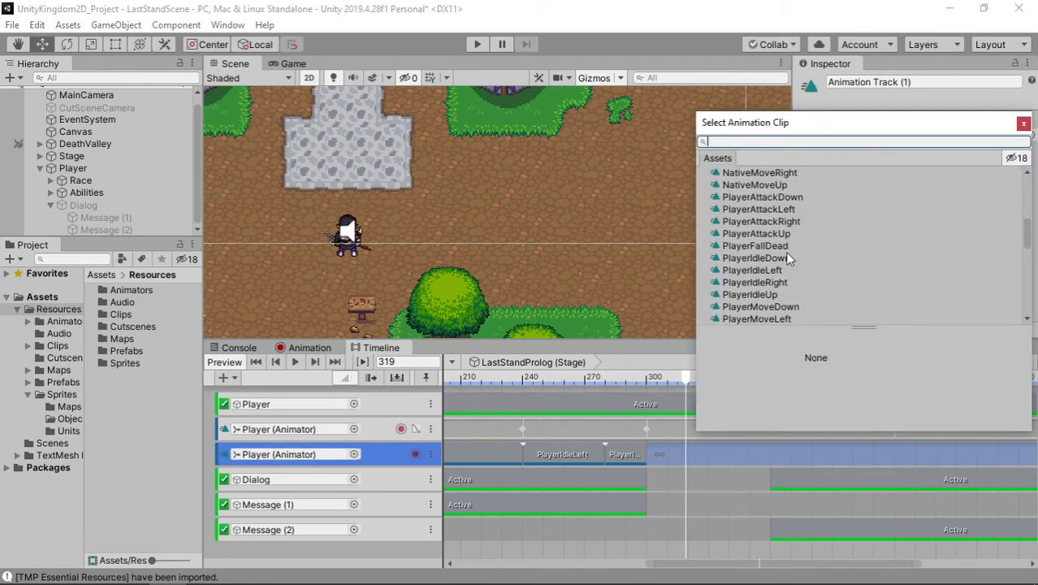
pyautogui.scroll(-3, 784, 289)
pyautogui.doubleClick(779, 294)
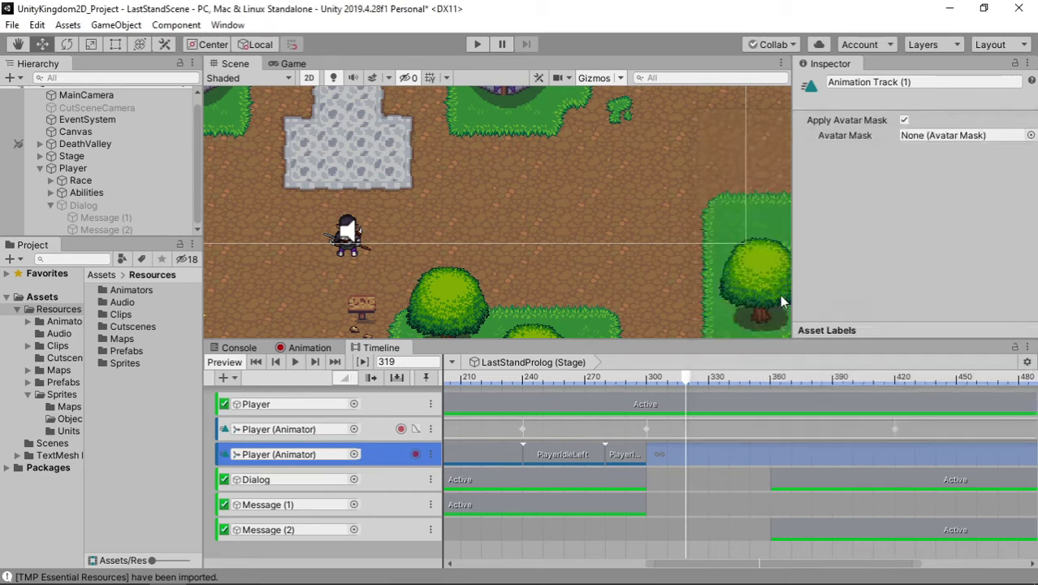
pyautogui.moveTo(796, 454)
pyautogui.mouseDown()
pyautogui.moveTo(702, 455)
pyautogui.moveTo(893, 467)
pyautogui.mouseUp()
pyautogui.moveTo(713, 564); pyautogui.dragTo(917, 557)
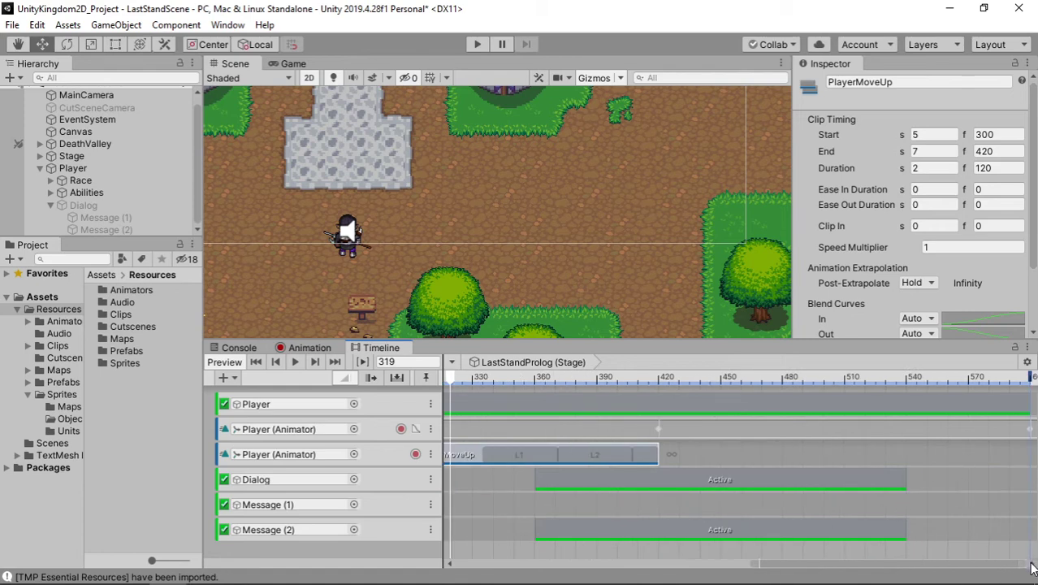
pyautogui.hscroll(3, 853, 503)
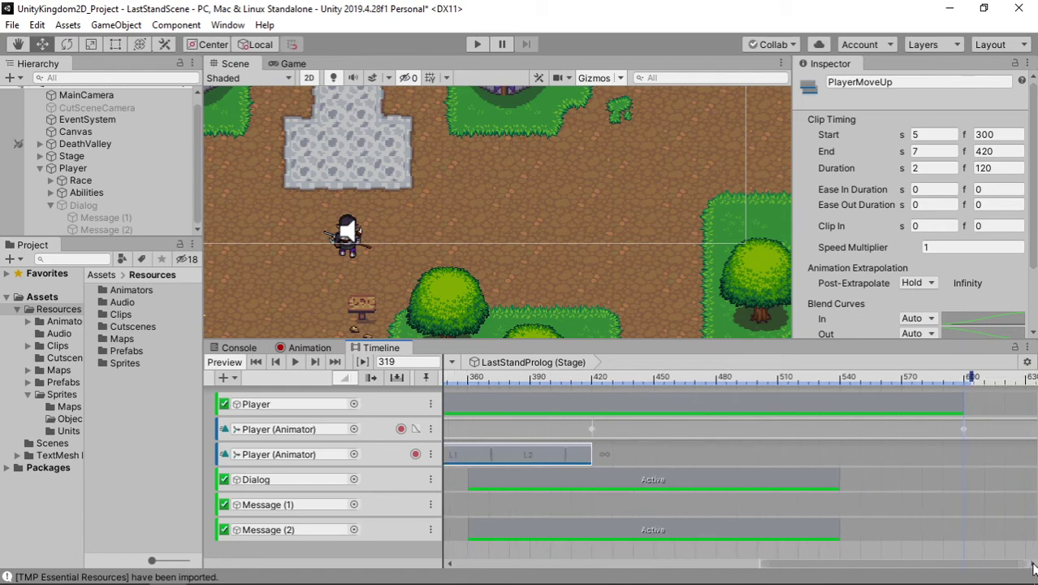
# Add another PlayerIdleDown clip to the Player animator track after PlayerMoveUp
pyautogui.rightClick(644, 454)
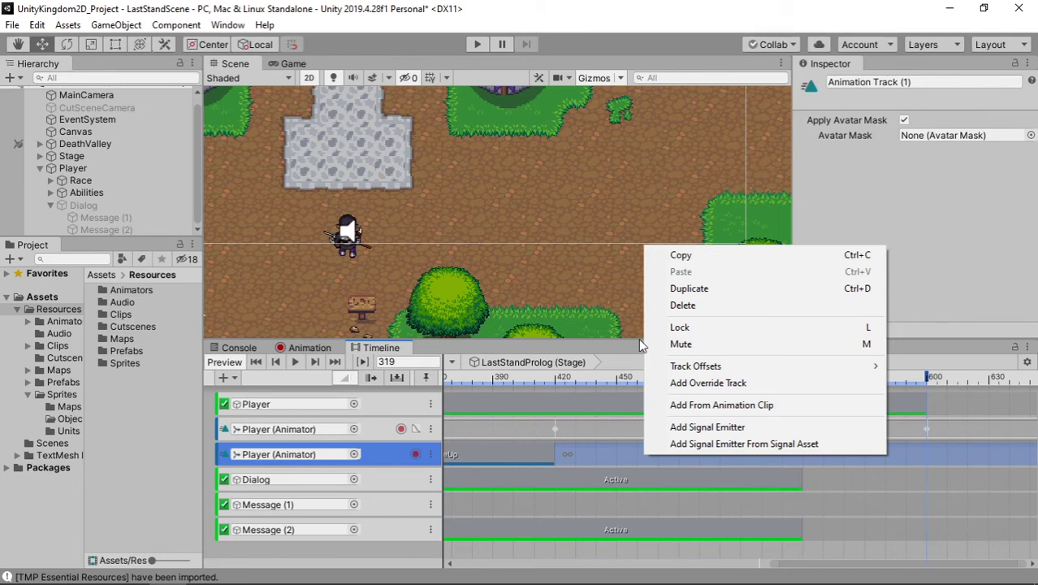
pyautogui.click(707, 405)
pyautogui.scroll(-4, 742, 239)
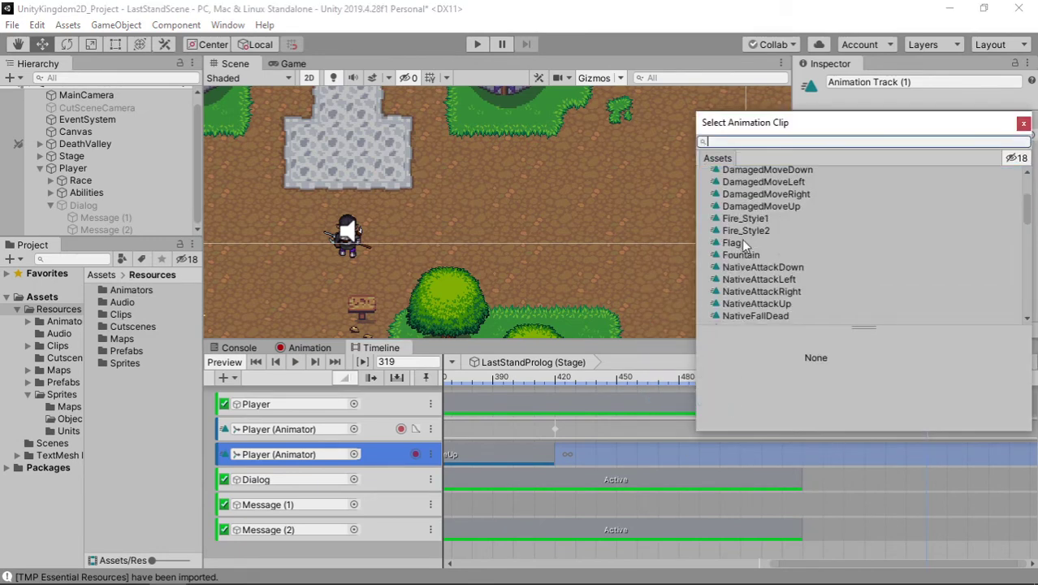
pyautogui.scroll(-4, 786, 260)
pyautogui.scroll(-4, 786, 260)
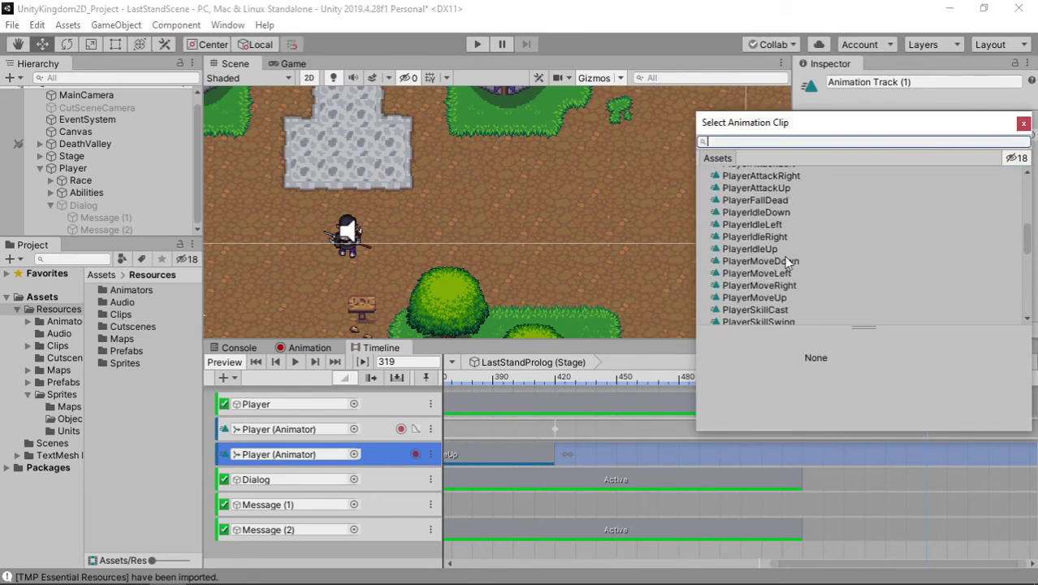
pyautogui.scroll(-4, 787, 260)
pyautogui.scroll(2, 787, 263)
pyautogui.scroll(2, 788, 272)
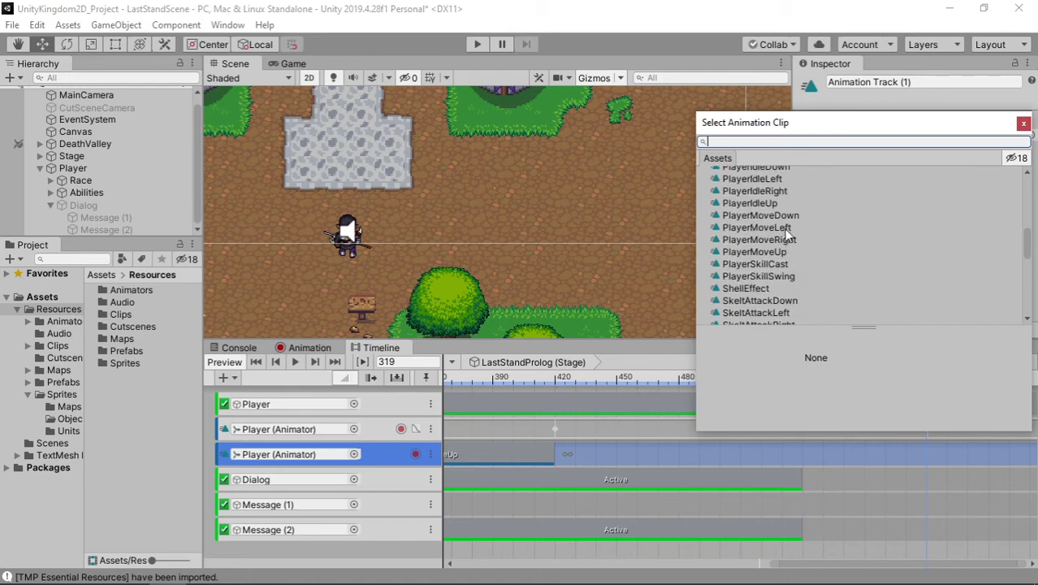
pyautogui.scroll(2, 806, 197)
pyautogui.doubleClick(796, 211)
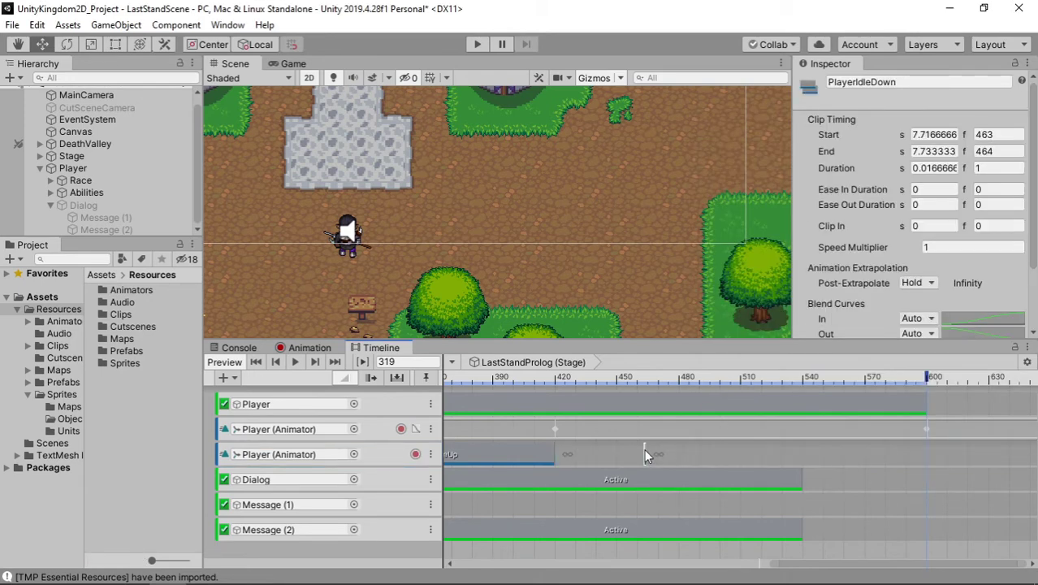
# Start the PlayerIdleDown clip at frame 420 and extend it to end at frame 600
pyautogui.moveTo(645, 453); pyautogui.dragTo(910, 454)
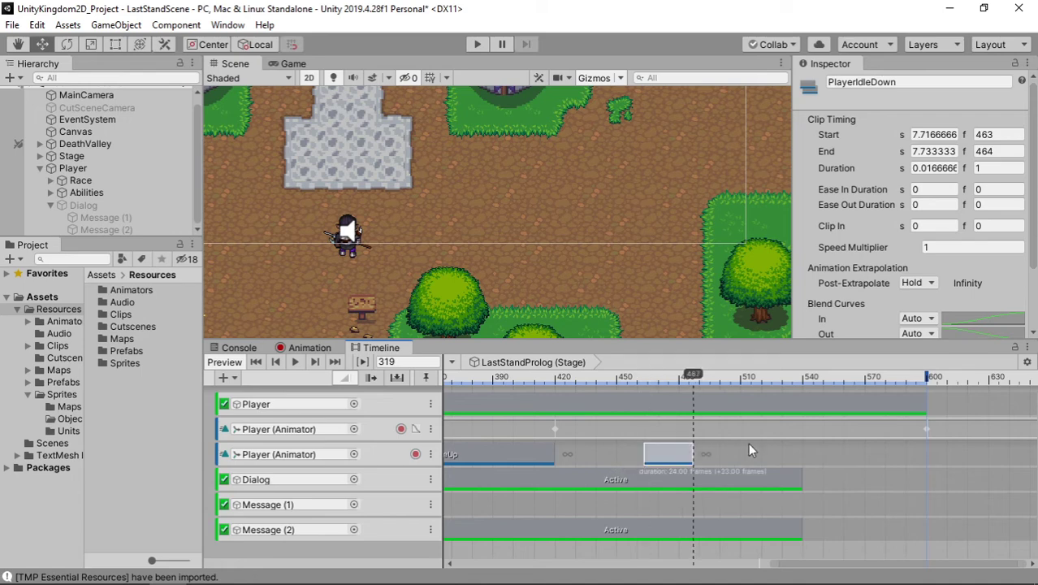
pyautogui.moveTo(837, 461); pyautogui.dragTo(743, 455)
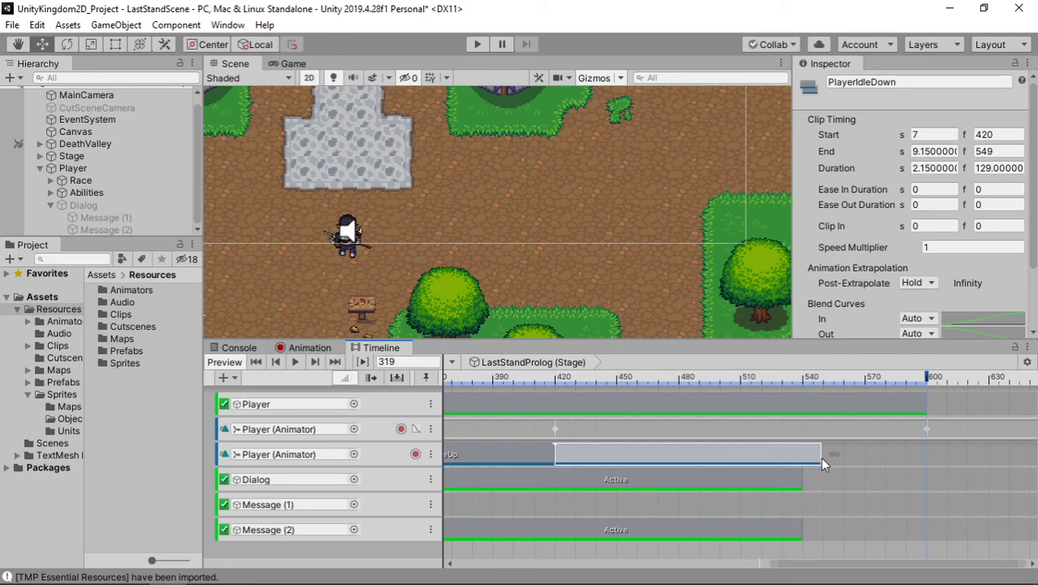
pyautogui.moveTo(821, 459); pyautogui.dragTo(922, 460)
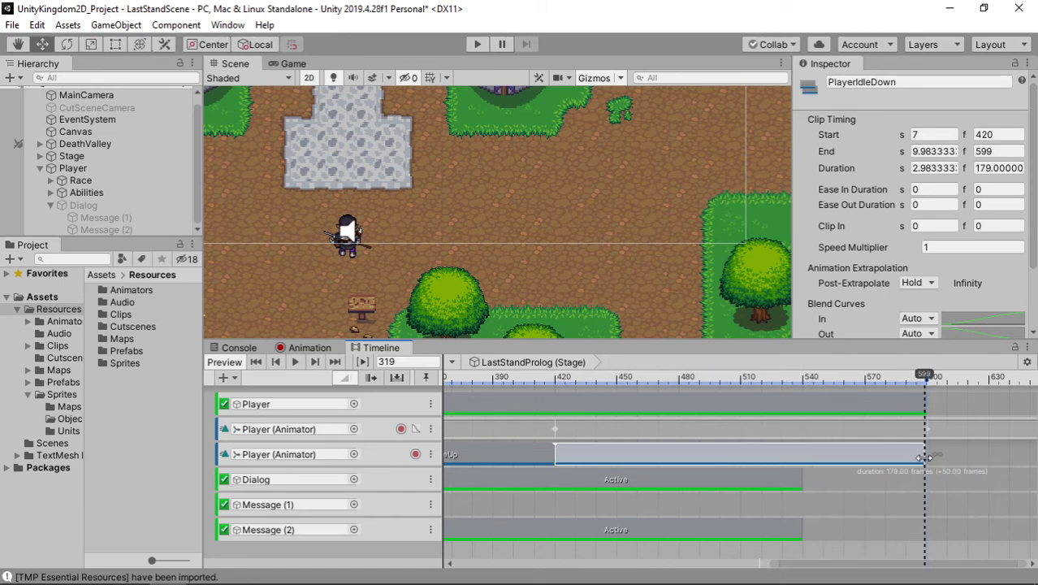
pyautogui.moveTo(922, 459); pyautogui.dragTo(924, 459)
pyautogui.scroll(-3, 752, 457)
pyautogui.scroll(-3, 752, 457)
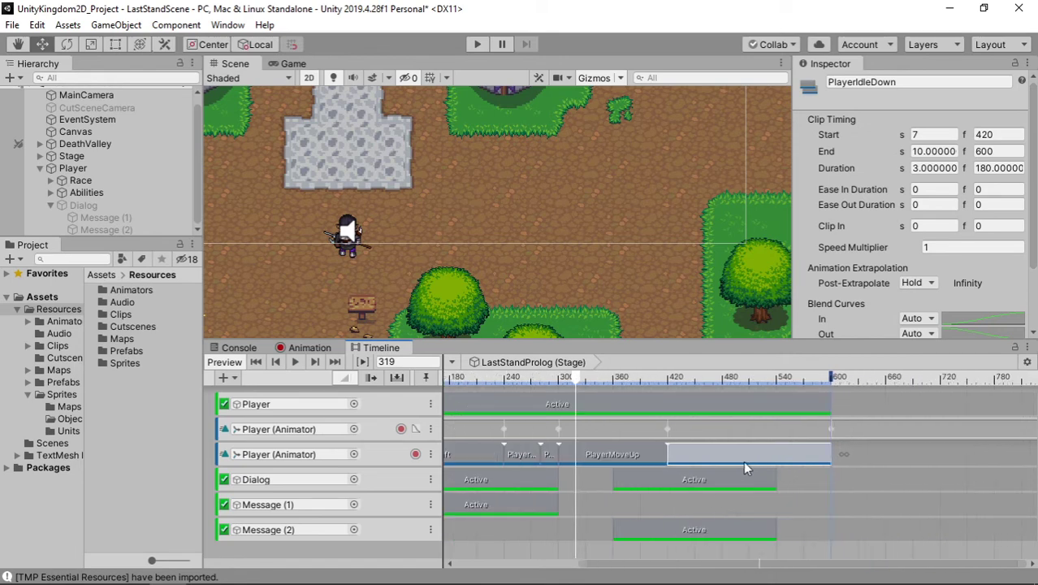
pyautogui.moveTo(678, 459); pyautogui.dragTo(813, 462)
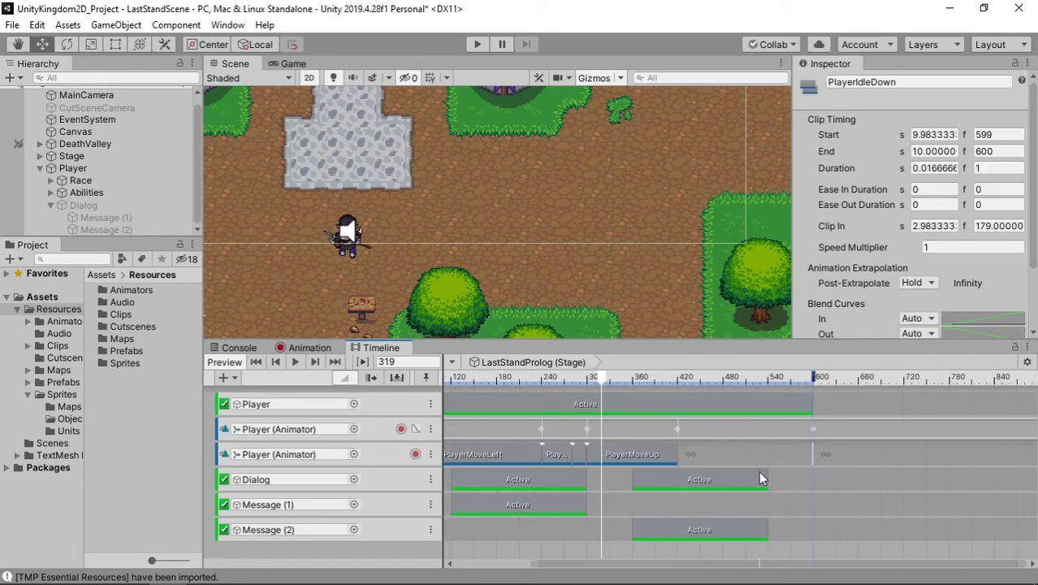
# Undo the accidental trim with Ctrl+Z and return the playhead to frame 0
pyautogui.hotkey('ctrl', 'z')
pyautogui.scroll(-2, 856, 455)
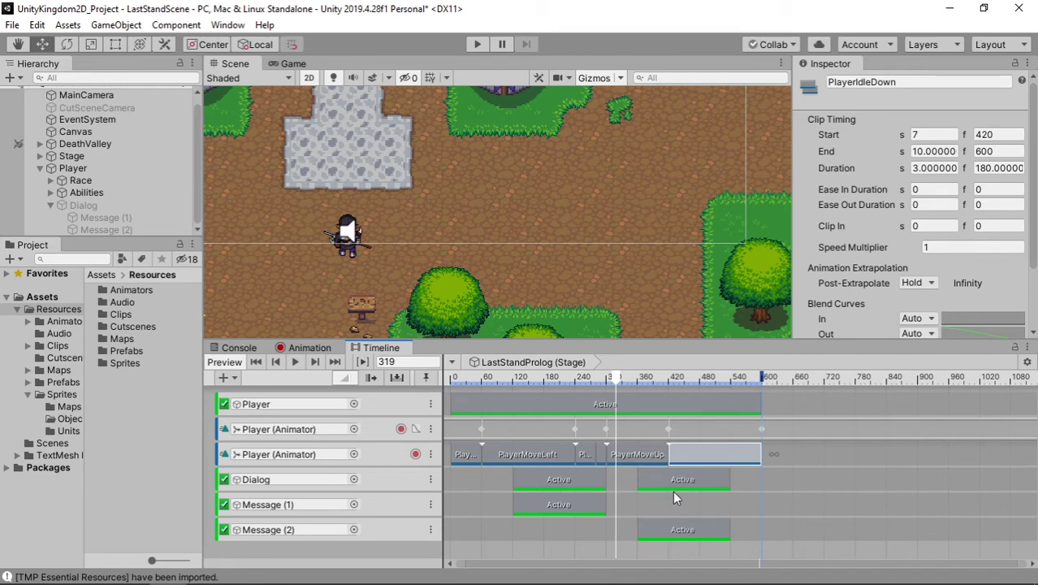
pyautogui.moveTo(501, 376); pyautogui.dragTo(436, 377)
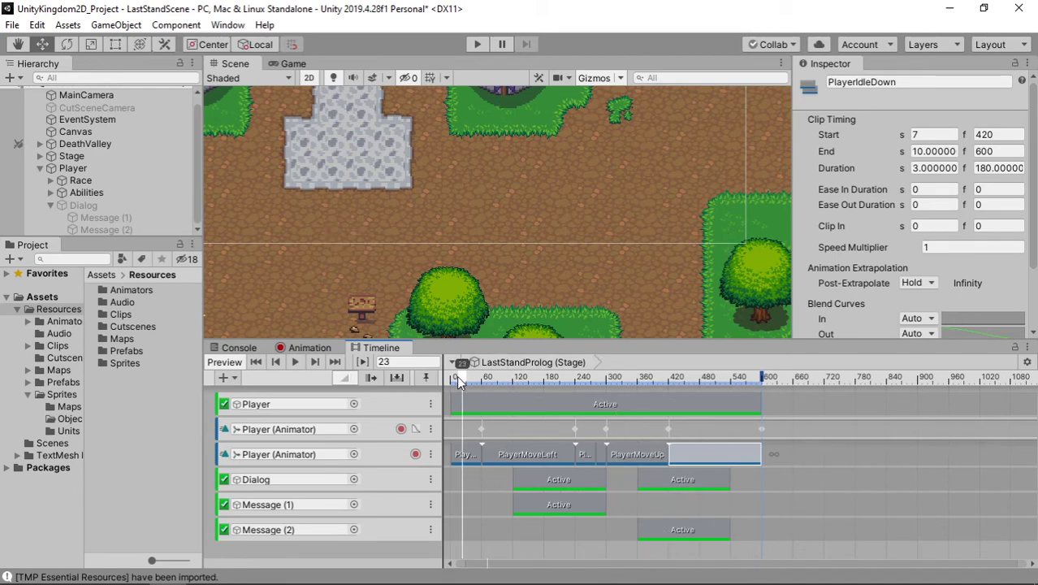
# Play the cutscene preview through to frame 600 with the character in view
pyautogui.scroll(-3, 626, 255)
pyautogui.scroll(3, 494, 246)
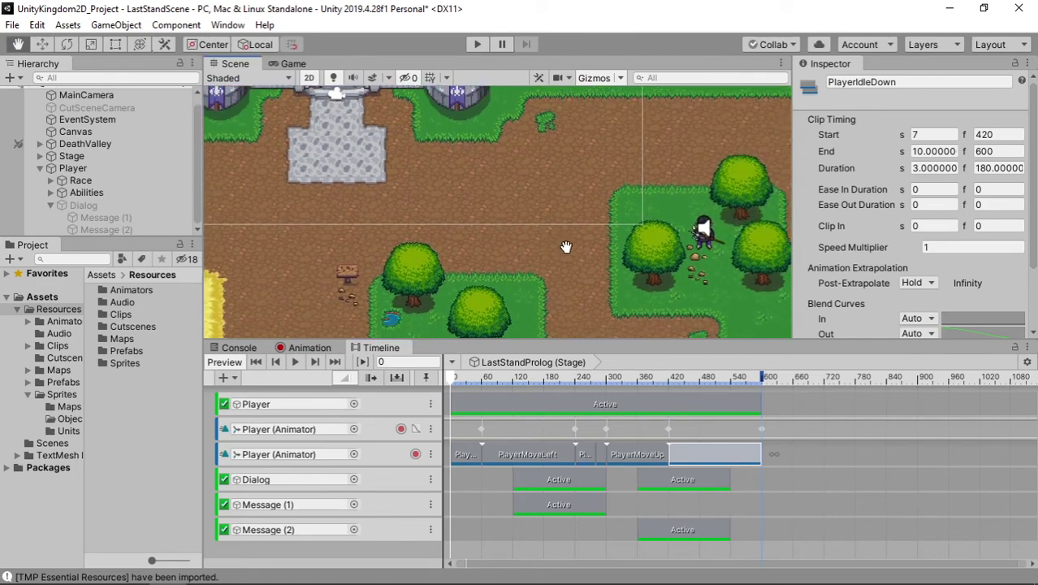
pyautogui.scroll(-1, 567, 268)
pyautogui.moveTo(567, 269); pyautogui.dragTo(547, 264, button='middle')
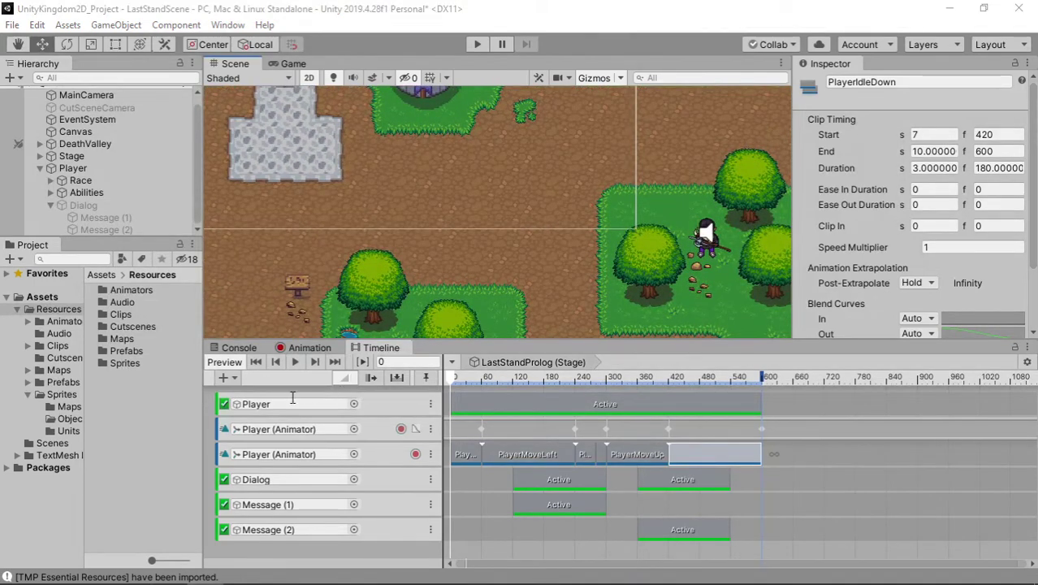
pyautogui.click(298, 364)
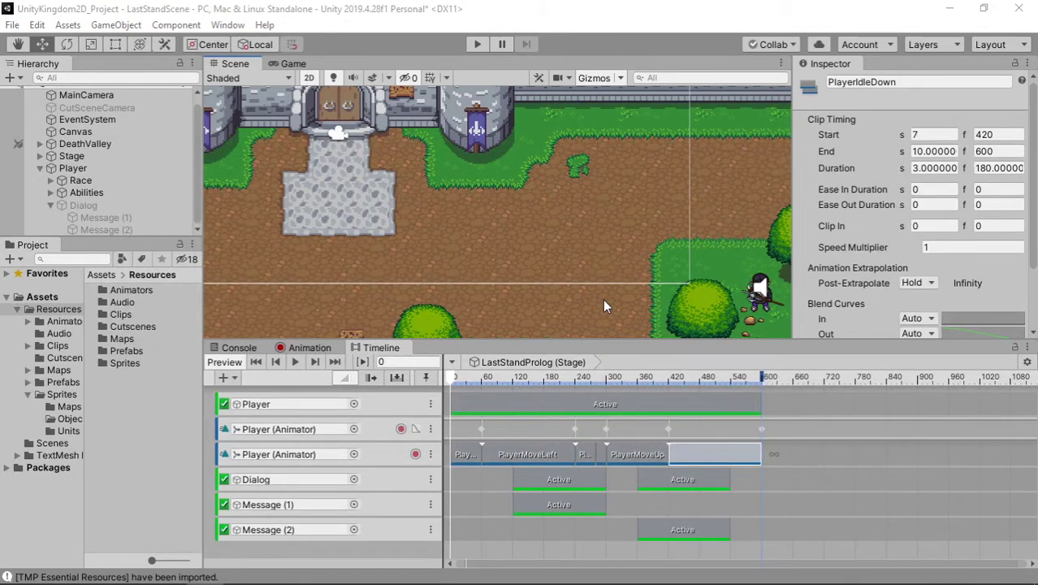
pyautogui.scroll(-1, 602, 307)
pyautogui.moveTo(612, 305)
pyautogui.mouseDown(button='middle')
pyautogui.moveTo(550, 240)
pyautogui.moveTo(469, 240)
pyautogui.mouseUp(button='middle')
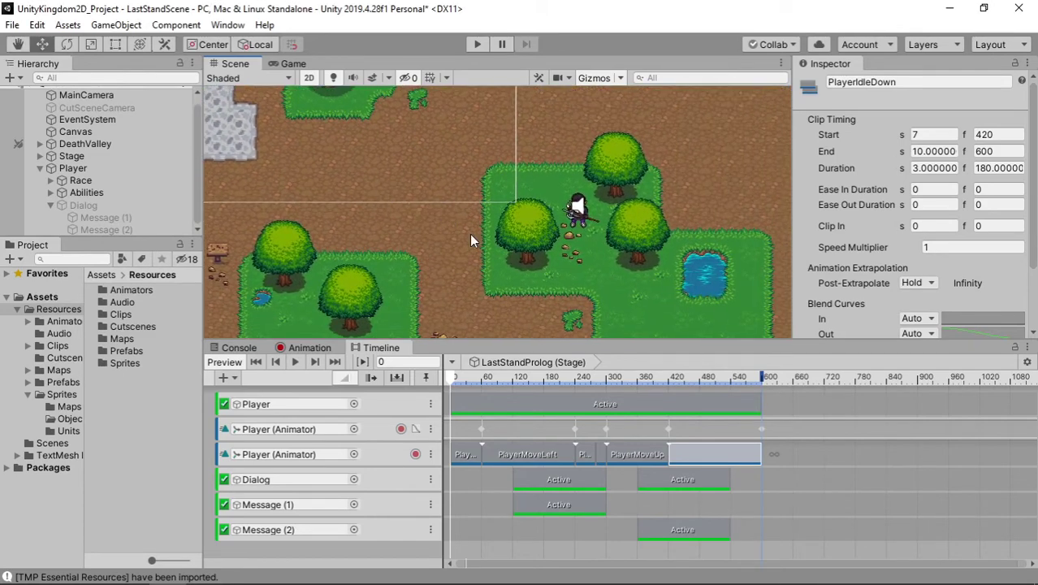
# Create a new track group named 'Player Group'
pyautogui.rightClick(342, 548)
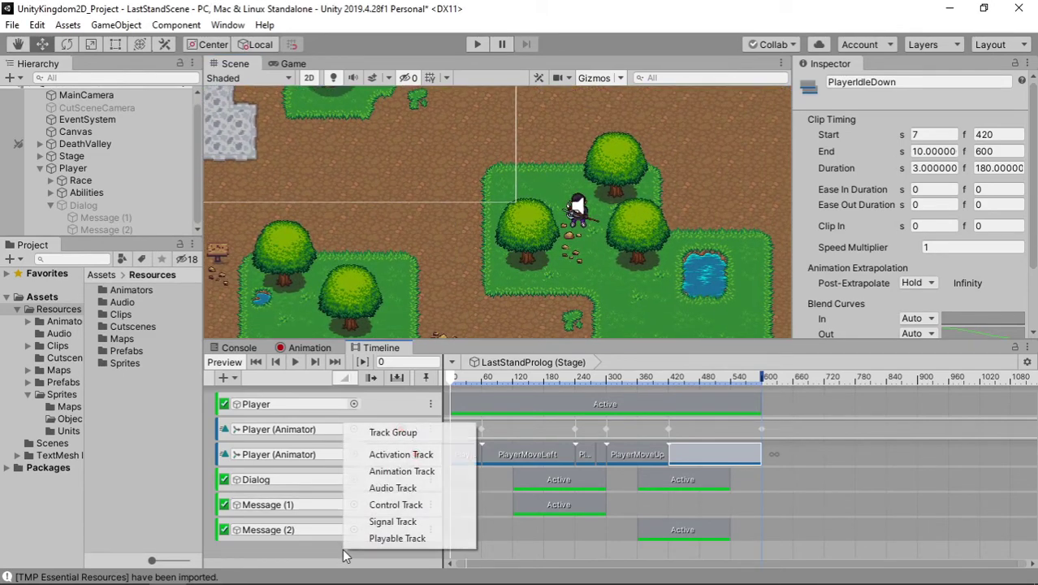
pyautogui.click(417, 432)
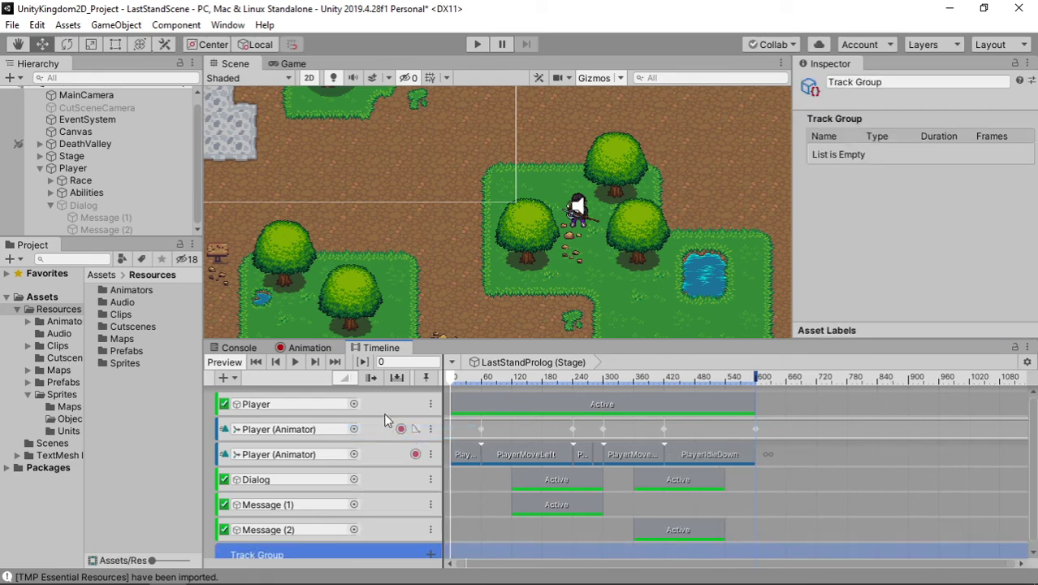
pyautogui.scroll(-1, 384, 412)
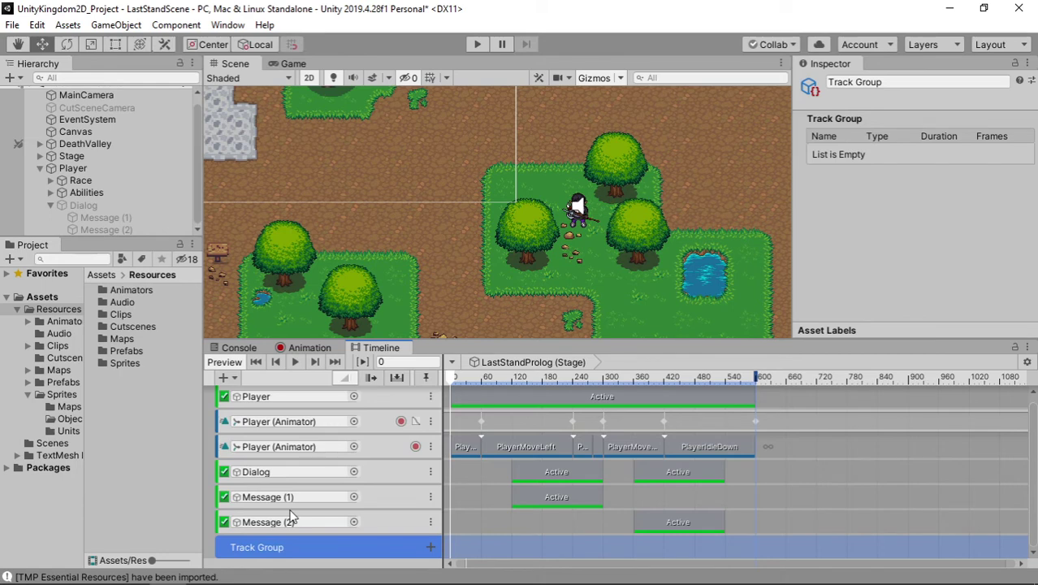
pyautogui.write('p')
pyautogui.press('BackSpace')
pyautogui.write('Player')
pyautogui.write(' Gr')
pyautogui.write('oup')
pyautogui.press('Return')
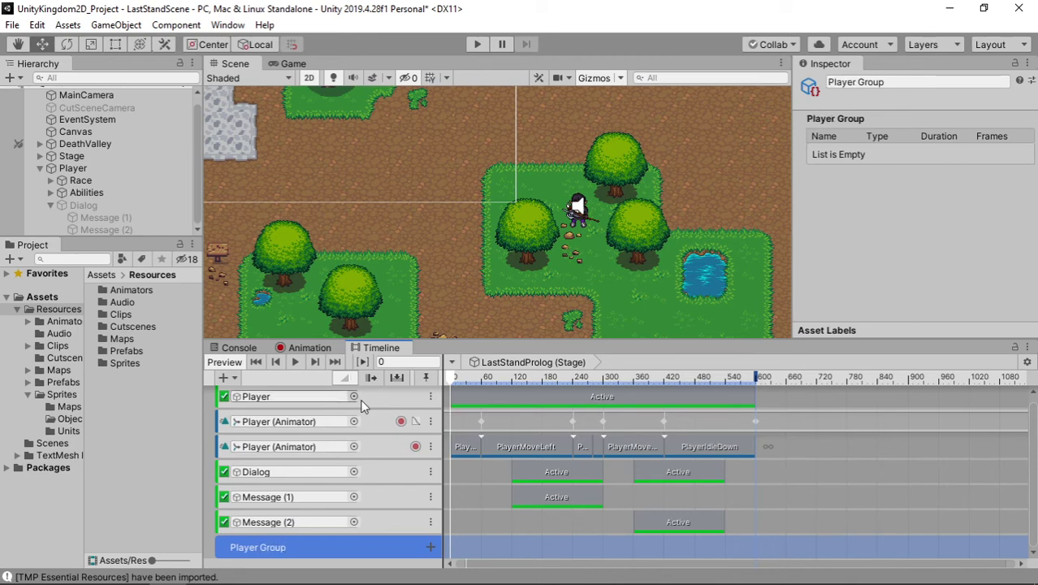
# Move the Player activation track and both Player Animator tracks into Player Group
pyautogui.click(360, 397)
pyautogui.moveTo(346, 561); pyautogui.dragTo(346, 559)
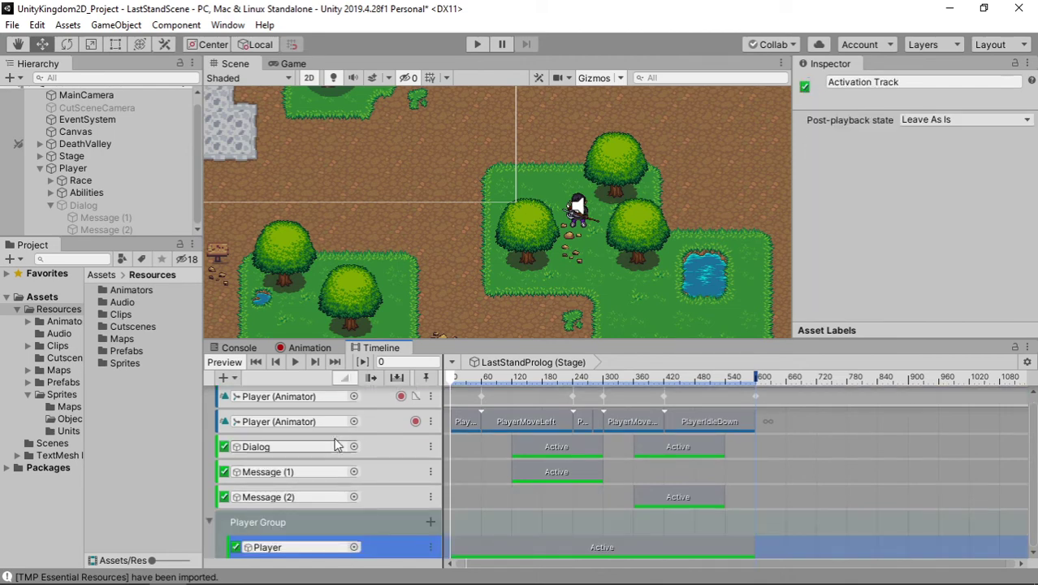
pyautogui.click(379, 399)
pyautogui.moveTo(366, 473); pyautogui.dragTo(362, 540)
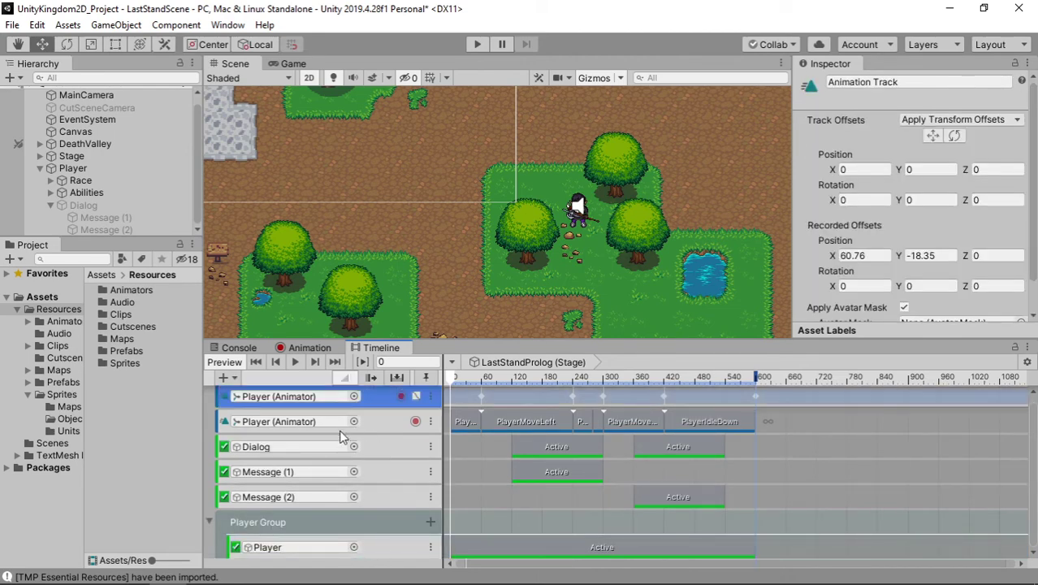
pyautogui.moveTo(378, 398); pyautogui.dragTo(386, 497)
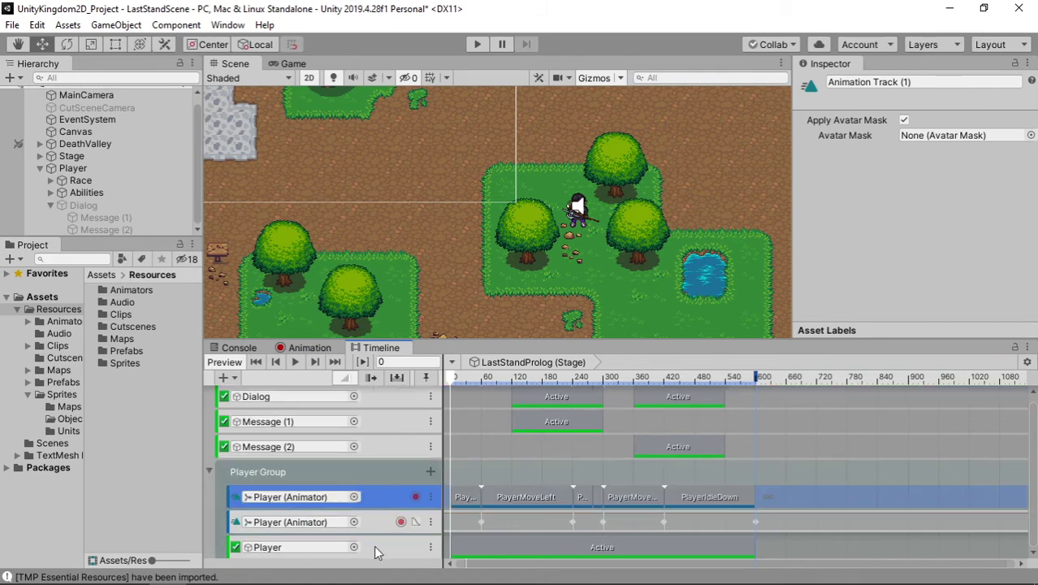
pyautogui.moveTo(373, 545); pyautogui.dragTo(378, 497)
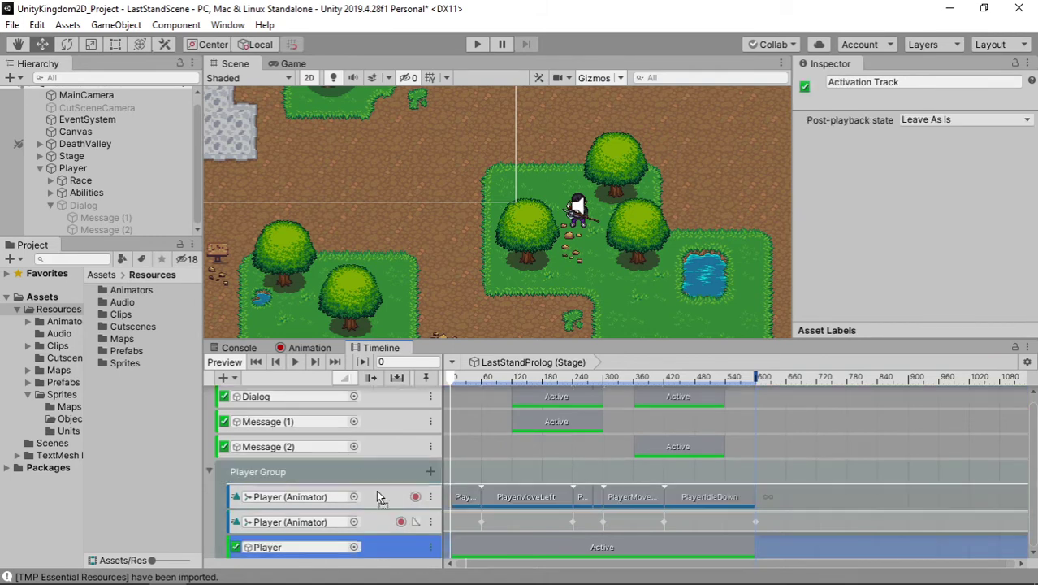
# Collapse Player Group and add a new track group named Dialog Group
pyautogui.click(210, 471)
pyautogui.rightClick(337, 515)
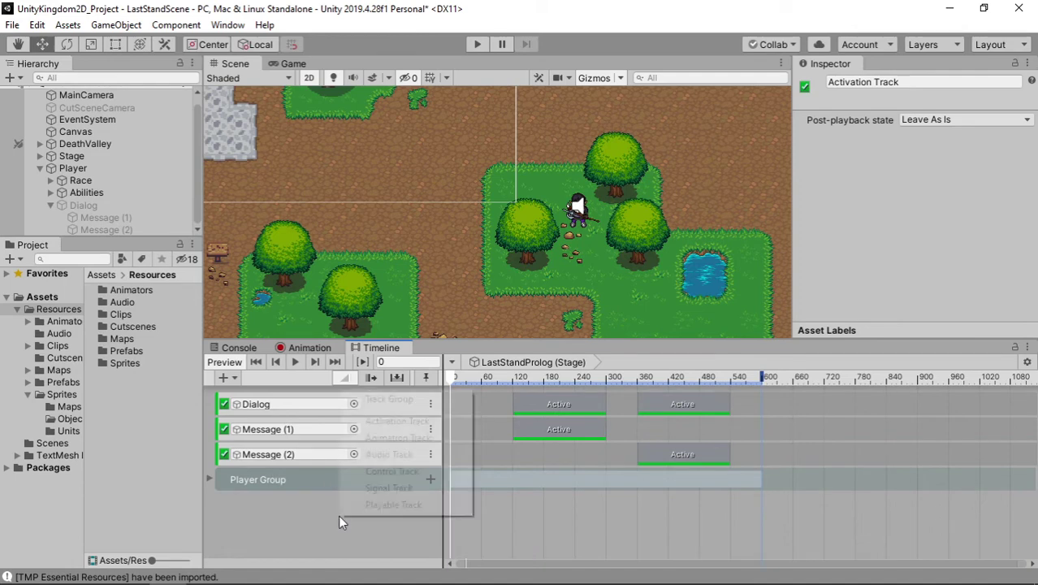
pyautogui.click(414, 397)
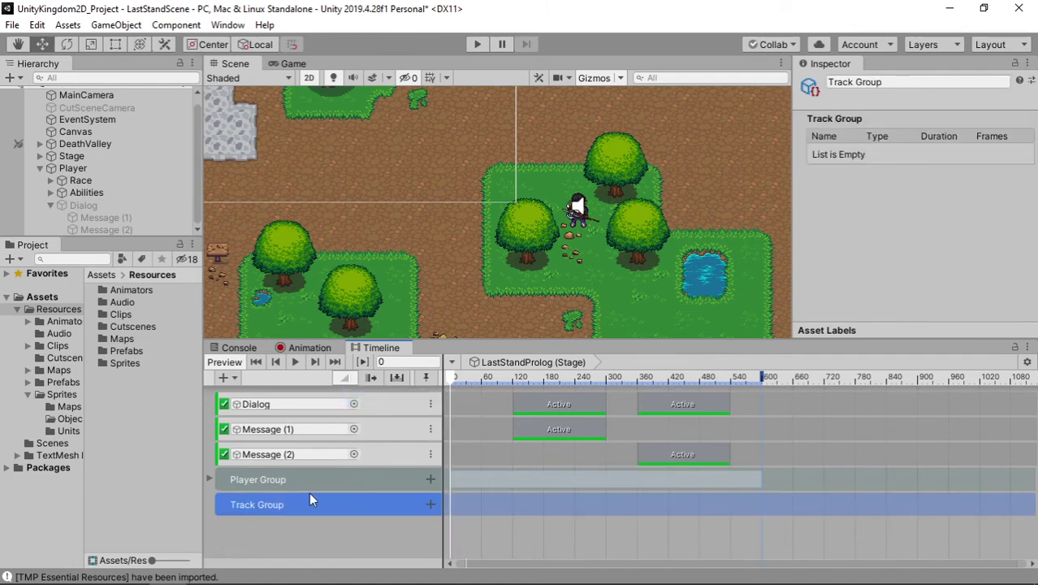
pyautogui.doubleClick(283, 506)
pyautogui.press('BackSpace')
pyautogui.press('BackSpace')
pyautogui.press('BackSpace')
pyautogui.press('BackSpace')
pyautogui.press('BackSpace')
pyautogui.write('Grou')
pyautogui.write('p')
pyautogui.press('Return')
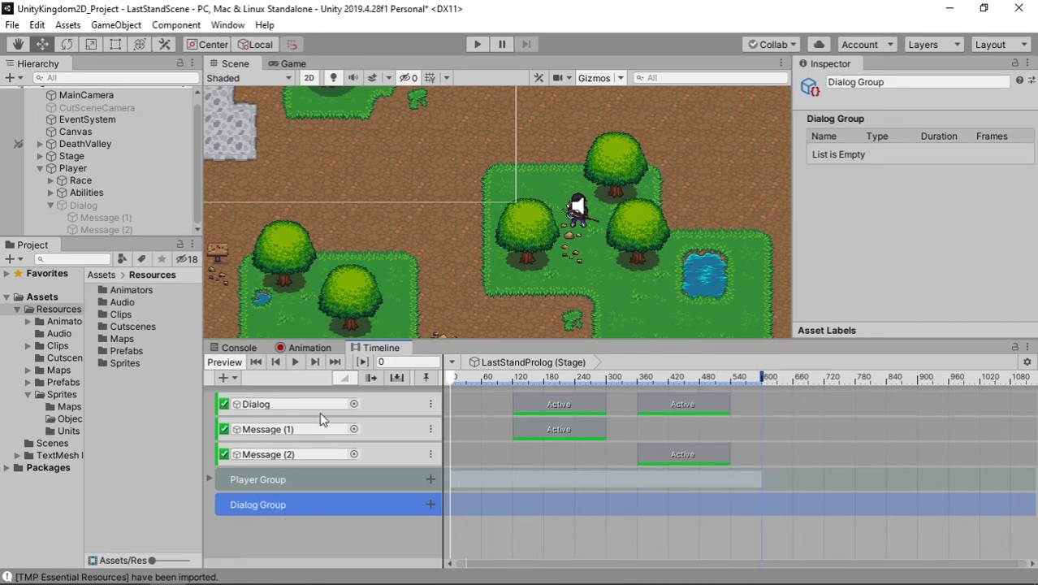
# Move the Message and Dialog tracks into Dialog Group, then collapse both groups
pyautogui.moveTo(374, 455)
pyautogui.mouseDown()
pyautogui.moveTo(373, 493)
pyautogui.moveTo(377, 472)
pyautogui.mouseUp()
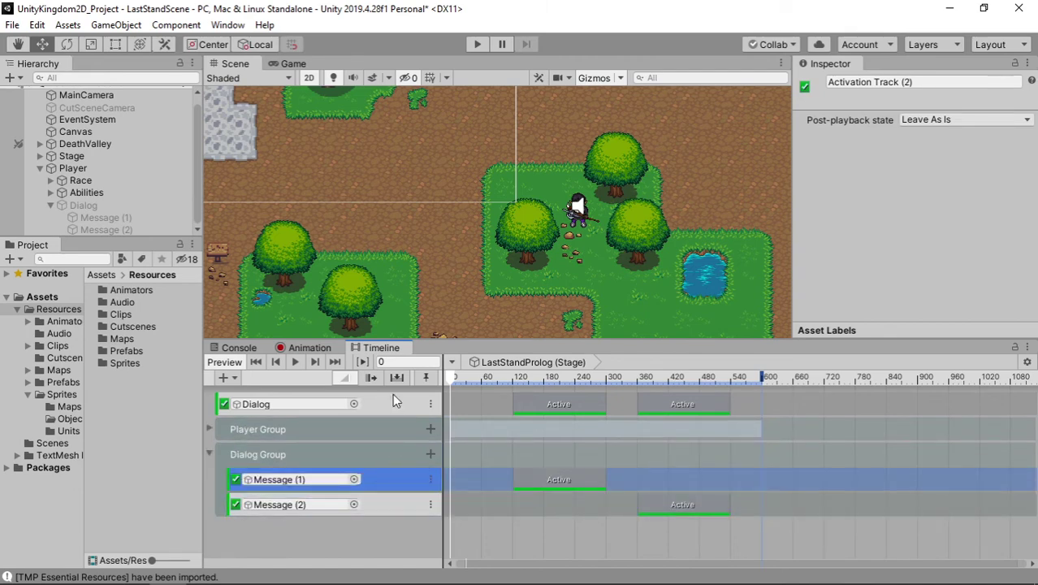
pyautogui.moveTo(393, 398); pyautogui.dragTo(325, 457)
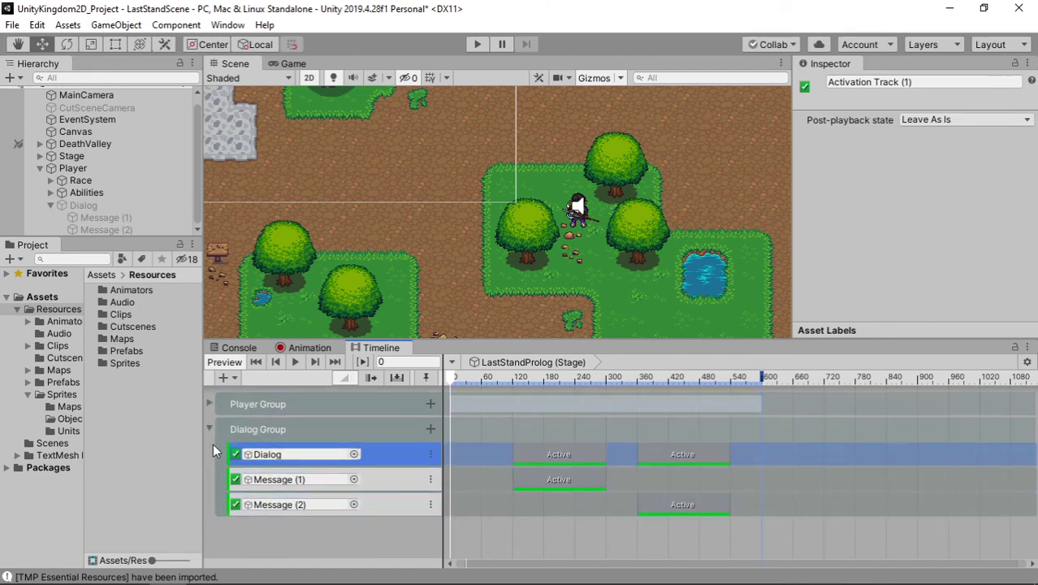
pyautogui.click(209, 429)
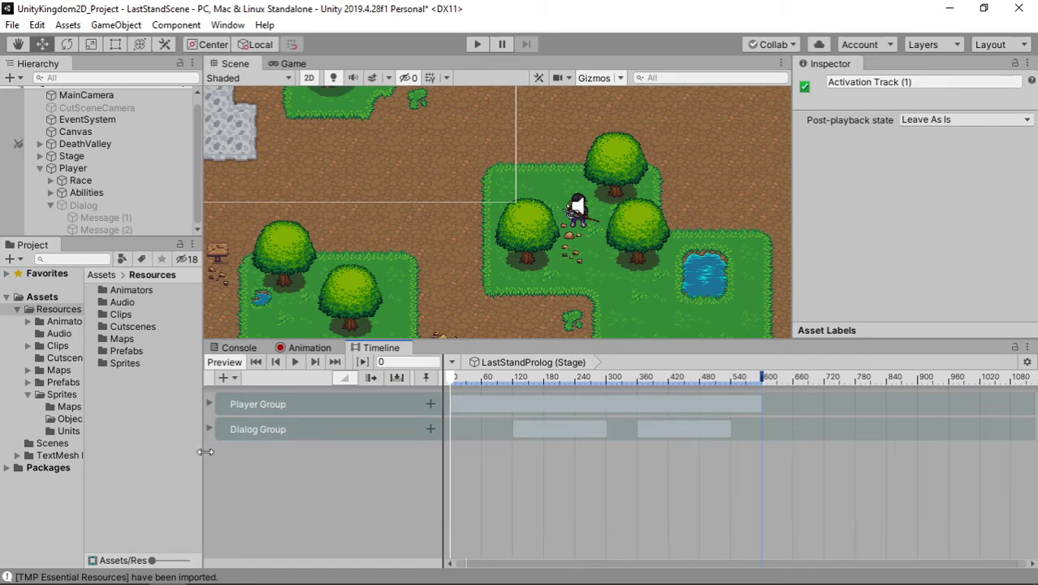
pyautogui.click(209, 430)
pyautogui.click(209, 403)
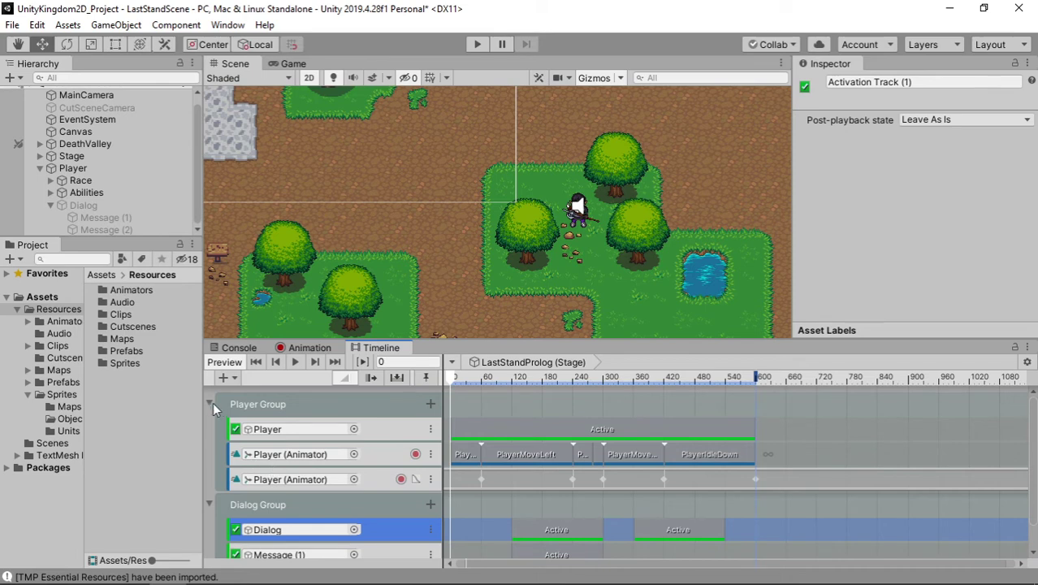
pyautogui.click(209, 404)
pyautogui.click(210, 430)
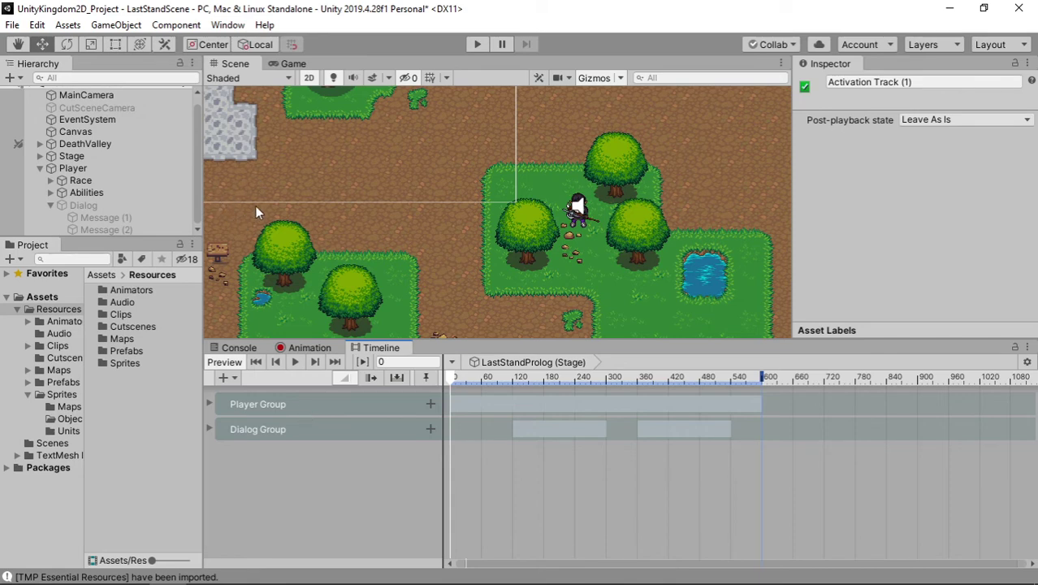
# Rename CutSceneCamera to SubCamera in the Hierarchy
pyautogui.click(112, 109)
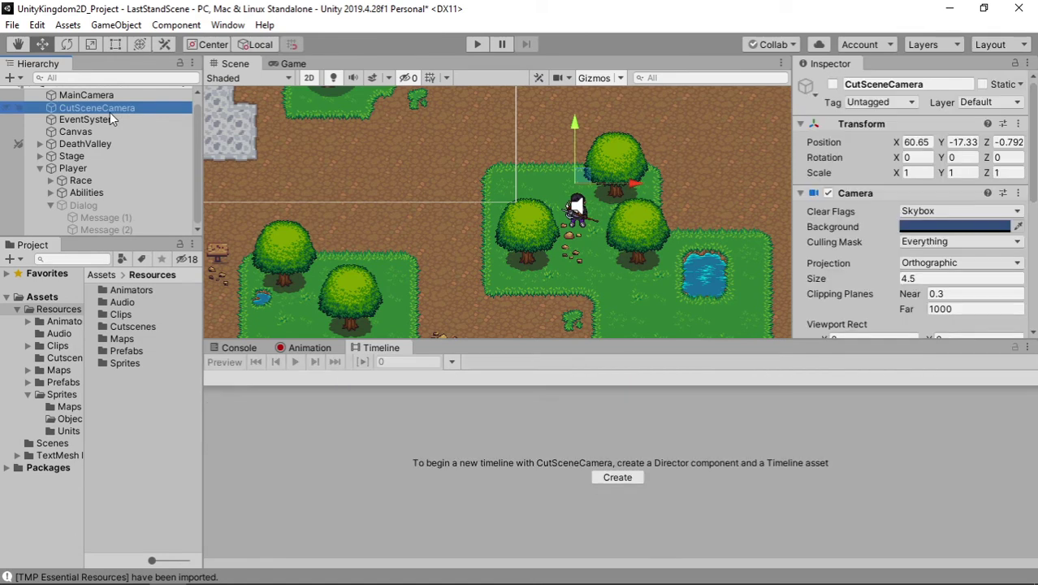
pyautogui.click(111, 108)
pyautogui.press('Home')
pyautogui.hotkey('shift', 'Right')
pyautogui.hotkey('shift', 'Right')
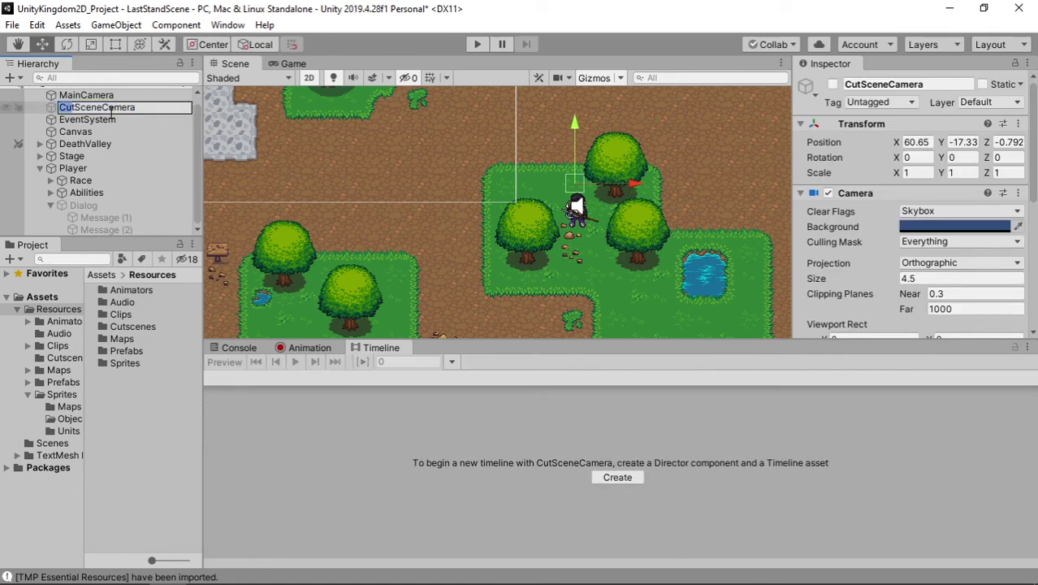
pyautogui.hotkey('shift', 'Right')
pyautogui.hotkey('shift', 'Right')
pyautogui.hotkey('shift', 'Right')
pyautogui.hotkey('shift', 'Right')
pyautogui.hotkey('shift', 'Right')
pyautogui.hotkey('shift', 'Right')
pyautogui.press('BackSpace')
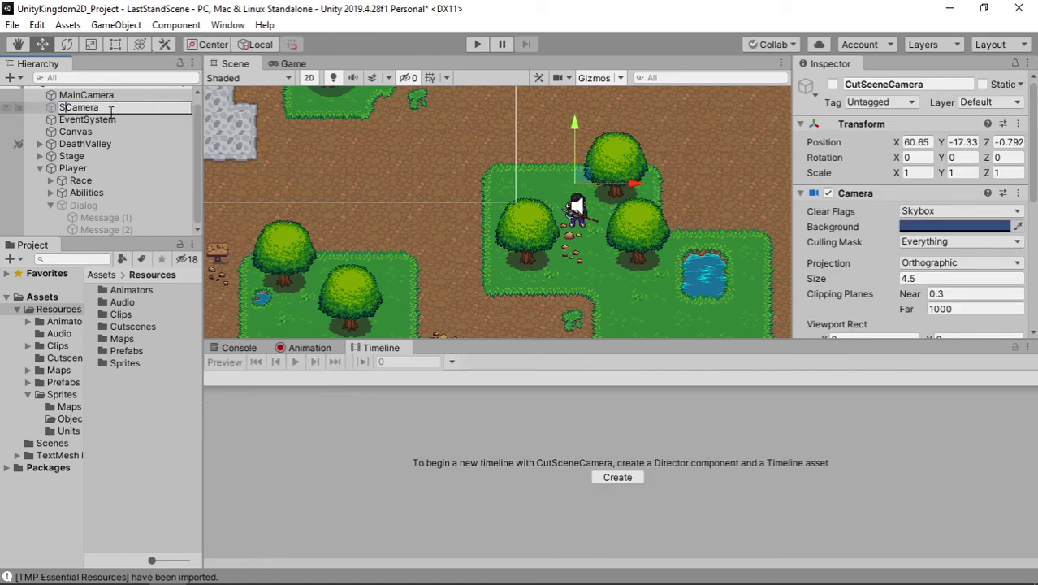
pyautogui.write('Sub')
pyautogui.press('Return')
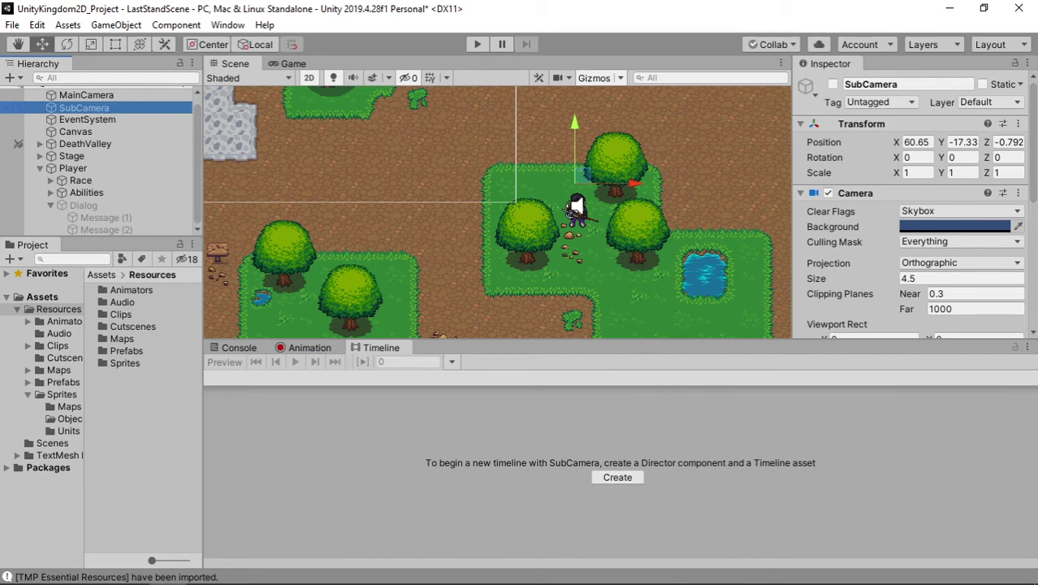
# Add MainCamera as an activation track on the Stage's cutscene timeline
pyautogui.click(102, 156)
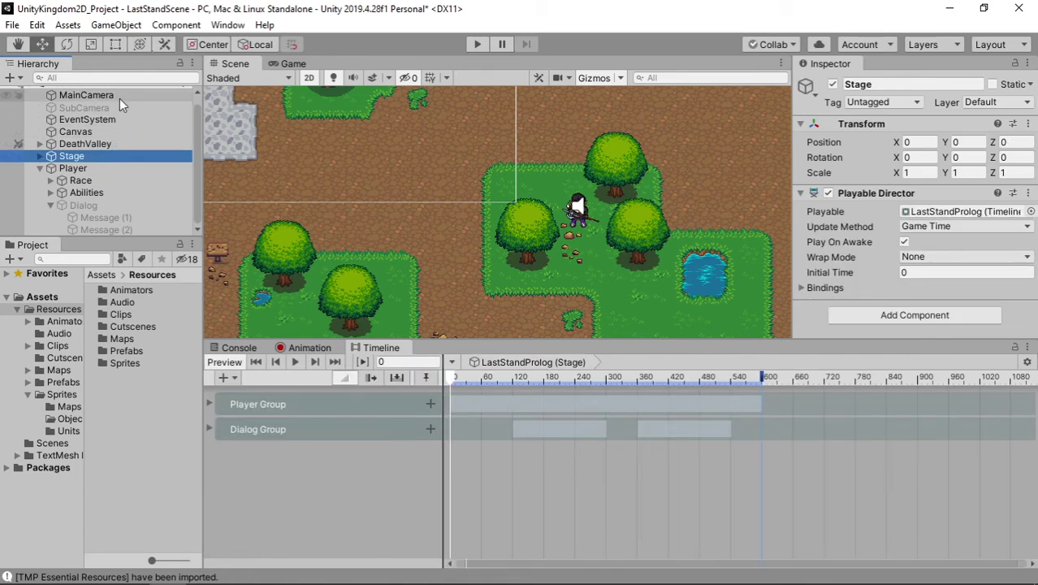
pyautogui.moveTo(112, 97)
pyautogui.mouseDown()
pyautogui.moveTo(309, 362)
pyautogui.moveTo(341, 482)
pyautogui.mouseUp()
pyautogui.click(385, 482)
pyautogui.click(114, 107)
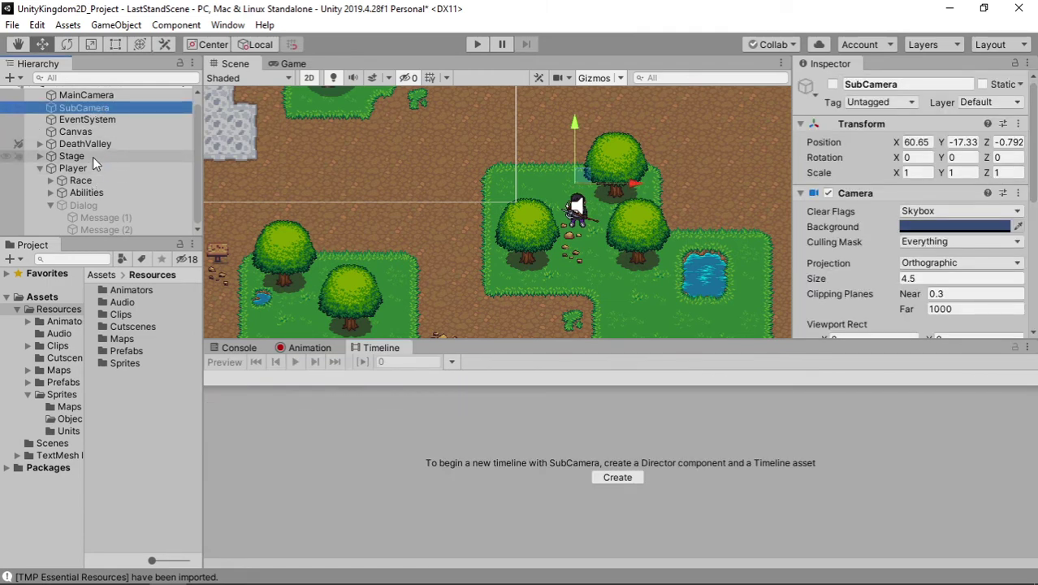
# Add a SubCamera activation track to the Stage's cutscene timeline
pyautogui.click(93, 157)
pyautogui.moveTo(115, 108)
pyautogui.mouseDown()
pyautogui.moveTo(316, 474)
pyautogui.moveTo(313, 492)
pyautogui.mouseUp()
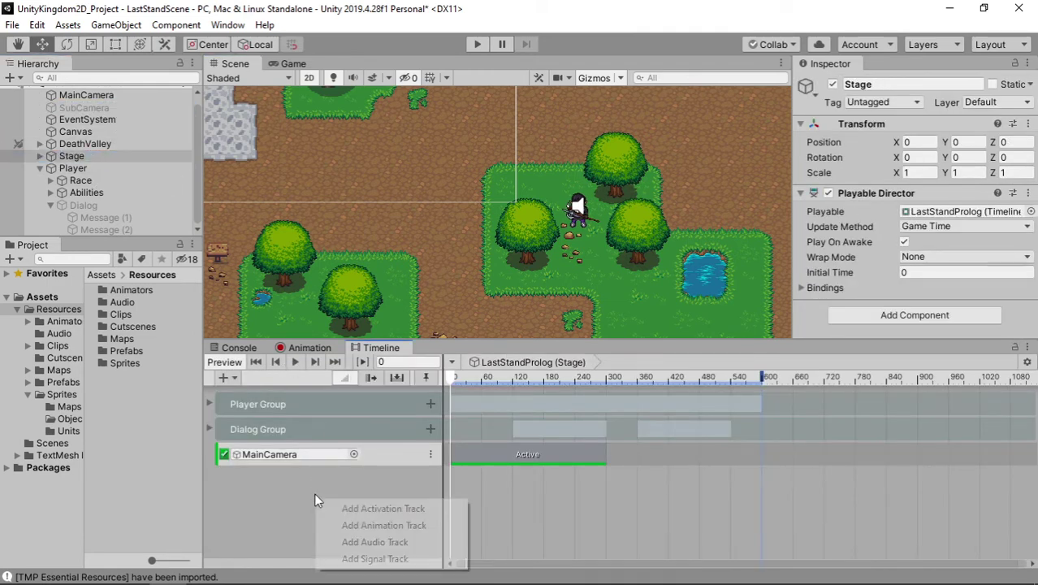
pyautogui.click(371, 505)
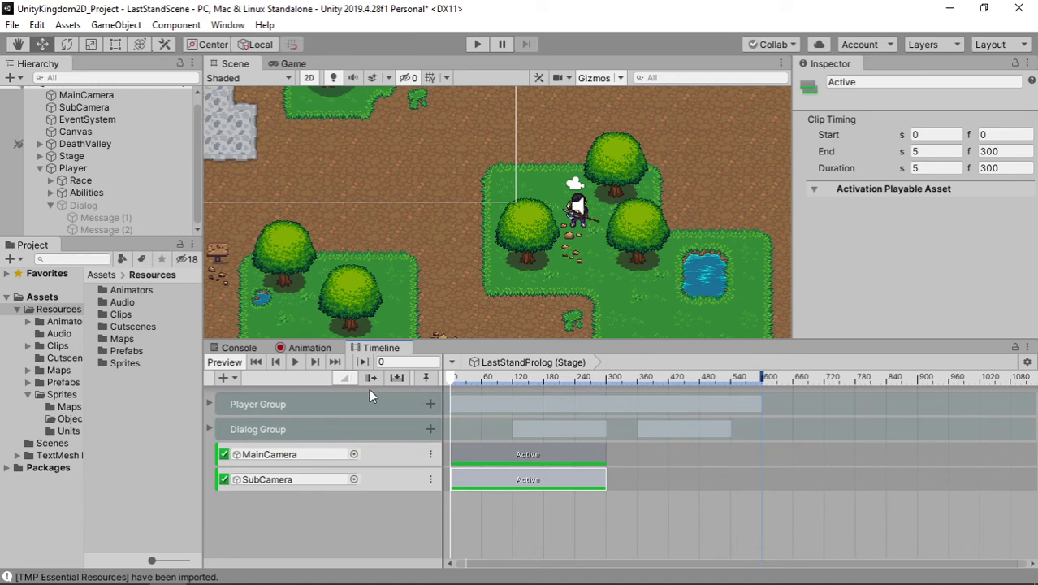
pyautogui.scroll(1, 638, 494)
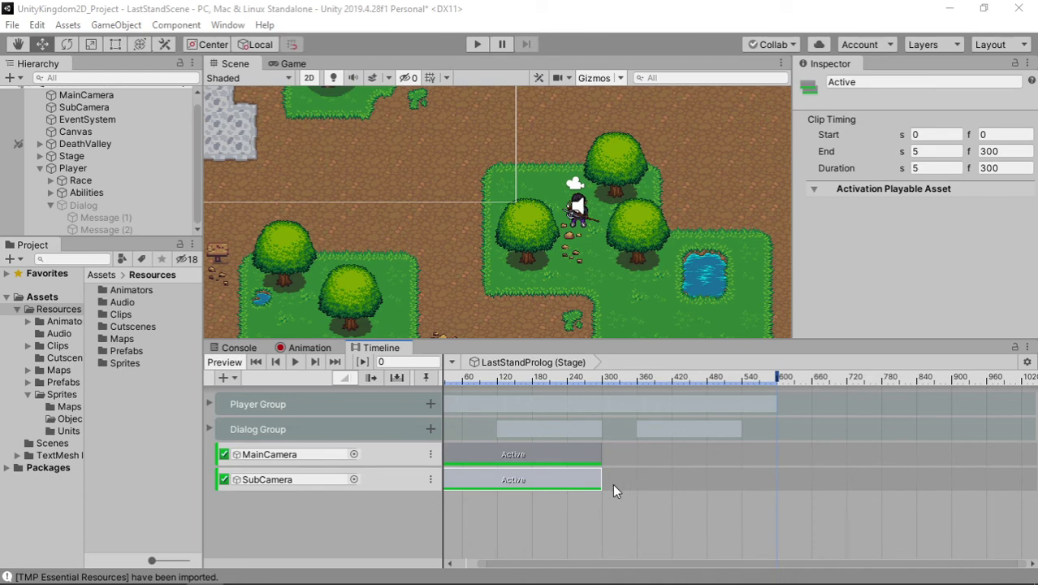
pyautogui.scroll(2, 612, 484)
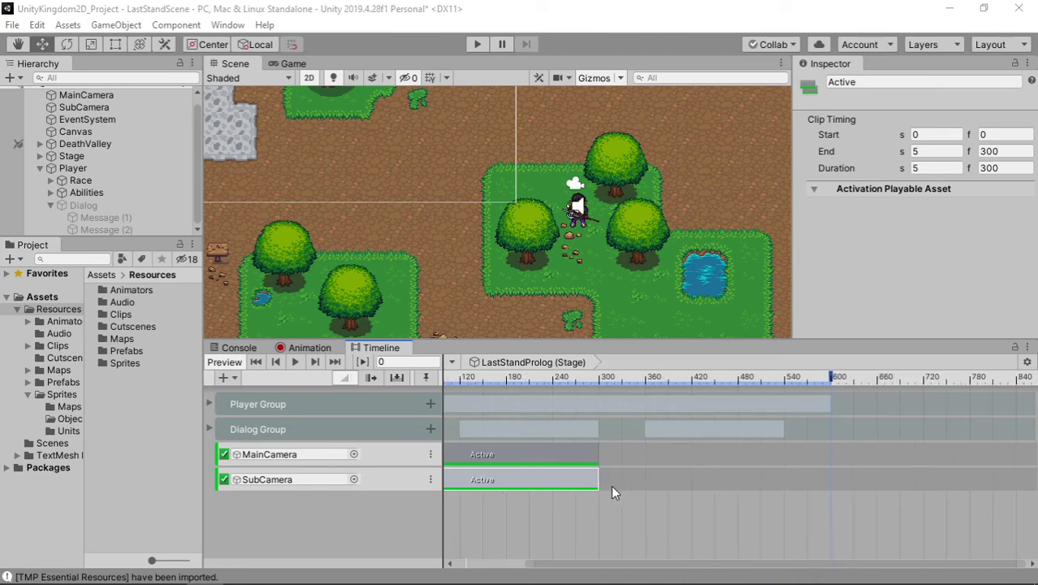
# Move the SubCamera track above the MainCamera track
pyautogui.click(382, 454)
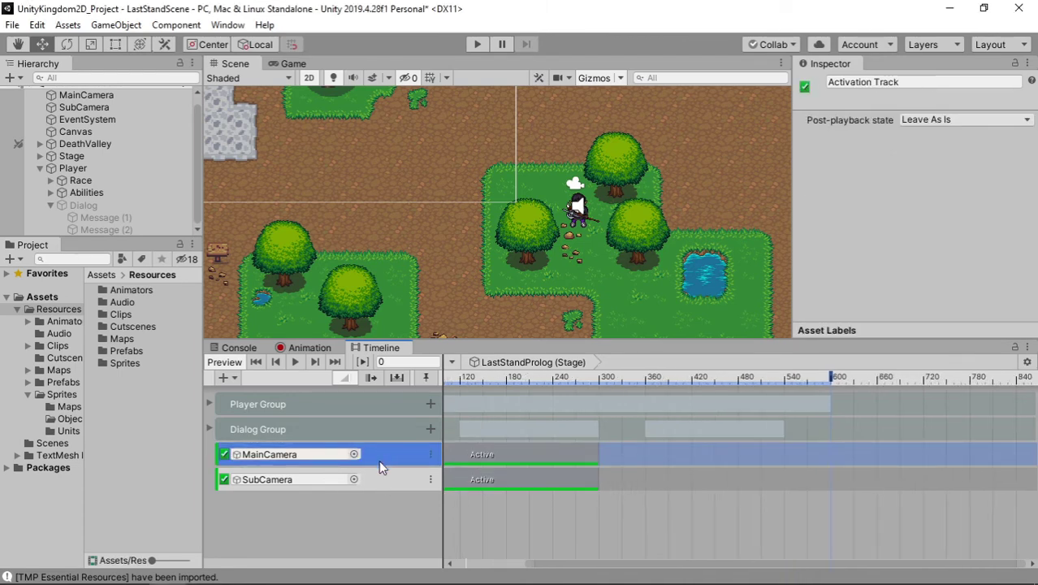
pyautogui.click(396, 483)
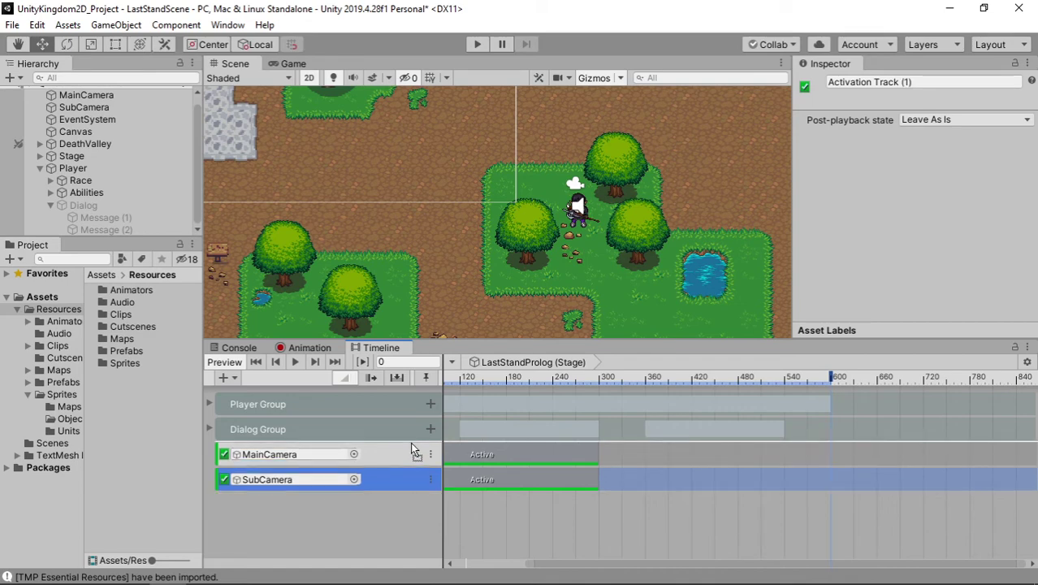
pyautogui.moveTo(411, 444); pyautogui.dragTo(441, 455)
pyautogui.scroll(2, 598, 494)
pyautogui.scroll(2, 598, 493)
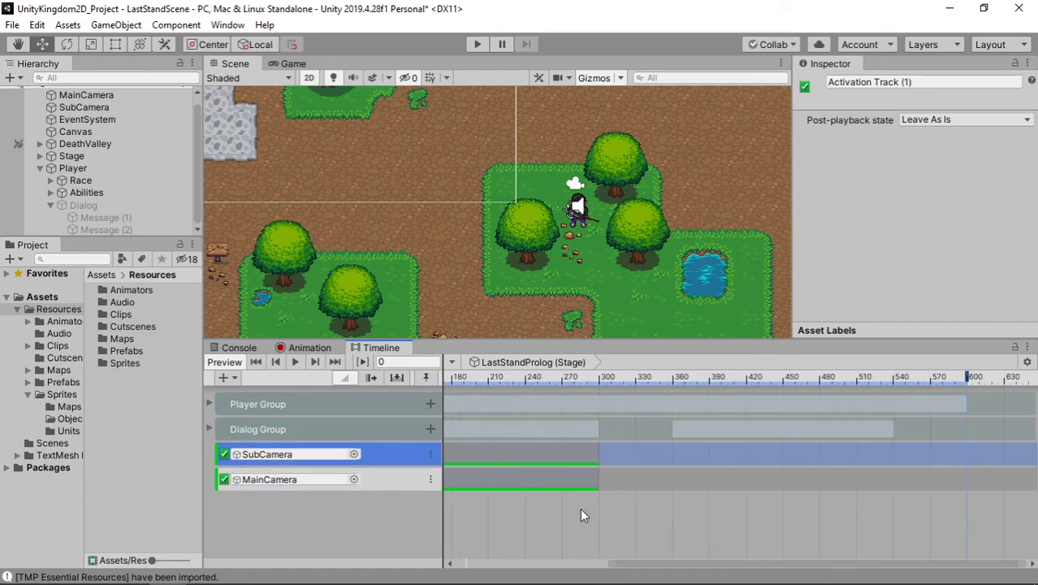
pyautogui.moveTo(638, 566); pyautogui.dragTo(791, 534)
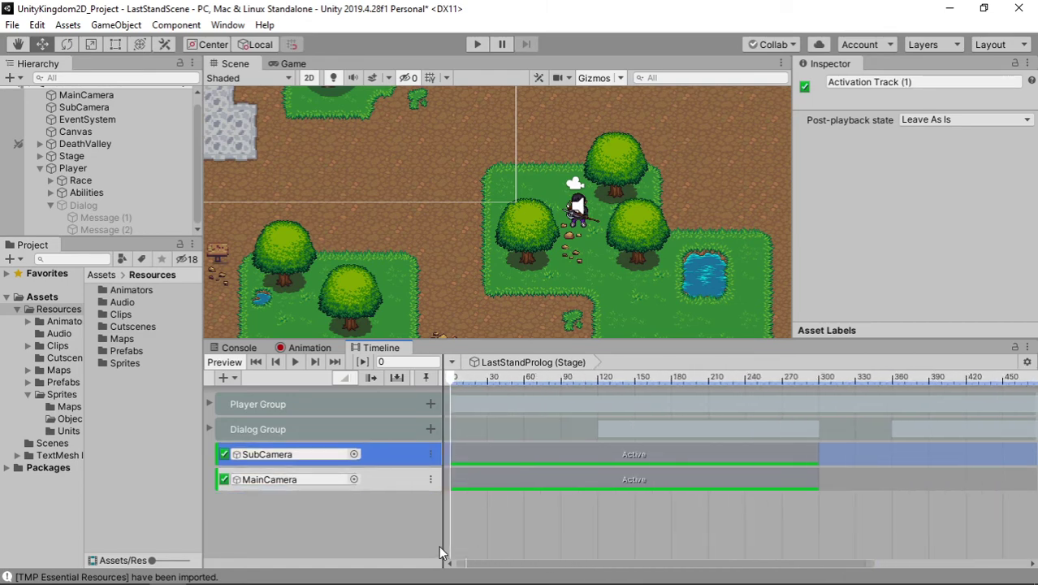
pyautogui.scroll(2, 977, 385)
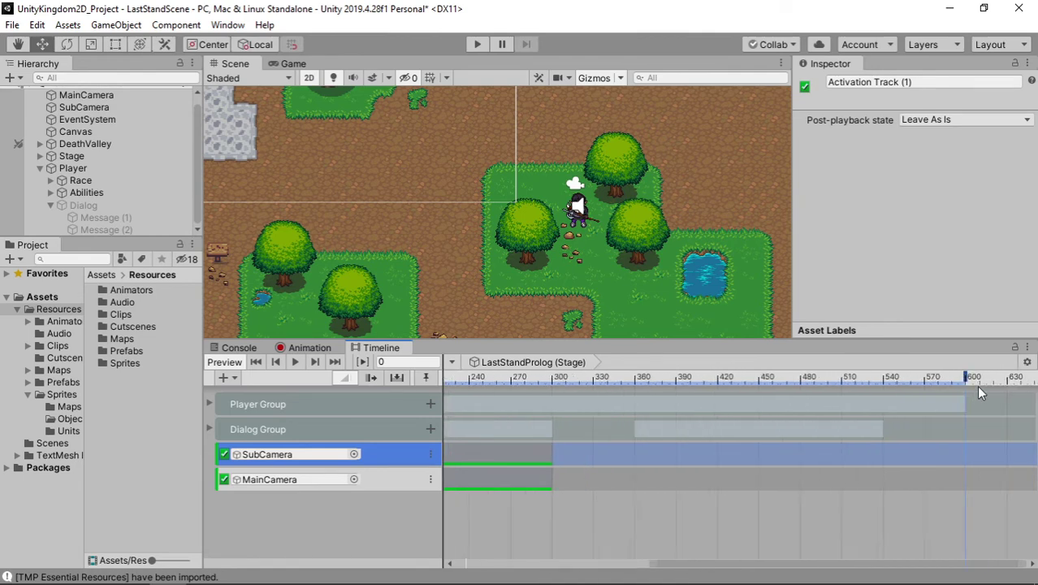
pyautogui.scroll(2, 977, 385)
pyautogui.scroll(1, 976, 385)
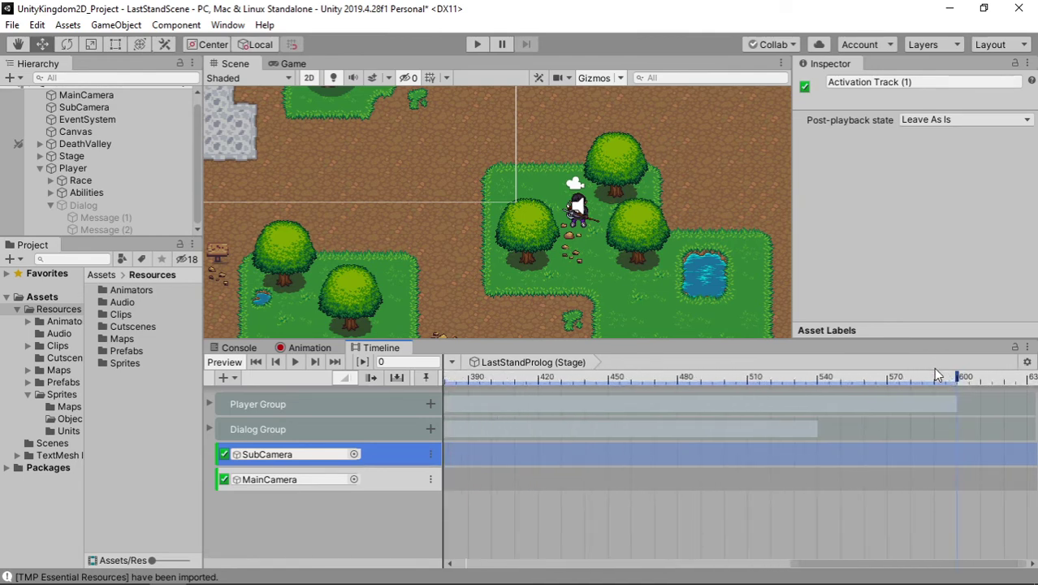
# Put the playhead at frame 590, end SubCamera's clip at 590 and MainCamera's at 600
pyautogui.click(935, 377)
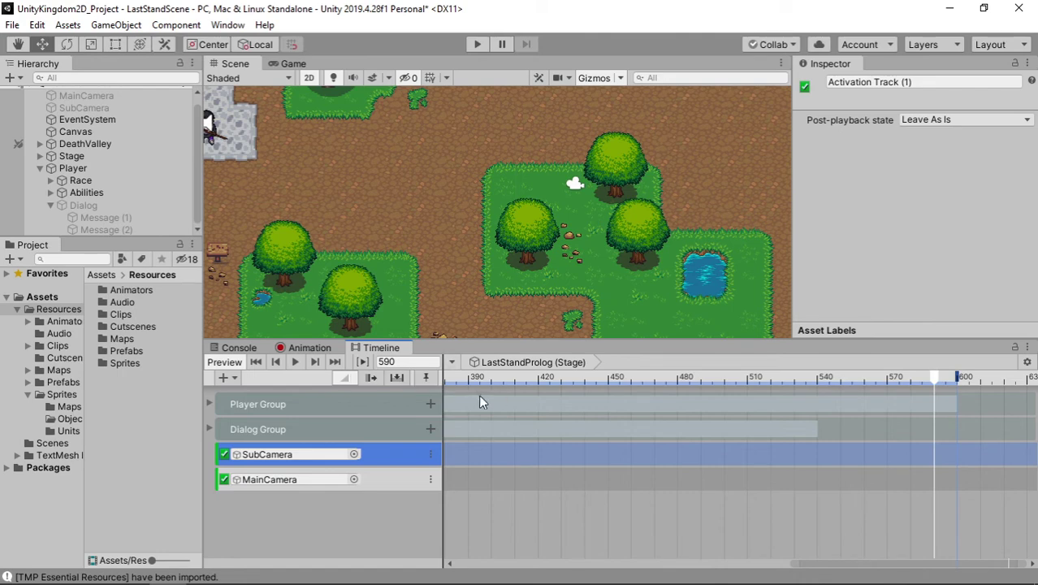
pyautogui.scroll(-3, 553, 479)
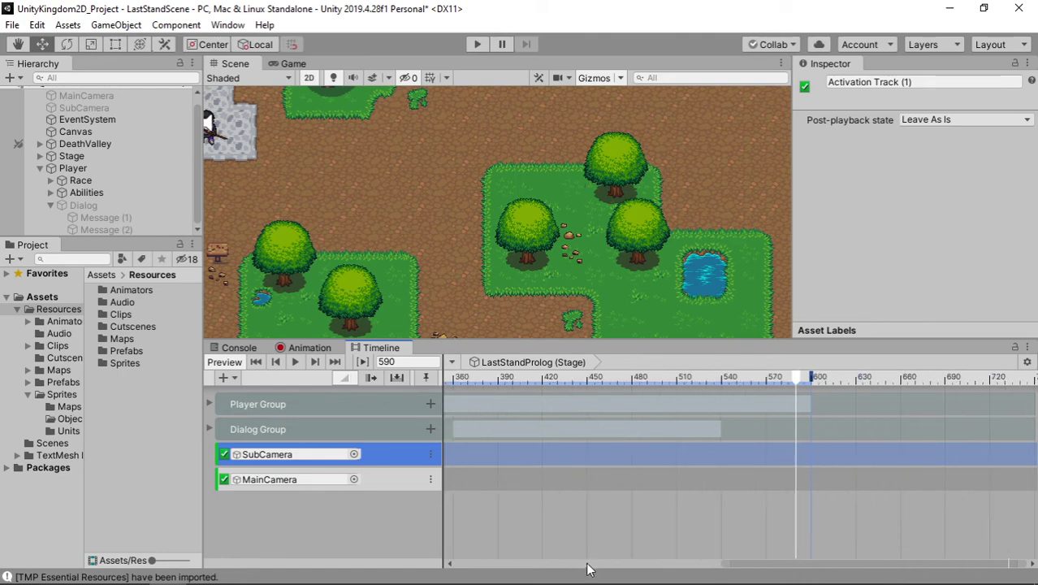
pyautogui.moveTo(757, 568); pyautogui.dragTo(667, 569)
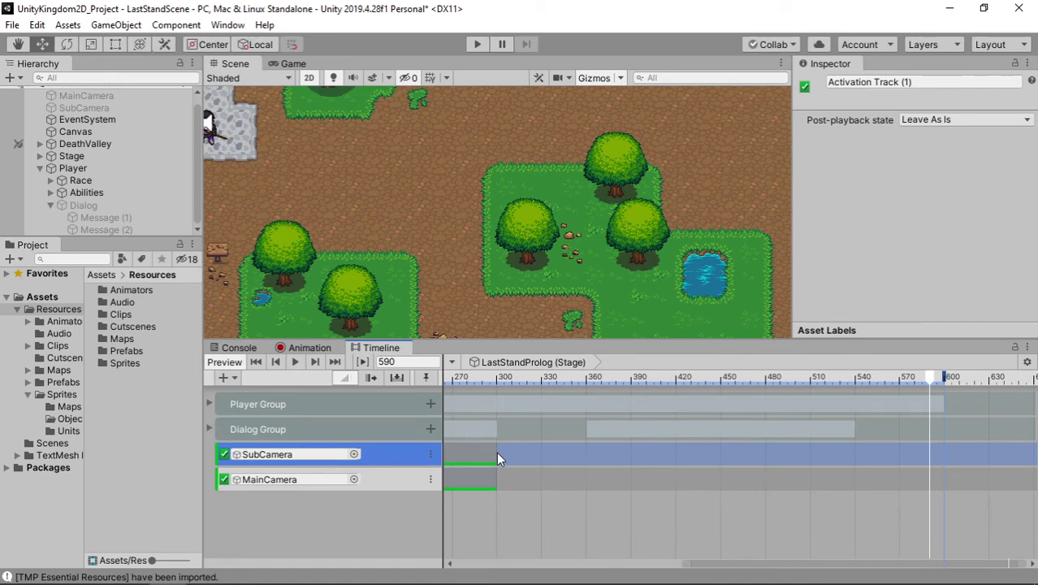
pyautogui.moveTo(497, 452); pyautogui.dragTo(924, 473)
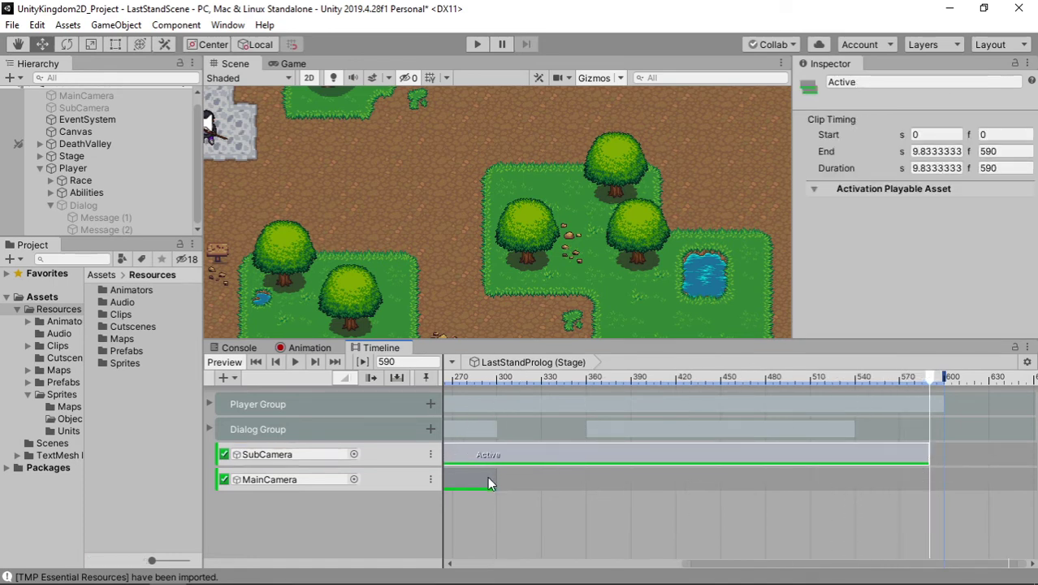
pyautogui.moveTo(492, 483); pyautogui.dragTo(944, 486)
# Trim the MainCamera Active clip to start at frame 590, spanning frames 590–600
pyautogui.moveTo(818, 566)
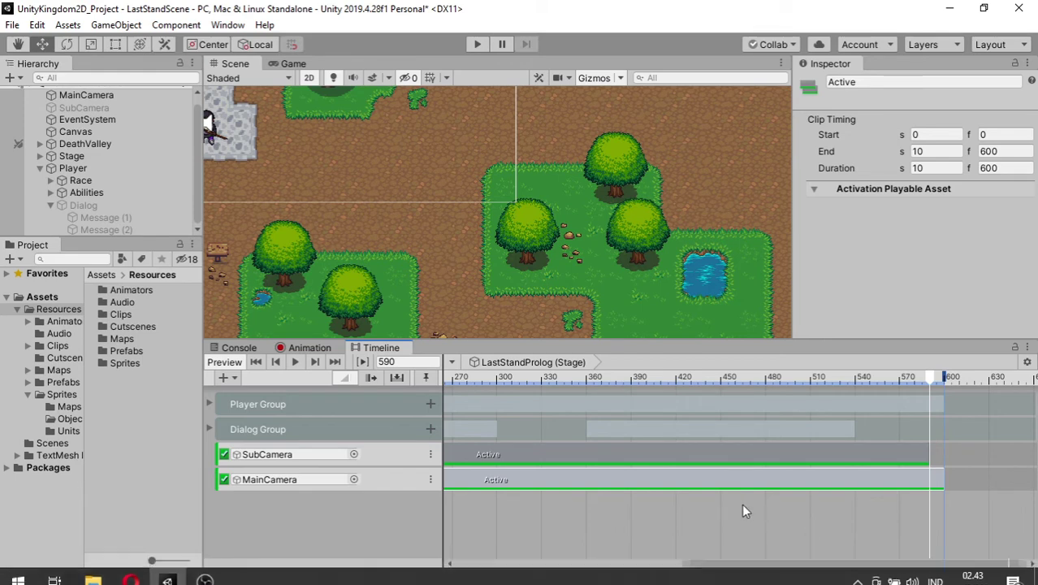
pyautogui.moveTo(707, 563); pyautogui.dragTo(477, 547)
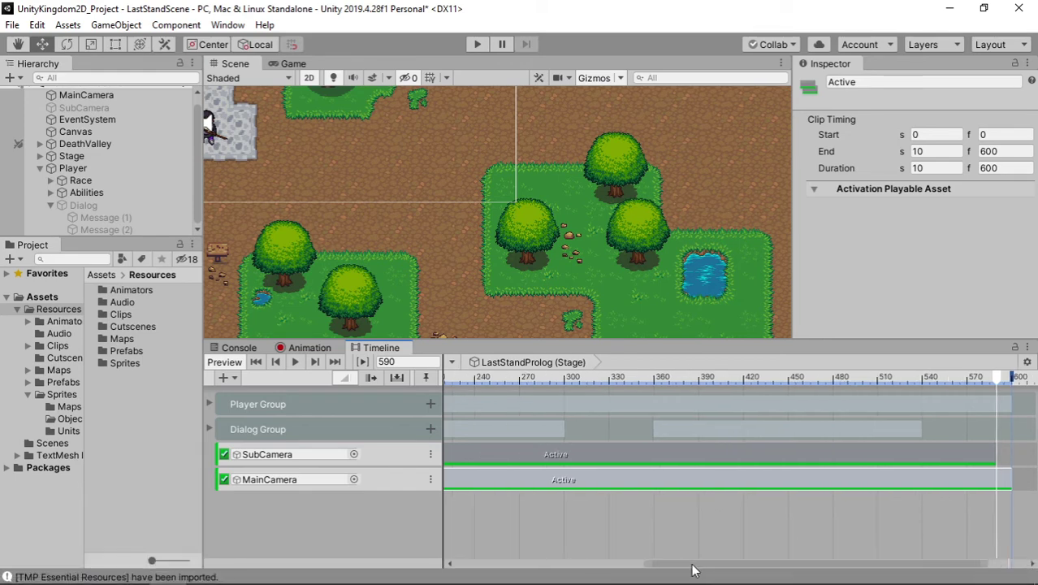
pyautogui.click(446, 482)
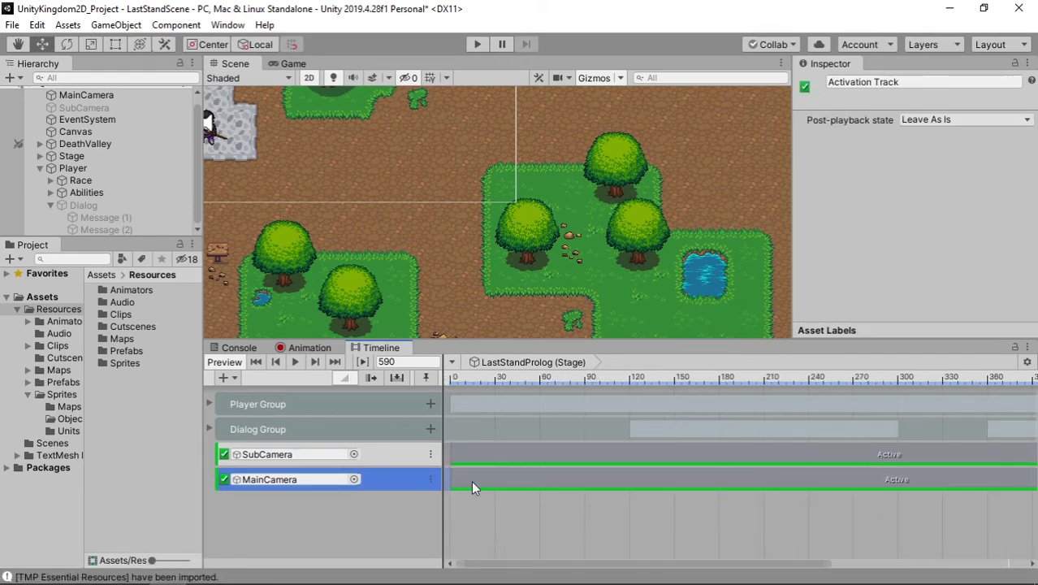
pyautogui.click(472, 480)
pyautogui.moveTo(453, 483); pyautogui.dragTo(948, 483)
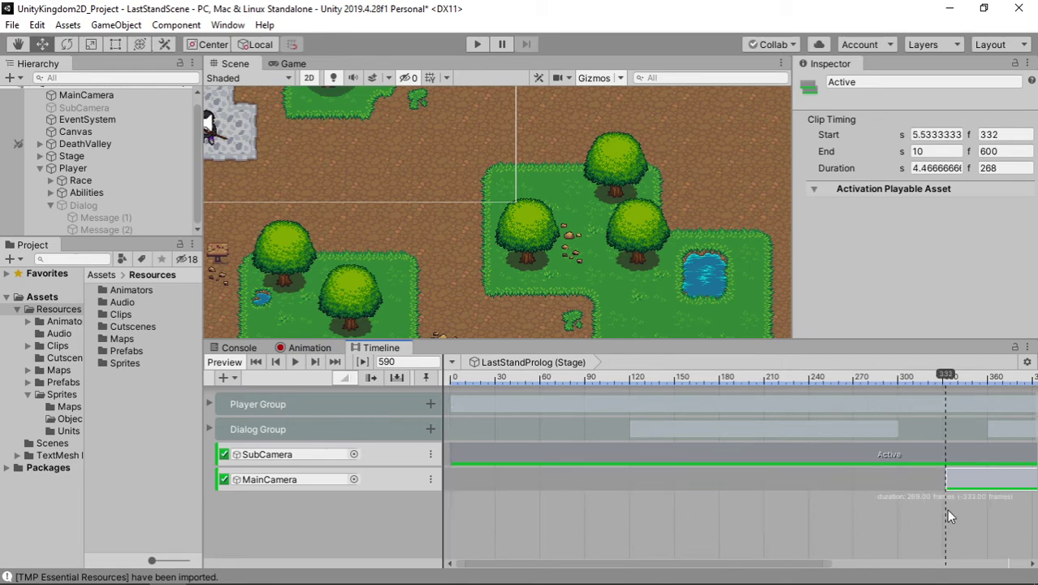
pyautogui.moveTo(830, 563); pyautogui.dragTo(1004, 563)
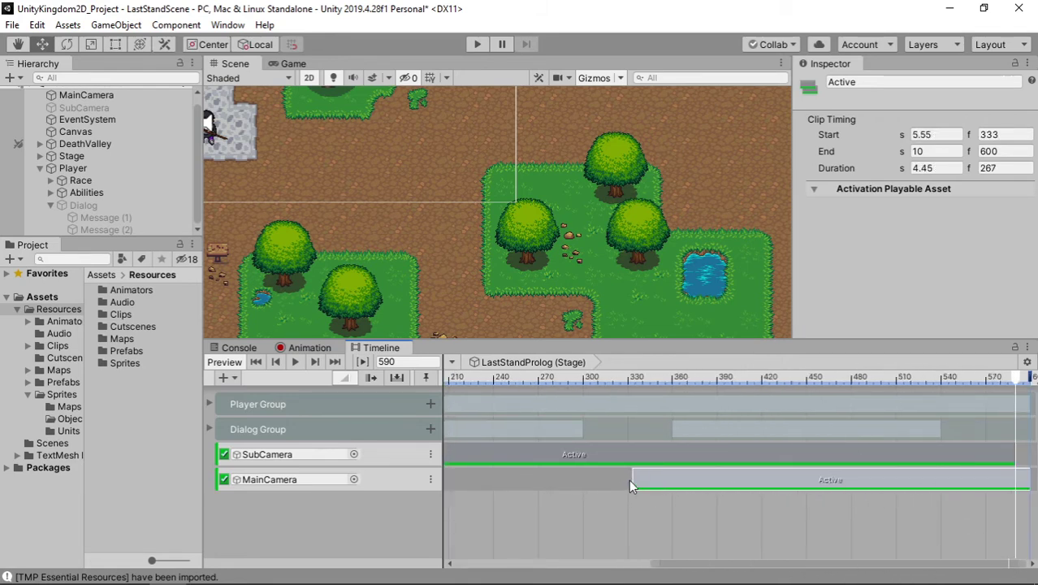
pyautogui.moveTo(632, 480); pyautogui.dragTo(1016, 480)
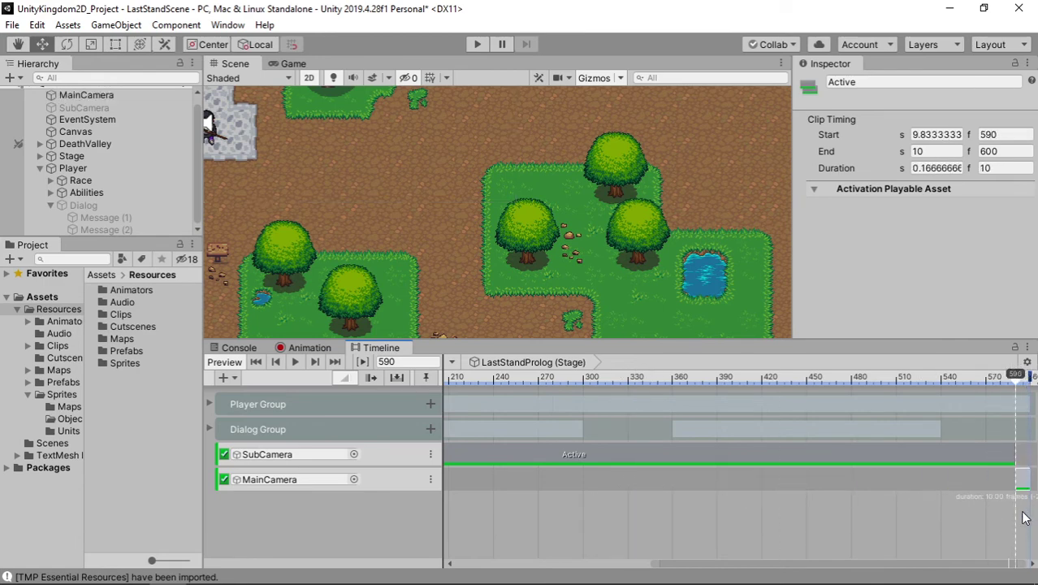
pyautogui.click(1030, 564)
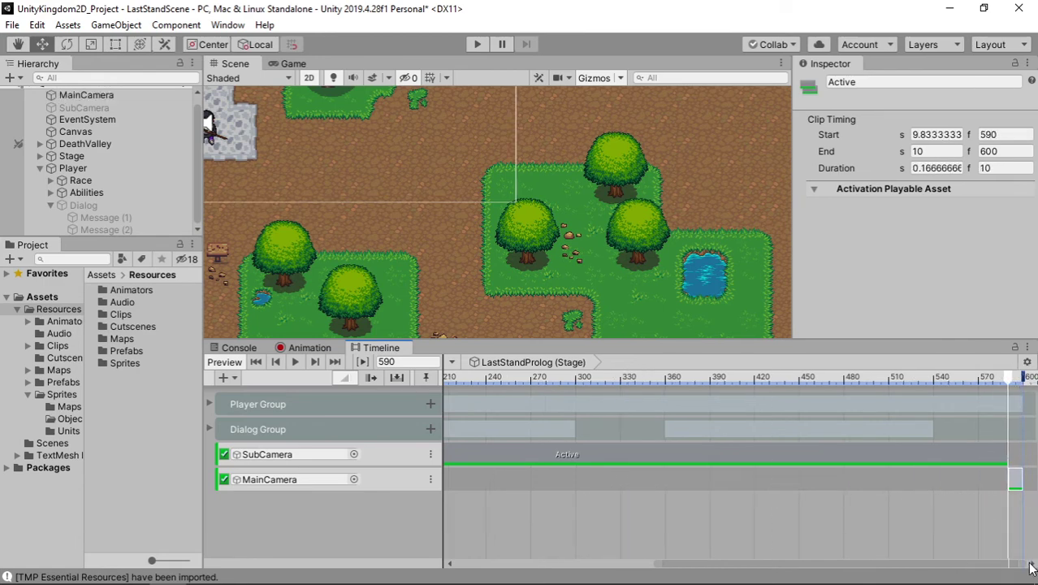
pyautogui.moveTo(1030, 566); pyautogui.dragTo(929, 420)
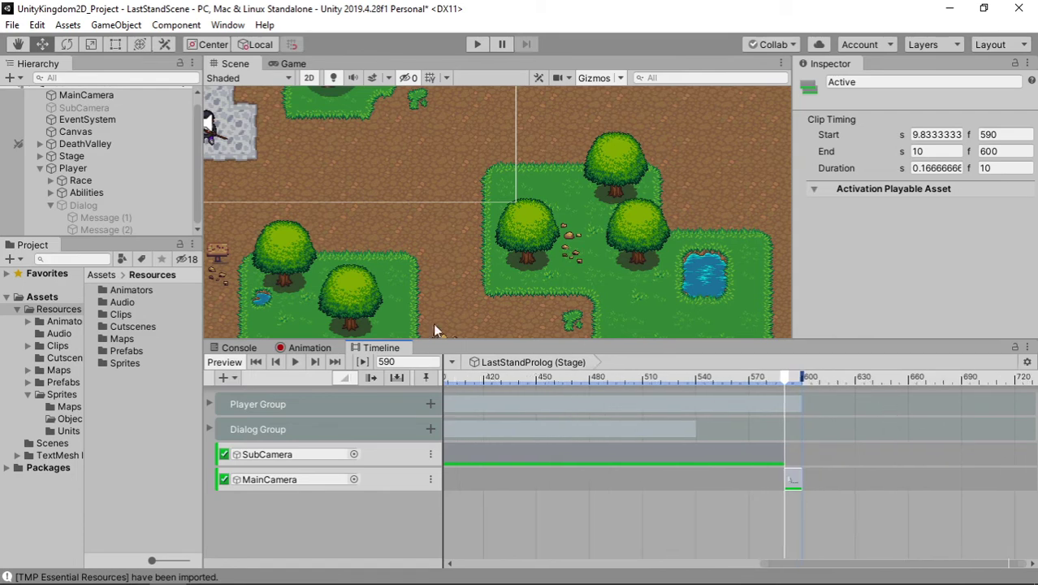
# Jump the playhead to frame 600, check the camera clips, then select the Player object
pyautogui.write('6')
pyautogui.write('00')
pyautogui.press('Return')
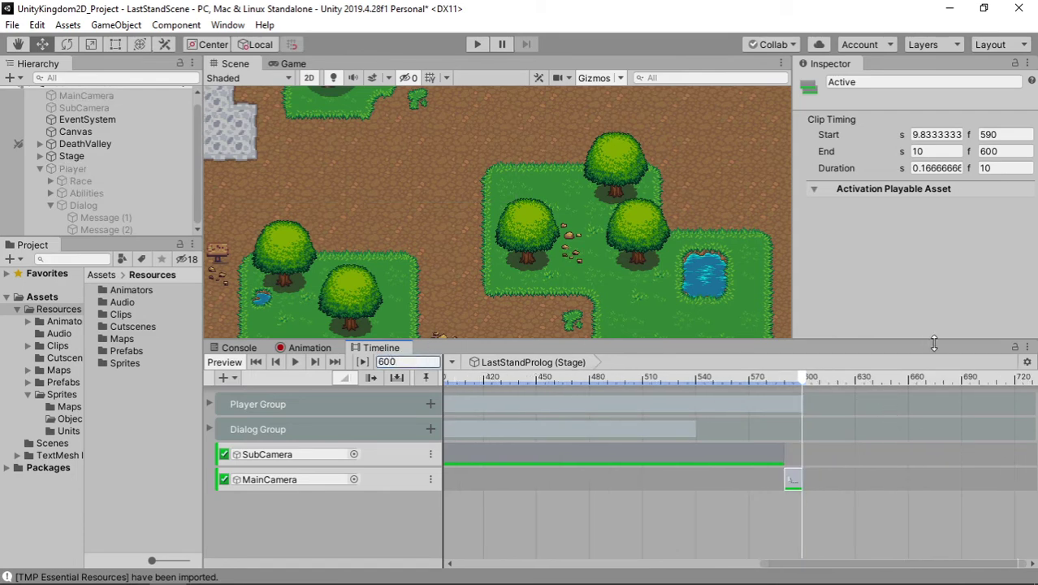
pyautogui.scroll(1, 797, 431)
pyautogui.scroll(2, 798, 455)
pyautogui.scroll(2, 799, 457)
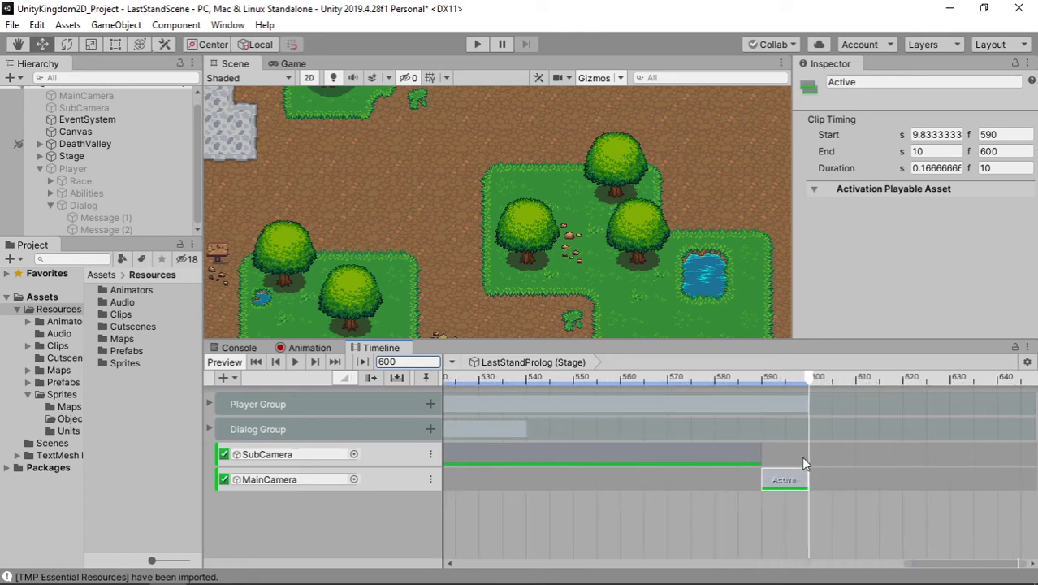
pyautogui.scroll(2, 796, 480)
pyautogui.scroll(-3, 799, 479)
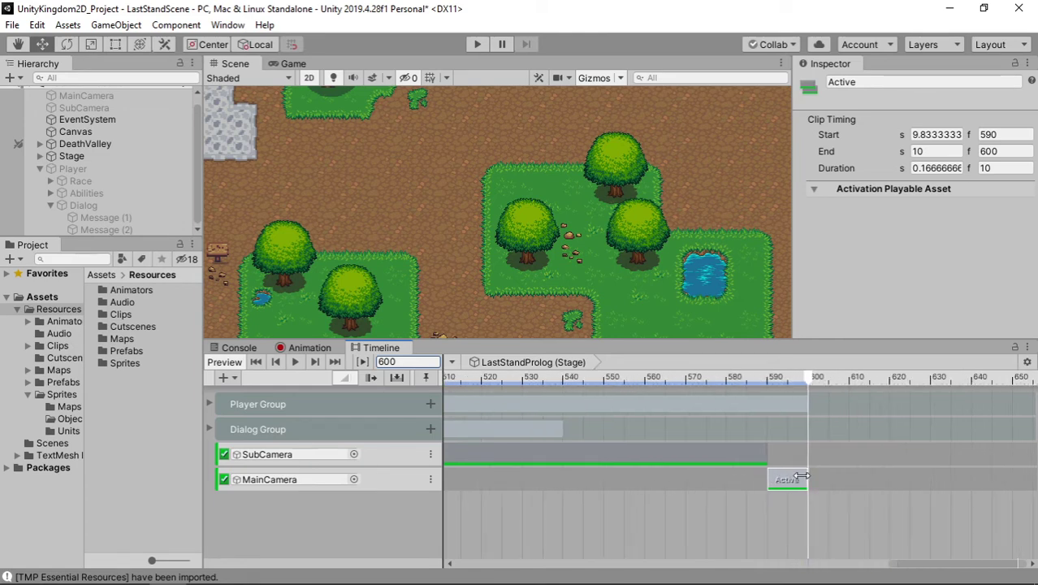
pyautogui.scroll(-2, 800, 477)
pyautogui.scroll(-2, 801, 477)
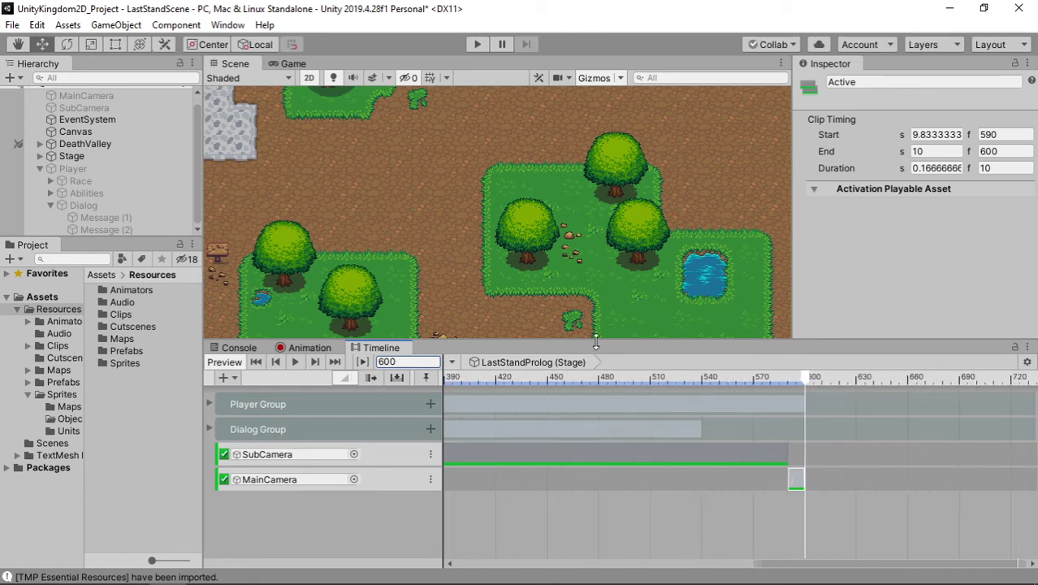
pyautogui.scroll(-3, 585, 260)
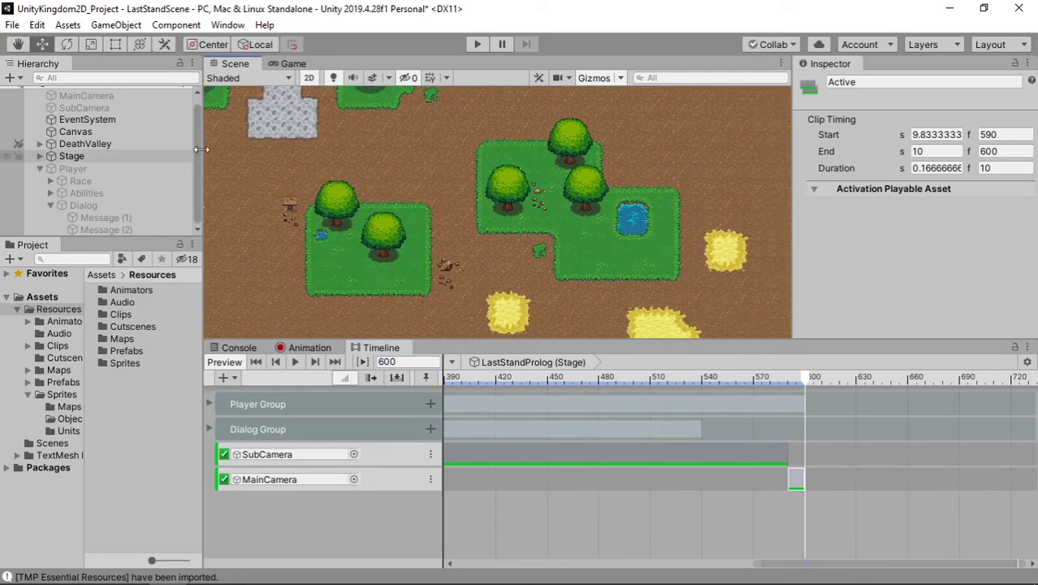
pyautogui.click(89, 170)
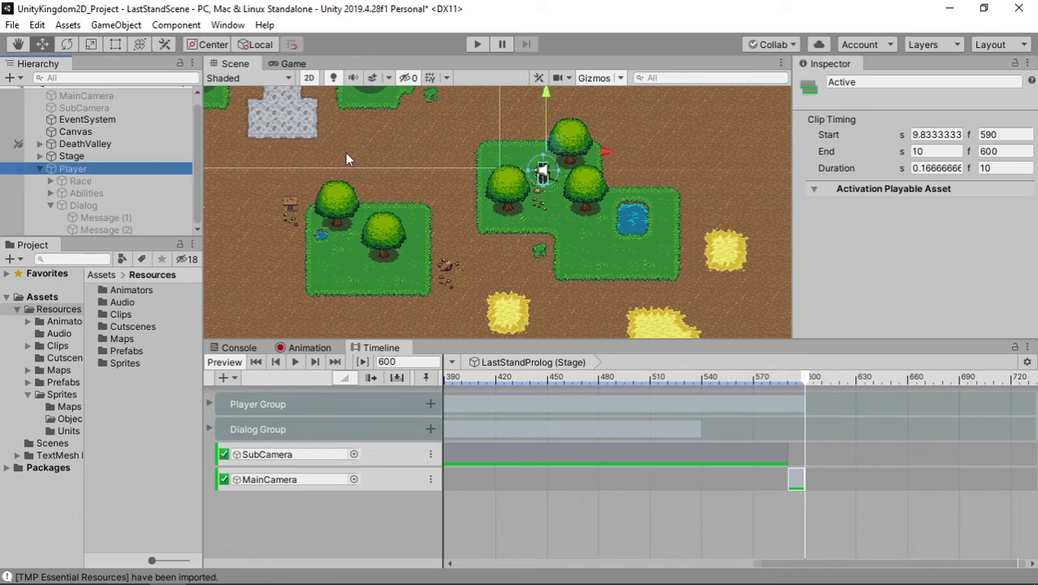
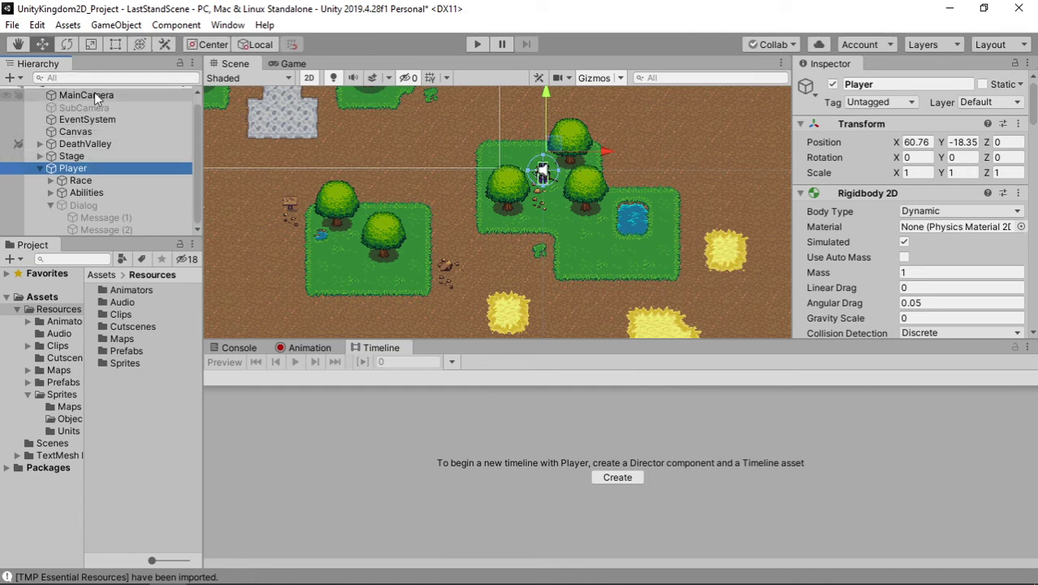
# Select the Stage object and expand Player Group in the LastStandProlog timeline
pyautogui.click(94, 93)
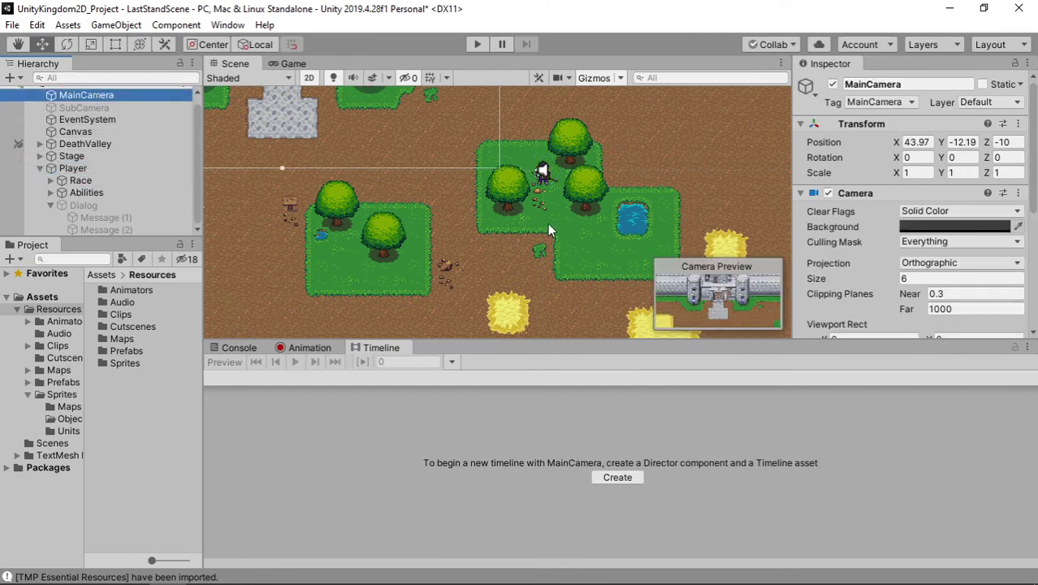
pyautogui.click(84, 169)
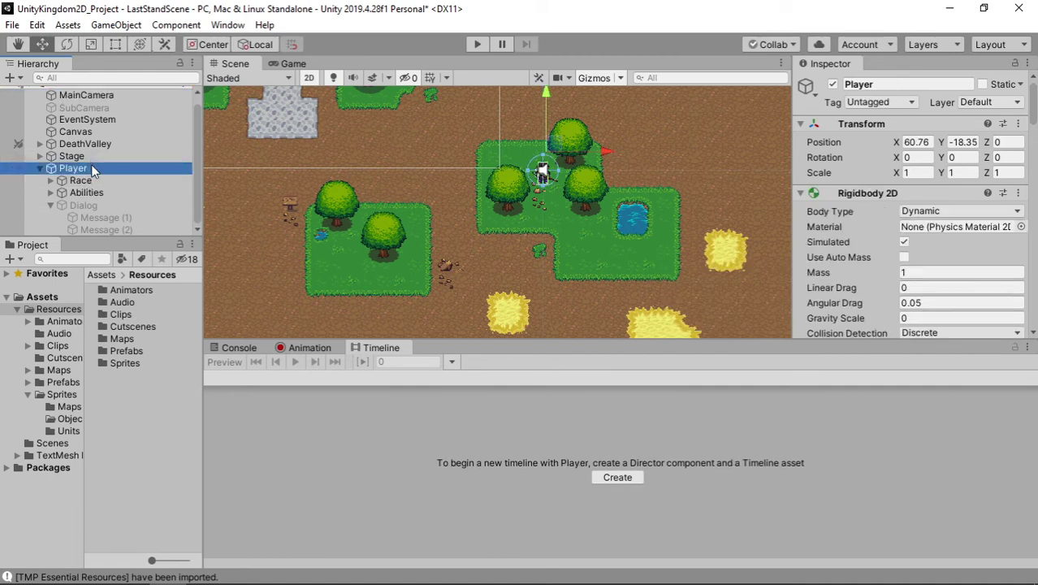
pyautogui.click(88, 157)
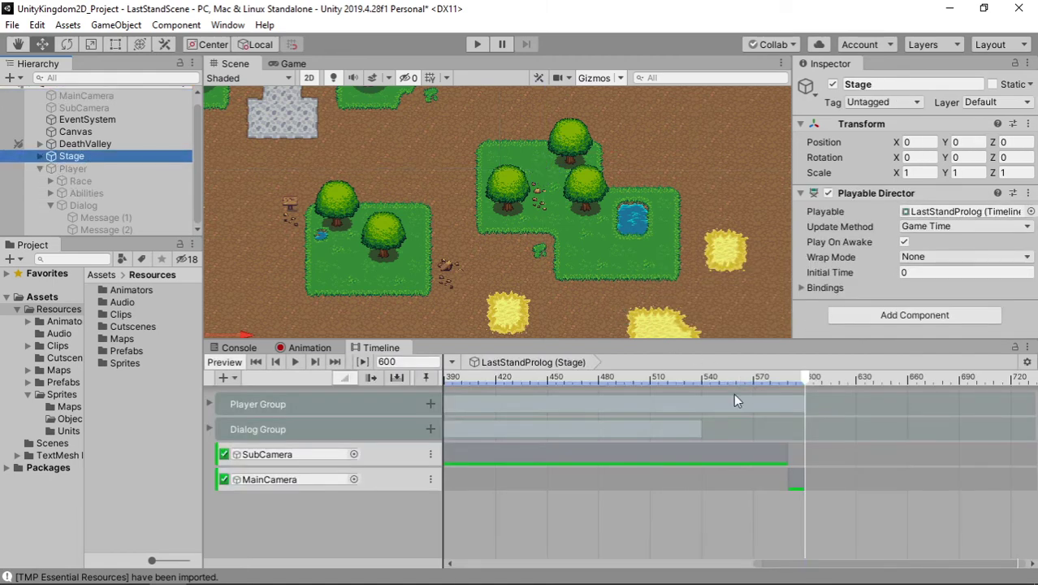
pyautogui.click(209, 403)
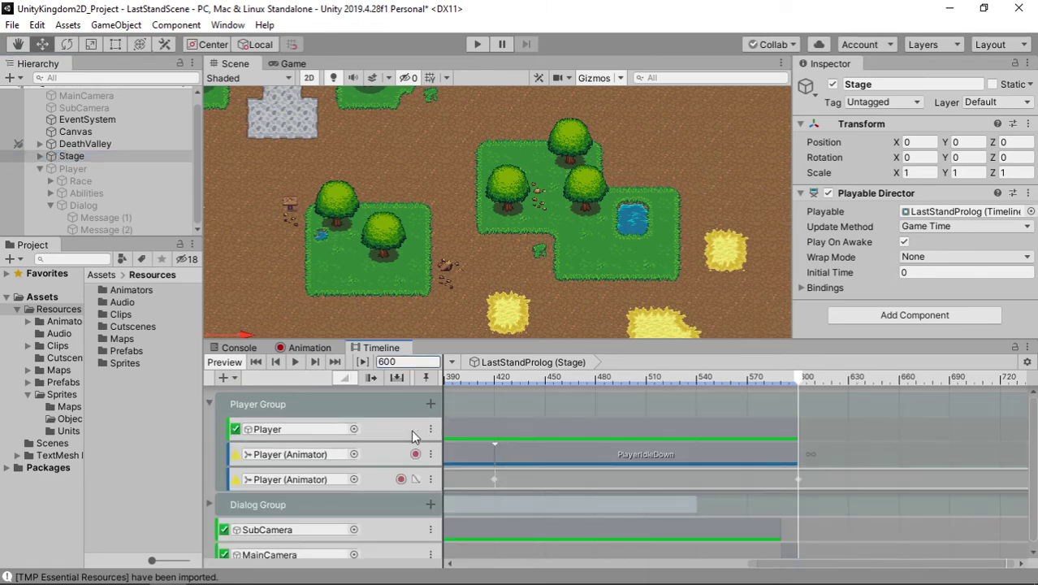
# Set the Player activation track's Post-playback state to Active
pyautogui.click(492, 433)
pyautogui.rightClick(817, 433)
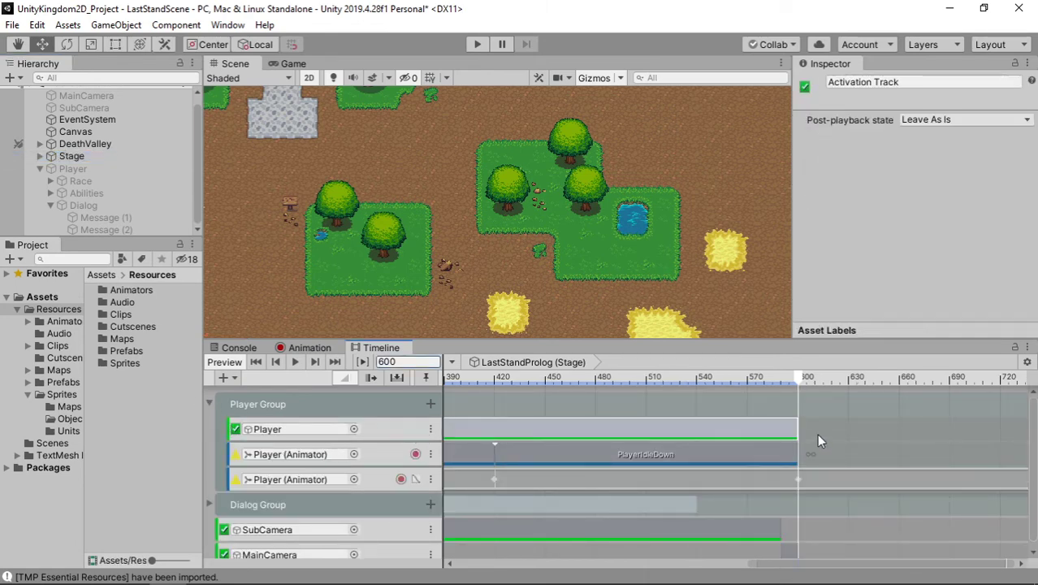
pyautogui.click(763, 428)
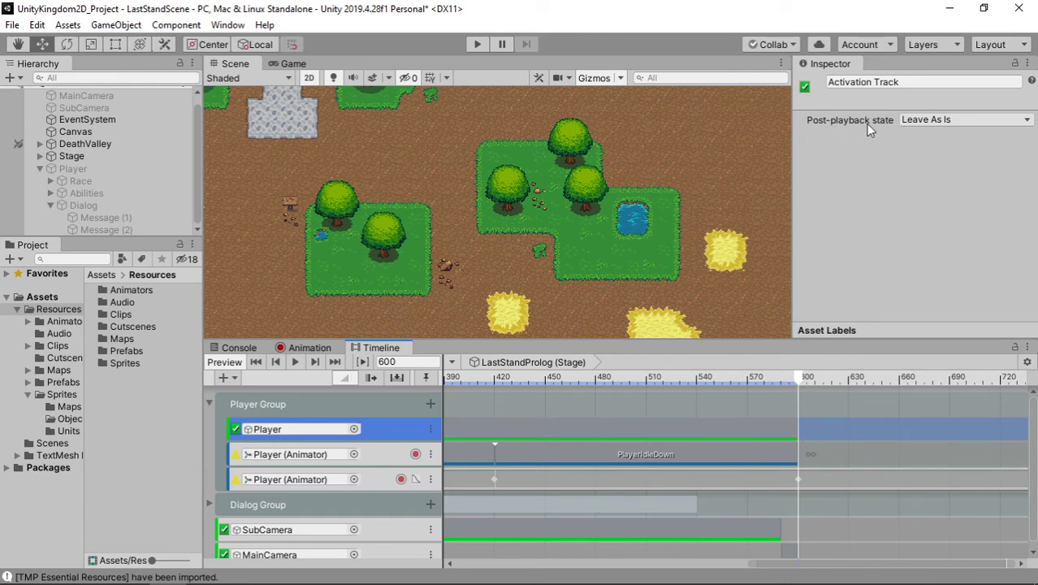
pyautogui.click(921, 124)
pyautogui.click(929, 139)
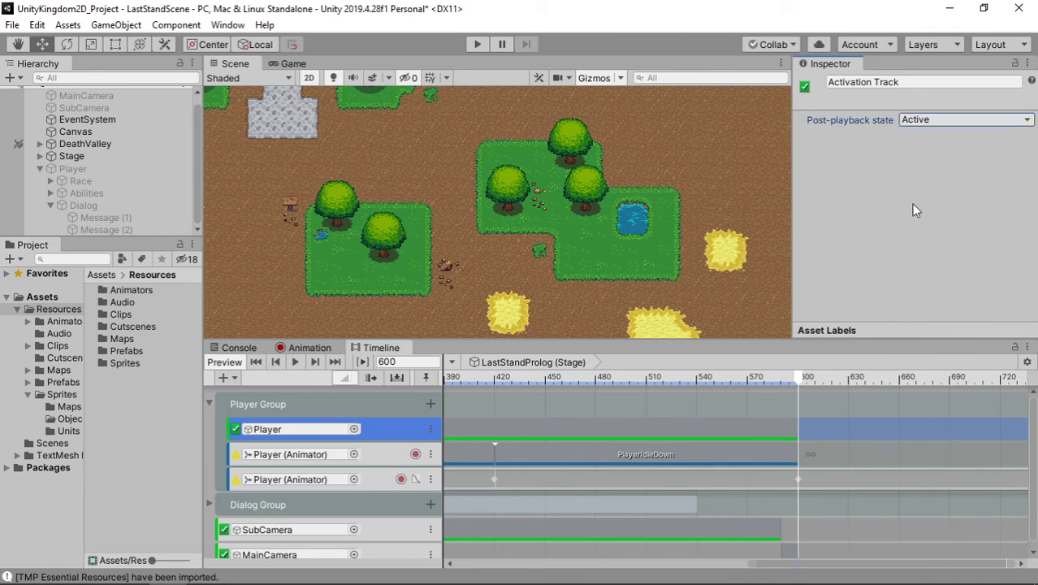
# Scroll the timeline down and select the MainCamera activation track
pyautogui.scroll(-1, 495, 436)
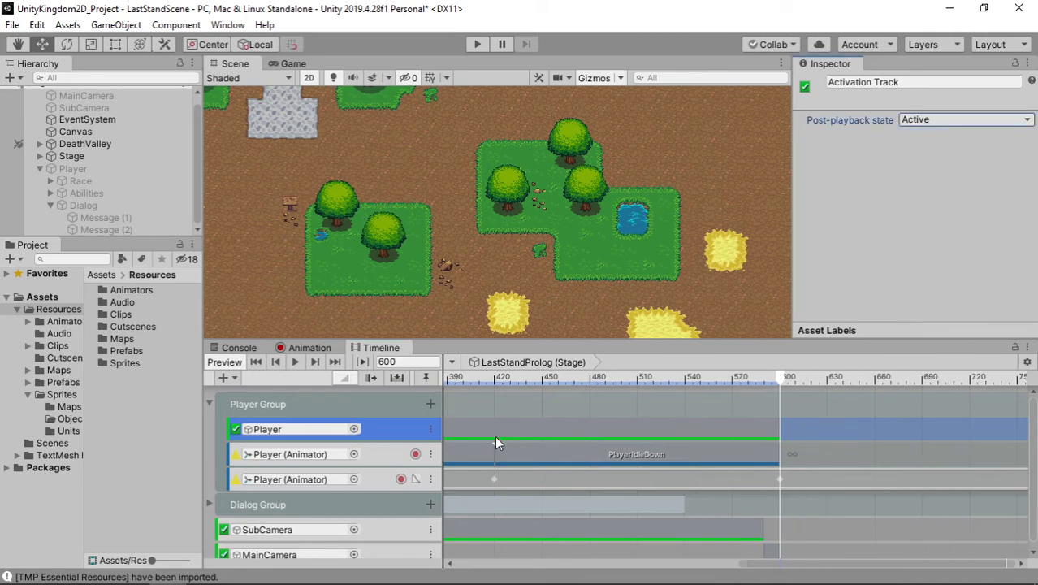
pyautogui.scroll(-1, 495, 435)
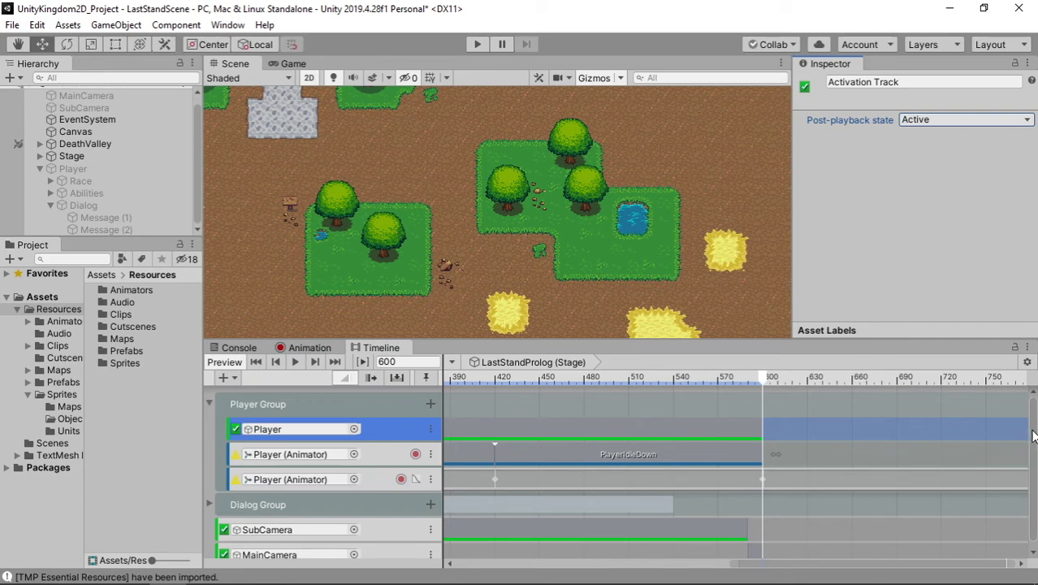
pyautogui.moveTo(1032, 455); pyautogui.dragTo(1032, 464)
pyautogui.click(760, 547)
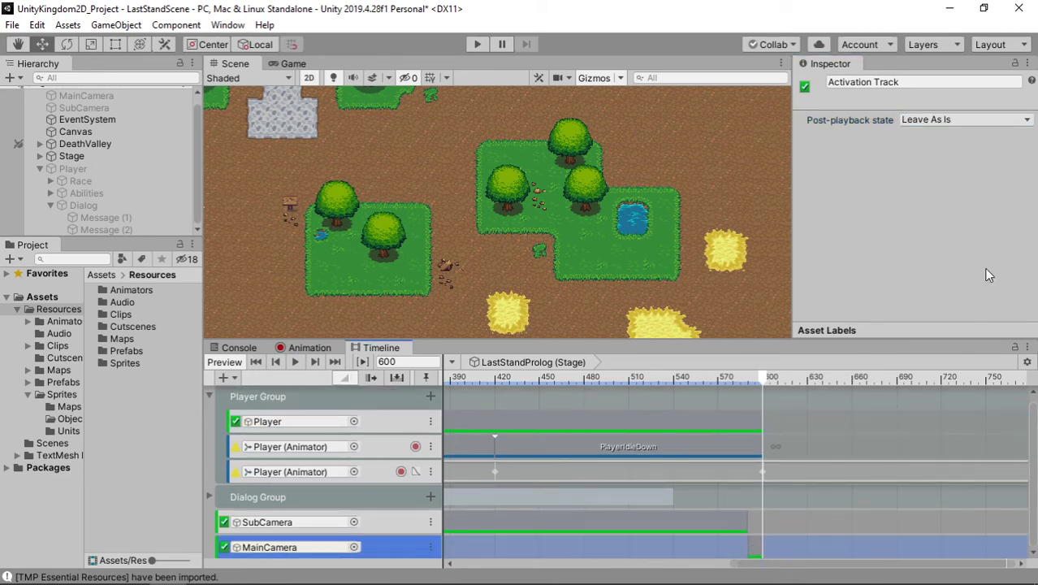
# Set the SubCamera activation track's Post-playback state to Inactive
pyautogui.click(671, 526)
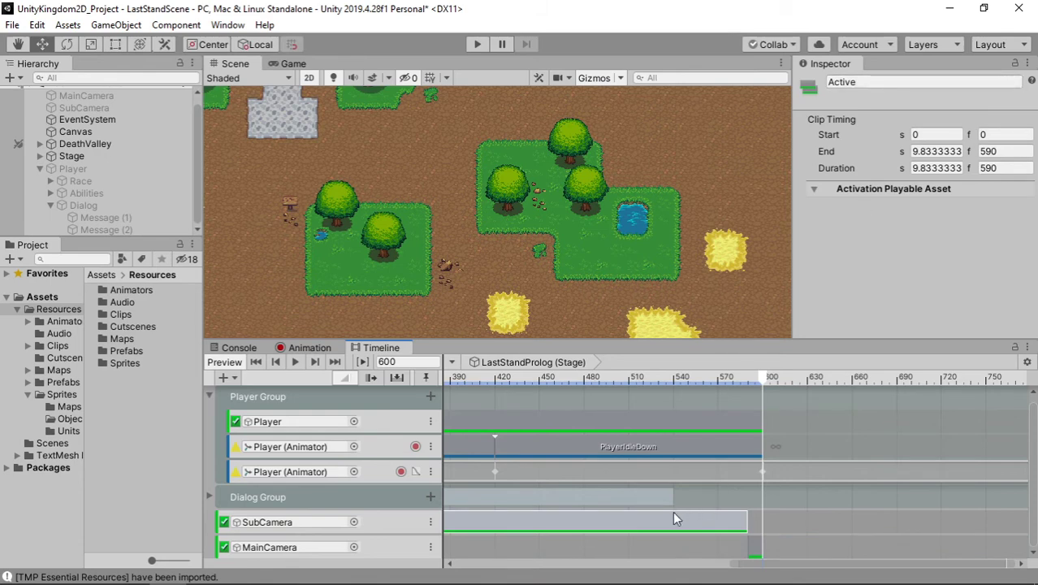
pyautogui.click(753, 519)
pyautogui.click(717, 520)
pyautogui.click(791, 528)
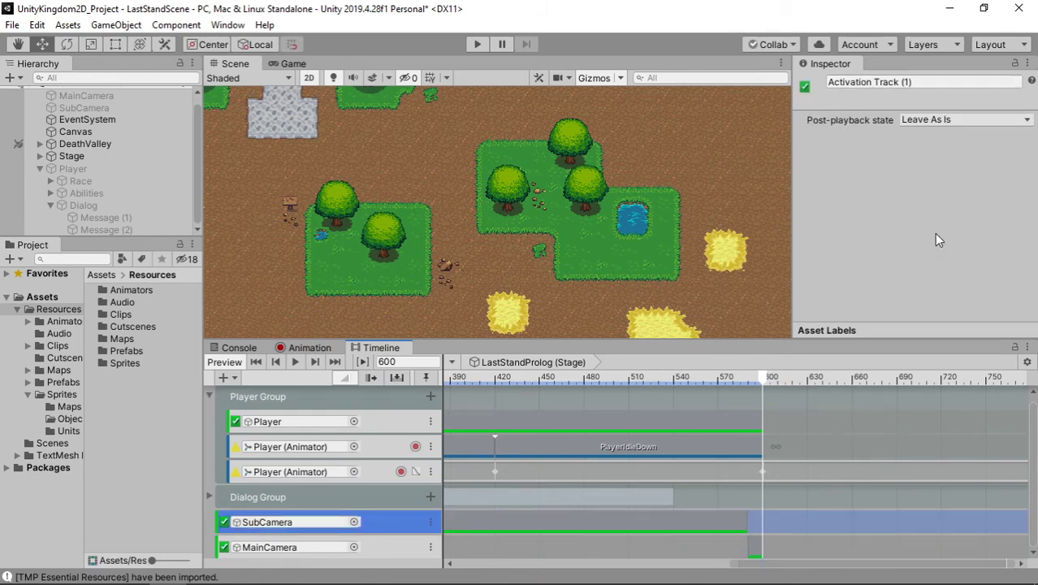
pyautogui.click(940, 119)
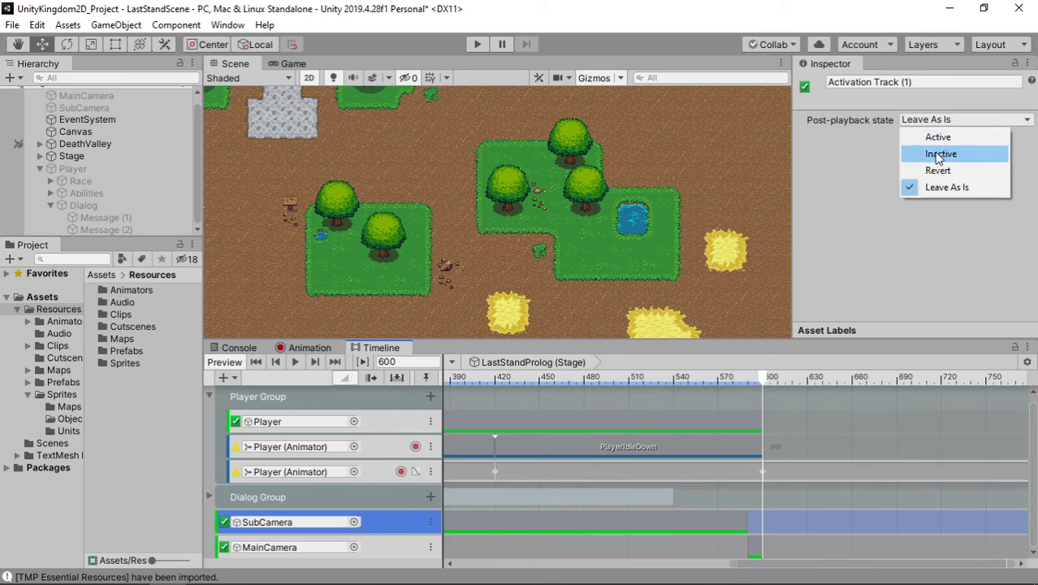
pyautogui.click(939, 155)
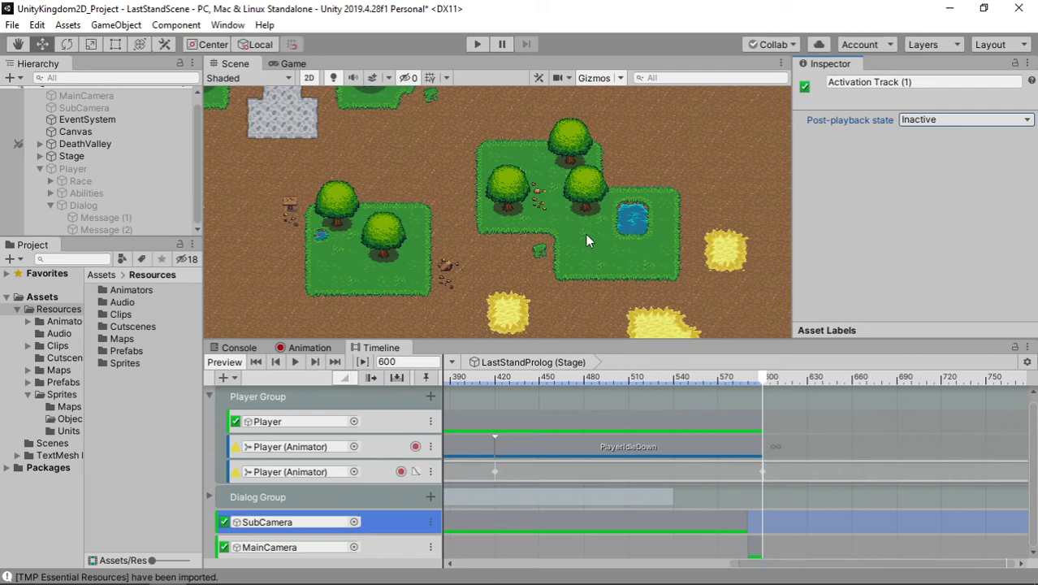
# Scrub the playhead near the cutscene end, zoom the timeline out and collapse Player Group
pyautogui.moveTo(733, 380)
pyautogui.mouseDown()
pyautogui.moveTo(761, 390)
pyautogui.moveTo(743, 393)
pyautogui.mouseUp()
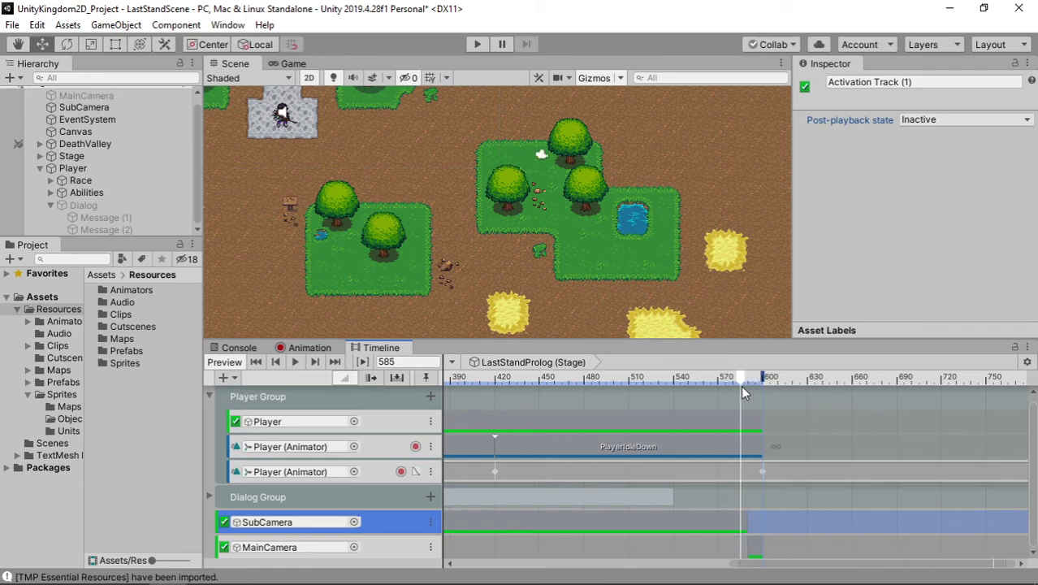
pyautogui.scroll(-2, 696, 461)
pyautogui.scroll(-2, 703, 531)
pyautogui.scroll(-2, 696, 558)
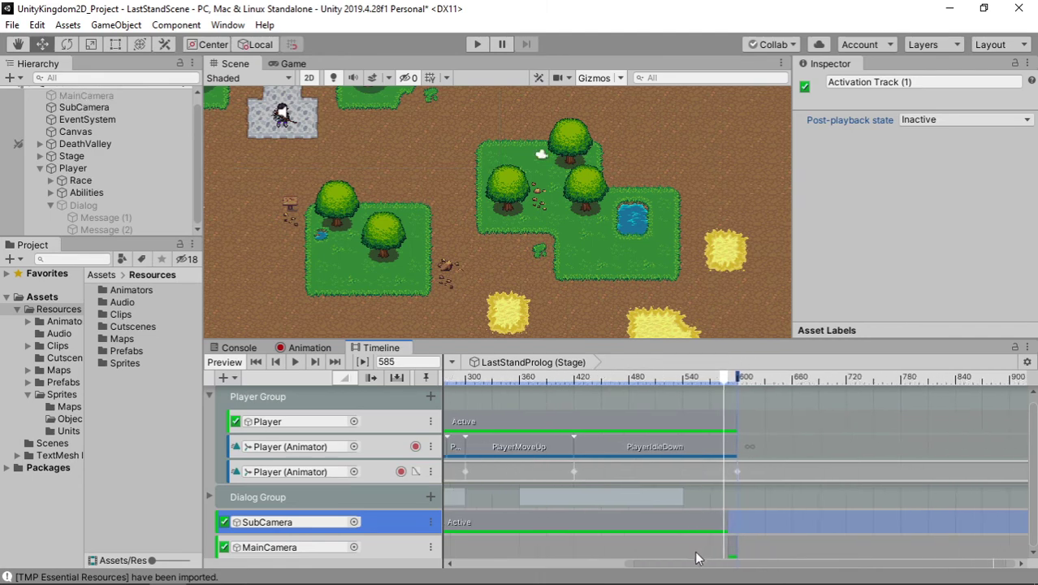
pyautogui.moveTo(691, 562); pyautogui.dragTo(489, 562)
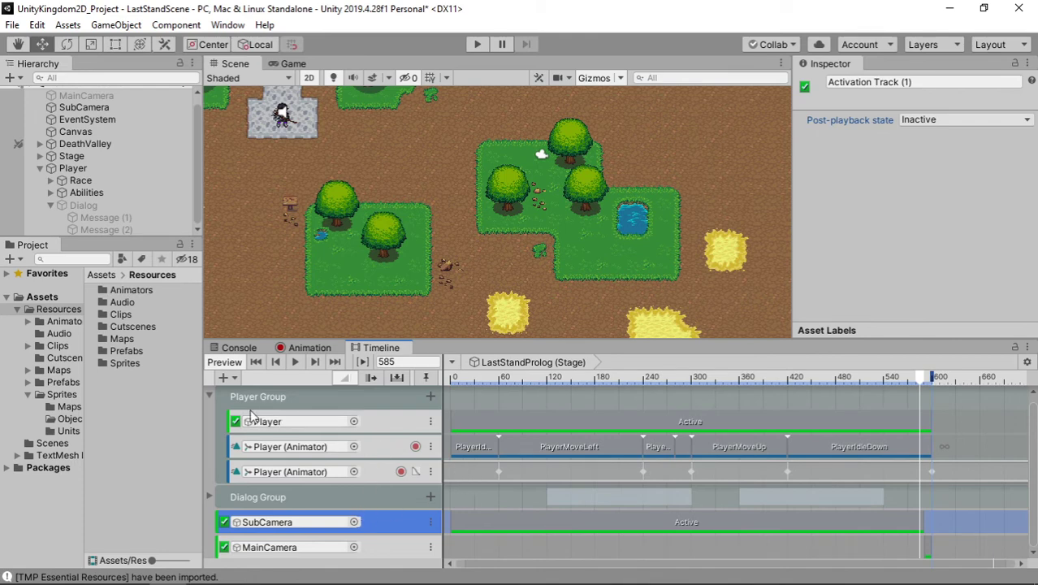
pyautogui.click(210, 396)
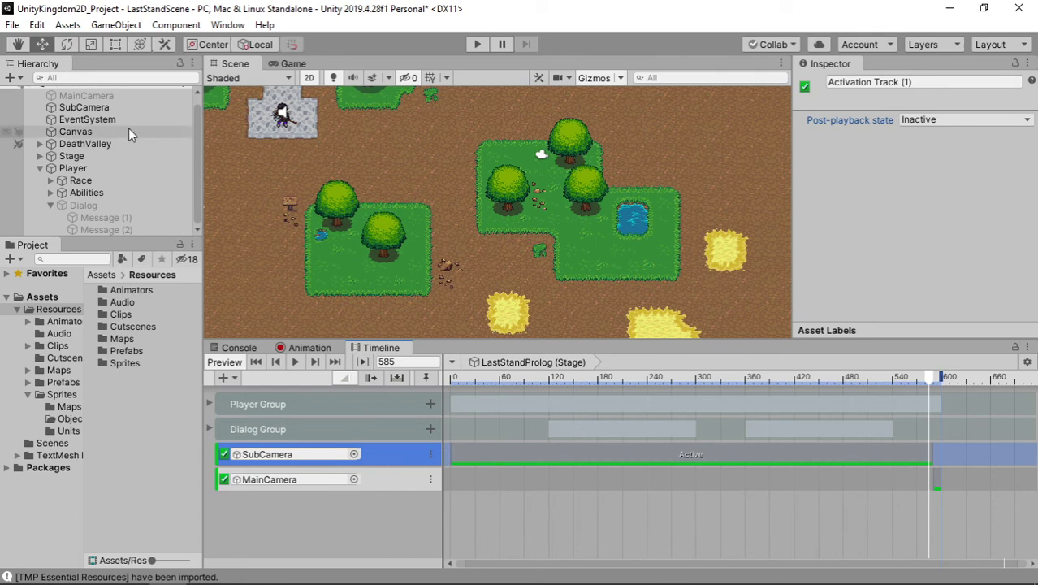
# Add an Animation Track bound to SubCamera and start recording at frame 0
pyautogui.click(106, 109)
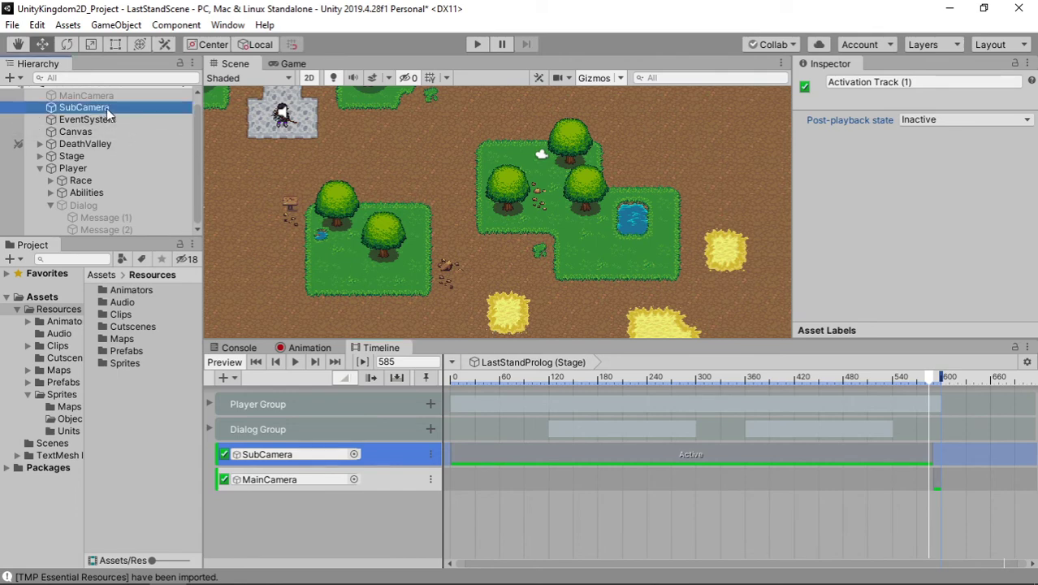
pyautogui.rightClick(349, 512)
pyautogui.click(375, 538)
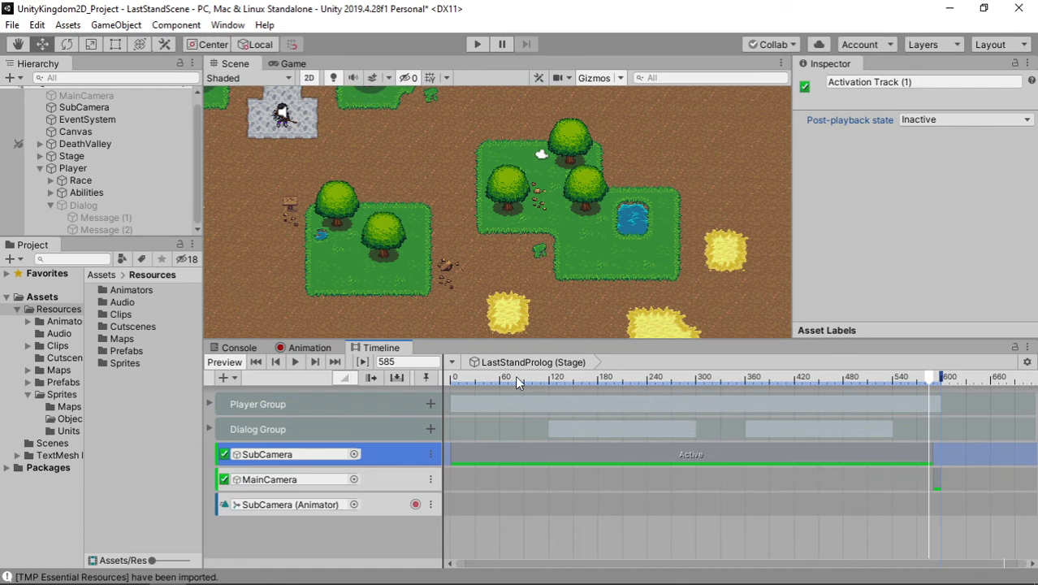
pyautogui.click(451, 379)
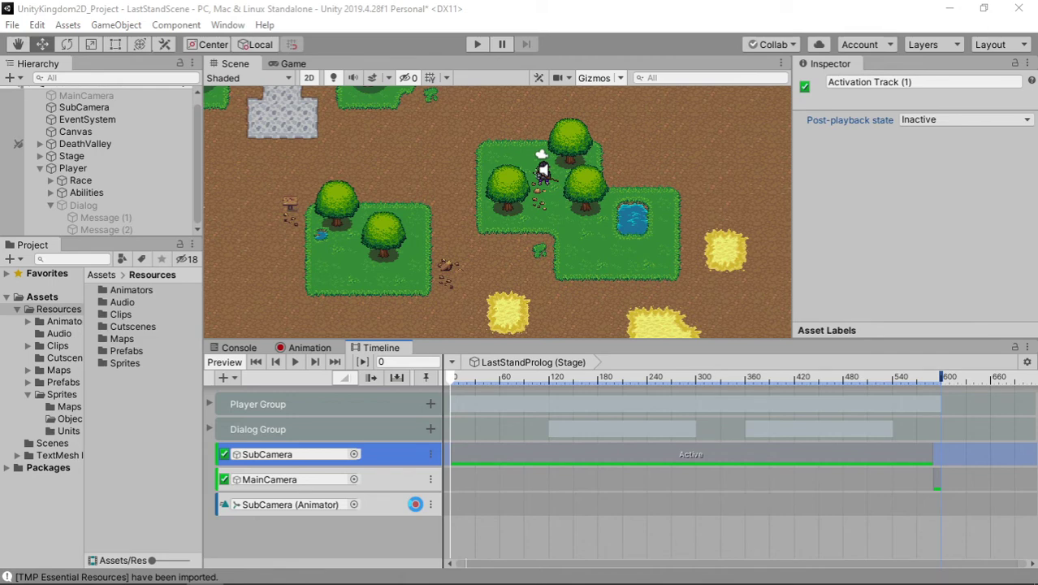
pyautogui.click(415, 505)
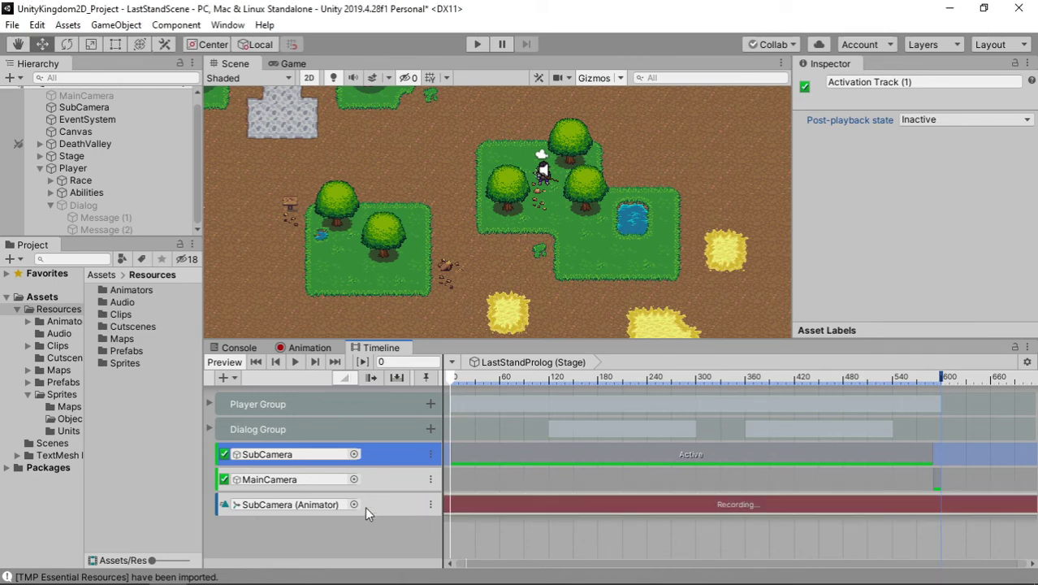
# Key SubCamera's Position Z at 0 and set its Background colour to black
pyautogui.click(91, 106)
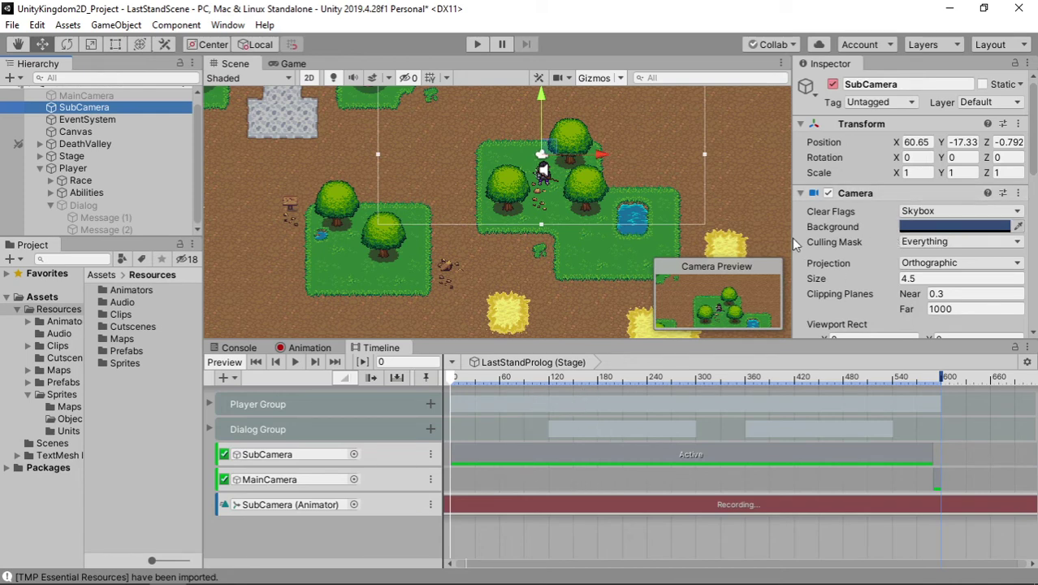
pyautogui.moveTo(557, 192); pyautogui.dragTo(558, 241, button='middle')
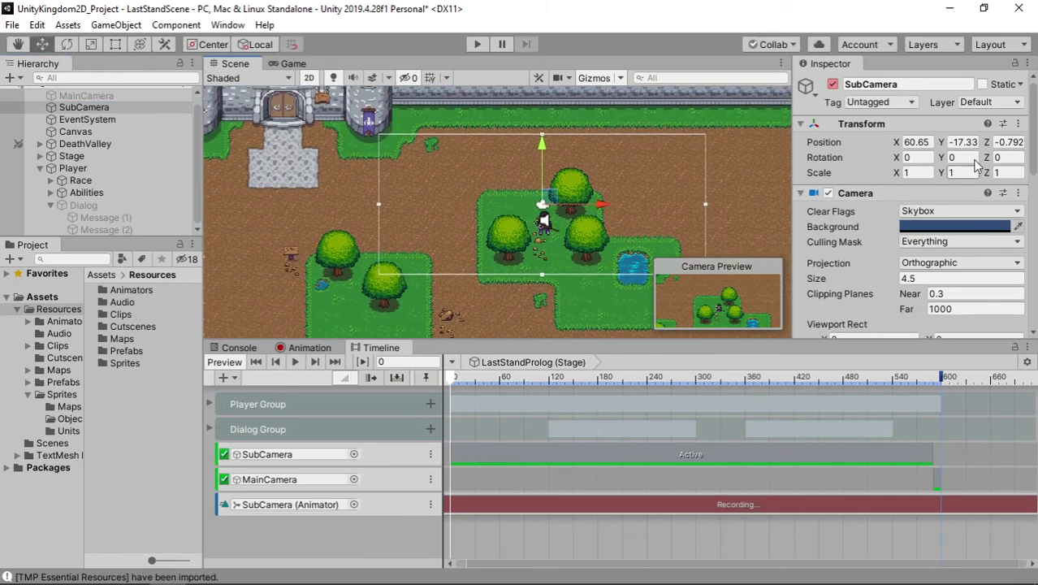
pyautogui.click(1013, 143)
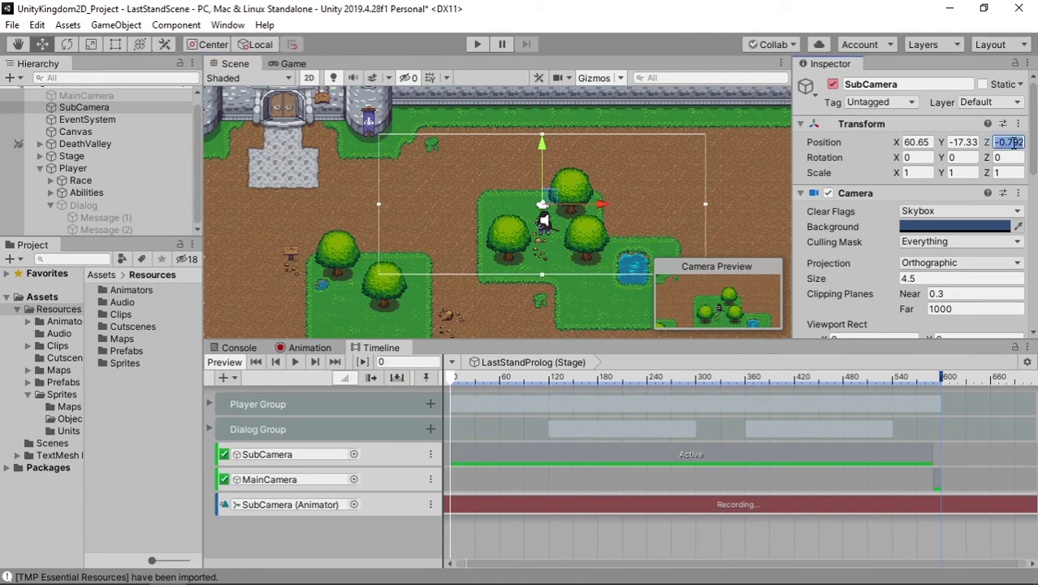
pyautogui.write('0')
pyautogui.press('Return')
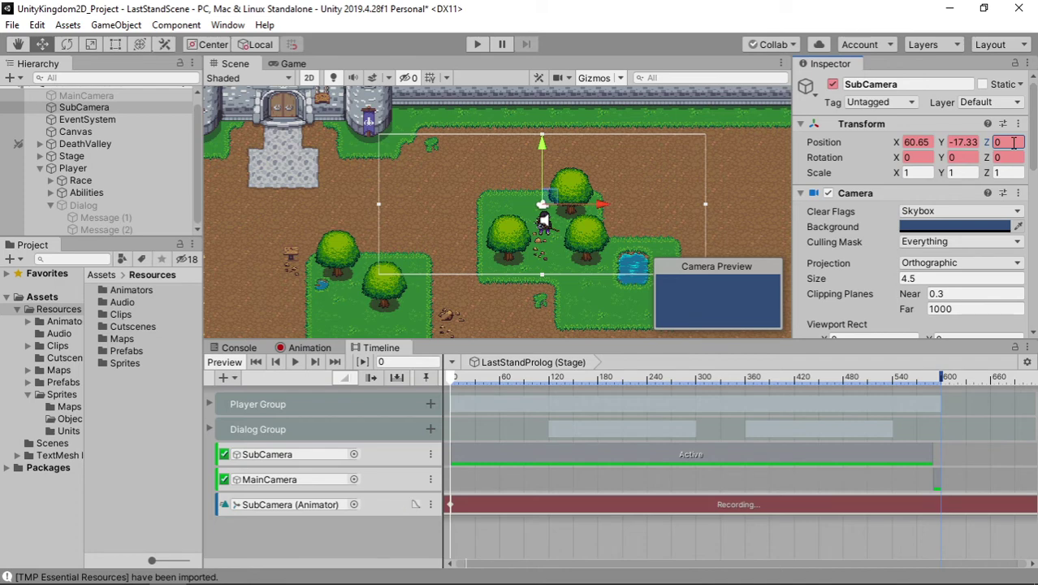
pyautogui.click(959, 228)
pyautogui.moveTo(908, 294); pyautogui.dragTo(892, 315)
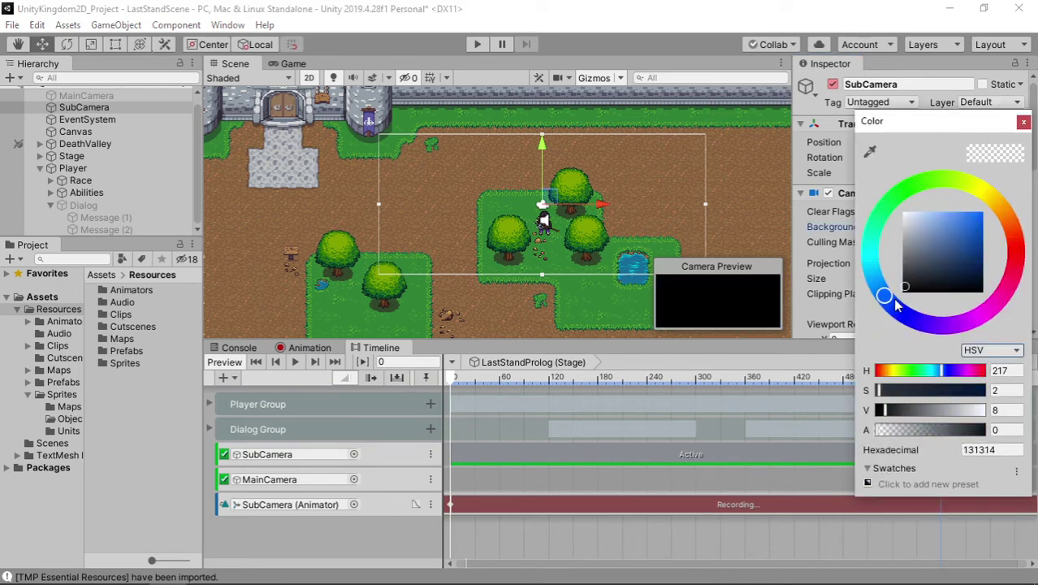
pyautogui.click(1023, 121)
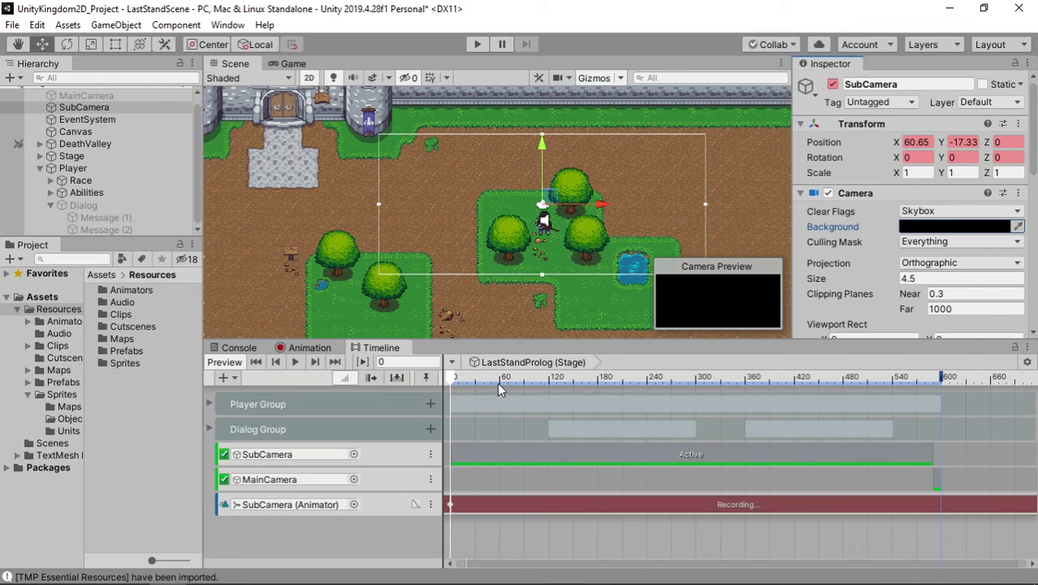
# Move the timeline playhead to frame 58
pyautogui.click(410, 361)
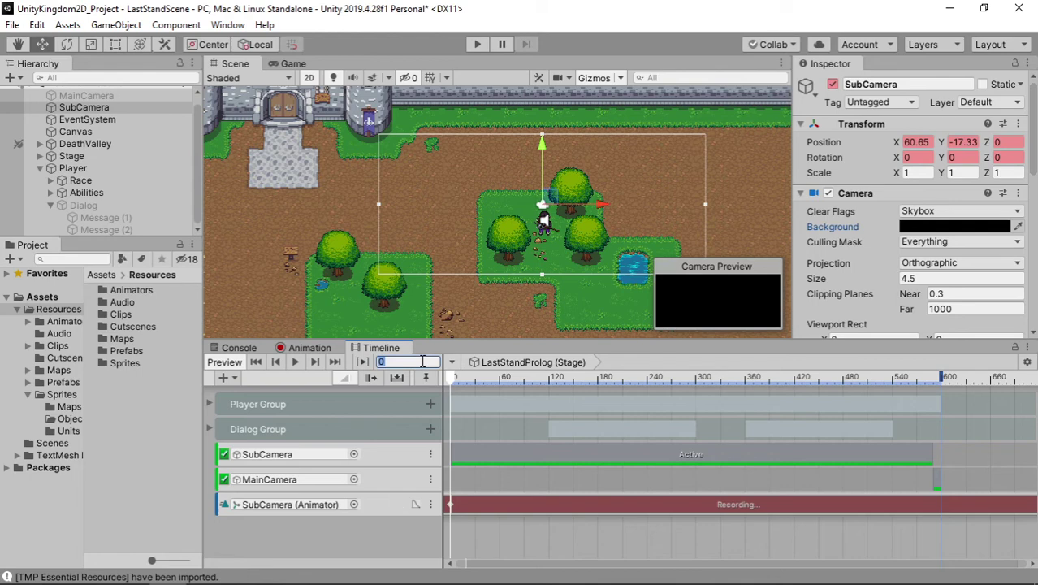
pyautogui.write('58')
pyautogui.press('Return')
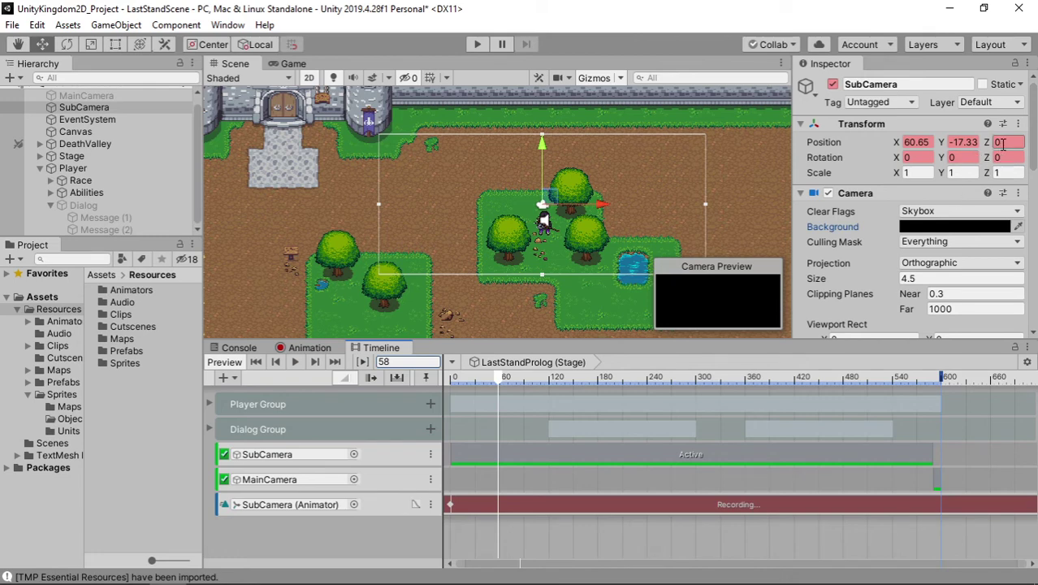
# Open the SubCamera Animator track's recorded clip in the Animation window
pyautogui.click(523, 506)
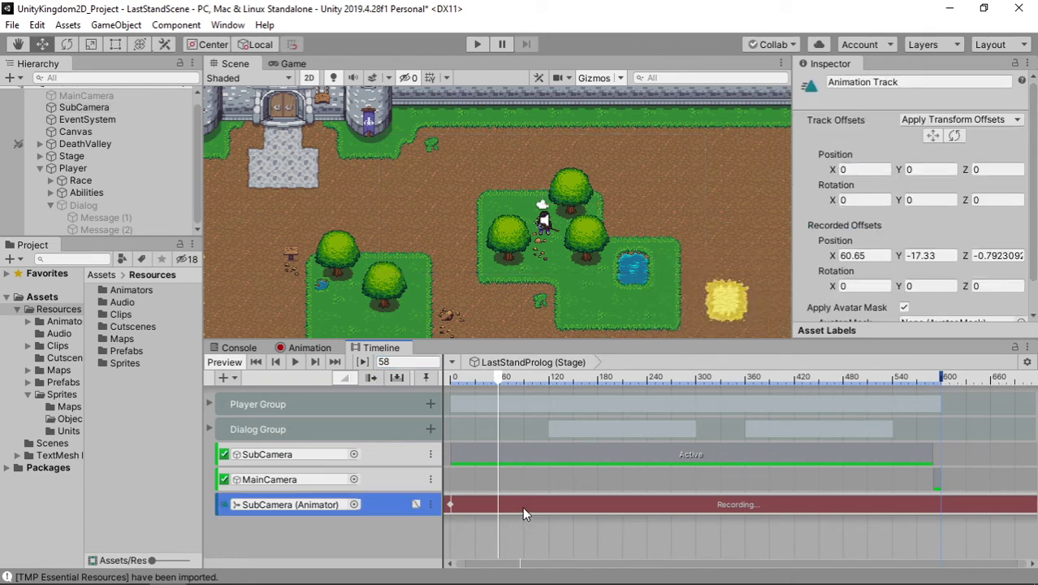
pyautogui.rightClick(522, 506)
pyautogui.click(597, 457)
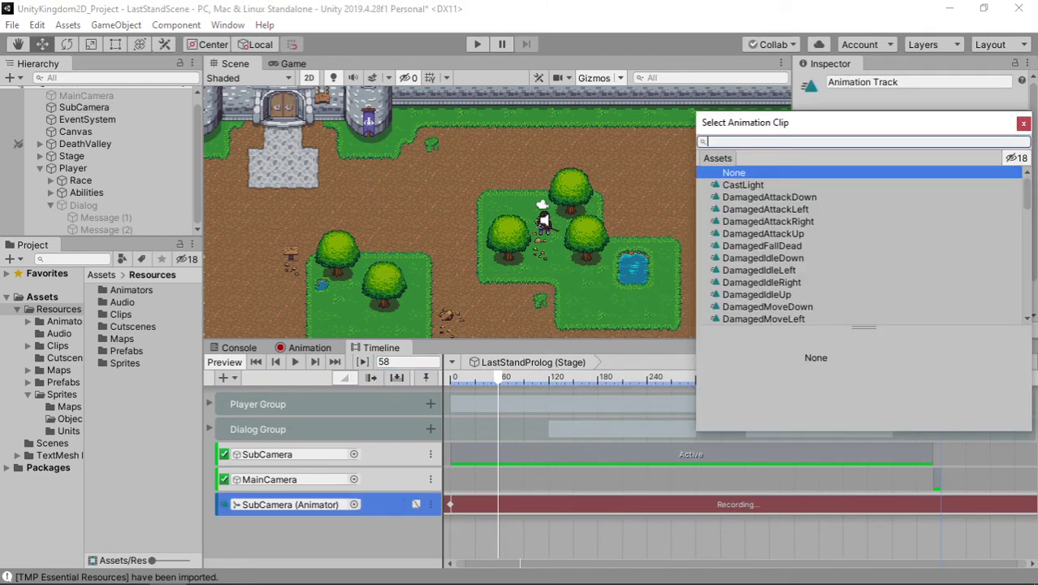
pyautogui.click(1023, 124)
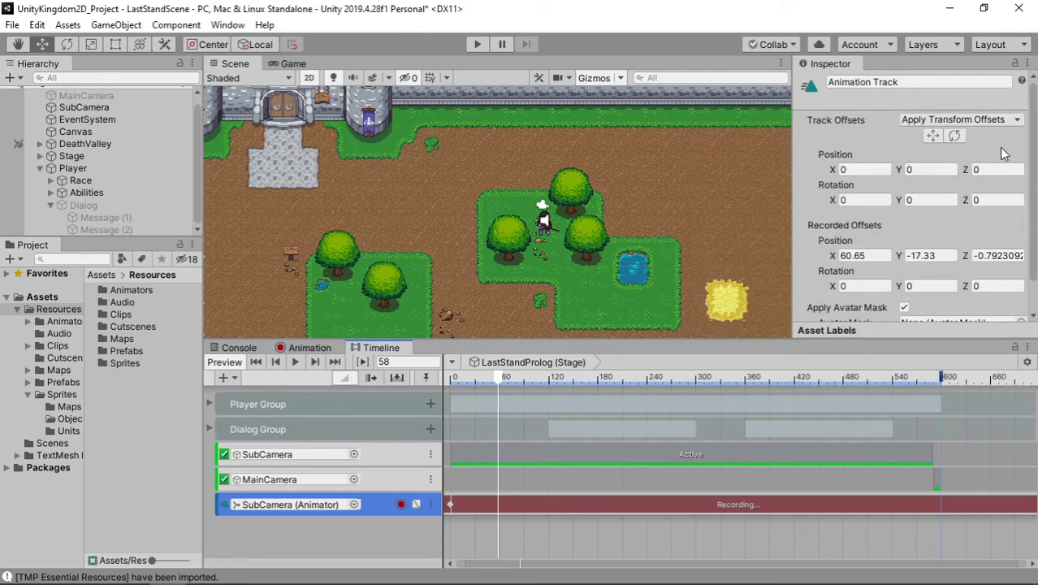
pyautogui.rightClick(567, 505)
pyautogui.click(654, 378)
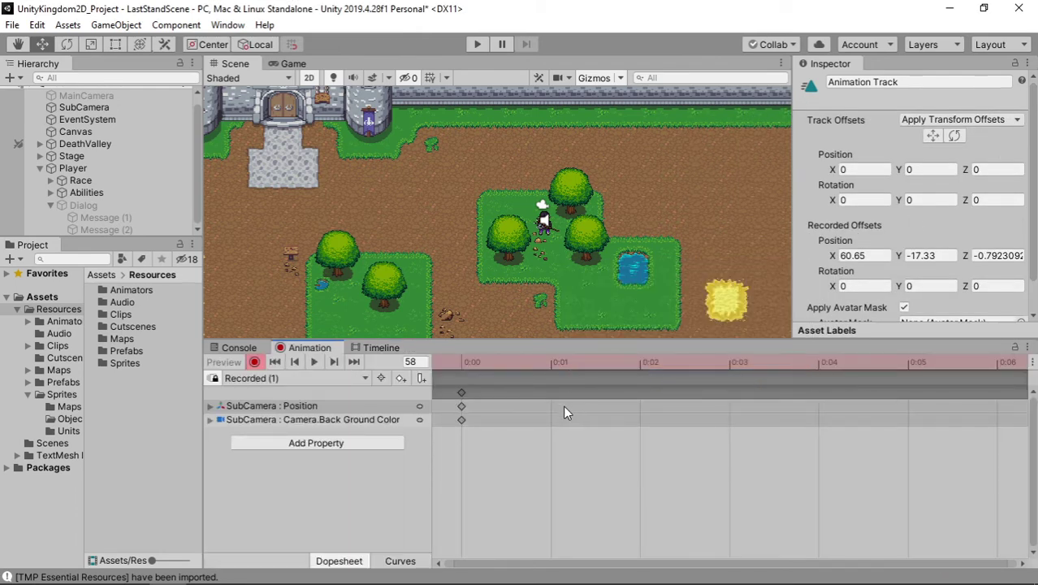
pyautogui.scroll(-2, 616, 415)
pyautogui.scroll(-2, 617, 414)
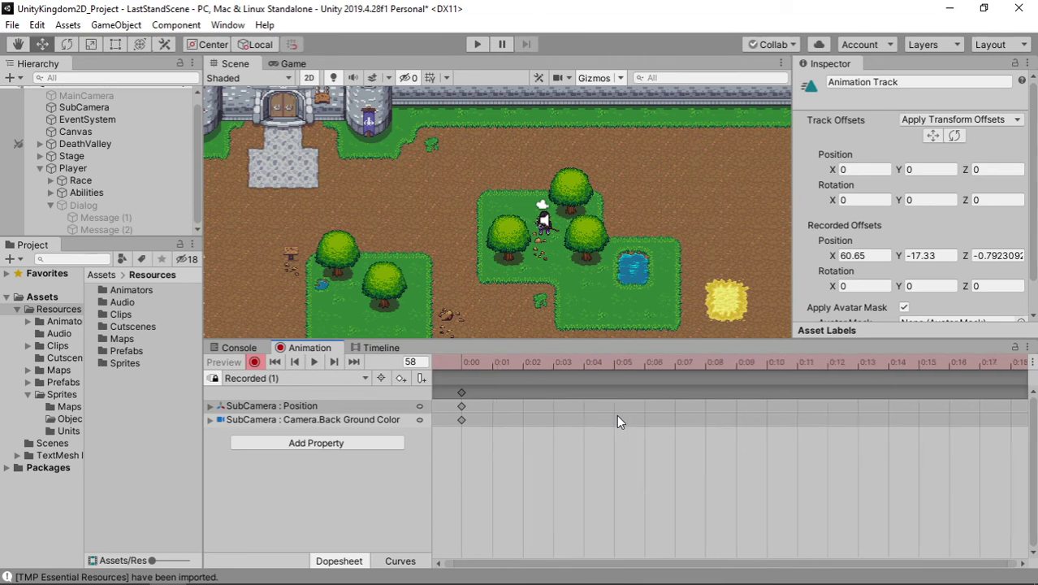
pyautogui.scroll(-2, 617, 415)
pyautogui.scroll(-2, 617, 414)
pyautogui.scroll(-2, 617, 414)
pyautogui.scroll(-2, 616, 414)
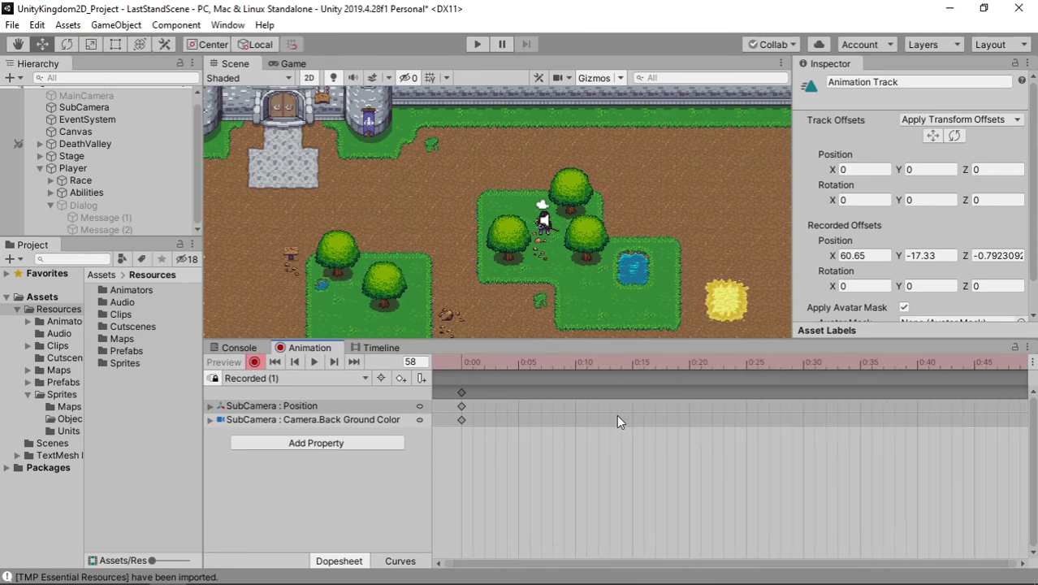
pyautogui.scroll(-2, 616, 415)
pyautogui.scroll(-1, 617, 414)
# Delete the Background Color property from the recorded clip
pyautogui.click(461, 420)
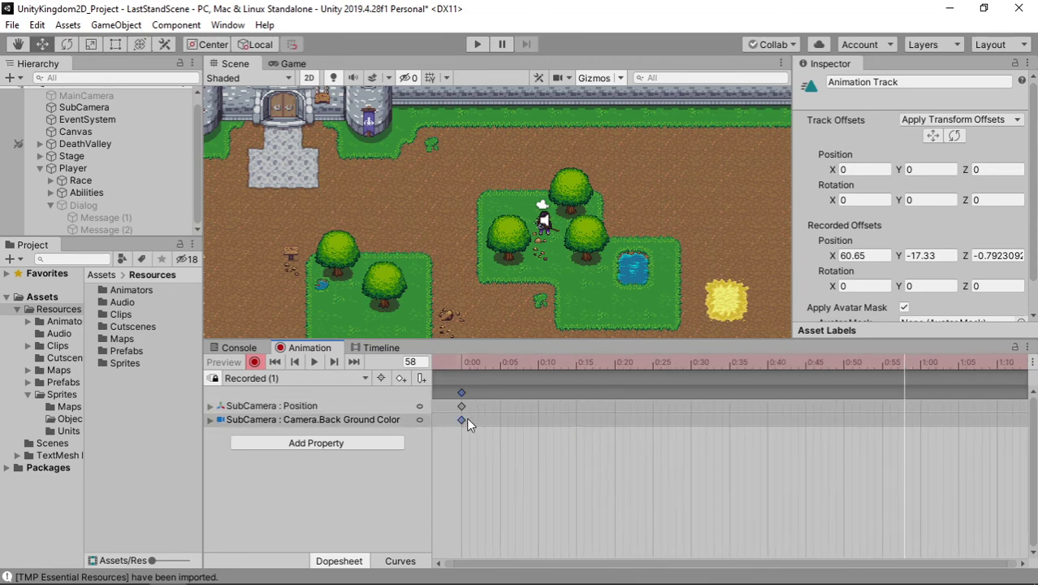
pyautogui.press('Delete')
pyautogui.scroll(-1, 751, 428)
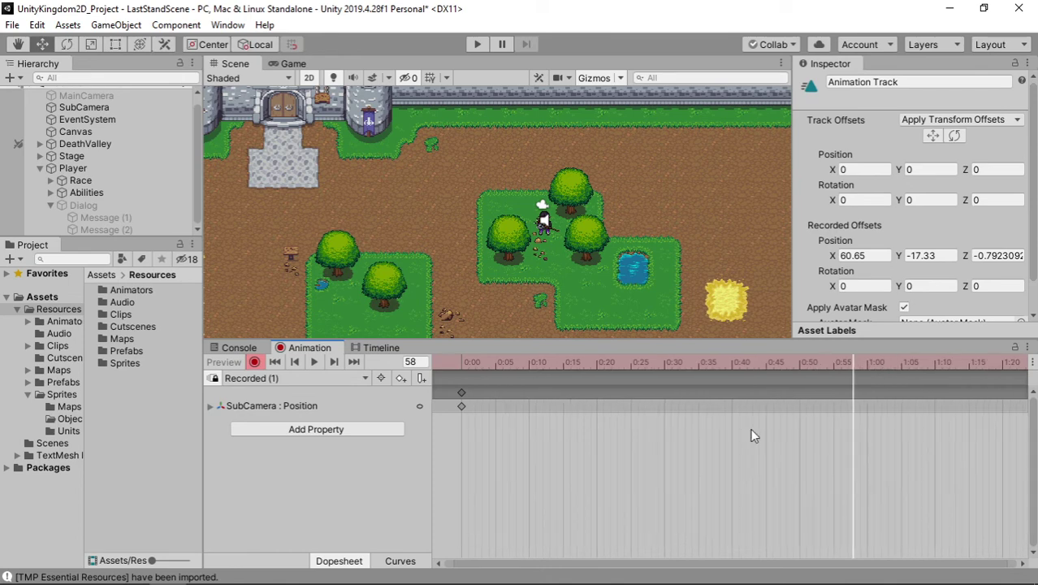
pyautogui.scroll(-1, 751, 428)
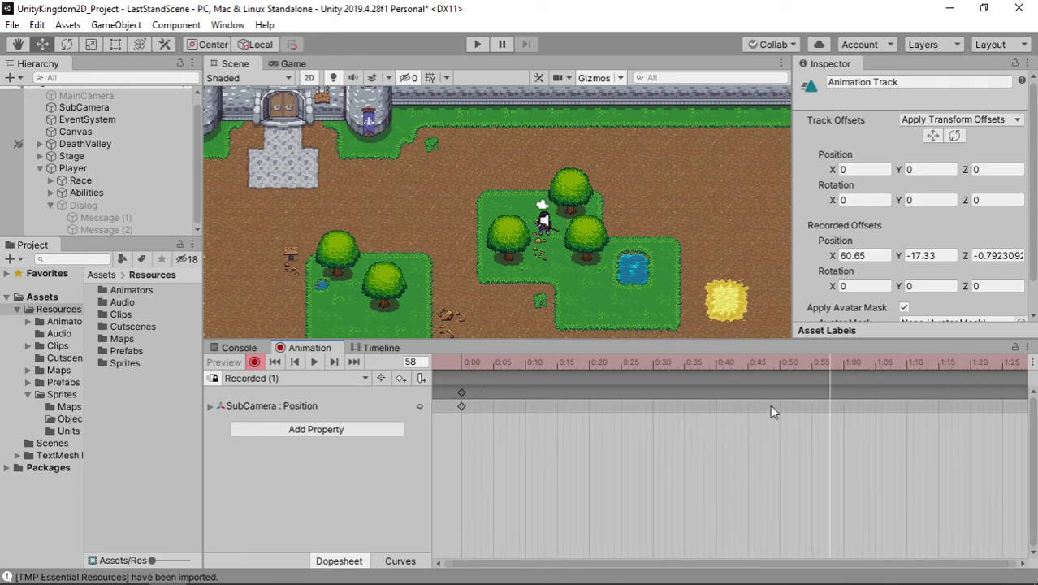
# Copy the 0:00 Position keys and paste them at 0:55
pyautogui.click(462, 393)
pyautogui.hotkey('ctrl', 'c')
pyautogui.hotkey('ctrl', 'v')
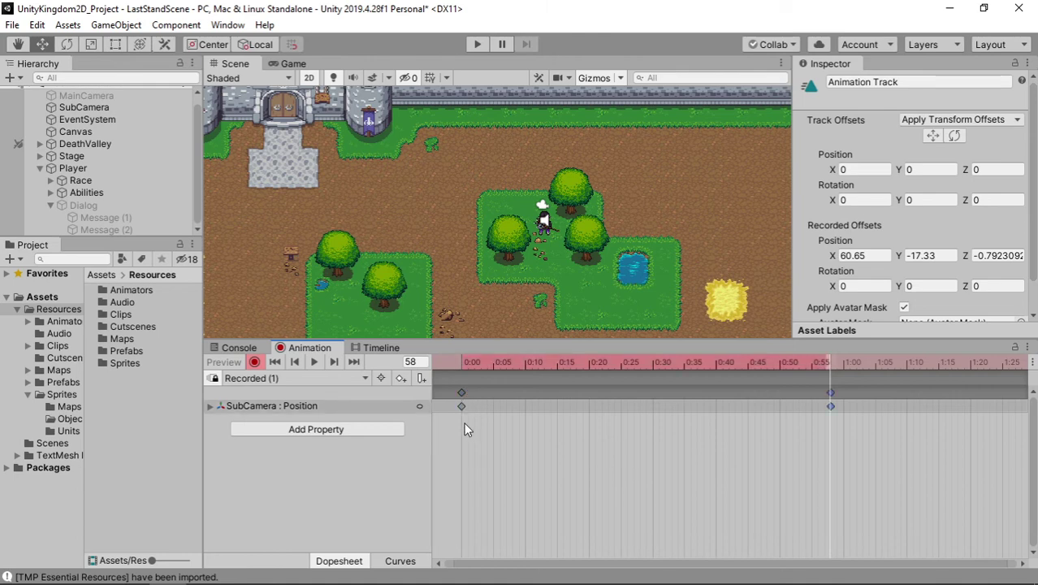
# Return to the LastStandProlog timeline and enter frame 60
pyautogui.click(367, 348)
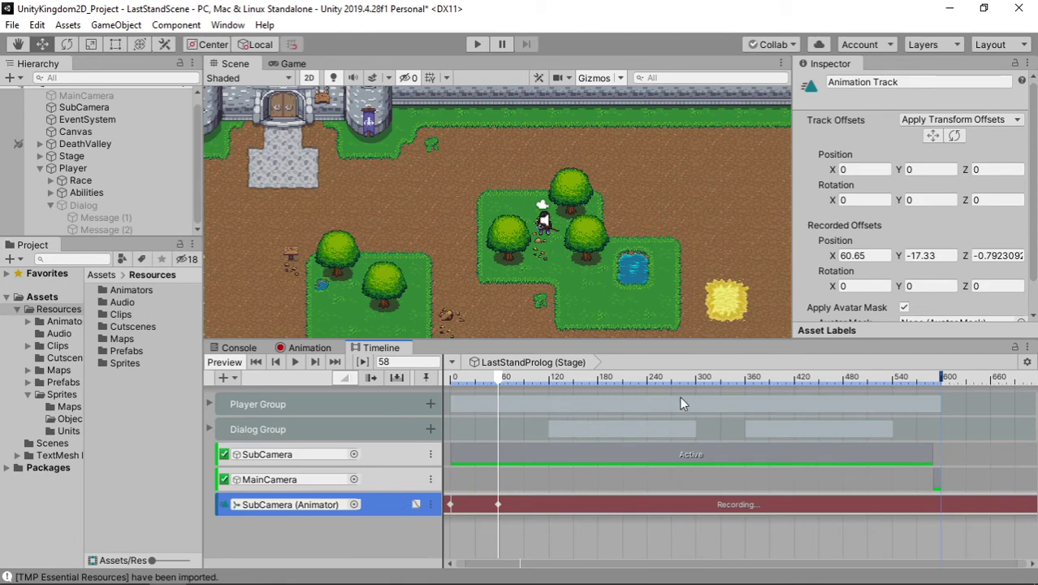
pyautogui.doubleClick(430, 363)
pyautogui.write('60')
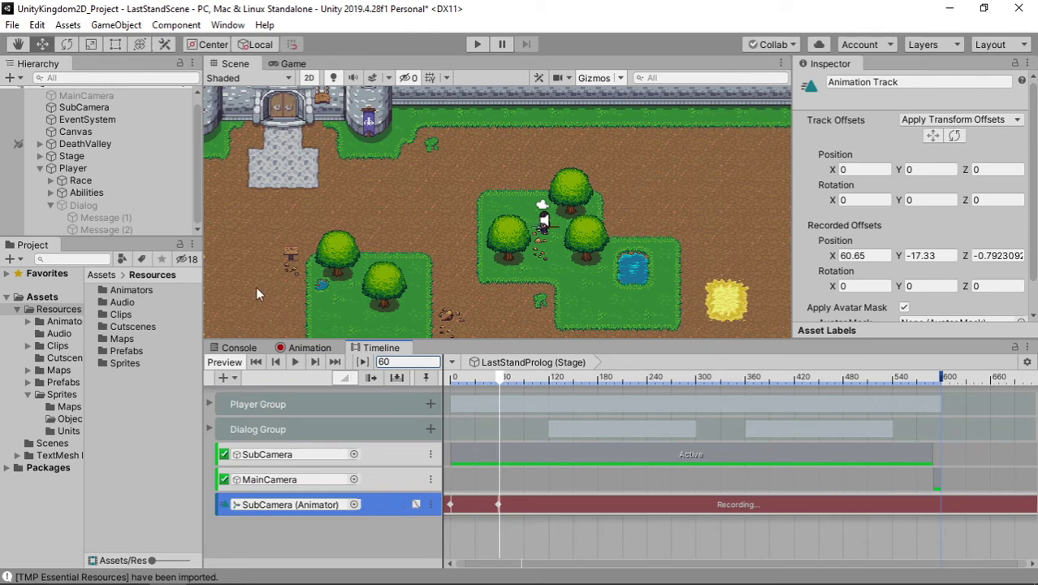
# Record SubCamera's Position Z as -10 at frame 60
pyautogui.click(105, 110)
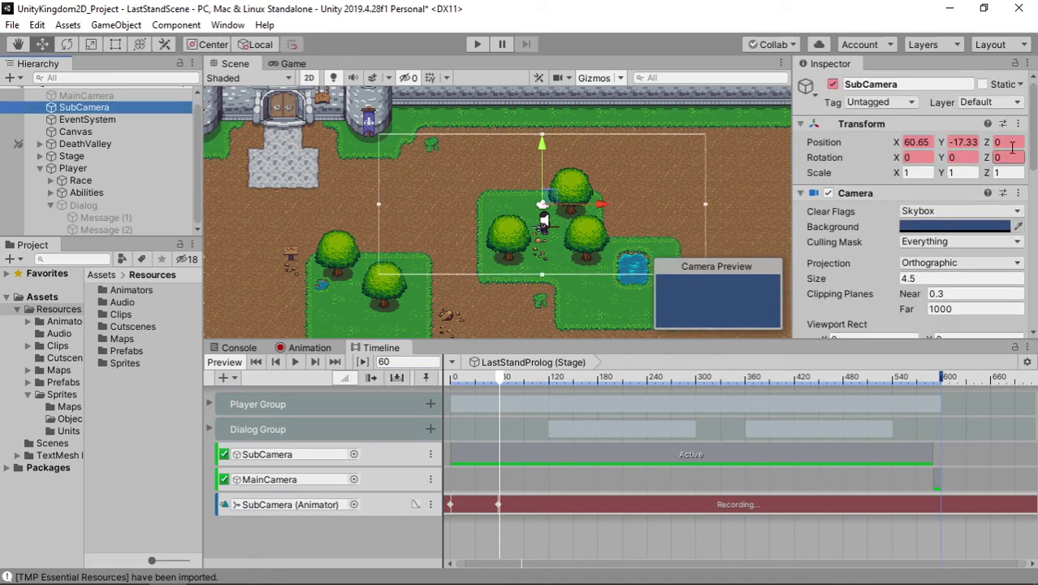
pyautogui.click(1007, 142)
pyautogui.write('-')
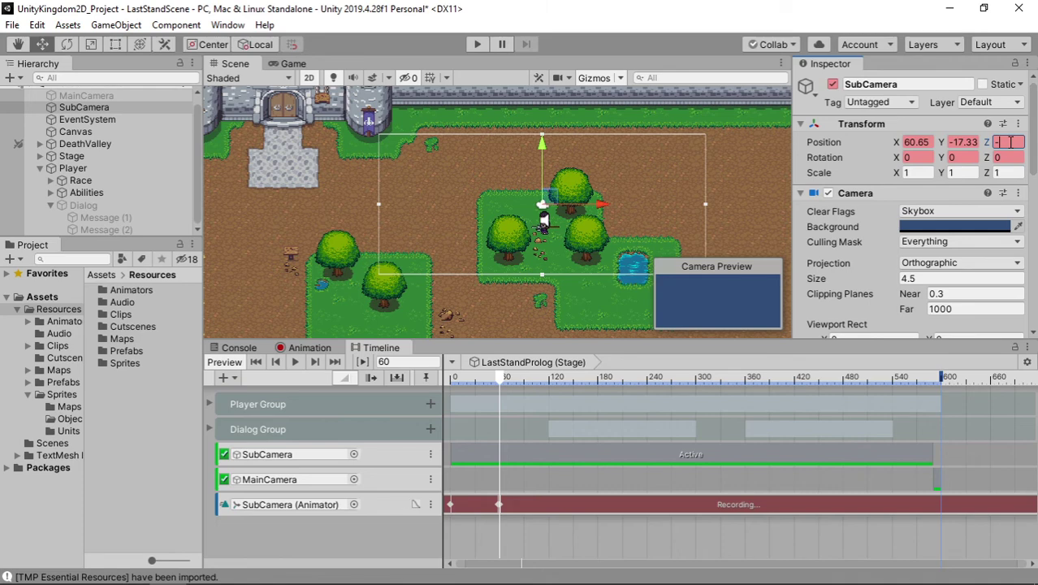
pyautogui.write('10')
pyautogui.press('Return')
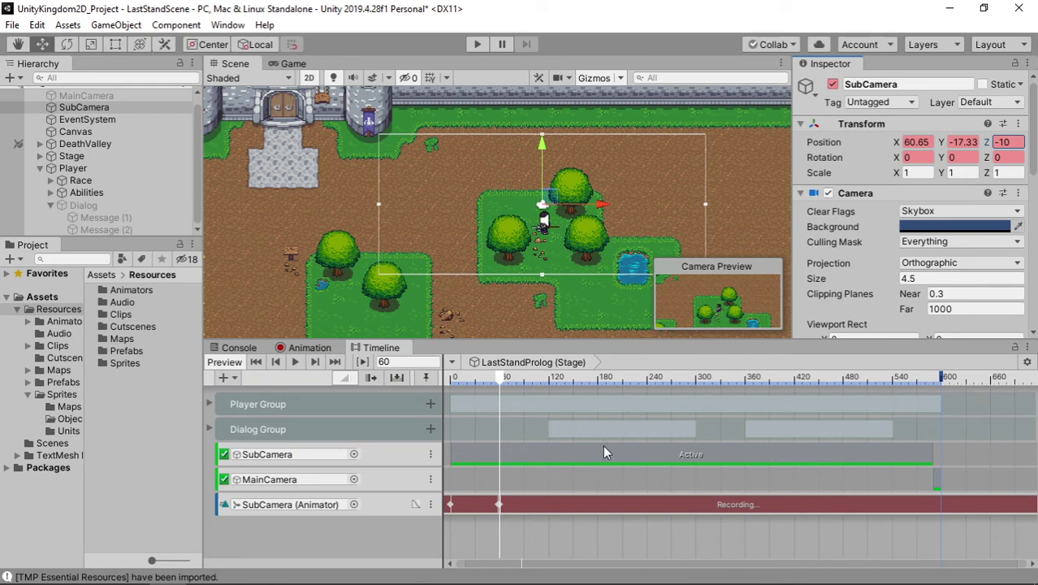
# At frame 240, drag SubCamera left to X 44.1 over the player by the castle
pyautogui.click(209, 404)
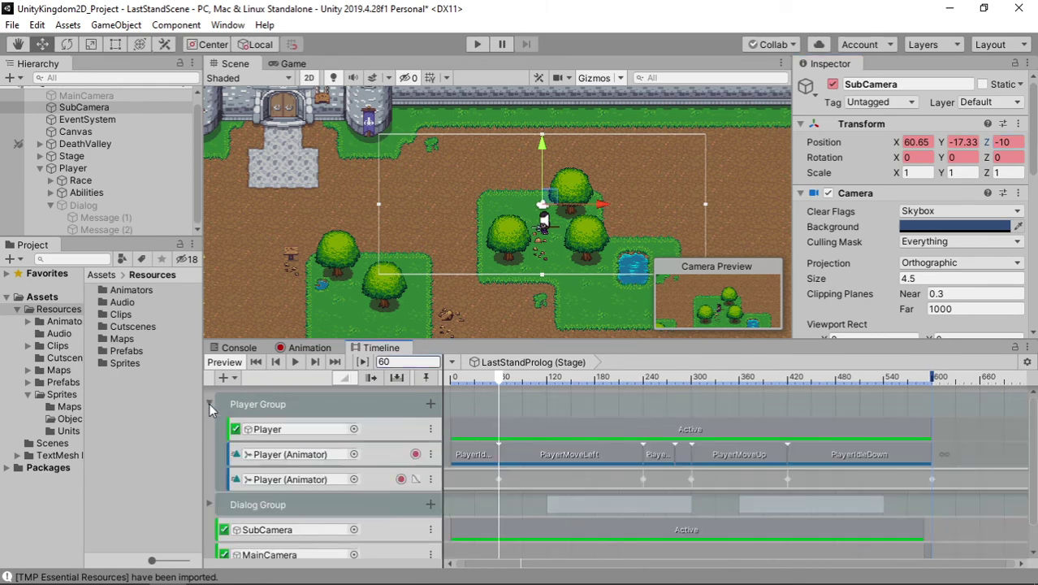
pyautogui.scroll(-1, 596, 437)
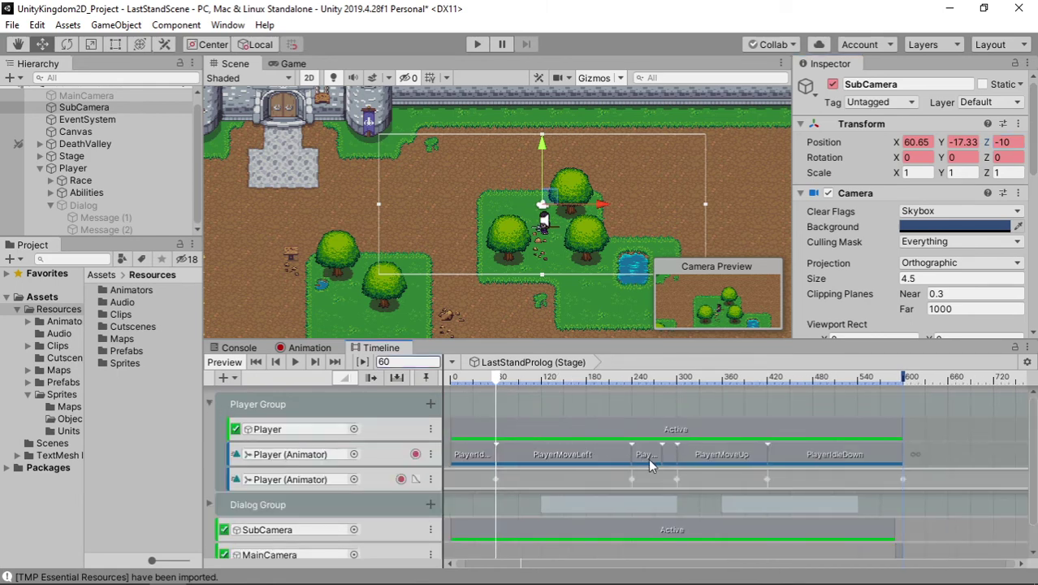
pyautogui.click(631, 384)
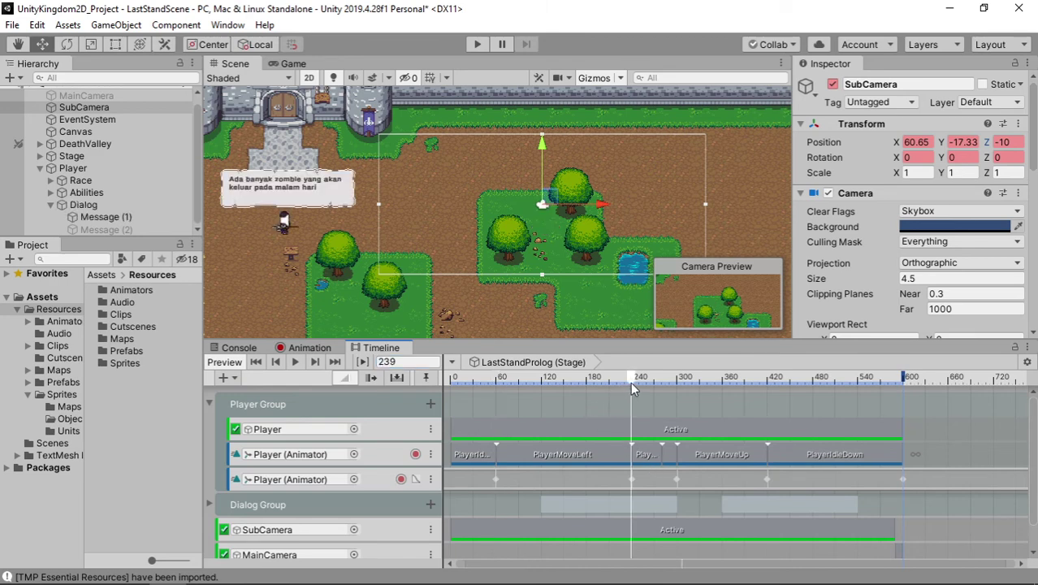
pyautogui.click(404, 360)
pyautogui.write('240')
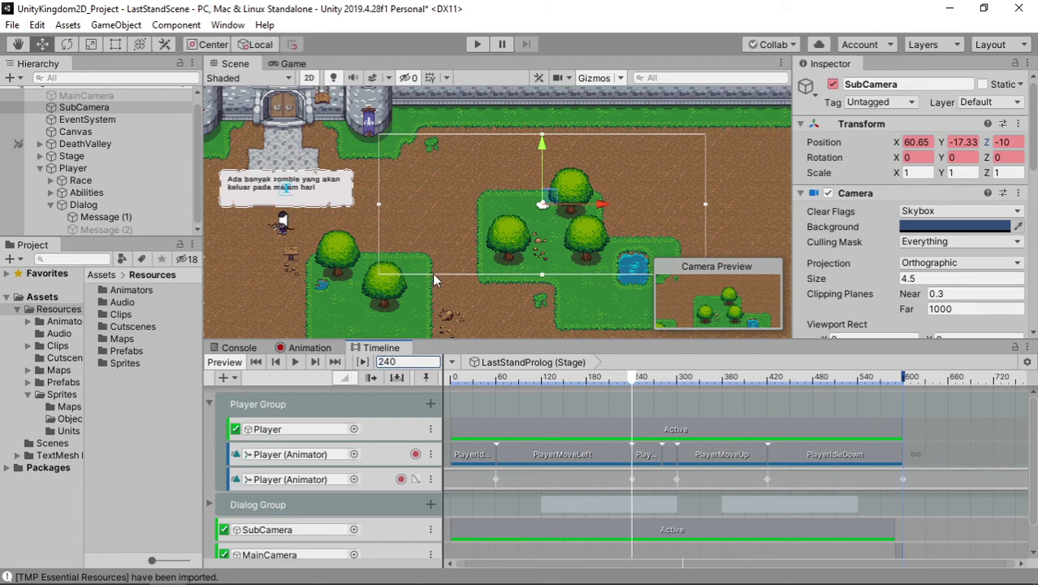
pyautogui.moveTo(324, 282)
pyautogui.mouseDown(button='middle')
pyautogui.moveTo(455, 294)
pyautogui.moveTo(446, 263)
pyautogui.mouseUp(button='middle')
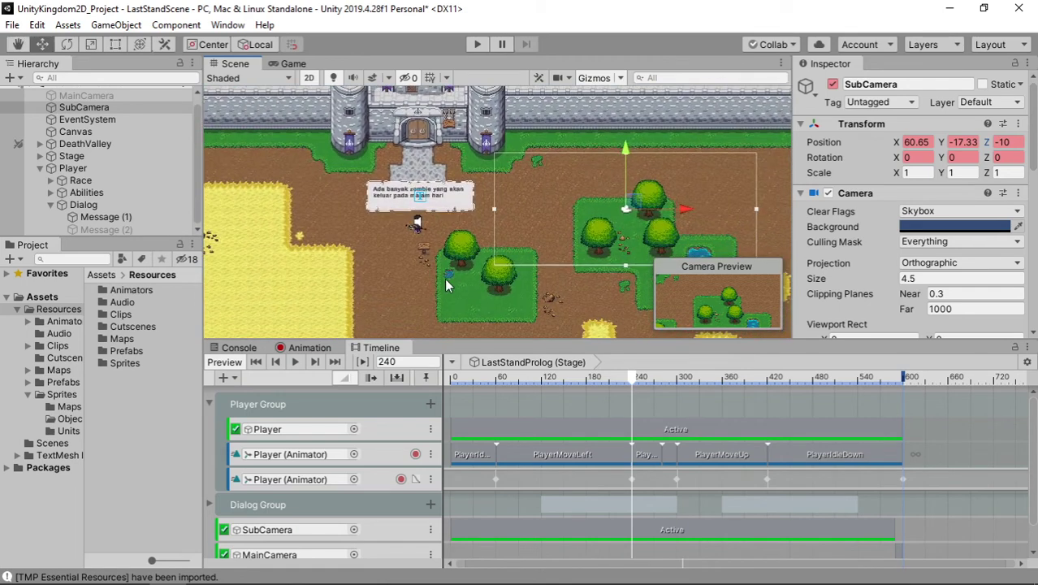
pyautogui.moveTo(669, 213); pyautogui.dragTo(468, 223)
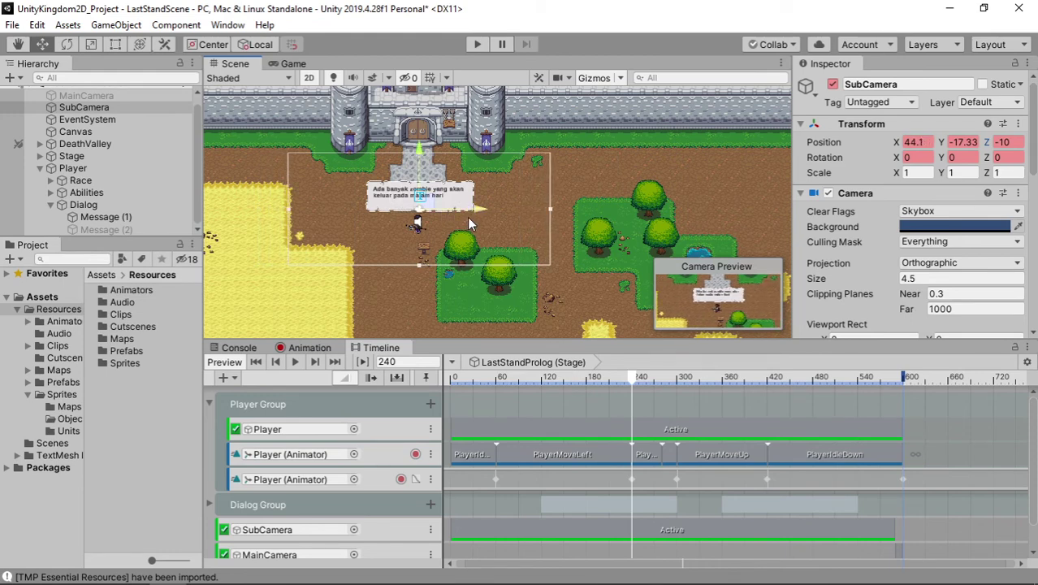
# Jump to frame 300 and show SubCamera's Position keys in the Animation window
pyautogui.scroll(-1, 510, 481)
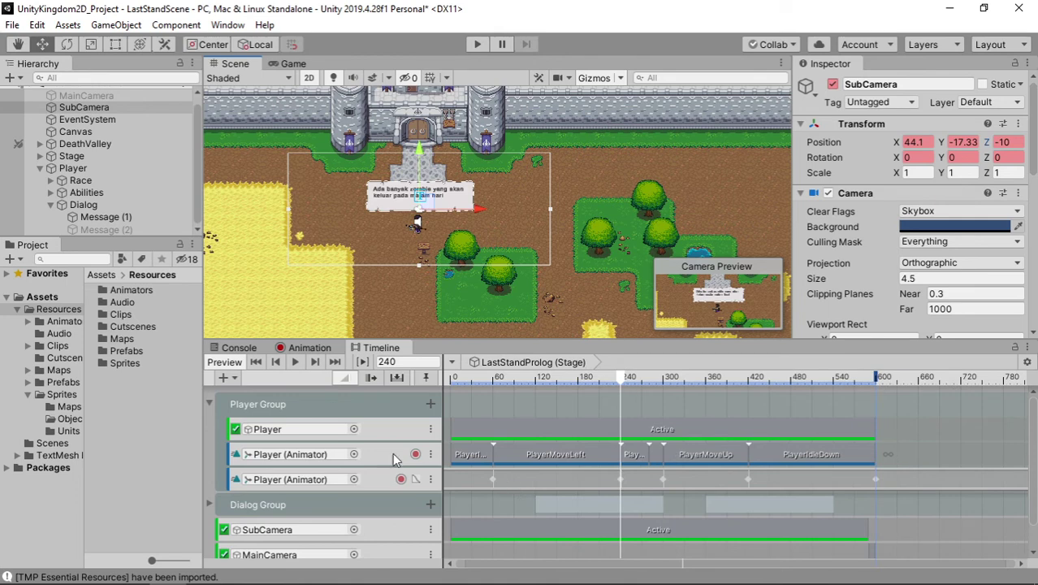
pyautogui.moveTo(623, 379); pyautogui.dragTo(664, 380)
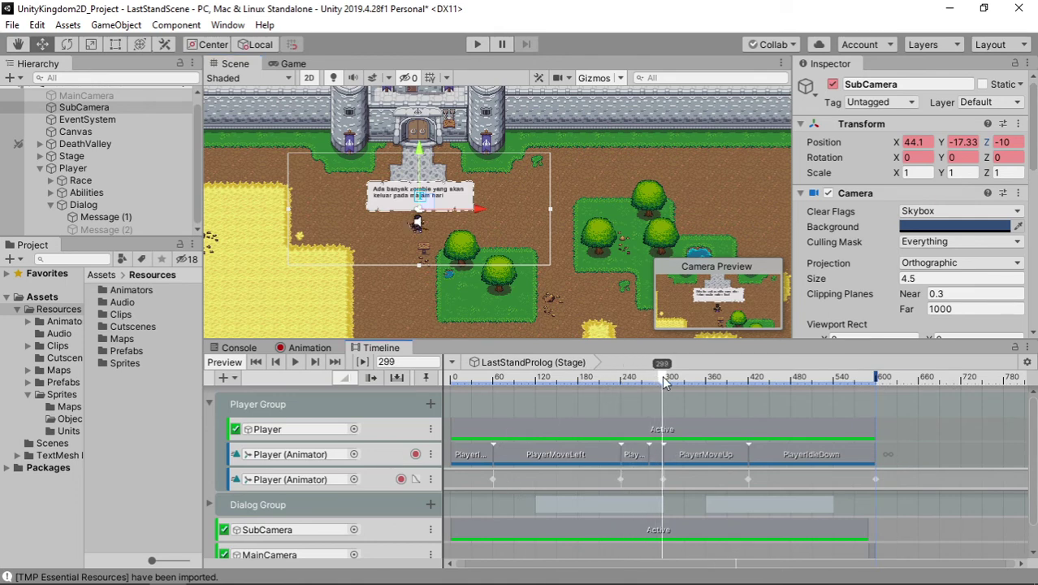
pyautogui.click(419, 363)
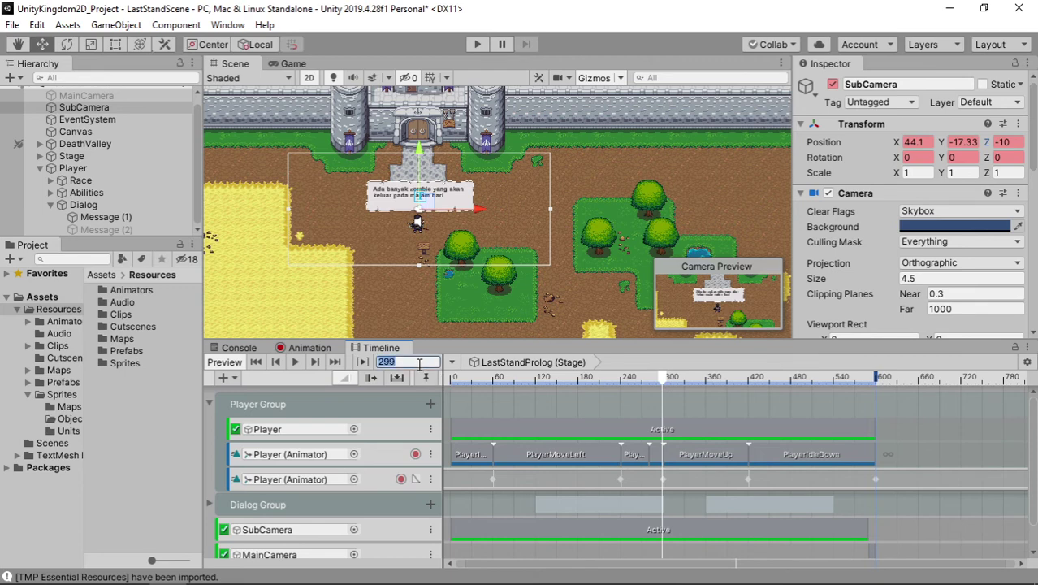
pyautogui.write('300')
pyautogui.press('Return')
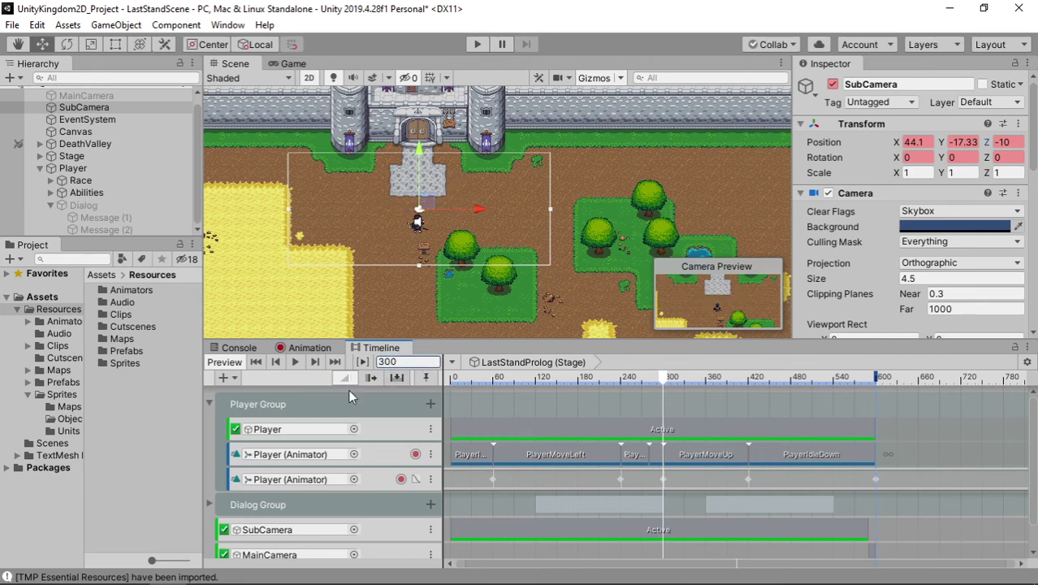
pyautogui.click(310, 347)
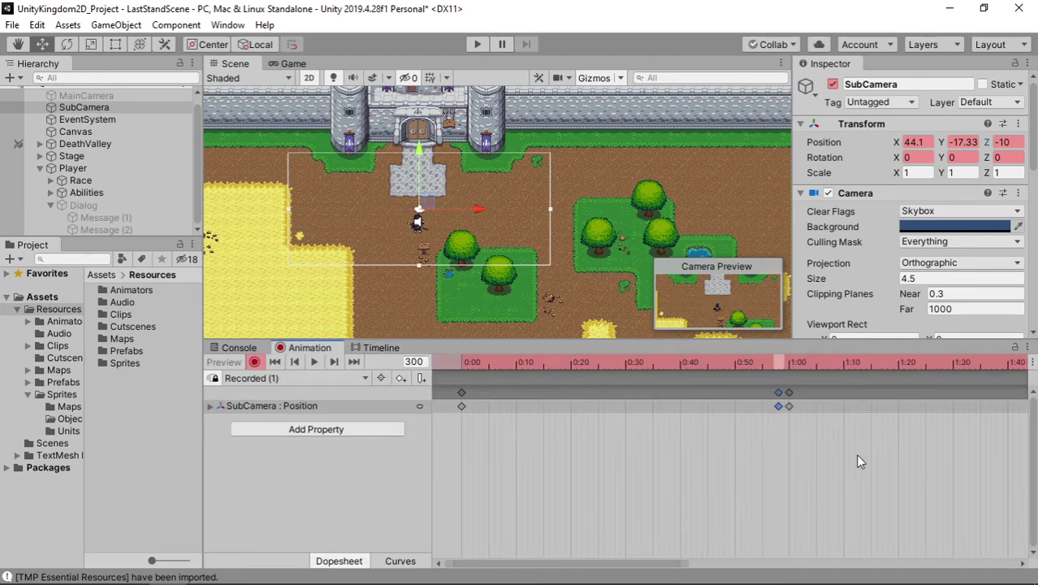
# Copy the keyframe near 4:00 and paste it at the 5:00 playhead
pyautogui.scroll(-2, 856, 455)
pyautogui.scroll(-2, 855, 454)
pyautogui.scroll(-2, 850, 456)
pyautogui.scroll(-2, 853, 439)
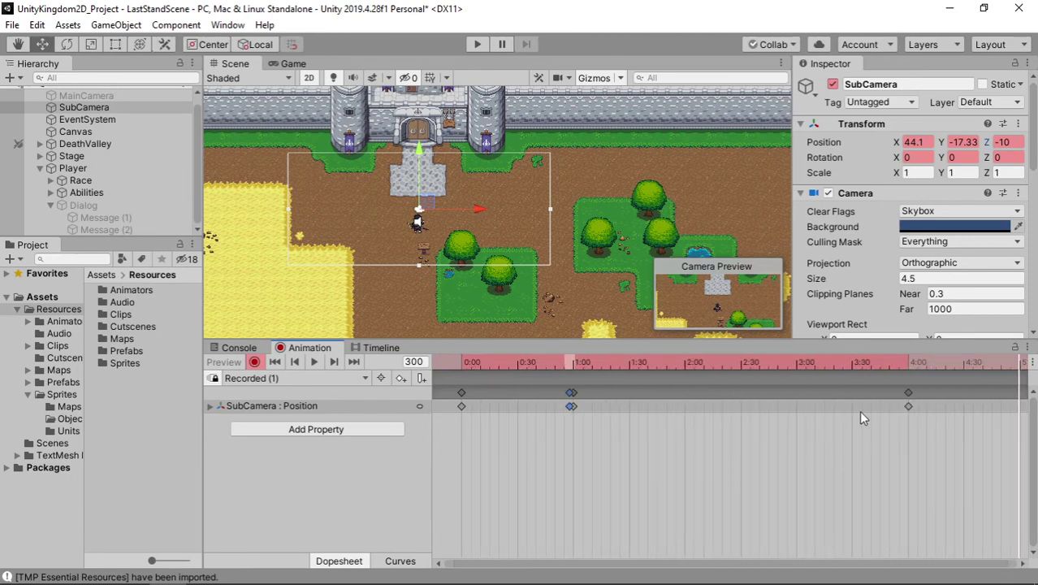
pyautogui.scroll(-1, 860, 410)
pyautogui.click(856, 392)
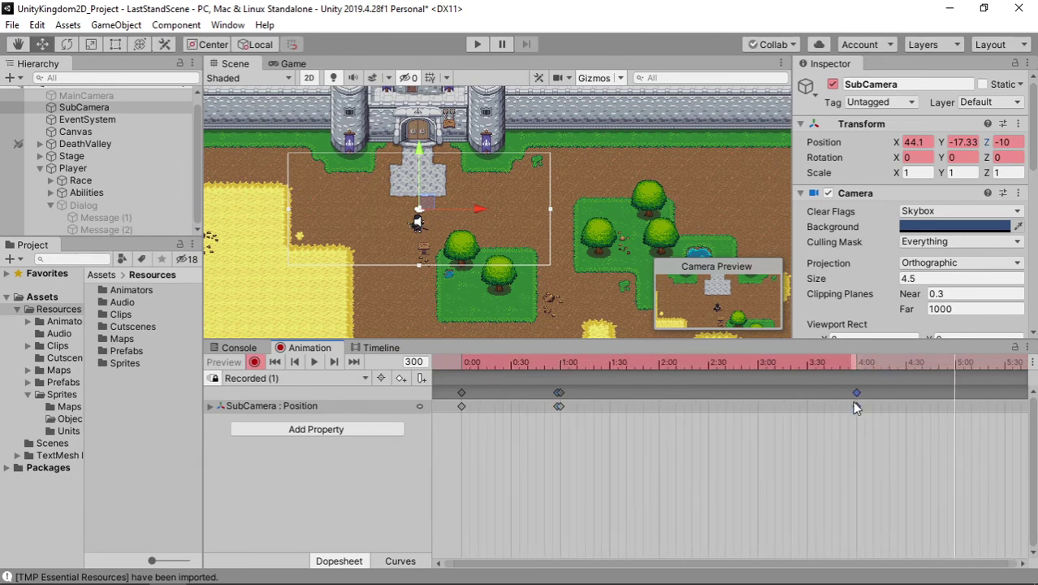
pyautogui.hotkey('ctrl', 'c')
pyautogui.hotkey('ctrl', 'v')
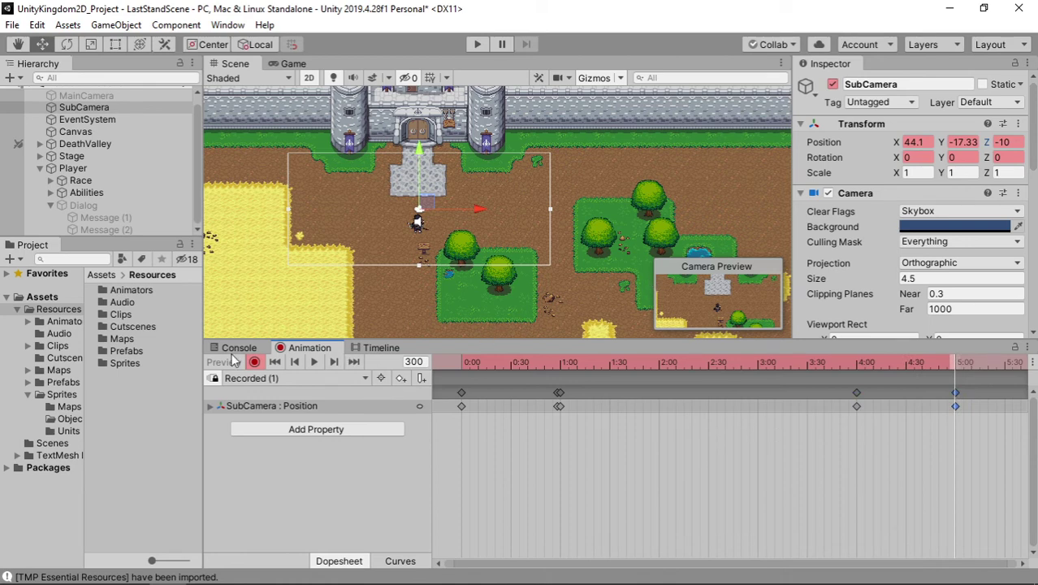
# Return to the LastStandProlog timeline and jump to frame 420
pyautogui.click(375, 349)
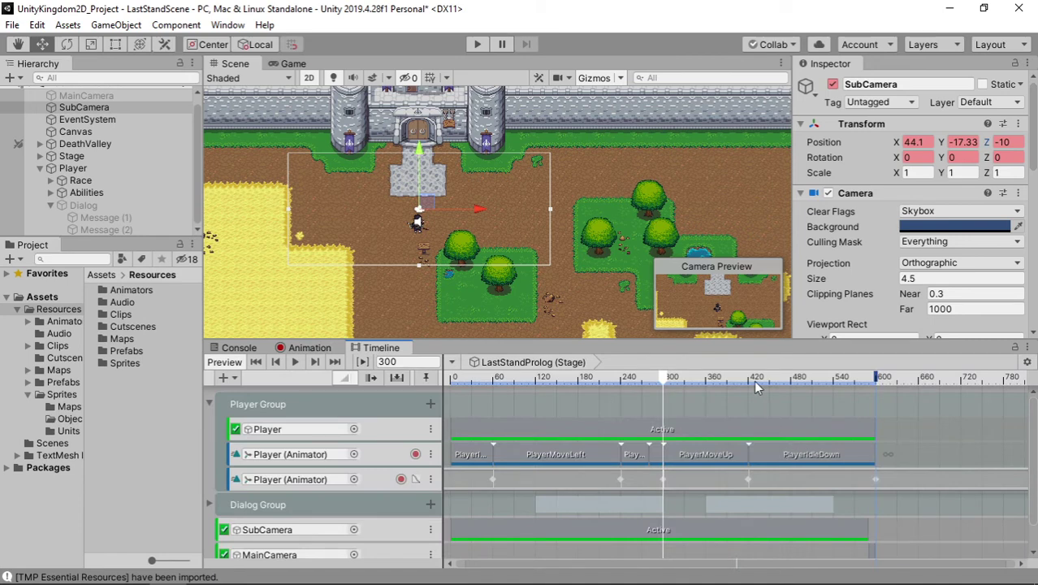
pyautogui.click(411, 361)
pyautogui.write('420')
pyautogui.press('Return')
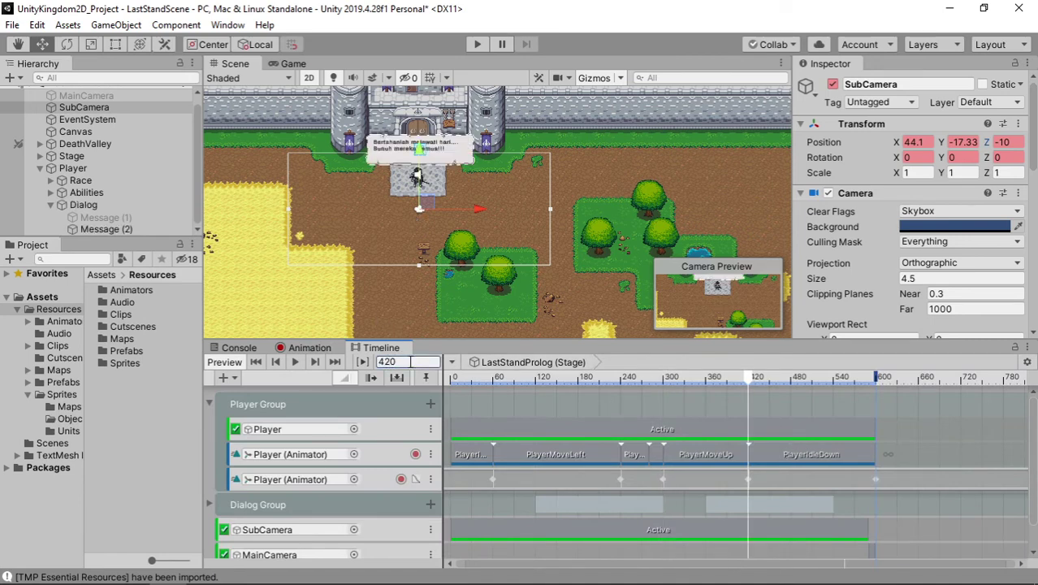
# Raise SubCamera to Y -13.59 so it frames the castle gate, player and dialog box
pyautogui.scroll(1, 318, 320)
pyautogui.scroll(1, 367, 228)
pyautogui.scroll(1, 406, 252)
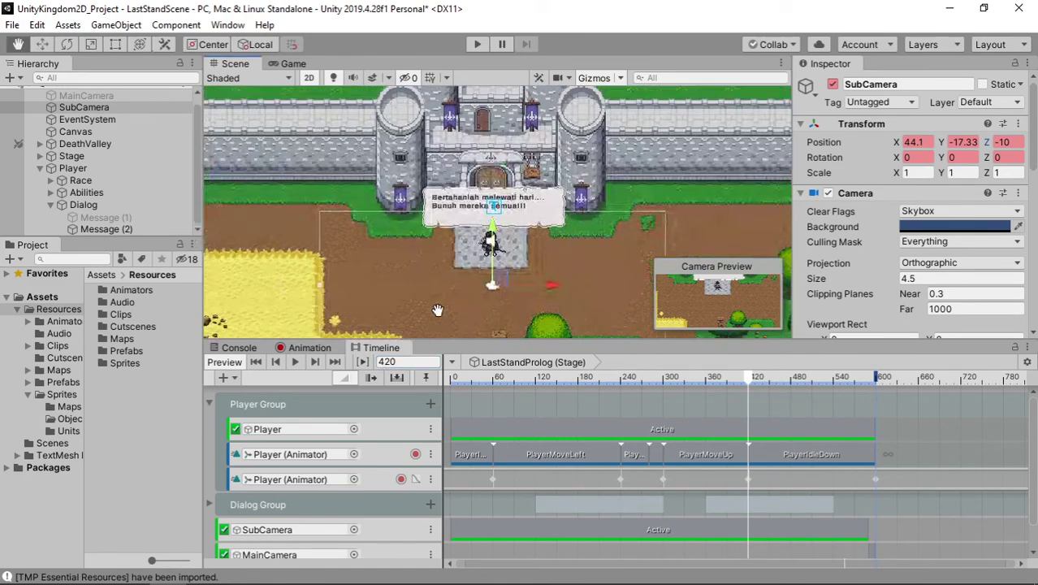
pyautogui.scroll(1, 441, 273)
pyautogui.scroll(1, 441, 274)
pyautogui.moveTo(464, 302); pyautogui.dragTo(472, 246)
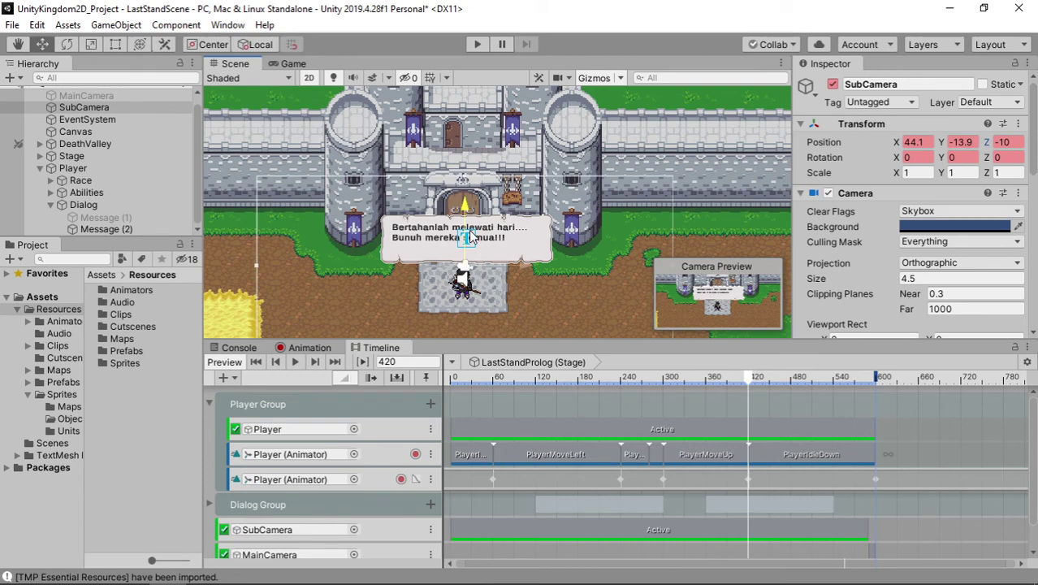
pyautogui.moveTo(470, 235); pyautogui.dragTo(474, 154, button='middle')
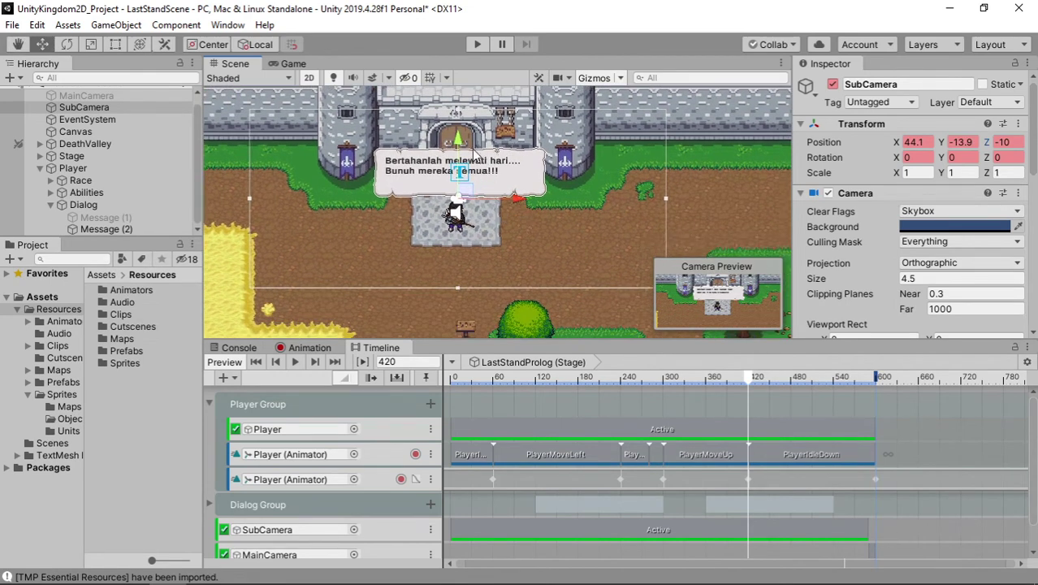
pyautogui.moveTo(460, 140); pyautogui.dragTo(461, 139)
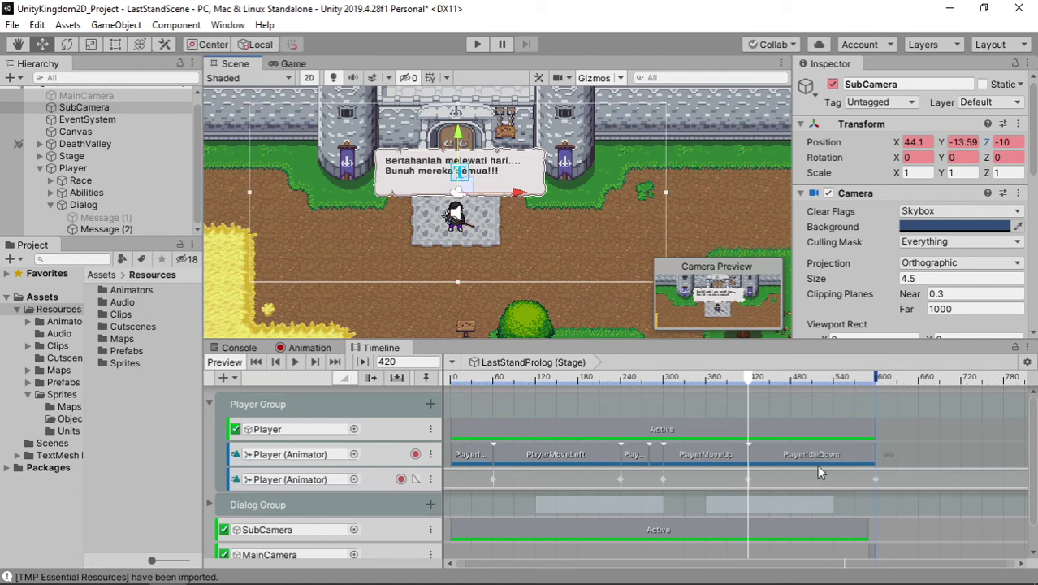
pyautogui.scroll(-3, 779, 472)
pyautogui.scroll(-2, 766, 481)
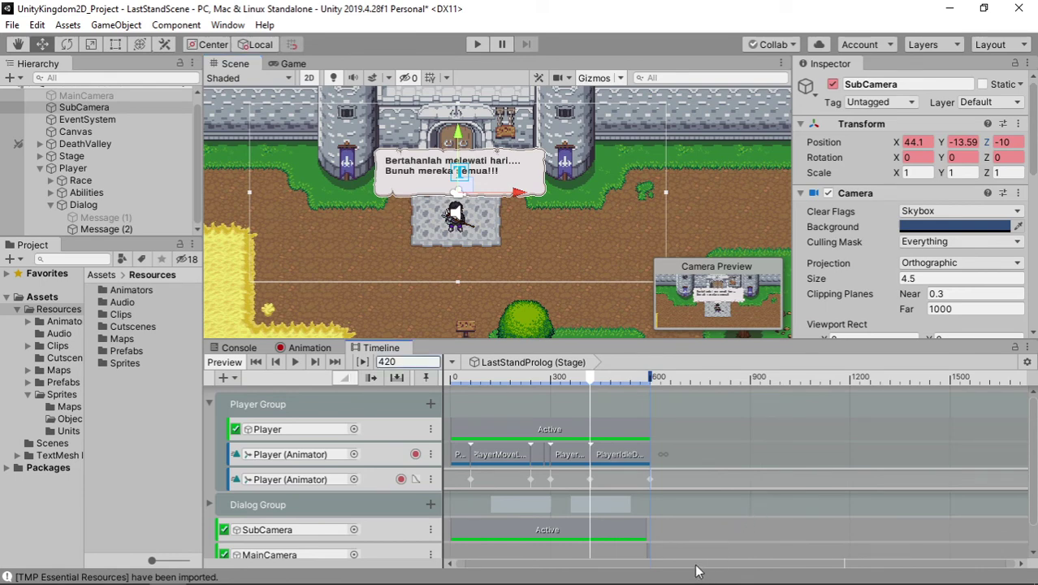
pyautogui.click(209, 404)
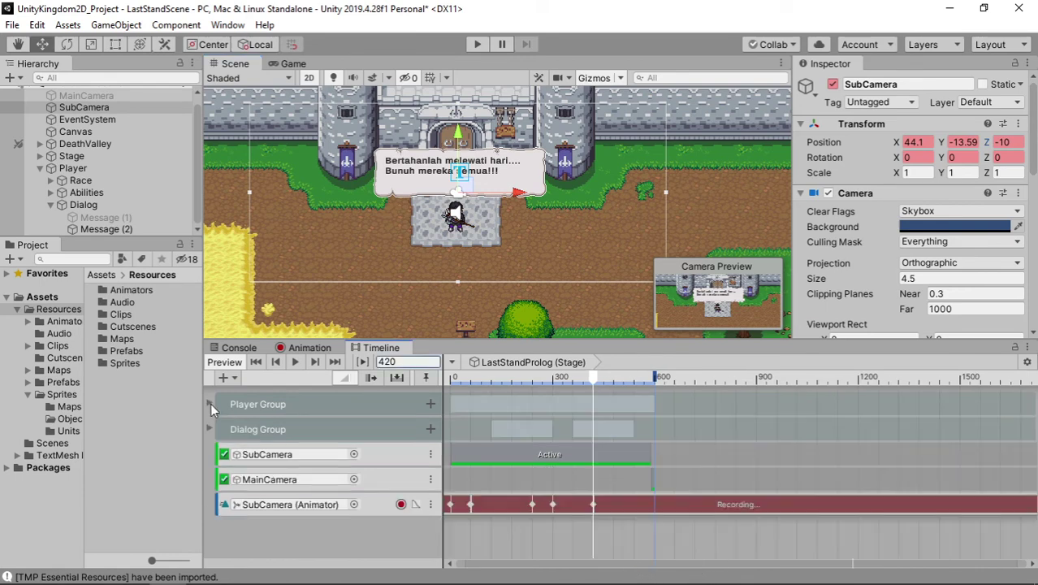
# Stop the SubCamera recording and set its Background colour to black (000000)
pyautogui.click(401, 506)
pyautogui.click(72, 156)
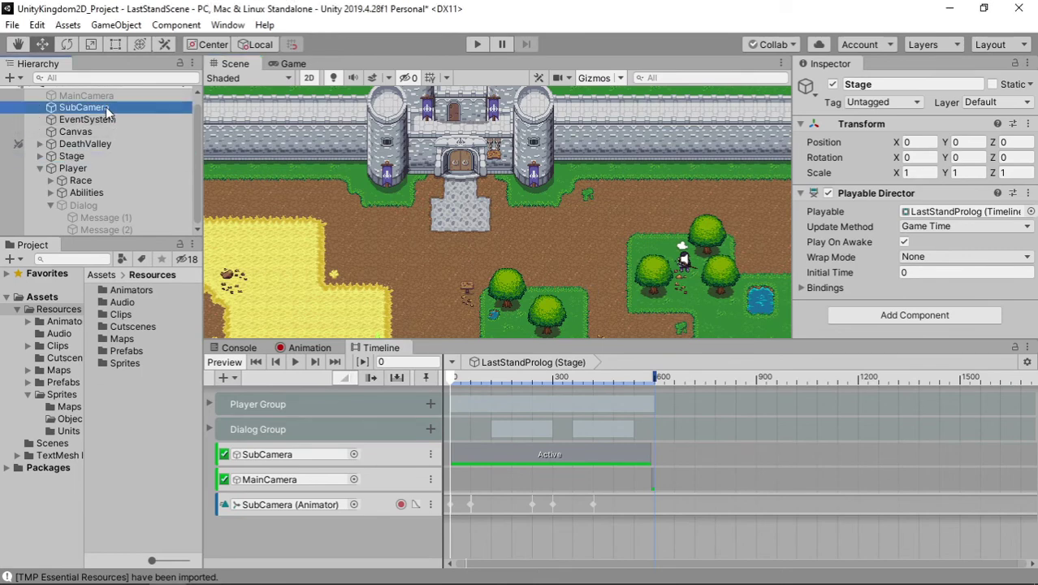
pyautogui.click(107, 108)
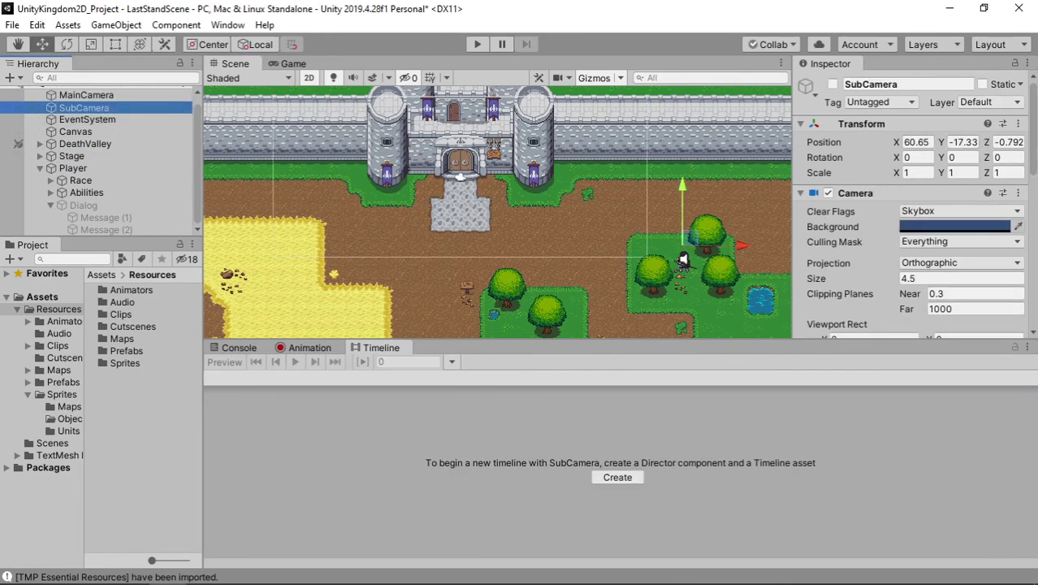
pyautogui.click(920, 226)
pyautogui.moveTo(921, 226); pyautogui.dragTo(906, 304)
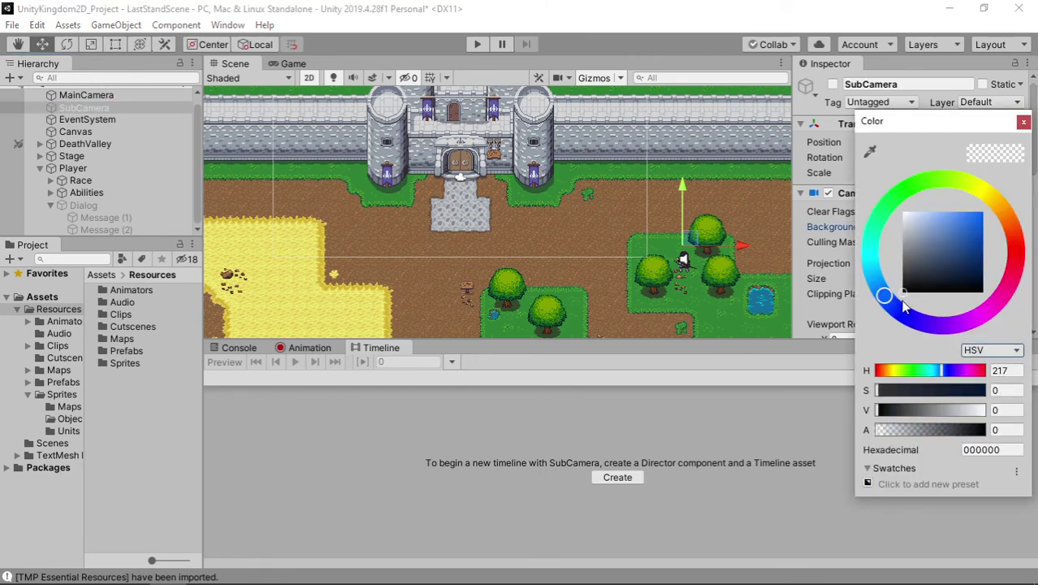
pyautogui.click(1023, 122)
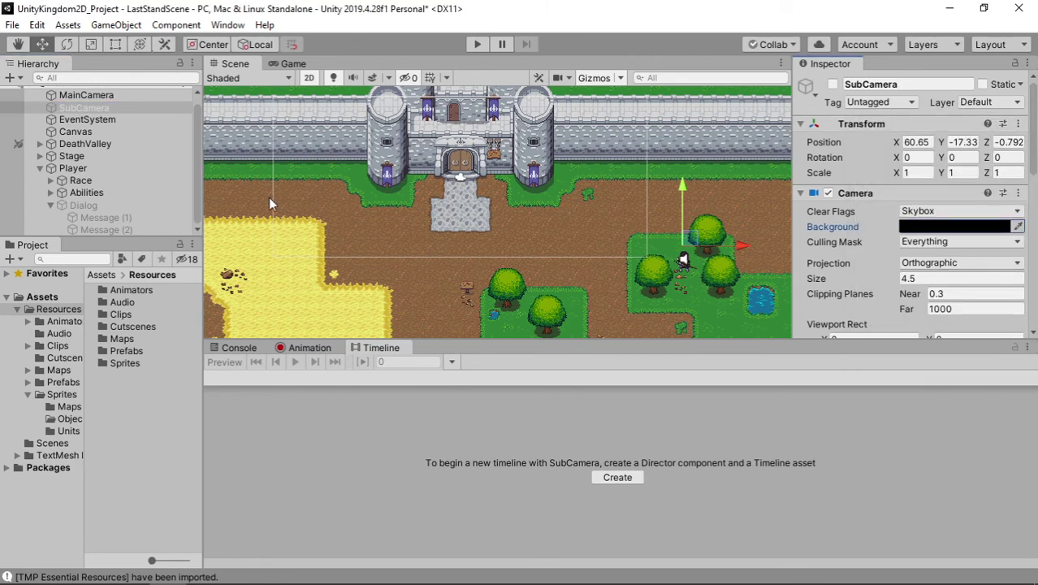
pyautogui.click(80, 158)
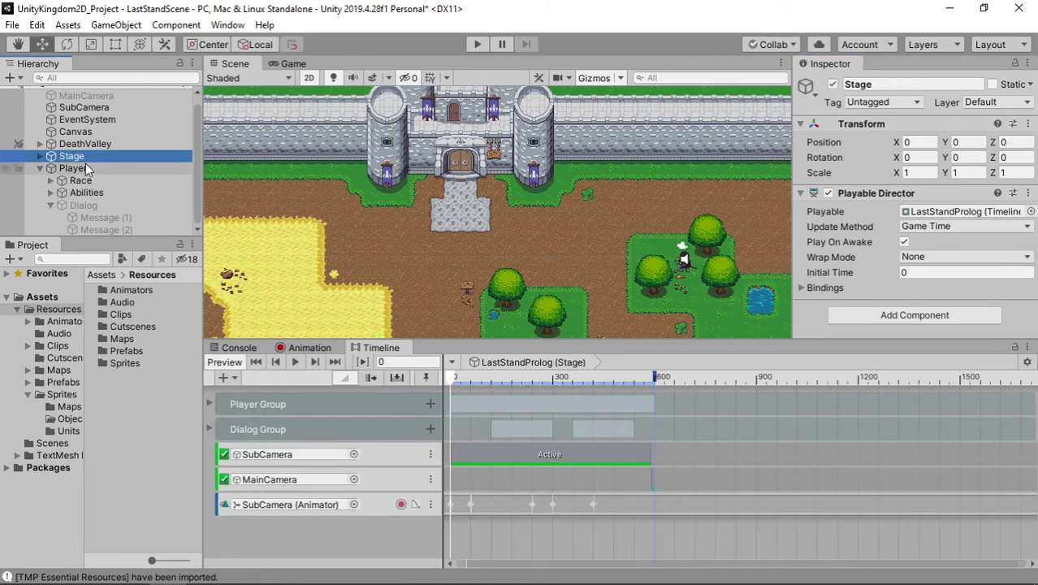
# Play the LastStandProlog cutscene in an enlarged Game view, then return to the Scene view
pyautogui.click(284, 64)
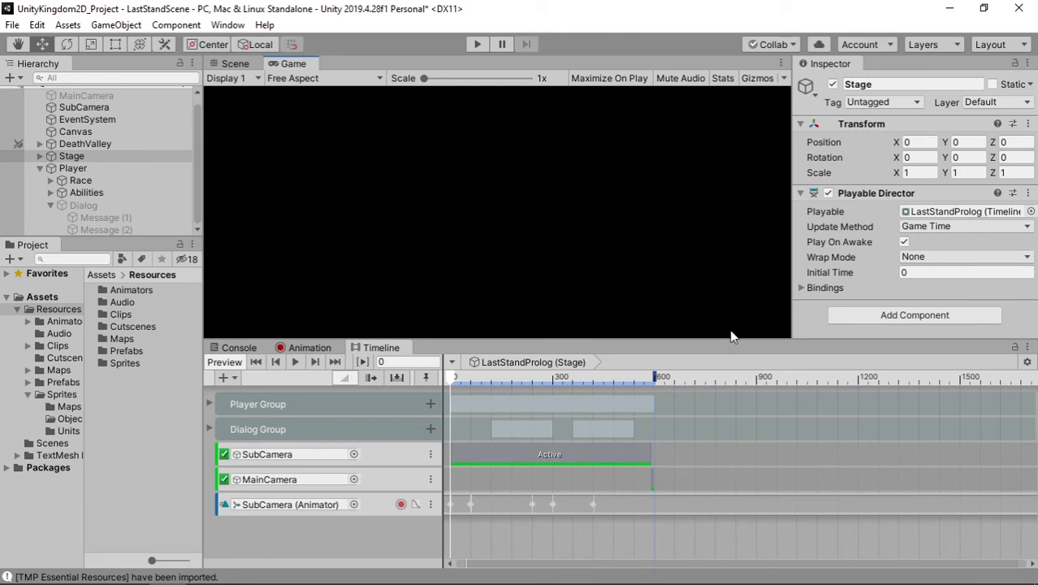
pyautogui.moveTo(733, 338); pyautogui.dragTo(742, 397)
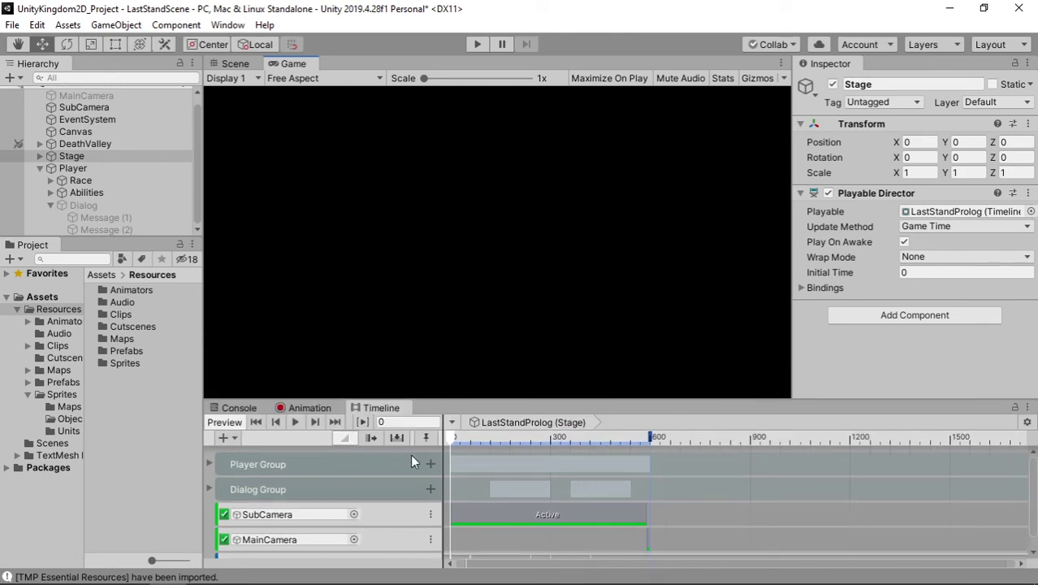
pyautogui.click(297, 424)
pyautogui.click(234, 65)
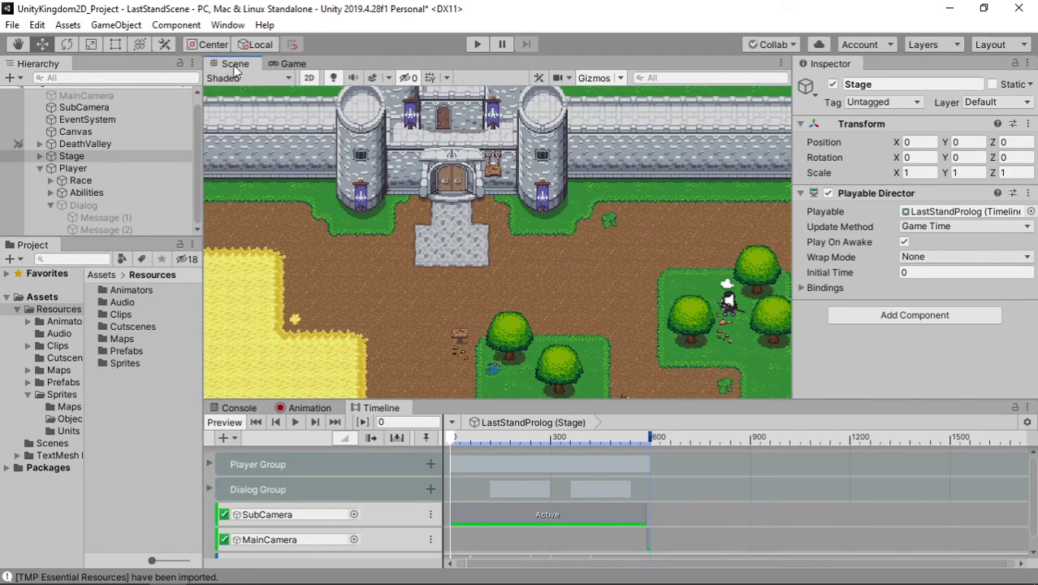
pyautogui.click(319, 408)
pyautogui.click(362, 408)
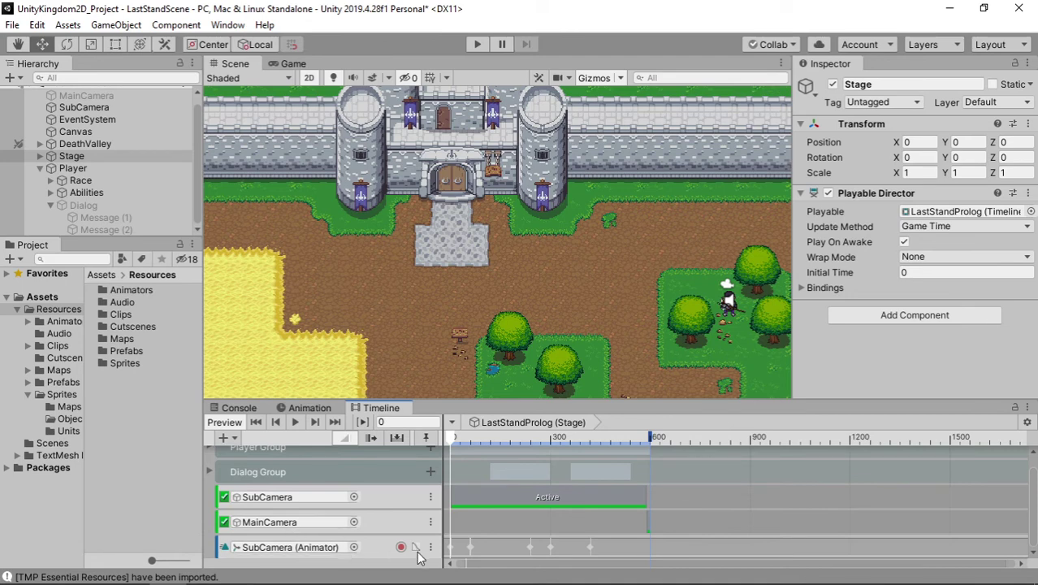
# Open the SubCamera Animator track's clip in the Animation window
pyautogui.click(379, 553)
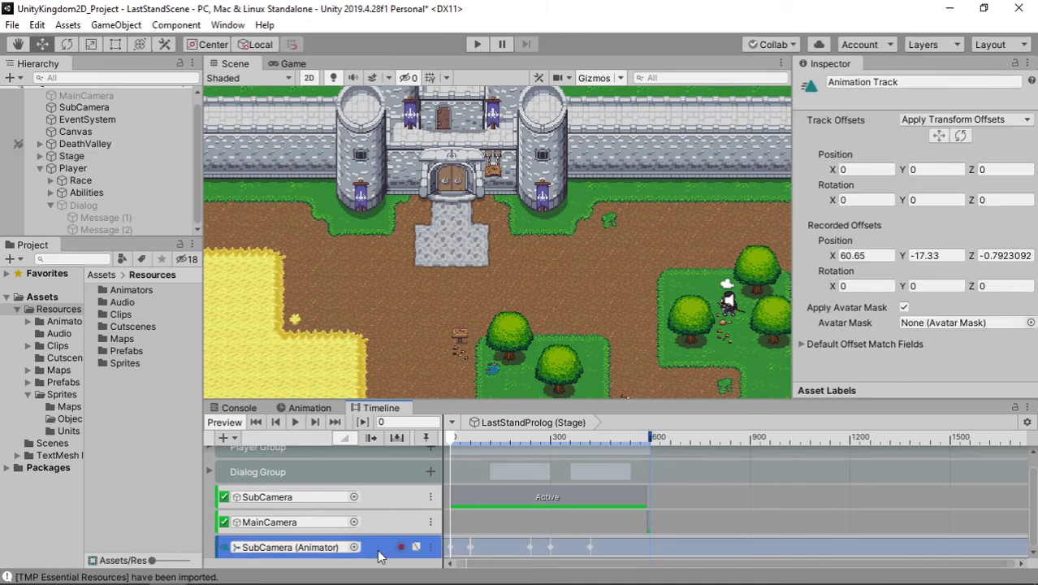
pyautogui.rightClick(610, 547)
pyautogui.click(686, 418)
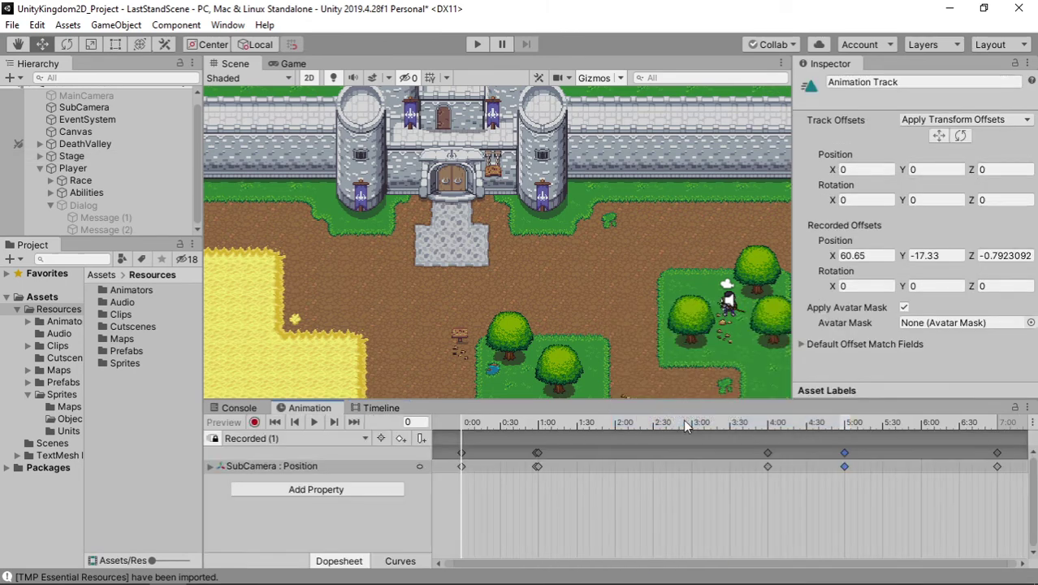
pyautogui.scroll(-2, 561, 487)
pyautogui.scroll(-2, 550, 495)
pyautogui.scroll(-2, 652, 476)
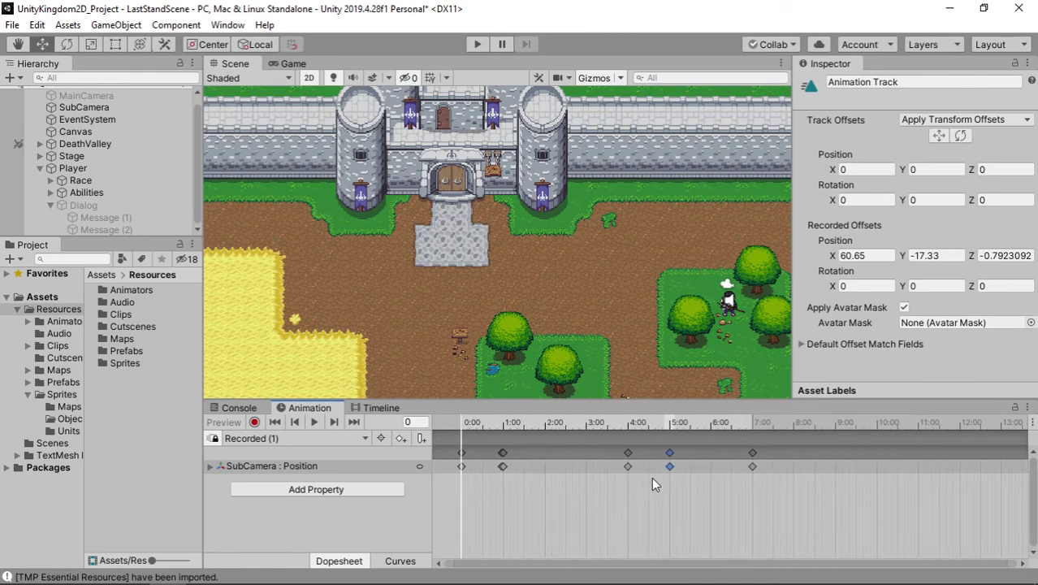
# Select all five Position keyframes and set Both Tangents to Linear
pyautogui.moveTo(778, 510); pyautogui.dragTo(437, 454)
pyautogui.scroll(-1, 530, 502)
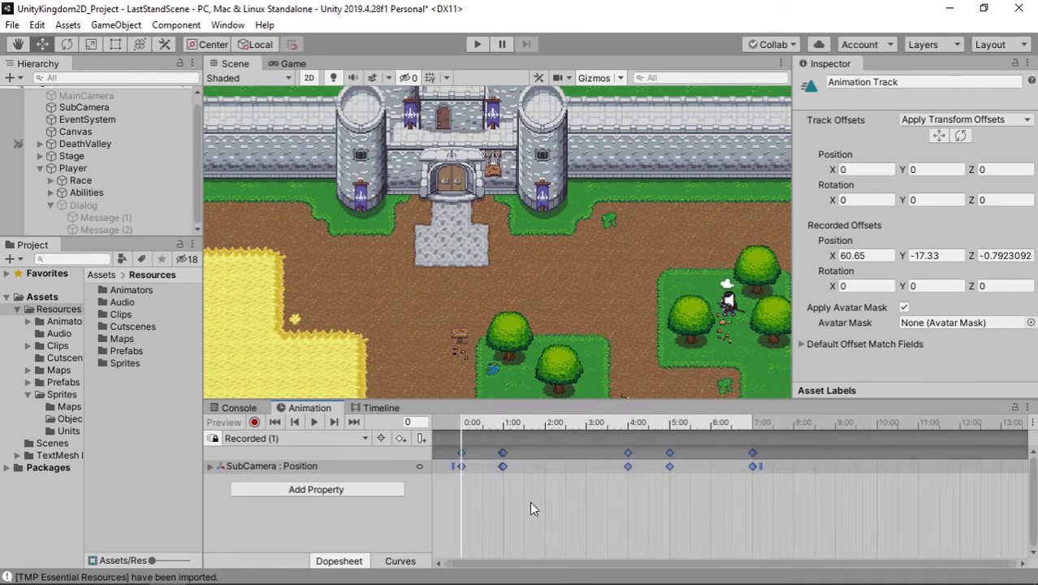
pyautogui.scroll(-1, 529, 503)
pyautogui.rightClick(658, 452)
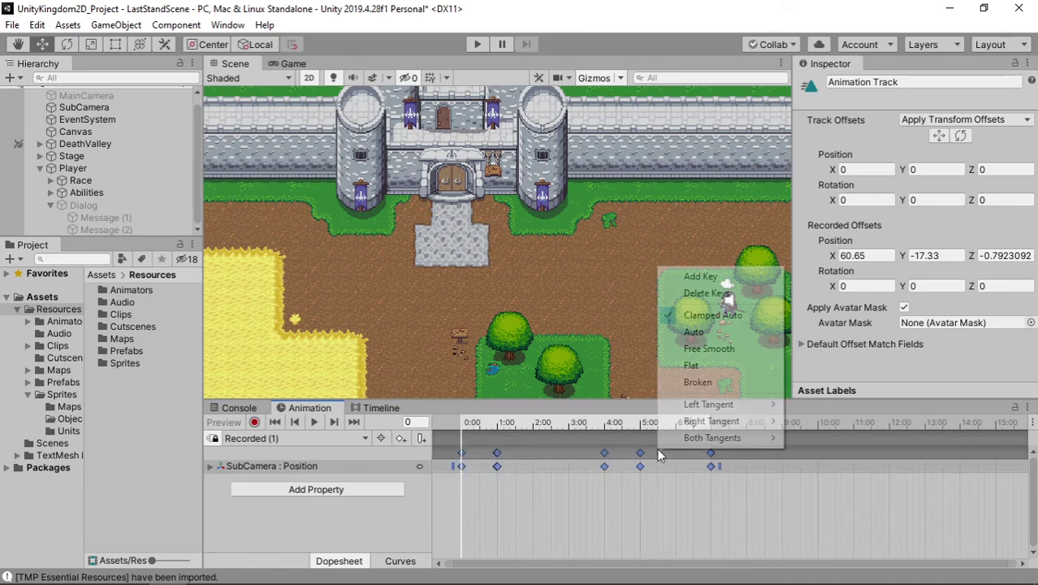
pyautogui.moveTo(710, 441)
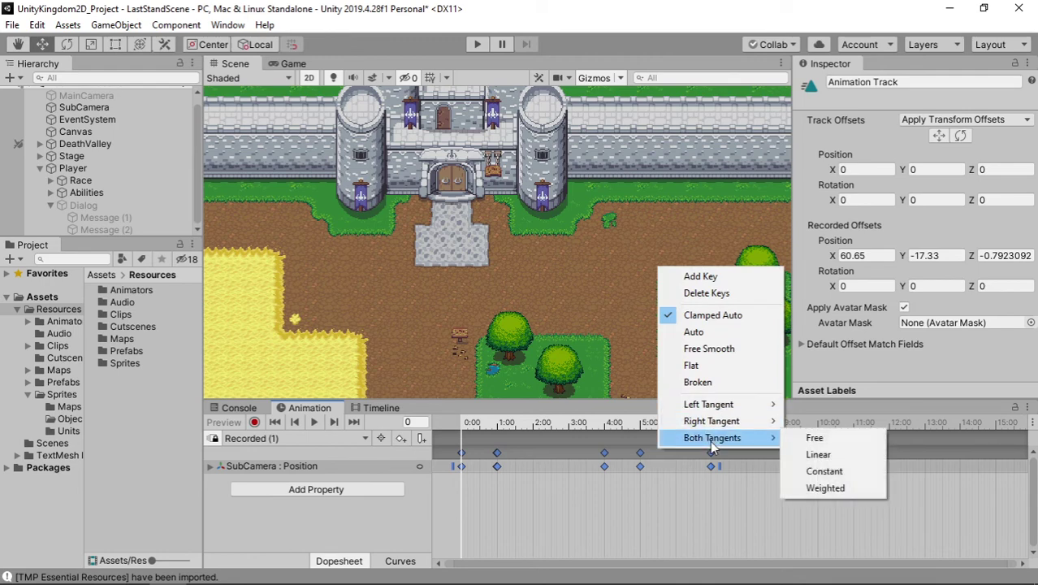
pyautogui.click(814, 460)
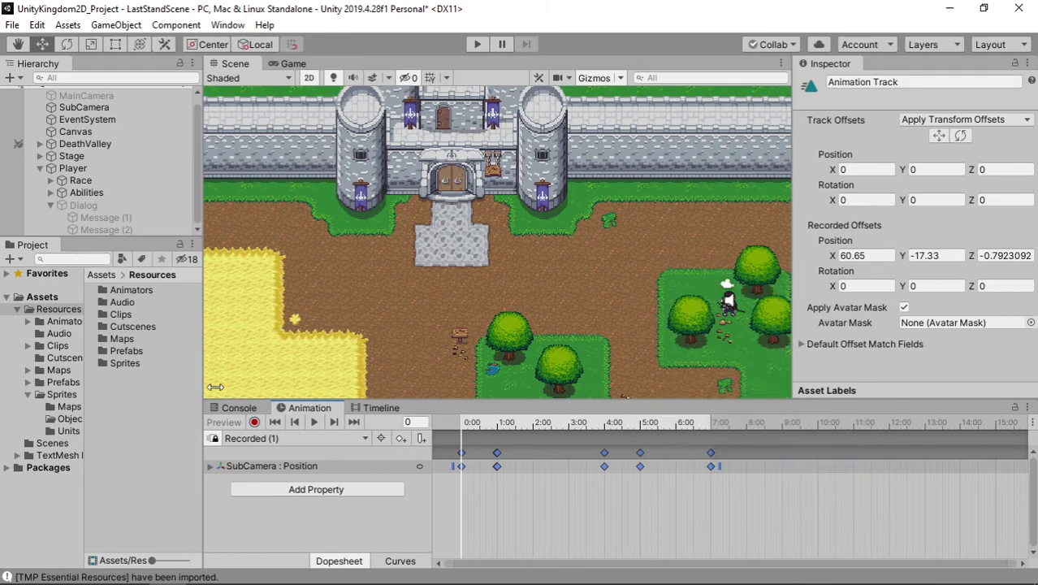
# Replay the LastStandProlog cutscene in the Game view to check the linear camera moves, then return to the Scene view
pyautogui.click(369, 408)
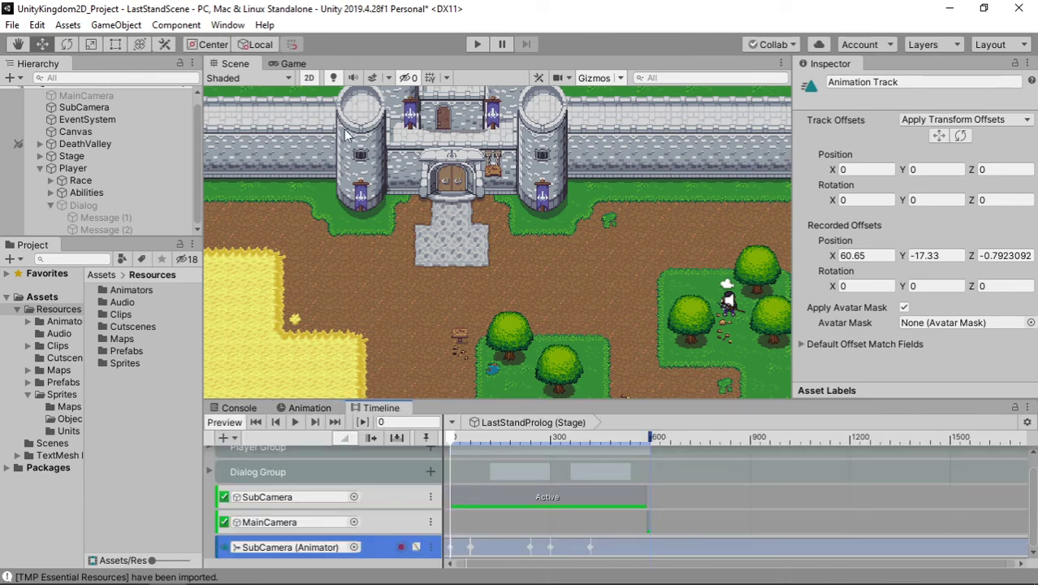
pyautogui.click(292, 64)
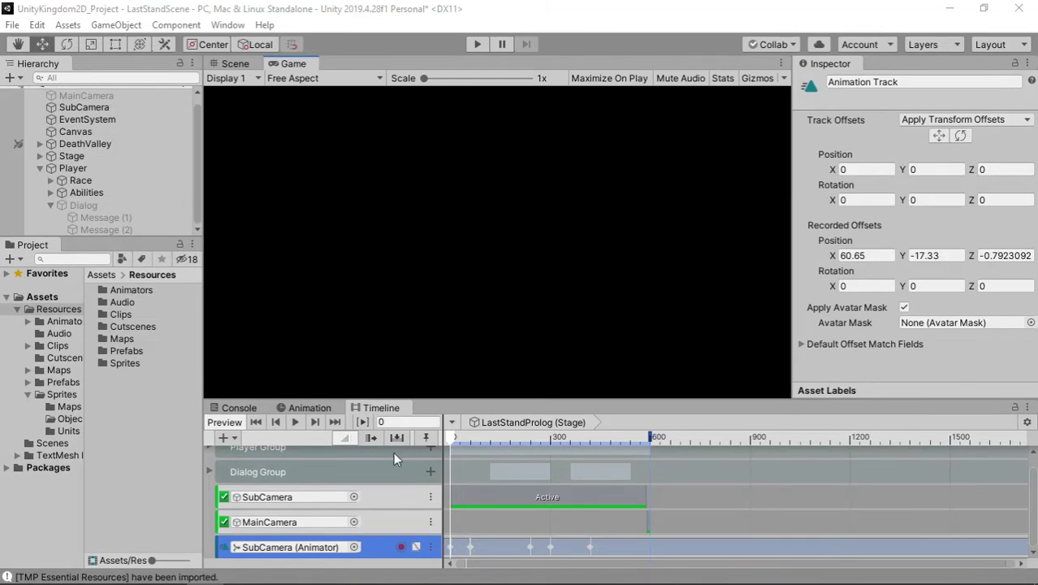
pyautogui.click(296, 423)
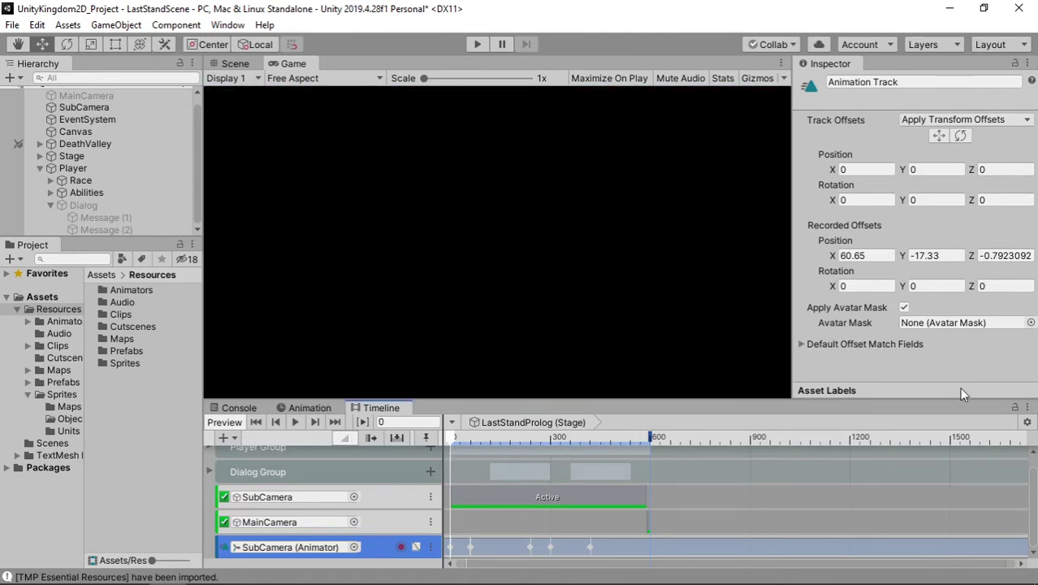
pyautogui.click(237, 65)
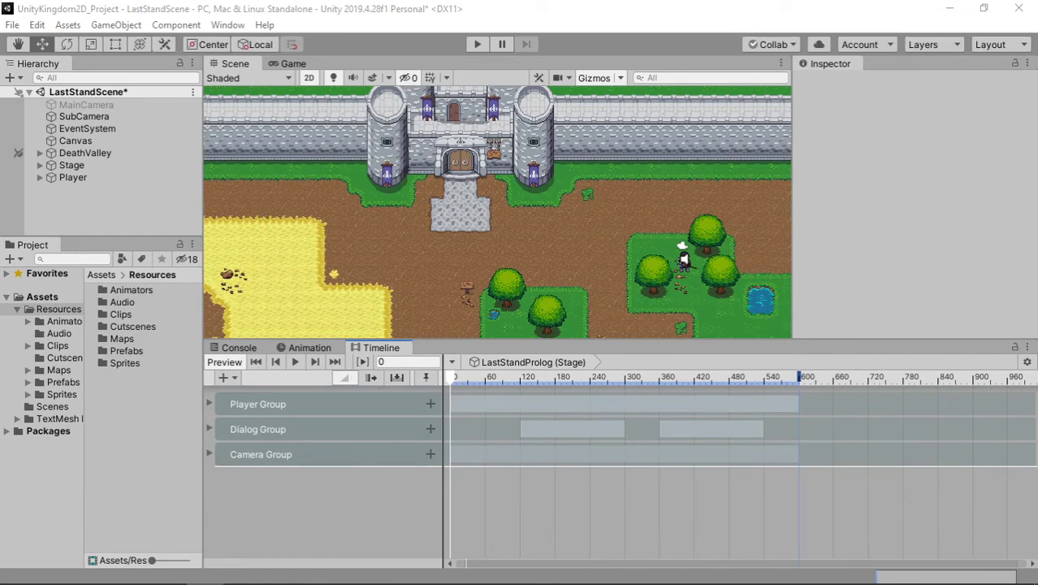
# Check Camera Group and Dialog Group, then expand Player Group and select its second animation track
pyautogui.click(209, 453)
pyautogui.click(208, 452)
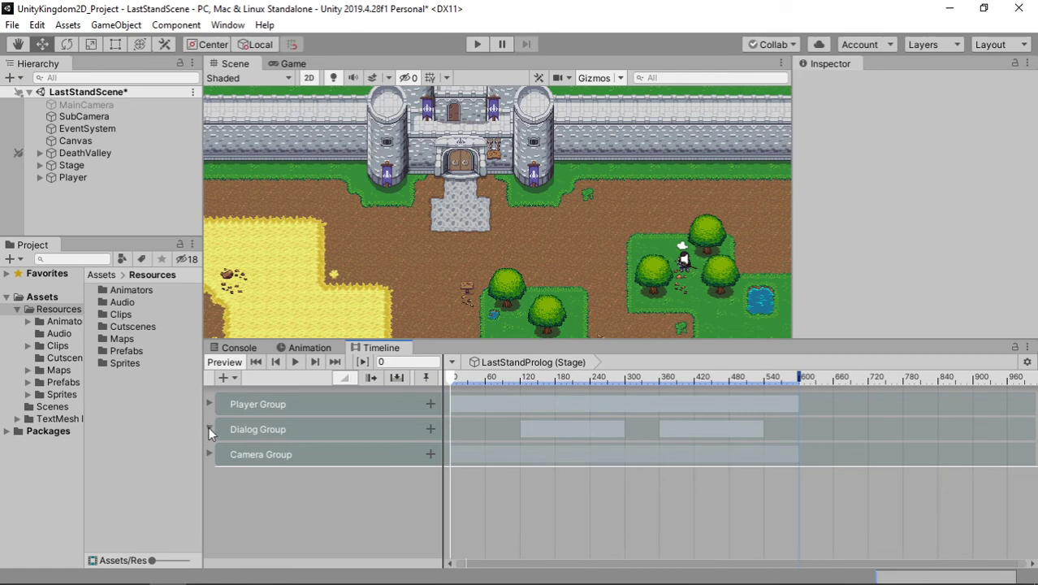
pyautogui.click(209, 428)
pyautogui.click(209, 428)
pyautogui.click(211, 404)
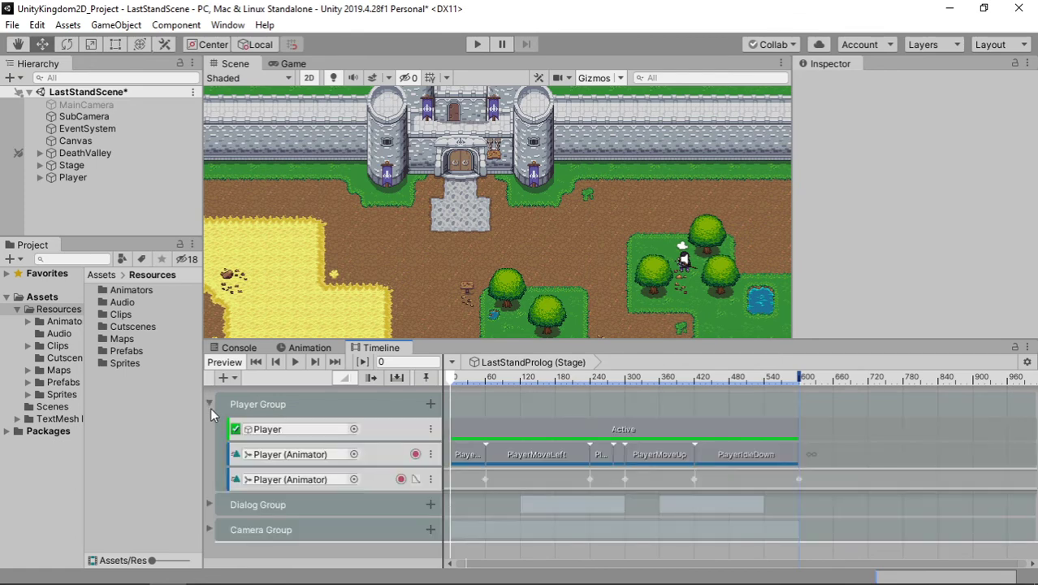
pyautogui.click(675, 480)
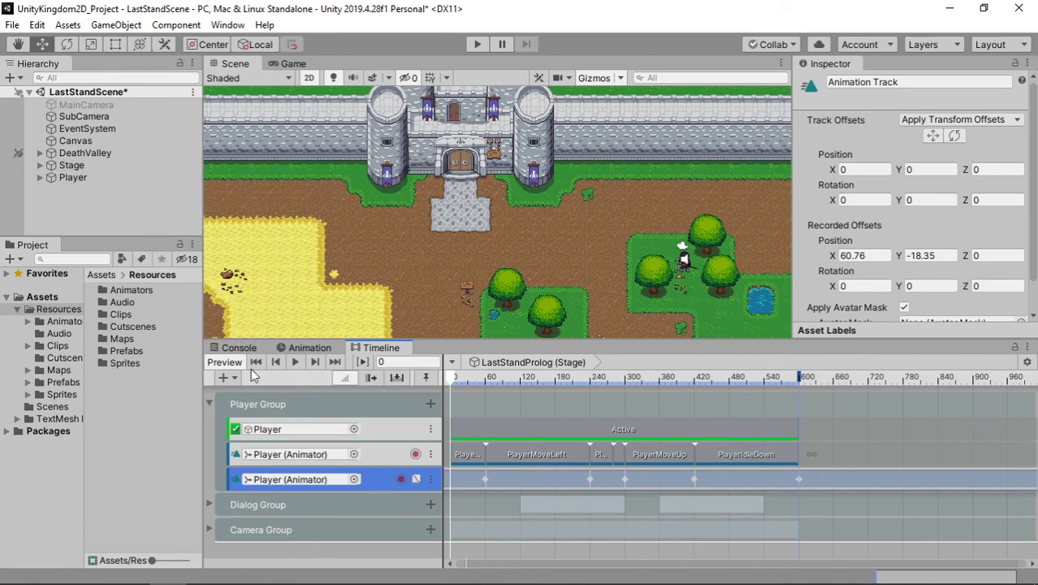
# Add an Audio Track to Player Group and bind it to the Player's Audio Source
pyautogui.rightClick(340, 410)
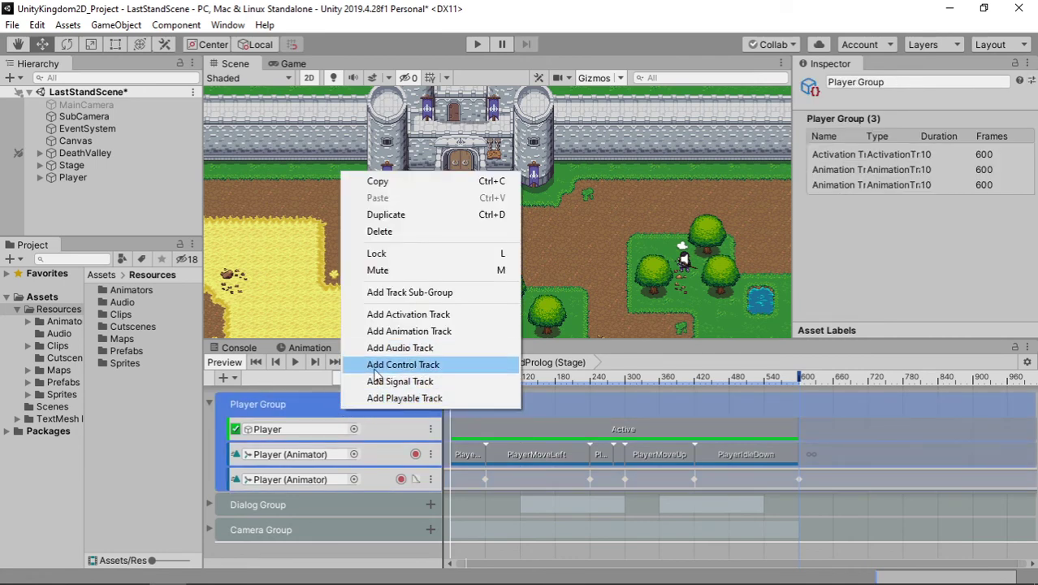
pyautogui.click(391, 349)
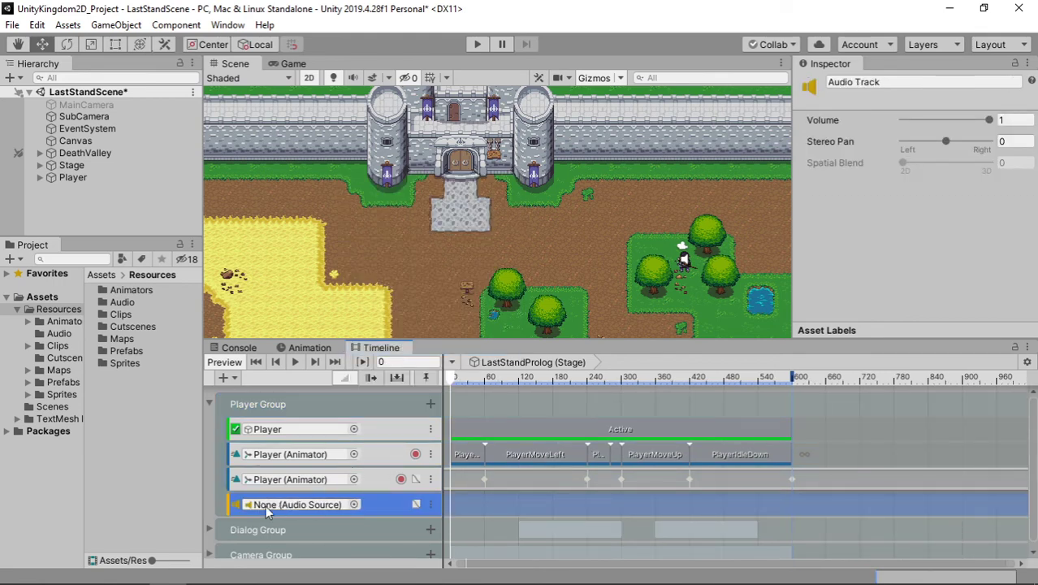
pyautogui.click(354, 505)
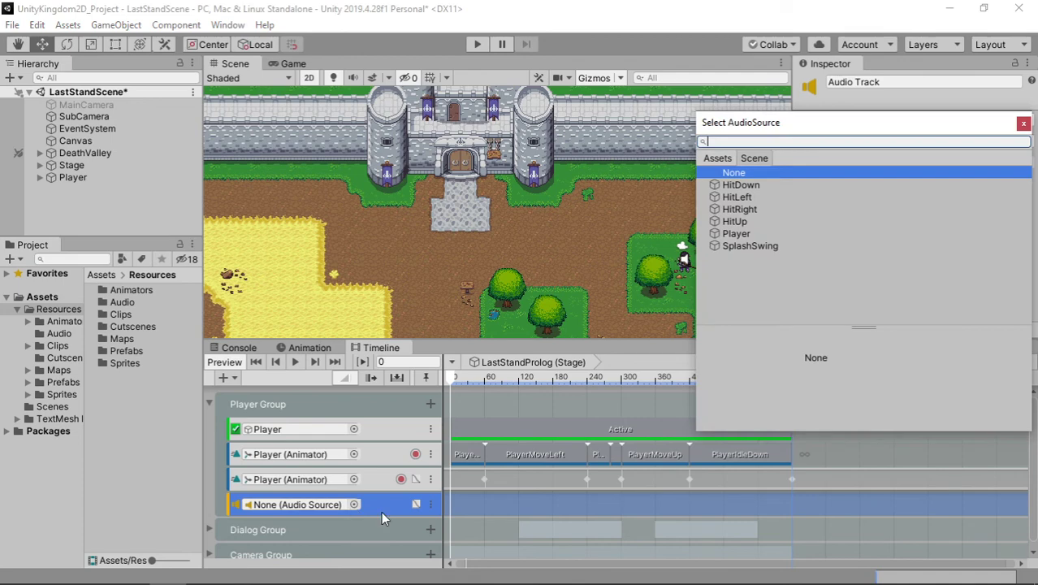
pyautogui.doubleClick(738, 232)
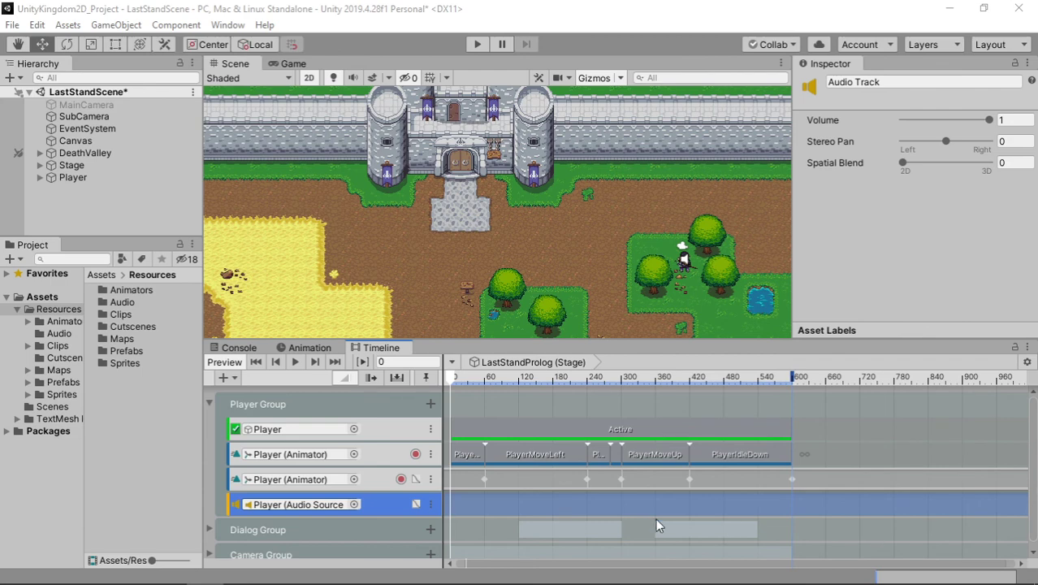
# Add a footstep_player clip to the Player audio track from an audio file
pyautogui.rightClick(572, 500)
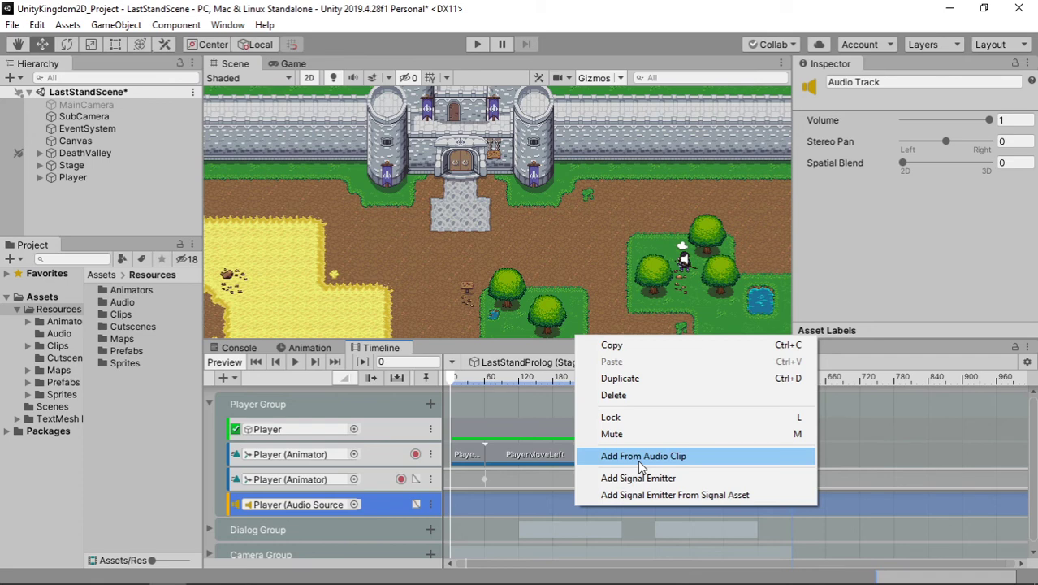
pyautogui.click(638, 456)
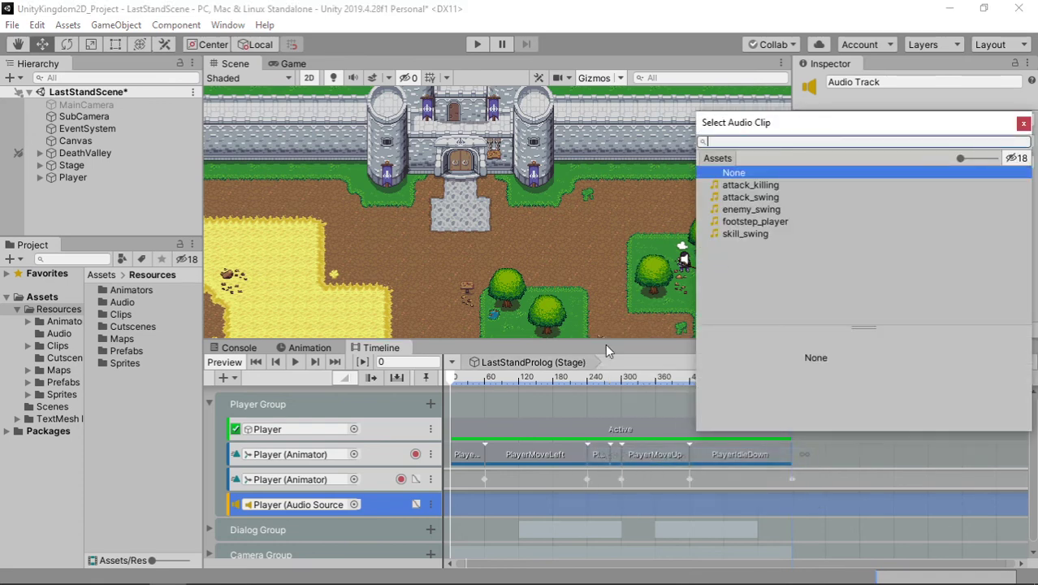
pyautogui.doubleClick(744, 222)
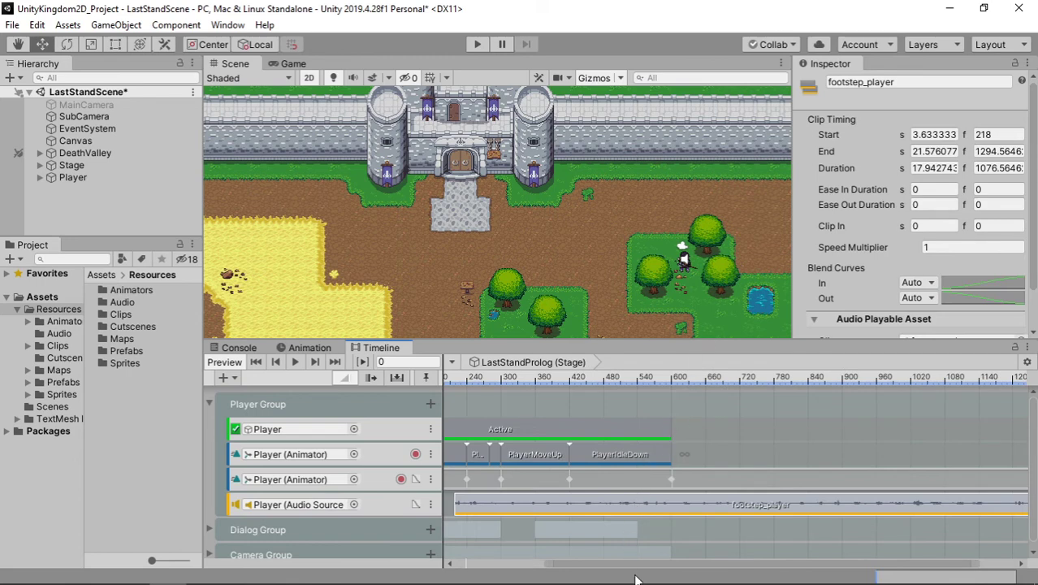
# Move and trim the footstep_player clip to run from 1 s to 4 s (frames 60–240)
pyautogui.moveTo(634, 566); pyautogui.dragTo(551, 569)
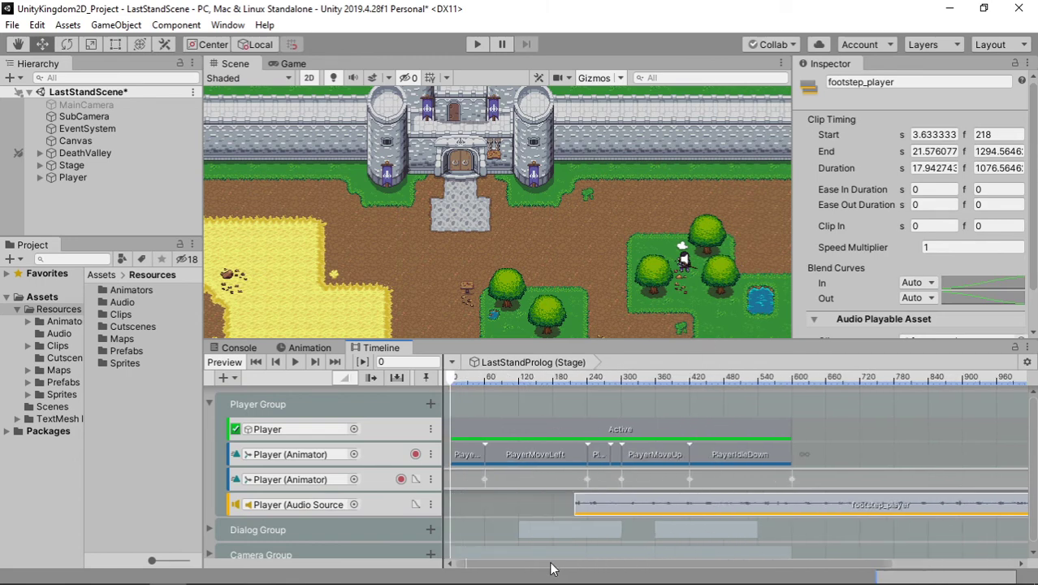
pyautogui.moveTo(614, 507); pyautogui.dragTo(523, 507)
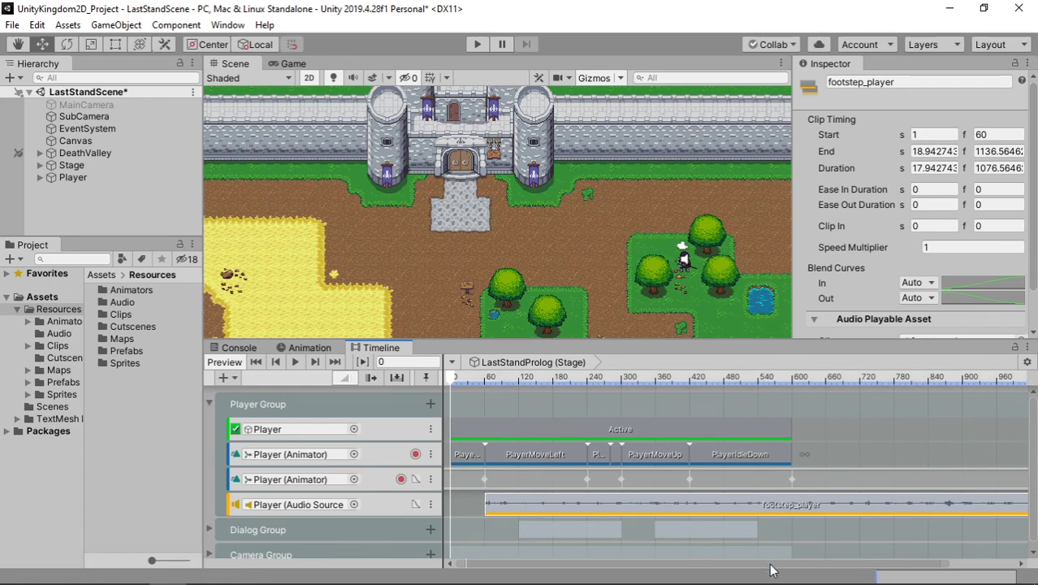
pyautogui.moveTo(772, 570); pyautogui.dragTo(853, 568)
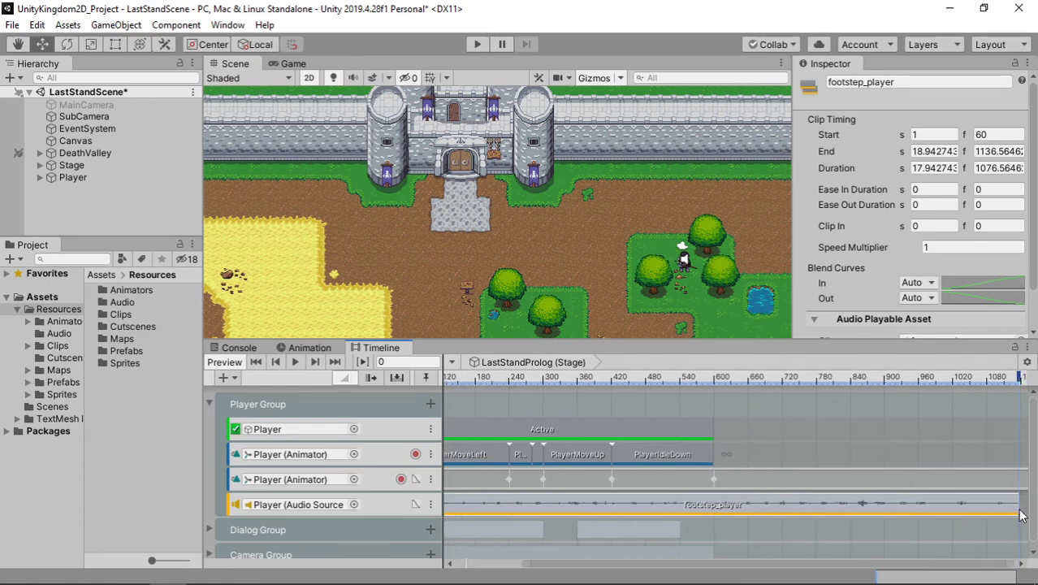
pyautogui.moveTo(1021, 515); pyautogui.dragTo(513, 520)
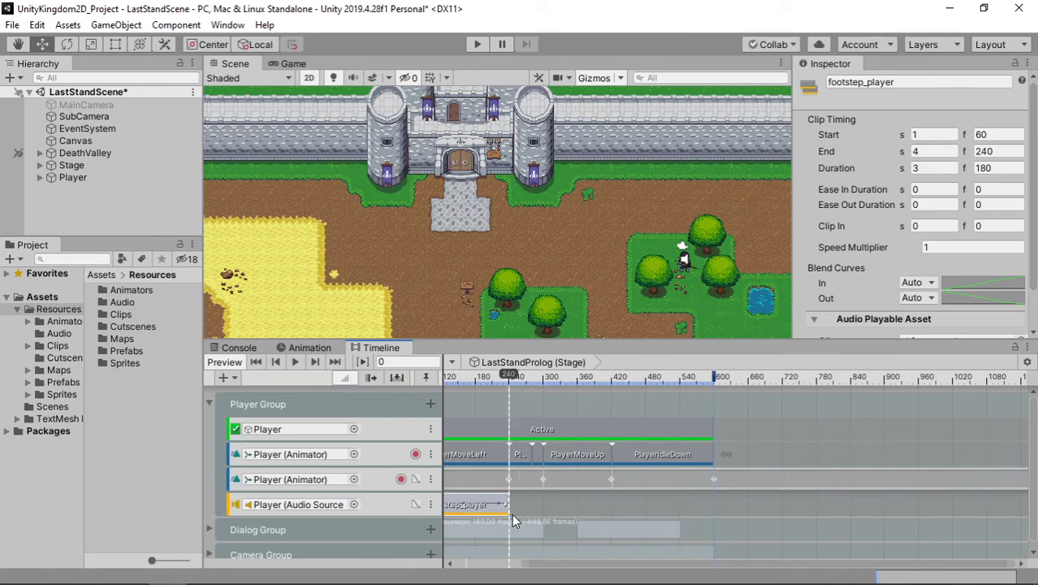
pyautogui.moveTo(617, 566); pyautogui.dragTo(530, 566)
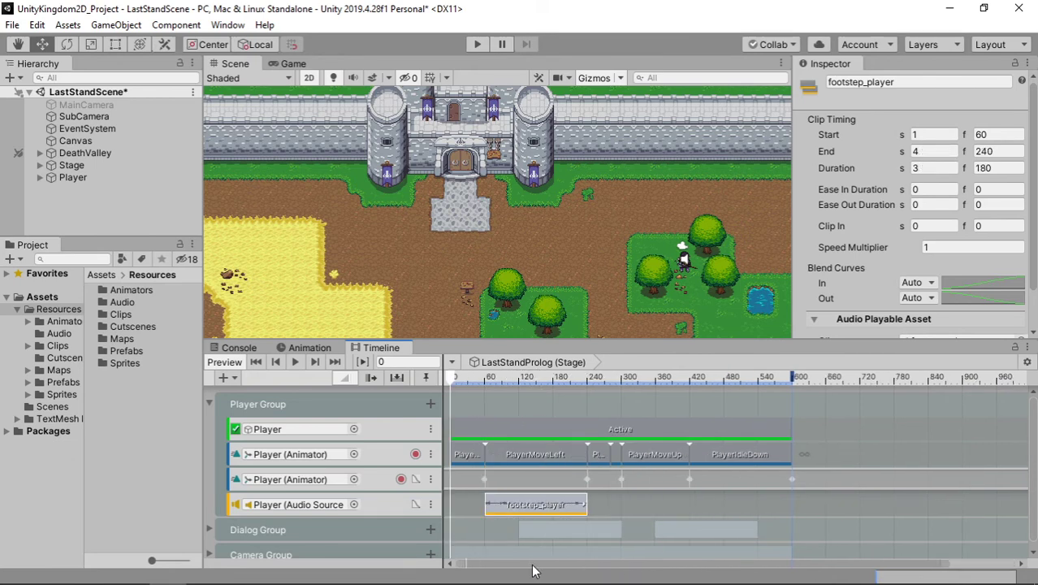
# Duplicate the footstep_player clip and move the copy to frames 300–420
pyautogui.rightClick(544, 506)
pyautogui.click(585, 368)
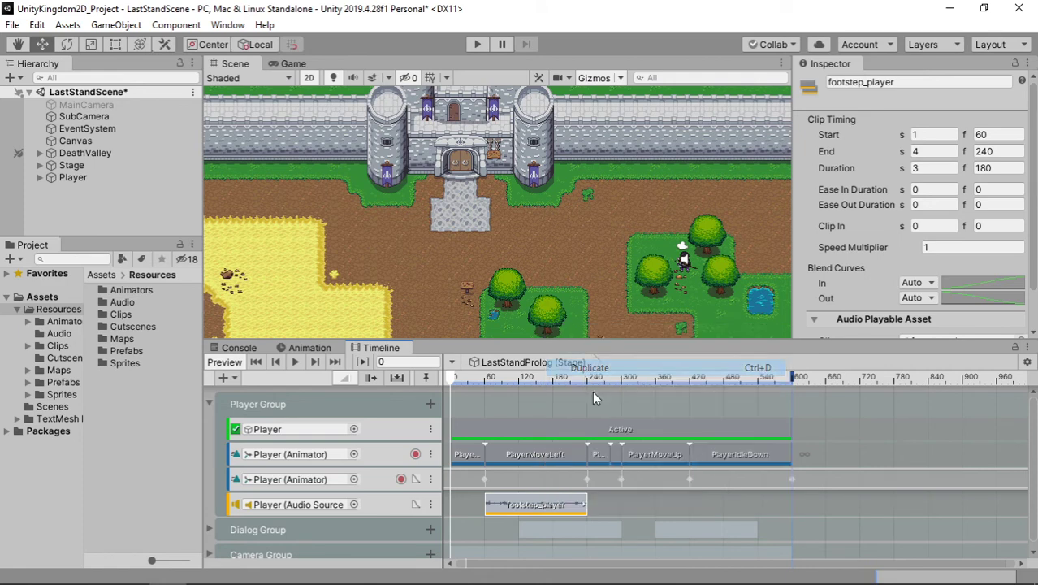
pyautogui.moveTo(629, 506)
pyautogui.mouseDown()
pyautogui.moveTo(667, 516)
pyautogui.moveTo(693, 510)
pyautogui.mouseUp()
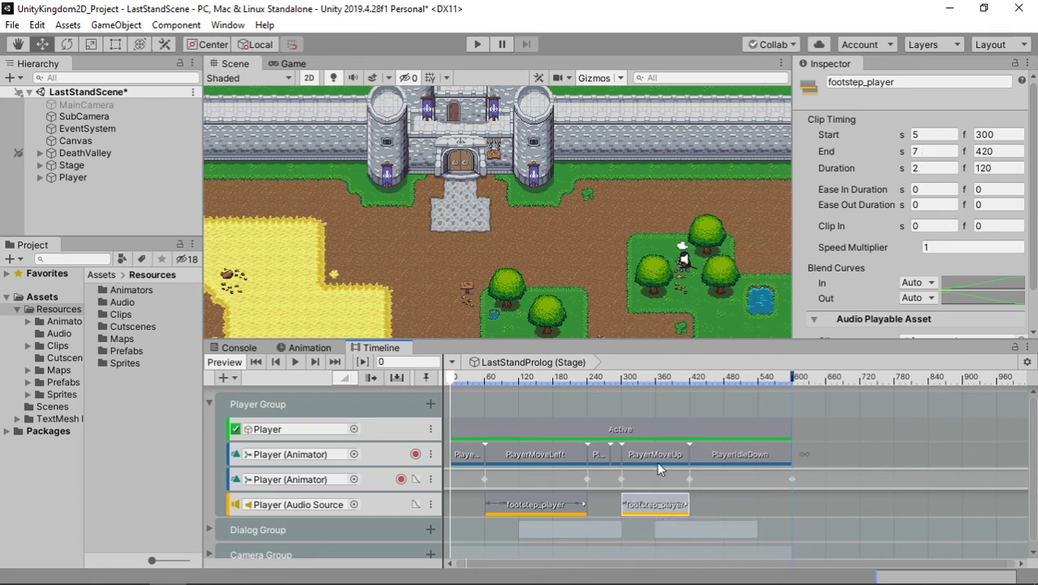
# Preview the cutscene, rewind the playhead to frame 0, and collapse Player Group
pyautogui.click(296, 362)
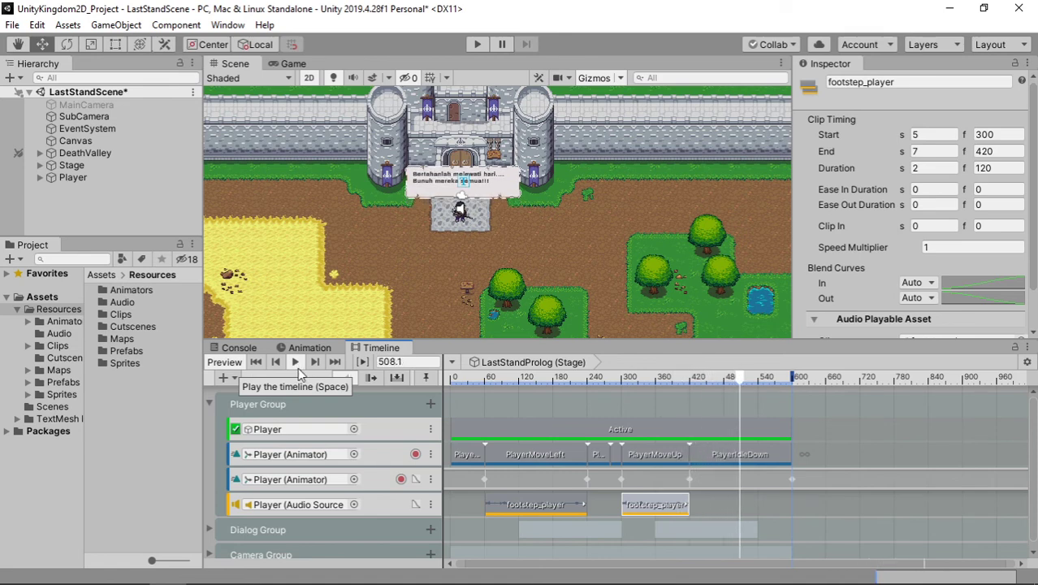
pyautogui.click(299, 363)
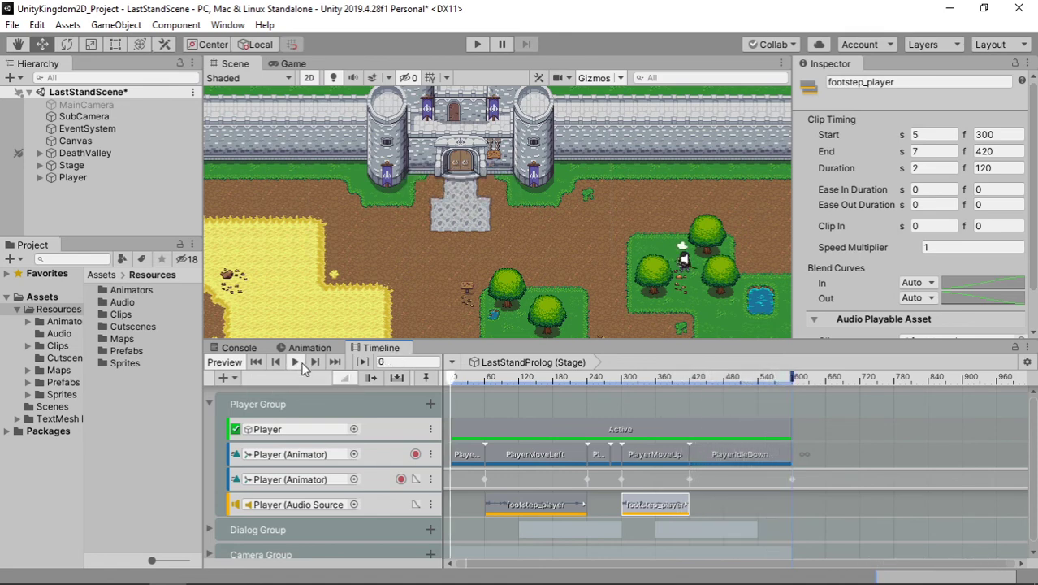
pyautogui.click(299, 363)
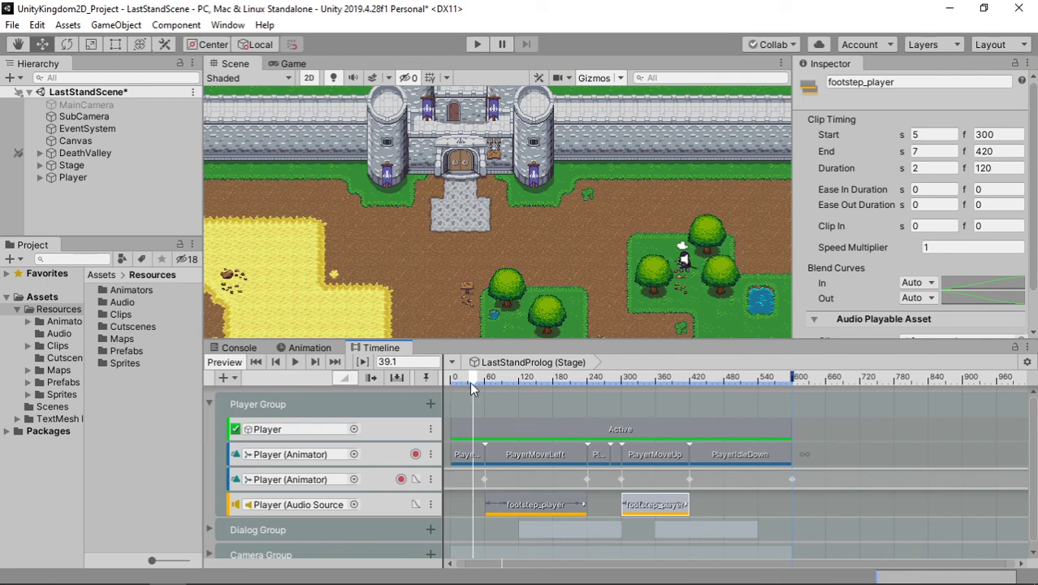
pyautogui.moveTo(470, 382); pyautogui.dragTo(439, 381)
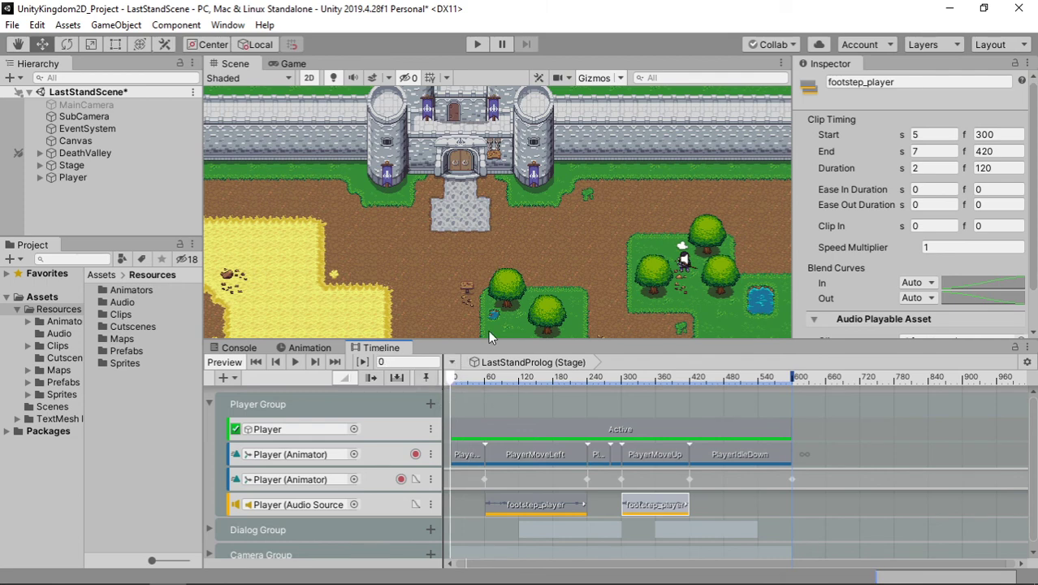
pyautogui.click(209, 403)
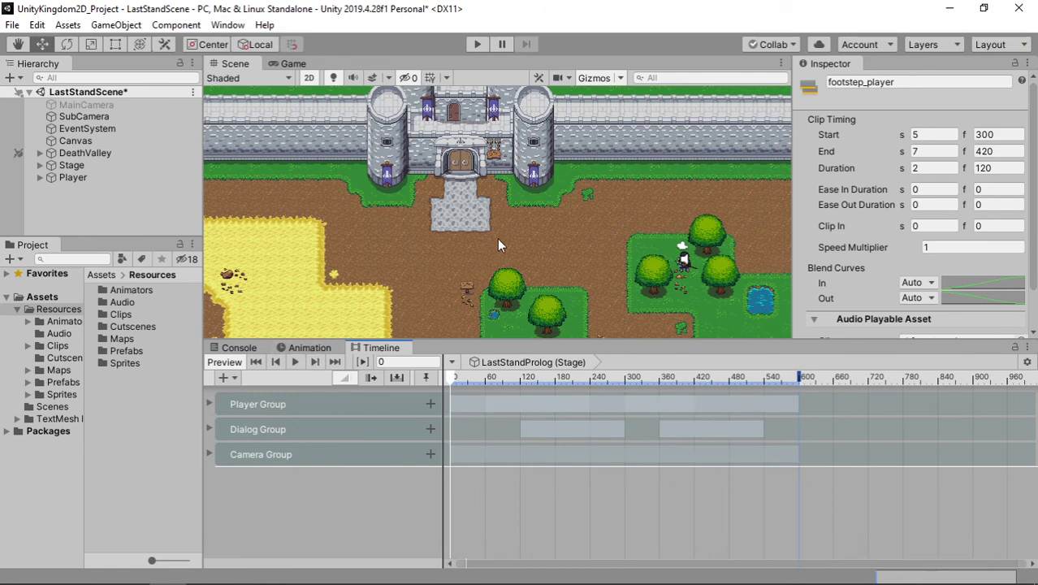
# Select Stage to inspect its Playable Director, frame the castle, and switch to the Game view
pyautogui.moveTo(501, 219); pyautogui.dragTo(509, 230, button='middle')
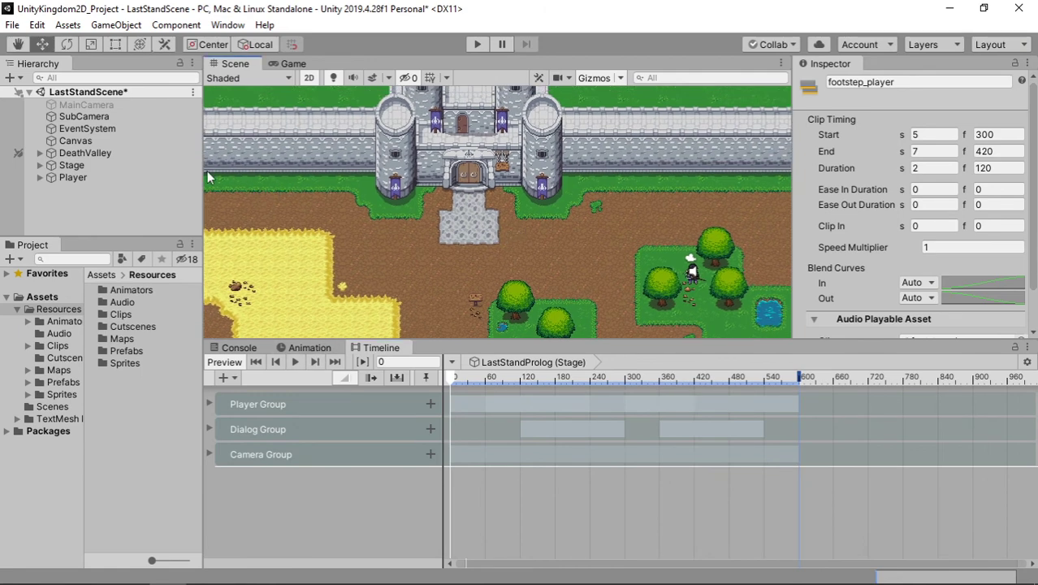
pyautogui.click(92, 165)
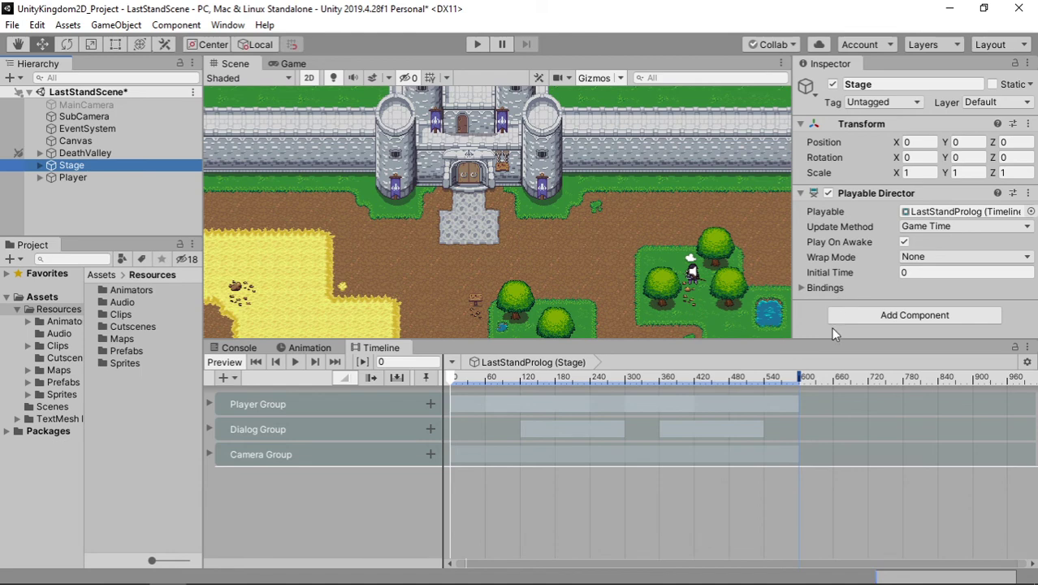
pyautogui.scroll(2, 723, 253)
pyautogui.moveTo(654, 212)
pyautogui.mouseDown(button='middle')
pyautogui.moveTo(683, 234)
pyautogui.moveTo(677, 205)
pyautogui.mouseUp(button='middle')
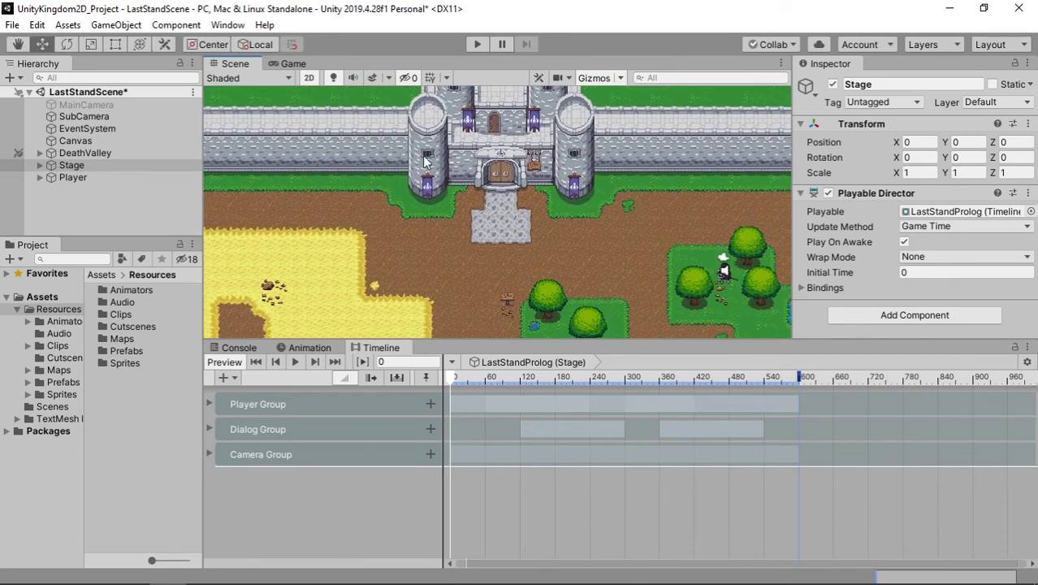
pyautogui.click(295, 65)
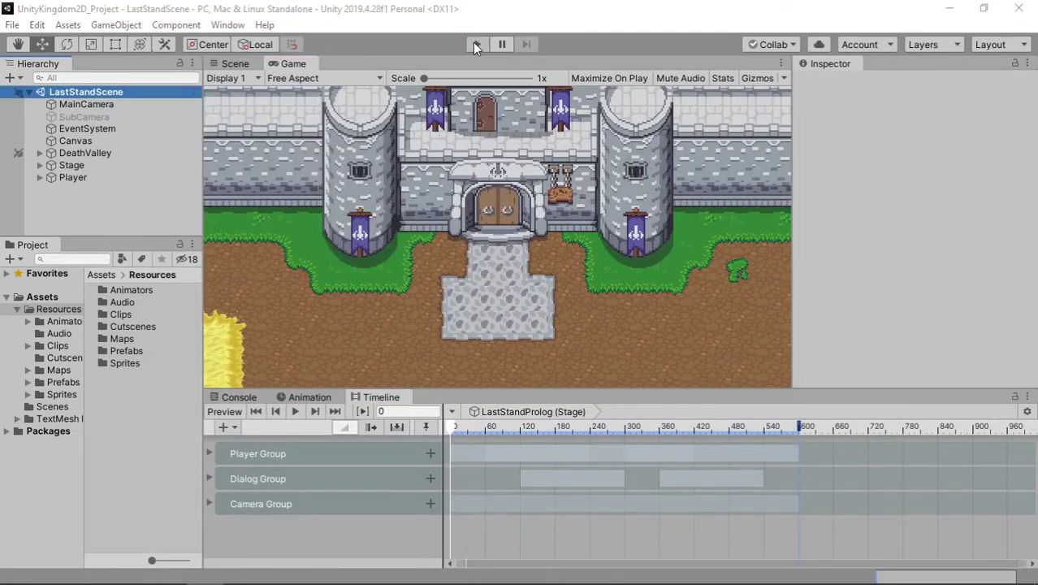
# Run play mode, follow the cutscene in the Scene view, then select Stage to reach its director settings
pyautogui.click(475, 45)
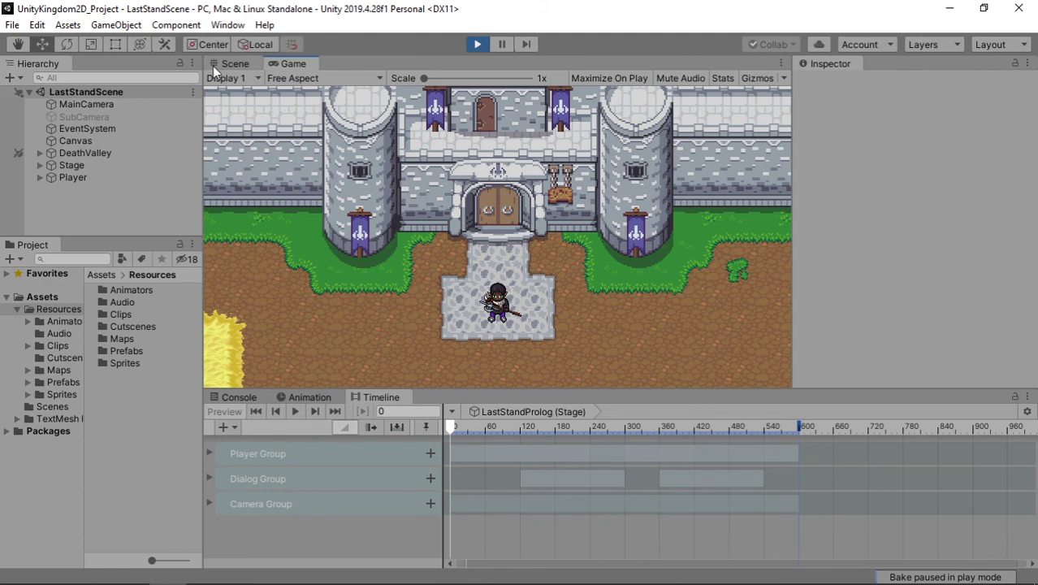
pyautogui.click(219, 64)
pyautogui.moveTo(398, 232)
pyautogui.mouseDown(button='middle')
pyautogui.moveTo(498, 279)
pyautogui.moveTo(342, 314)
pyautogui.moveTo(464, 269)
pyautogui.moveTo(411, 279)
pyautogui.mouseUp(button='middle')
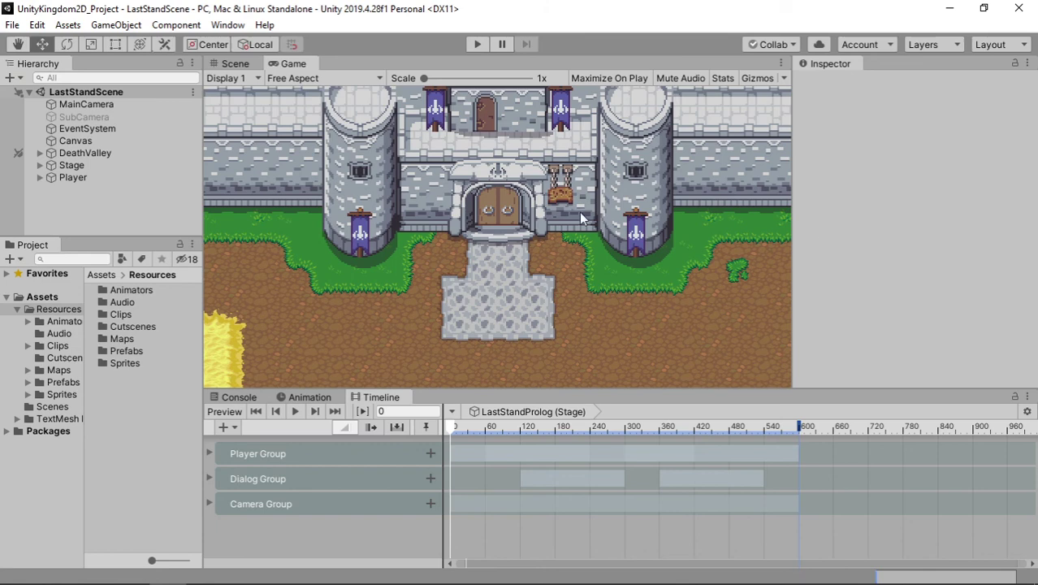
pyautogui.click(97, 165)
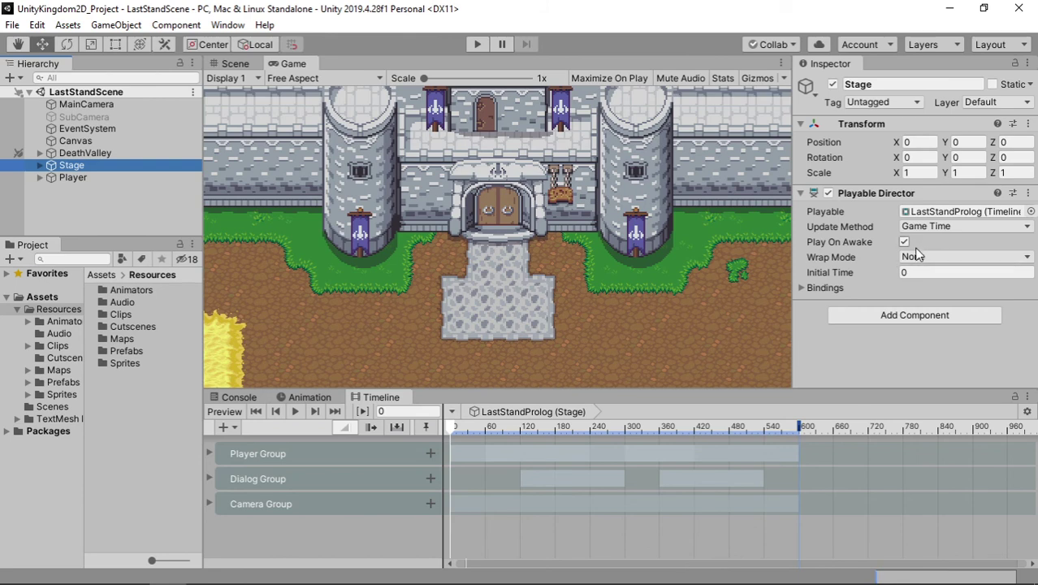
pyautogui.click(905, 242)
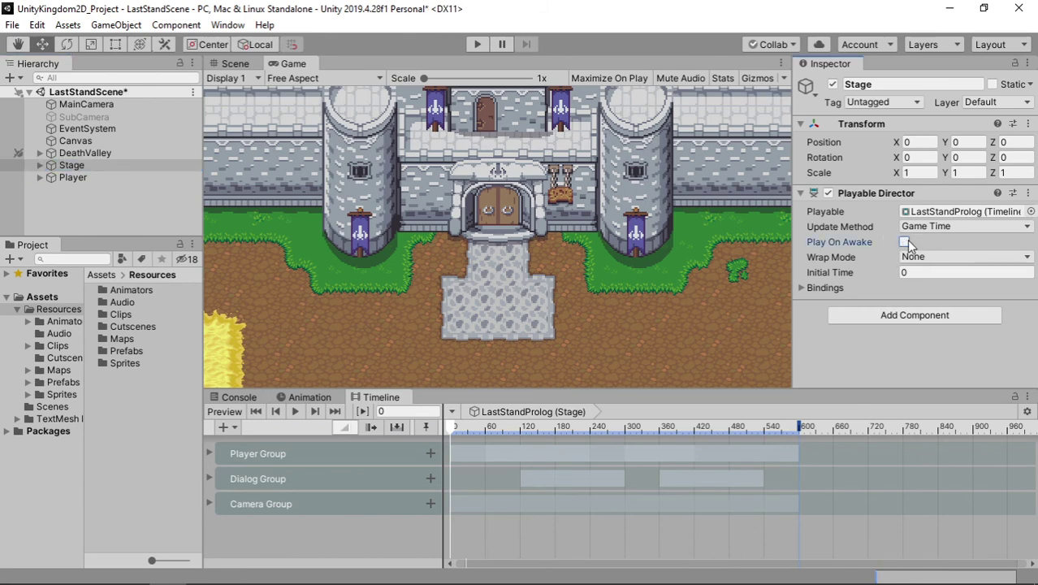
pyautogui.click(484, 47)
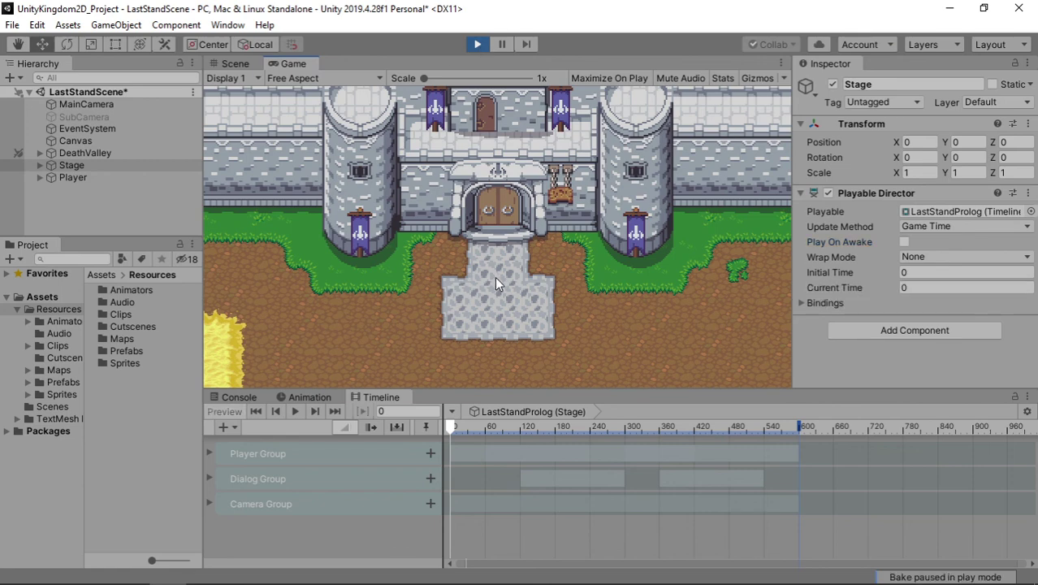
pyautogui.click(246, 63)
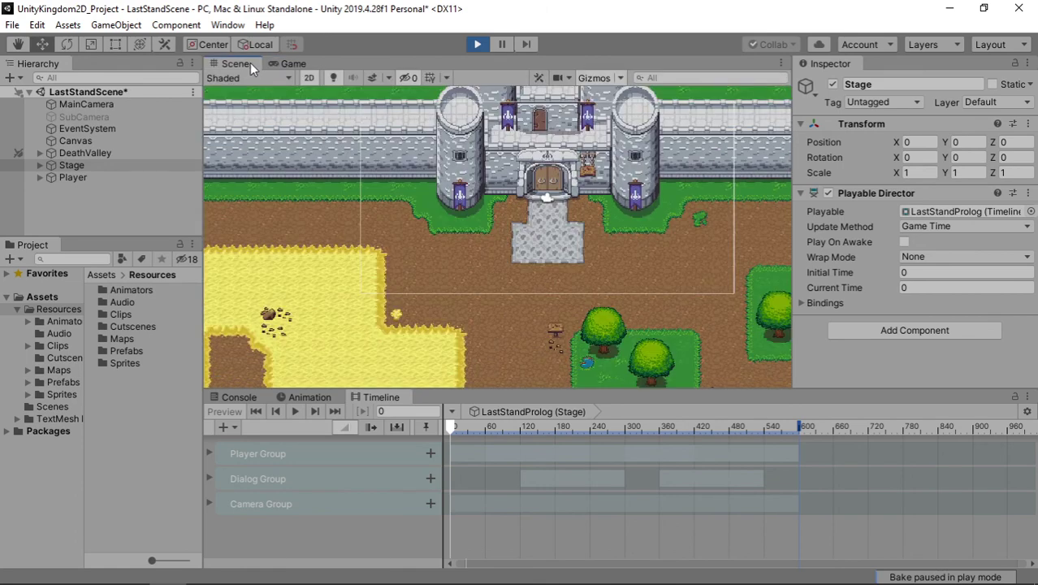
pyautogui.moveTo(625, 290); pyautogui.dragTo(420, 239, button='middle')
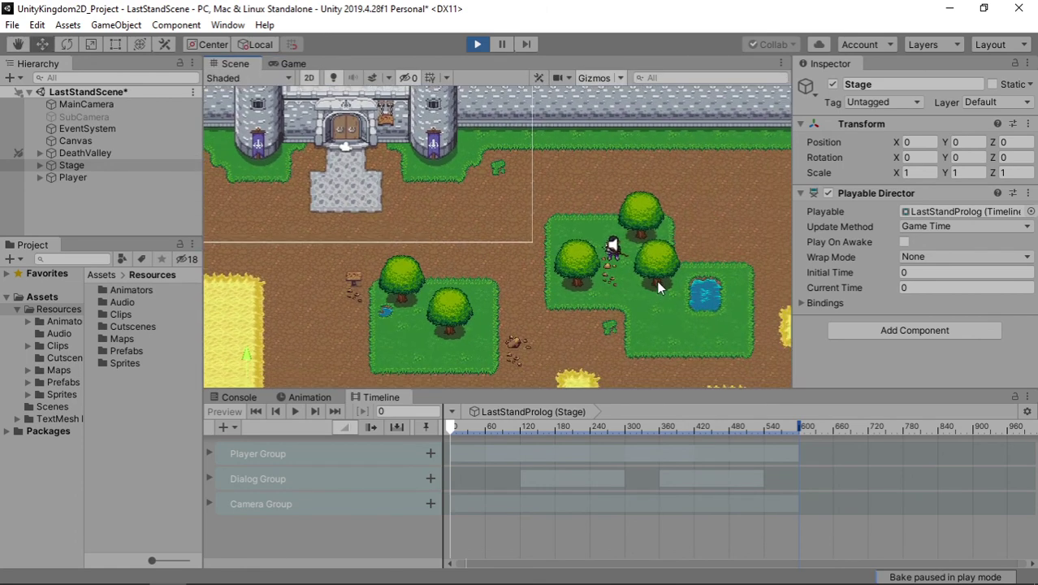
pyautogui.scroll(3, 656, 280)
pyautogui.scroll(2, 633, 267)
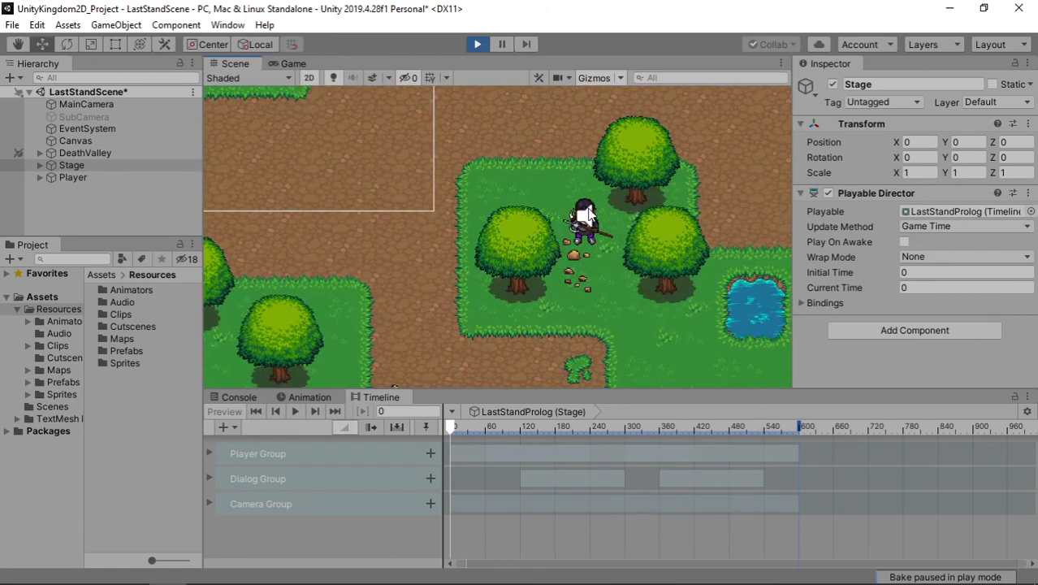
pyautogui.click(485, 46)
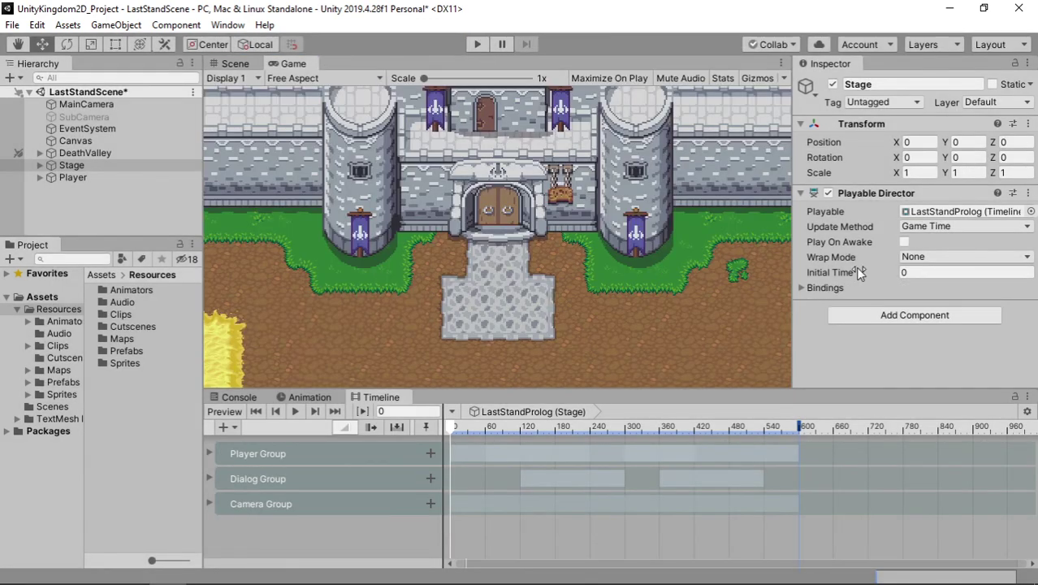
# Re-enable Play On Awake on Stage's Playable Director for the LastStandProlog timeline
pyautogui.click(904, 243)
pyautogui.moveTo(893, 248)
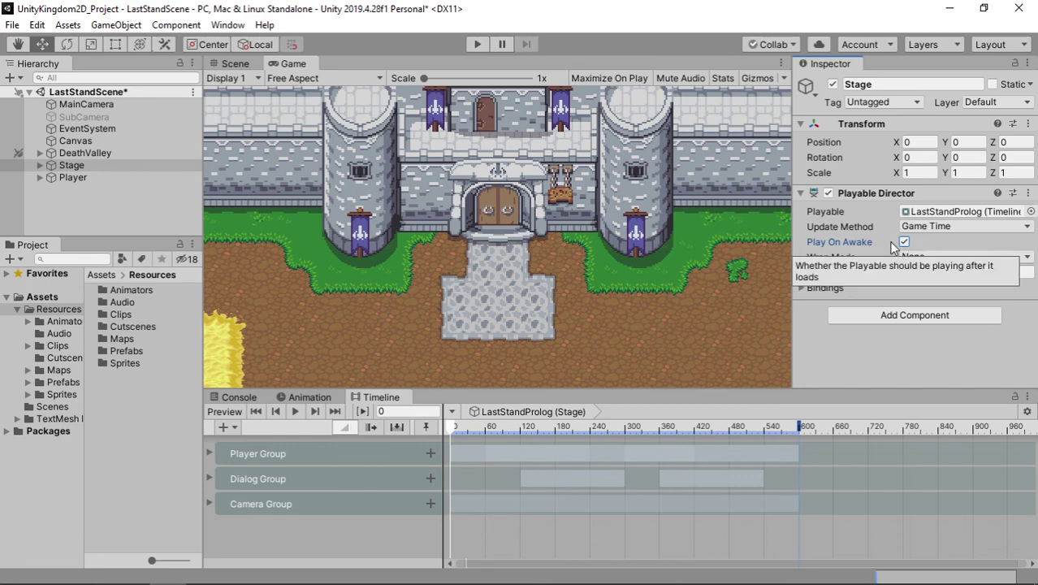